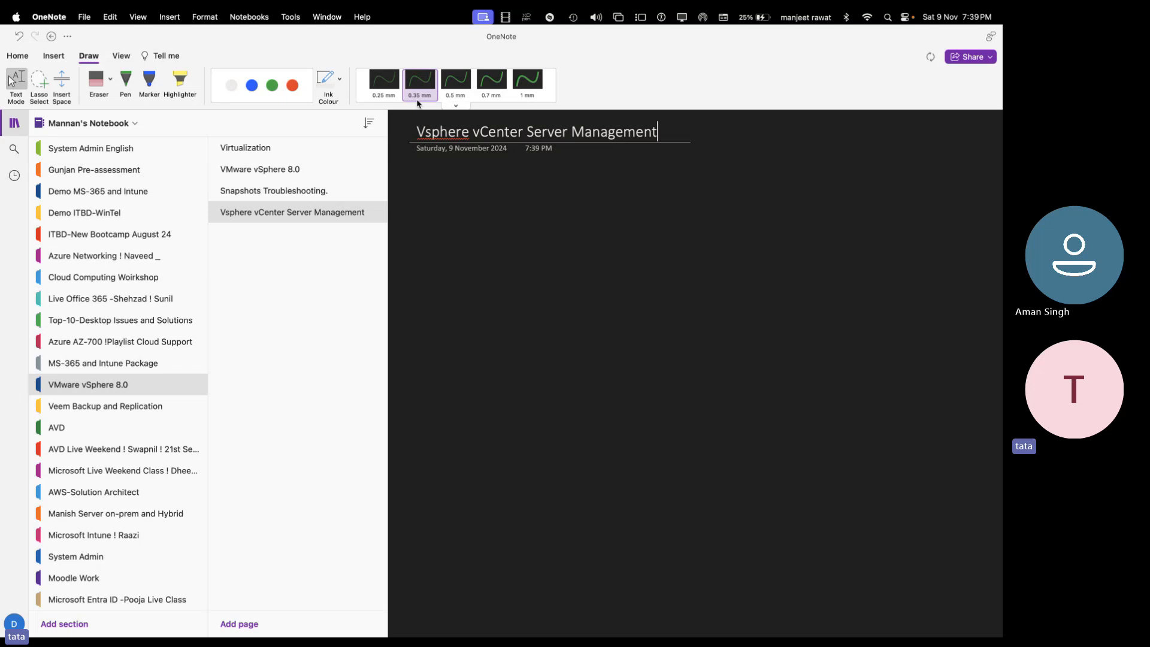
- Replace 'Vs' with 'vS' so the page title reads 'vSphere vCenter Server Management'
{"action": "left_click", "coordinate": [437, 131]}
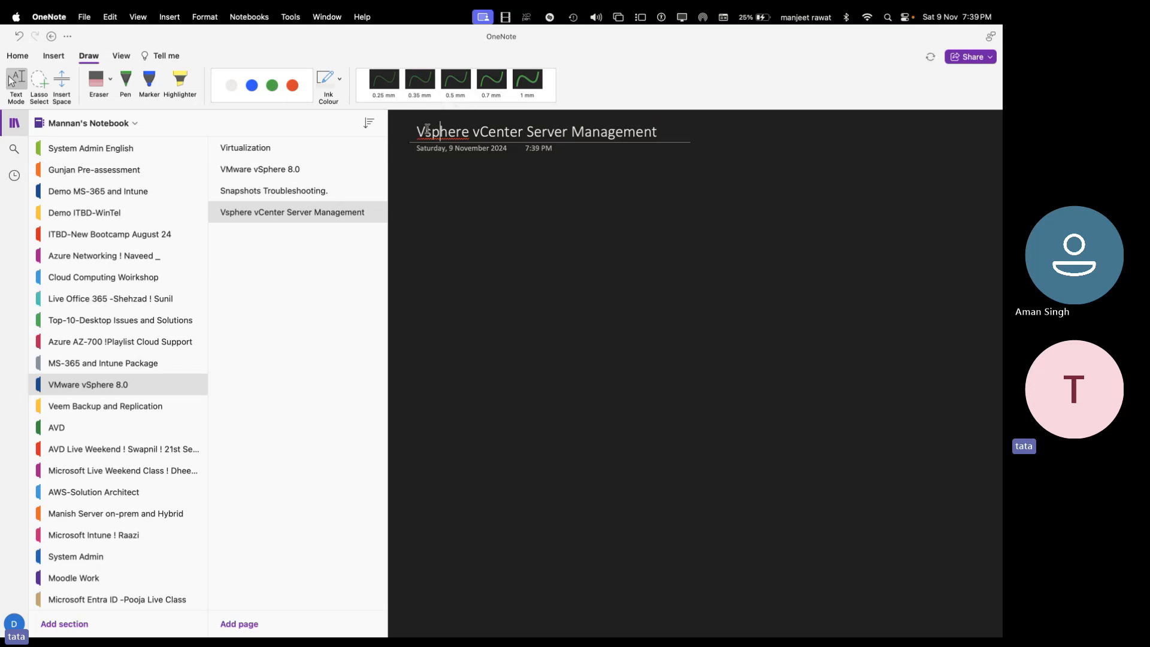
{"action": "left_click", "coordinate": [427, 131]}
{"action": "key", "text": "BackSpace"}
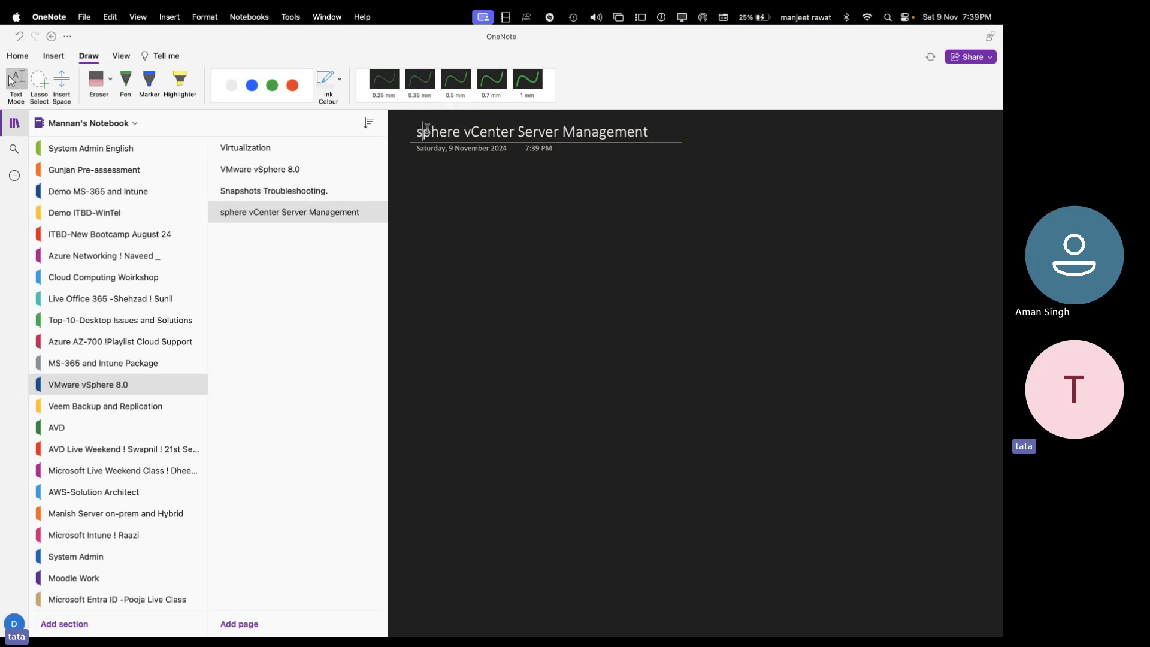
{"action": "key", "text": "Delete"}
{"action": "type", "text": "vS"}
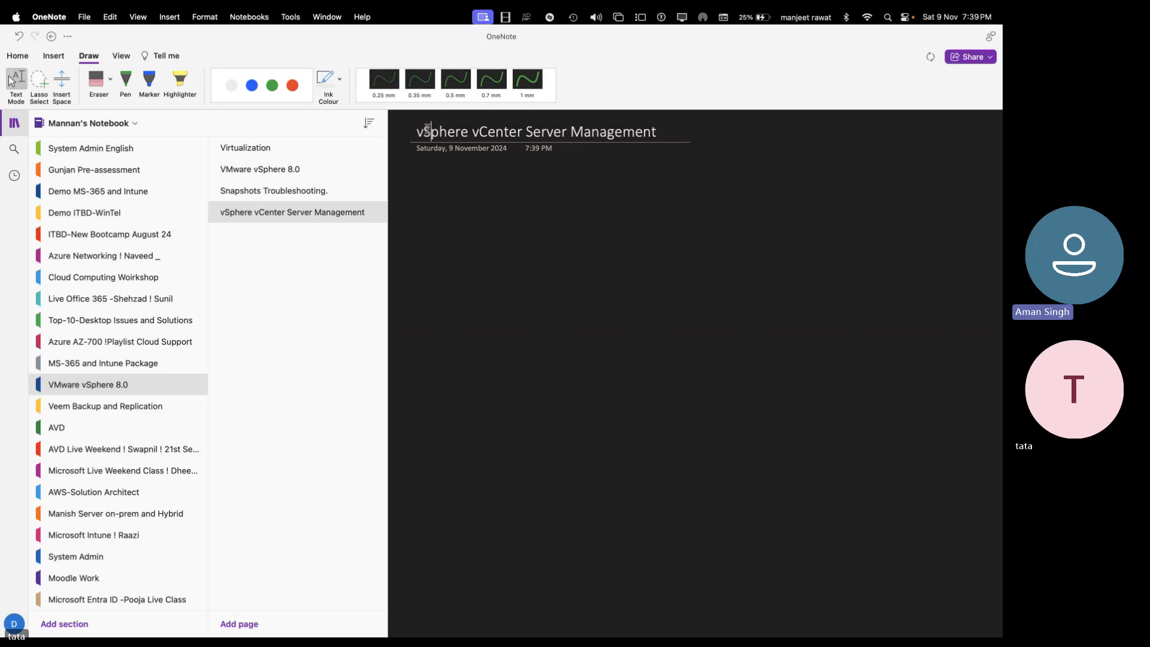
{"action": "key", "text": "Return"}
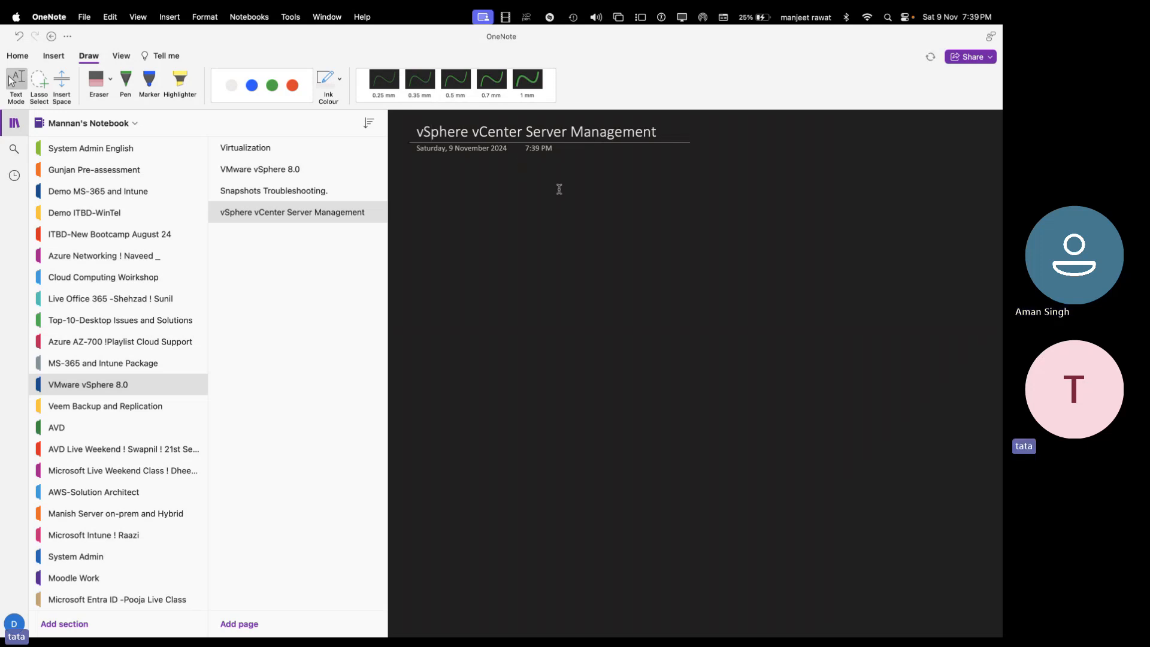
- Collapse the notebook, section and page lists using the Notebooks sidebar icon
{"action": "left_click", "coordinate": [16, 124]}
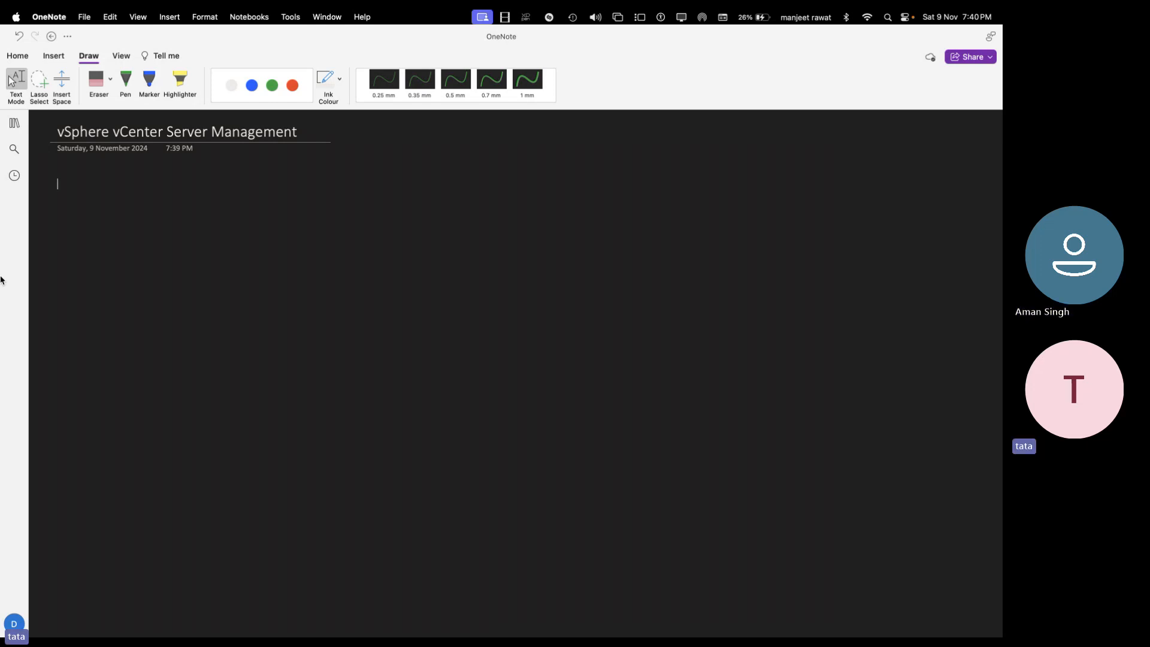
- In green ink, draw the ESXi host box and handwrite the 'ESXI Good configuration' heading
{"action": "left_click", "coordinate": [272, 85]}
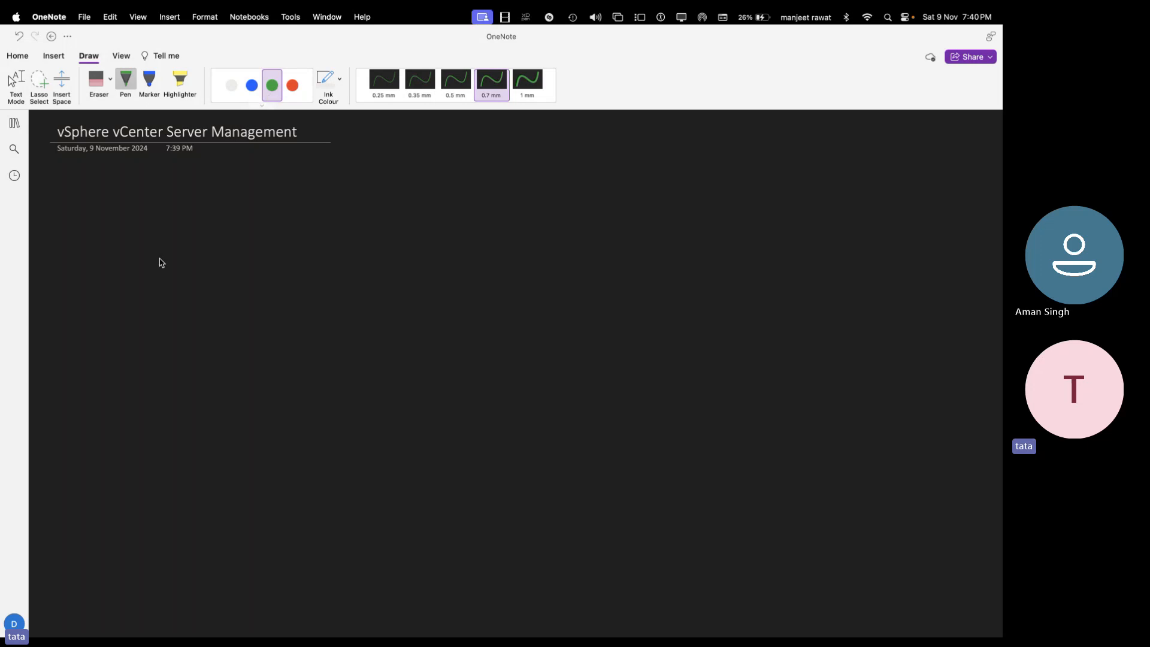
{"action": "mouse_move", "coordinate": [97, 255]}
{"action": "left_mouse_down"}
{"action": "mouse_move", "coordinate": [124, 251]}
{"action": "mouse_move", "coordinate": [99, 255]}
{"action": "left_mouse_up"}
{"action": "mouse_move", "coordinate": [105, 190]}
{"action": "left_mouse_down"}
{"action": "mouse_move", "coordinate": [128, 202]}
{"action": "mouse_move", "coordinate": [227, 199]}
{"action": "left_mouse_up"}
{"action": "left_click", "coordinate": [148, 193]}
{"action": "left_click", "coordinate": [245, 198]}
{"action": "left_click_drag", "start_coordinate": [236, 192], "coordinate": [257, 201]}
{"action": "mouse_move", "coordinate": [269, 187]}
{"action": "left_mouse_down"}
{"action": "mouse_move", "coordinate": [263, 208]}
{"action": "mouse_move", "coordinate": [282, 201]}
{"action": "mouse_move", "coordinate": [282, 218]}
{"action": "mouse_move", "coordinate": [356, 193]}
{"action": "mouse_move", "coordinate": [390, 196]}
{"action": "left_mouse_up"}
{"action": "left_click", "coordinate": [322, 198]}
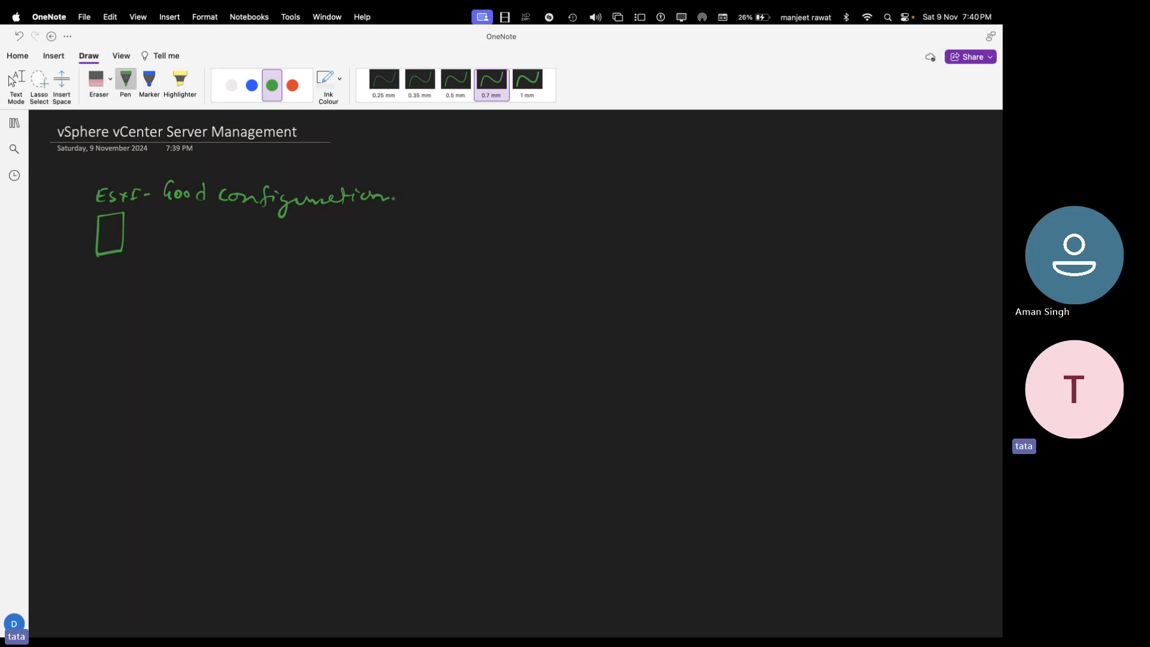
- In red ink, write '12GB -RAM' and '4core CPU' below the heading
{"action": "left_click", "coordinate": [301, 87]}
{"action": "left_click_drag", "start_coordinate": [196, 240], "coordinate": [193, 256]}
{"action": "left_click_drag", "start_coordinate": [201, 242], "coordinate": [226, 254]}
{"action": "left_click_drag", "start_coordinate": [233, 239], "coordinate": [244, 252]}
{"action": "left_click_drag", "start_coordinate": [259, 244], "coordinate": [266, 243]}
{"action": "mouse_move", "coordinate": [271, 245]}
{"action": "left_mouse_down"}
{"action": "mouse_move", "coordinate": [276, 236]}
{"action": "mouse_move", "coordinate": [329, 241]}
{"action": "left_mouse_up"}
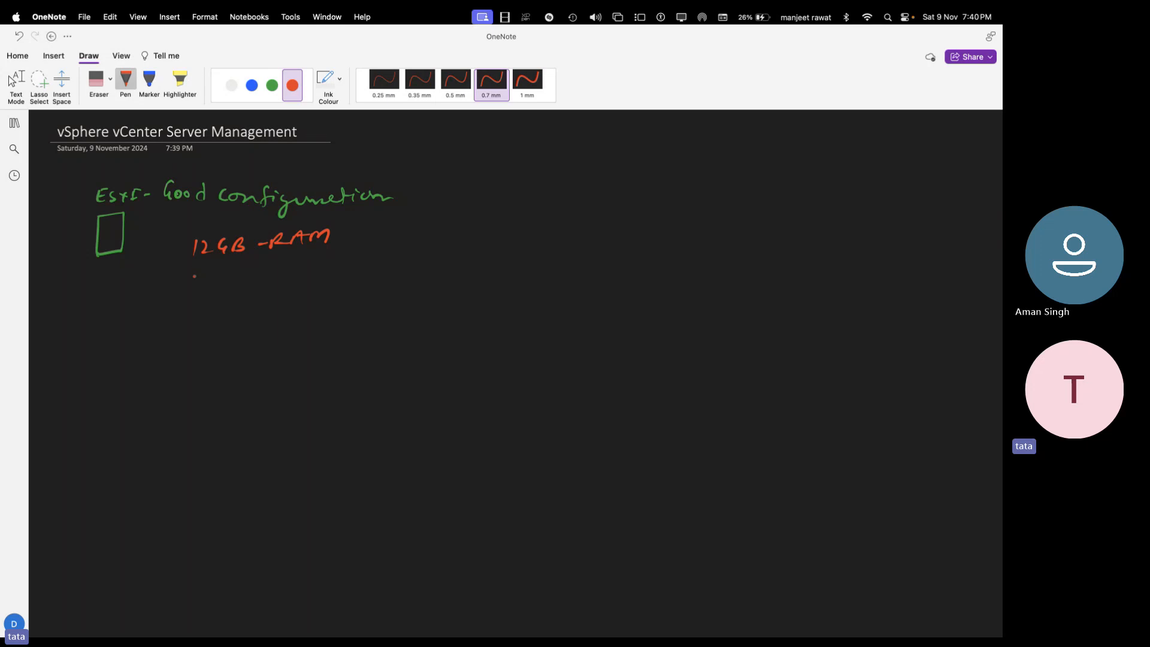
{"action": "mouse_move", "coordinate": [195, 269]}
{"action": "left_mouse_down"}
{"action": "mouse_move", "coordinate": [199, 283]}
{"action": "mouse_move", "coordinate": [290, 278]}
{"action": "left_mouse_up"}
{"action": "left_click_drag", "start_coordinate": [300, 278], "coordinate": [324, 260]}
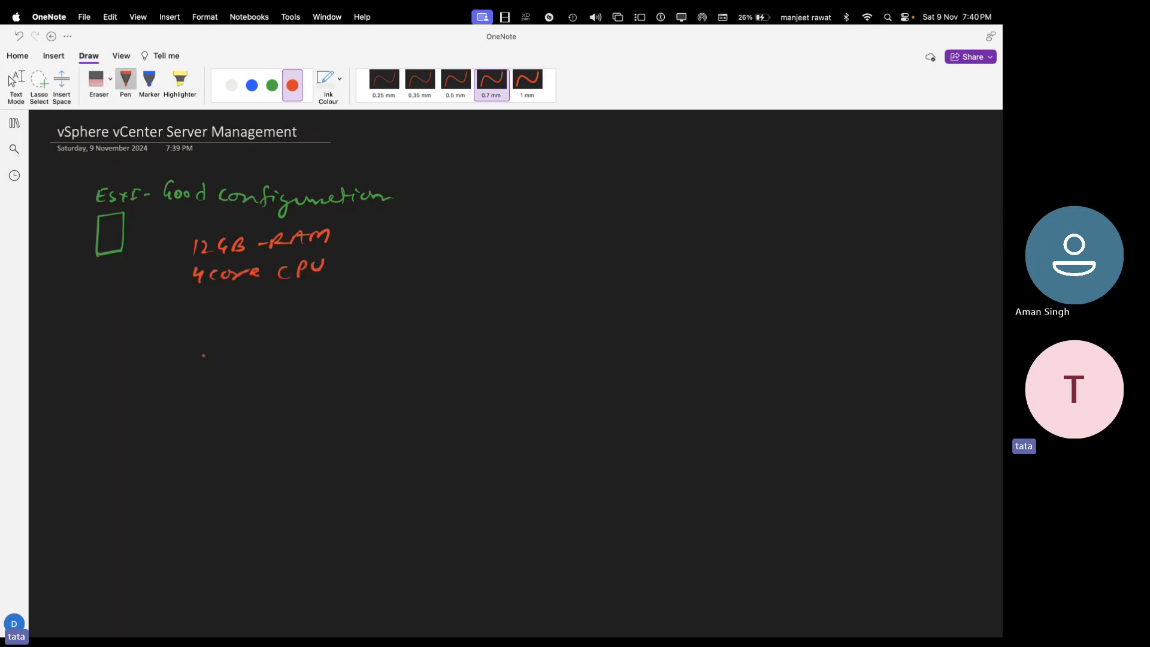
- Write the disk size '250 GB HDD' in red below the CPU line
{"action": "mouse_move", "coordinate": [190, 310]}
{"action": "left_mouse_down"}
{"action": "mouse_move", "coordinate": [202, 320]}
{"action": "mouse_move", "coordinate": [226, 308]}
{"action": "left_mouse_up"}
{"action": "mouse_move", "coordinate": [248, 305]}
{"action": "left_mouse_down"}
{"action": "mouse_move", "coordinate": [241, 316]}
{"action": "mouse_move", "coordinate": [308, 313]}
{"action": "left_mouse_up"}
{"action": "left_click", "coordinate": [288, 308]}
{"action": "left_click", "coordinate": [288, 314]}
{"action": "left_click_drag", "start_coordinate": [318, 301], "coordinate": [324, 313]}
{"action": "left_click", "coordinate": [343, 309]}
- In green, sketch the 'Cloud.com ADDS' server and an arrow linking it to the ESXi box
{"action": "left_click", "coordinate": [272, 85]}
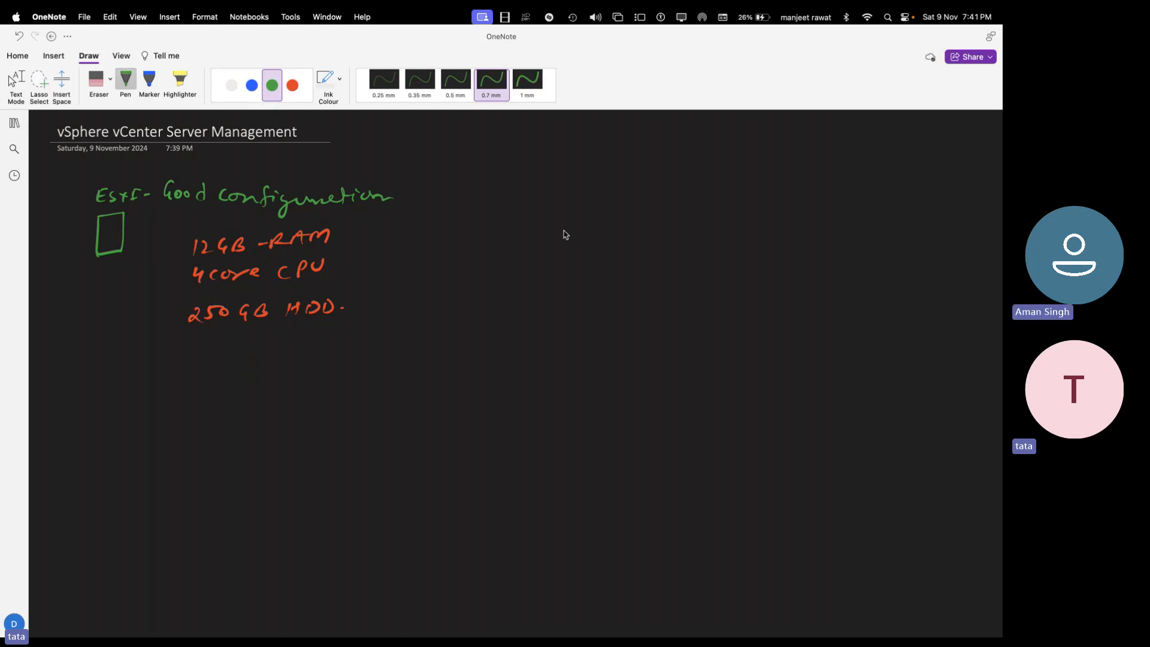
{"action": "mouse_move", "coordinate": [544, 210]}
{"action": "left_mouse_down"}
{"action": "mouse_move", "coordinate": [565, 232]}
{"action": "mouse_move", "coordinate": [618, 230]}
{"action": "mouse_move", "coordinate": [596, 229]}
{"action": "left_mouse_up"}
{"action": "left_click_drag", "start_coordinate": [563, 166], "coordinate": [664, 173]}
{"action": "left_click_drag", "start_coordinate": [548, 277], "coordinate": [605, 273]}
{"action": "left_click", "coordinate": [620, 267]}
{"action": "left_click_drag", "start_coordinate": [124, 225], "coordinate": [546, 218]}
{"action": "left_click_drag", "start_coordinate": [178, 225], "coordinate": [316, 223]}
{"action": "left_click_drag", "start_coordinate": [131, 220], "coordinate": [134, 231]}
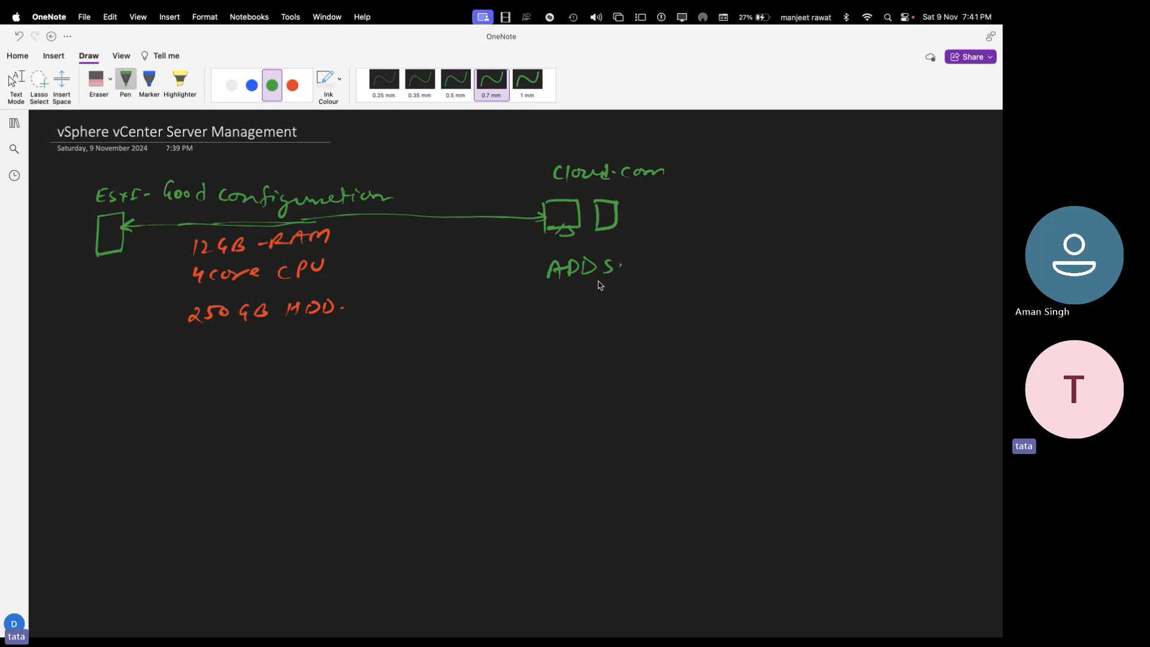
- In white ink, write 'DNS Configure' and 'Records' to the right of Cloud.com
{"action": "left_click", "coordinate": [231, 85]}
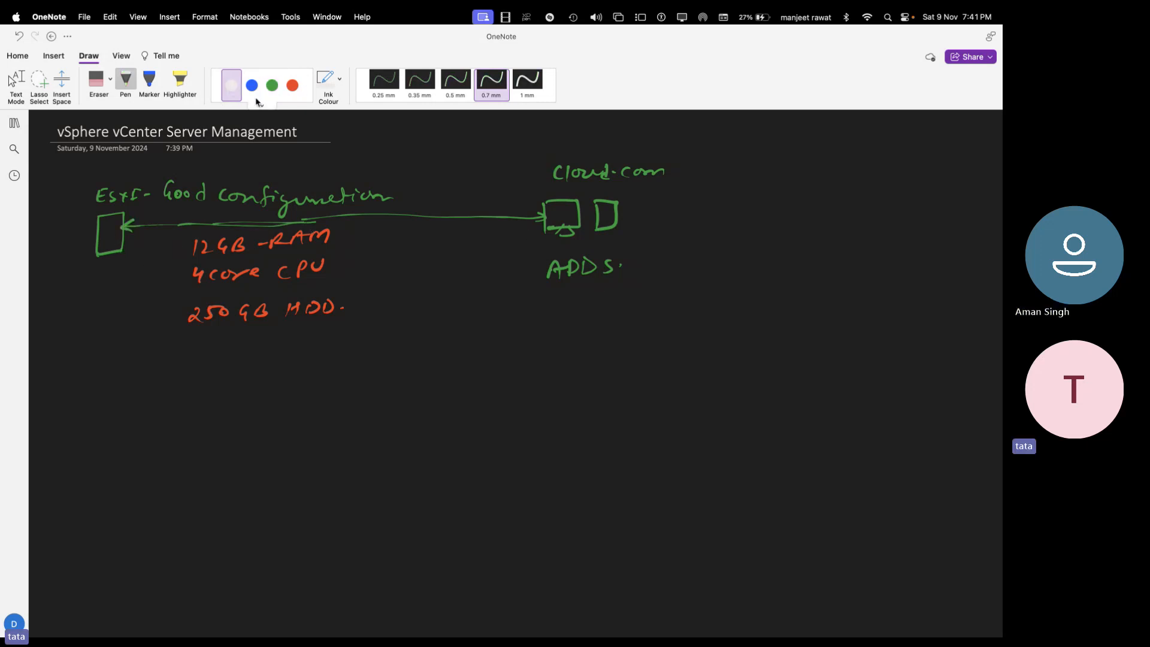
{"action": "left_click_drag", "start_coordinate": [657, 188], "coordinate": [689, 198]}
{"action": "left_click_drag", "start_coordinate": [719, 190], "coordinate": [716, 199]}
{"action": "left_click_drag", "start_coordinate": [726, 193], "coordinate": [769, 214]}
{"action": "left_click_drag", "start_coordinate": [782, 194], "coordinate": [822, 192]}
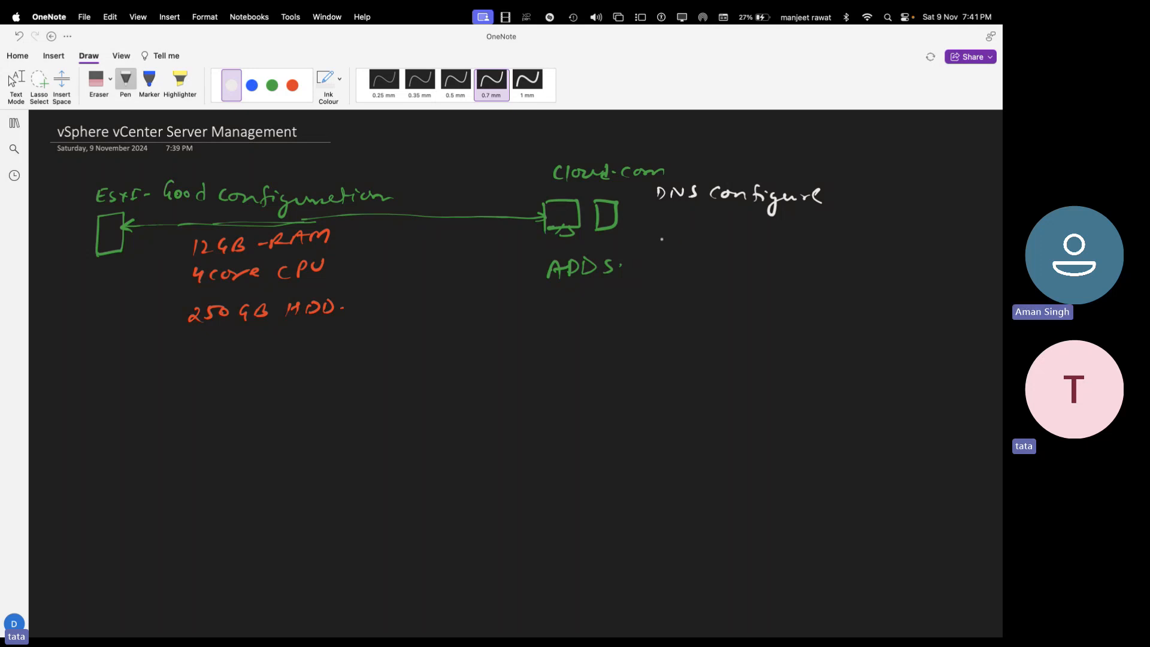
{"action": "mouse_move", "coordinate": [658, 222]}
{"action": "left_mouse_down"}
{"action": "mouse_move", "coordinate": [670, 236]}
{"action": "mouse_move", "coordinate": [714, 231]}
{"action": "left_mouse_up"}
{"action": "left_click_drag", "start_coordinate": [726, 223], "coordinate": [729, 236]}
{"action": "left_click_drag", "start_coordinate": [733, 231], "coordinate": [742, 230]}
- Add a boxed 'A' below Records, stop inking, and switch to the ESXi-8 console
{"action": "mouse_move", "coordinate": [678, 278]}
{"action": "left_mouse_down"}
{"action": "mouse_move", "coordinate": [694, 269]}
{"action": "mouse_move", "coordinate": [699, 280]}
{"action": "left_mouse_up"}
{"action": "left_click", "coordinate": [702, 281]}
{"action": "key", "text": "super+z"}
{"action": "left_click", "coordinate": [722, 273]}
{"action": "mouse_move", "coordinate": [670, 293]}
{"action": "left_mouse_down"}
{"action": "mouse_move", "coordinate": [670, 259]}
{"action": "mouse_move", "coordinate": [710, 279]}
{"action": "mouse_move", "coordinate": [670, 294]}
{"action": "left_mouse_up"}
{"action": "left_click", "coordinate": [723, 276]}
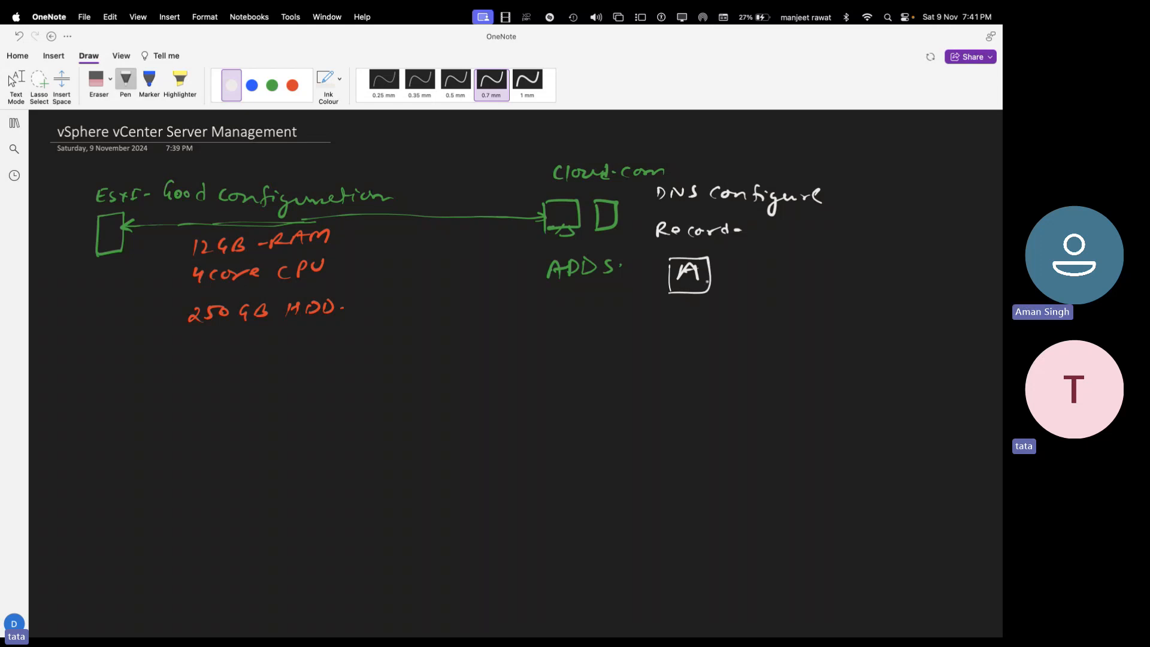
{"action": "key", "text": "Escape"}
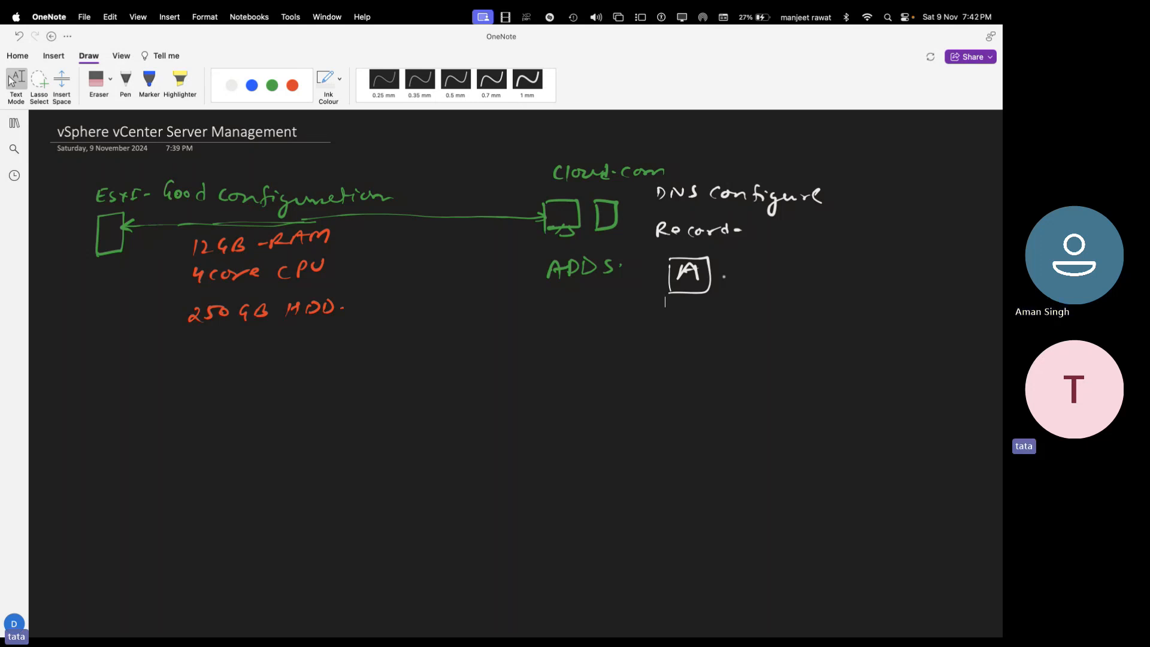
{"action": "key", "text": "super+Tab"}
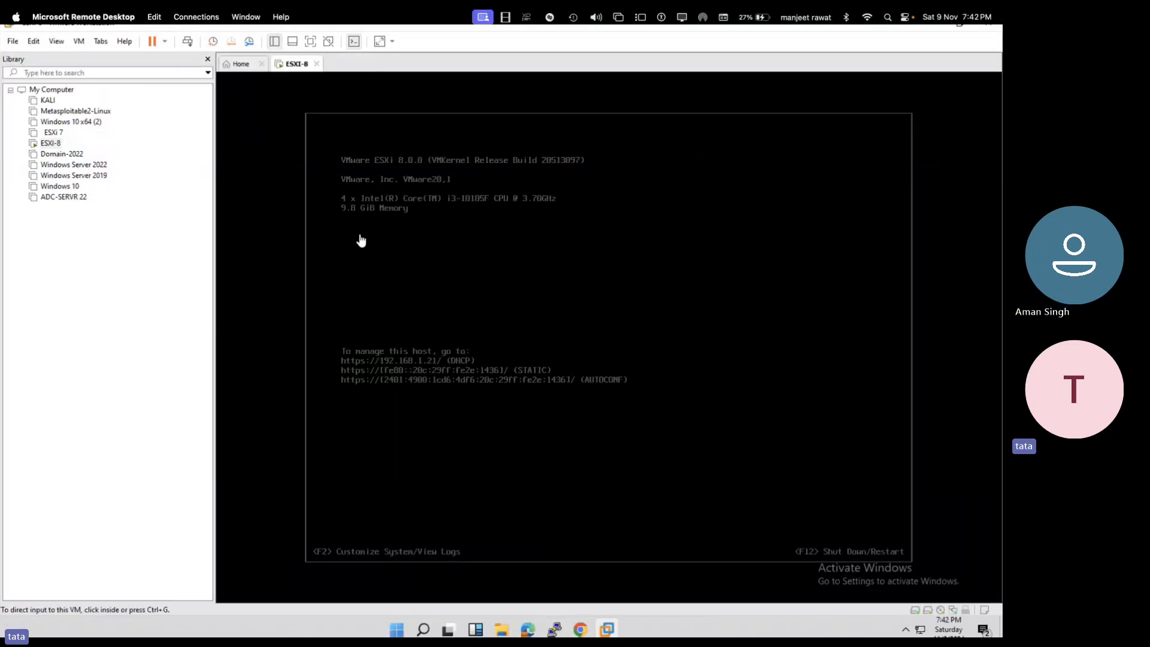
- Power off ESXI-8 and raise its memory to 16 GB
{"action": "left_click", "coordinate": [50, 143]}
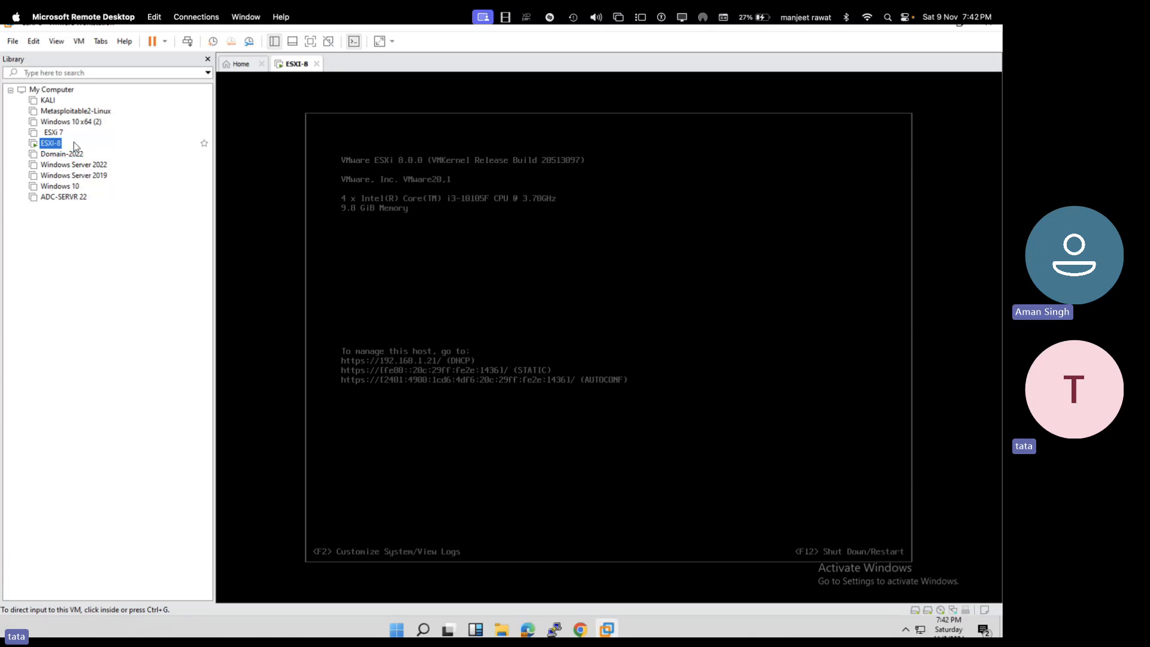
{"action": "right_click", "coordinate": [295, 65]}
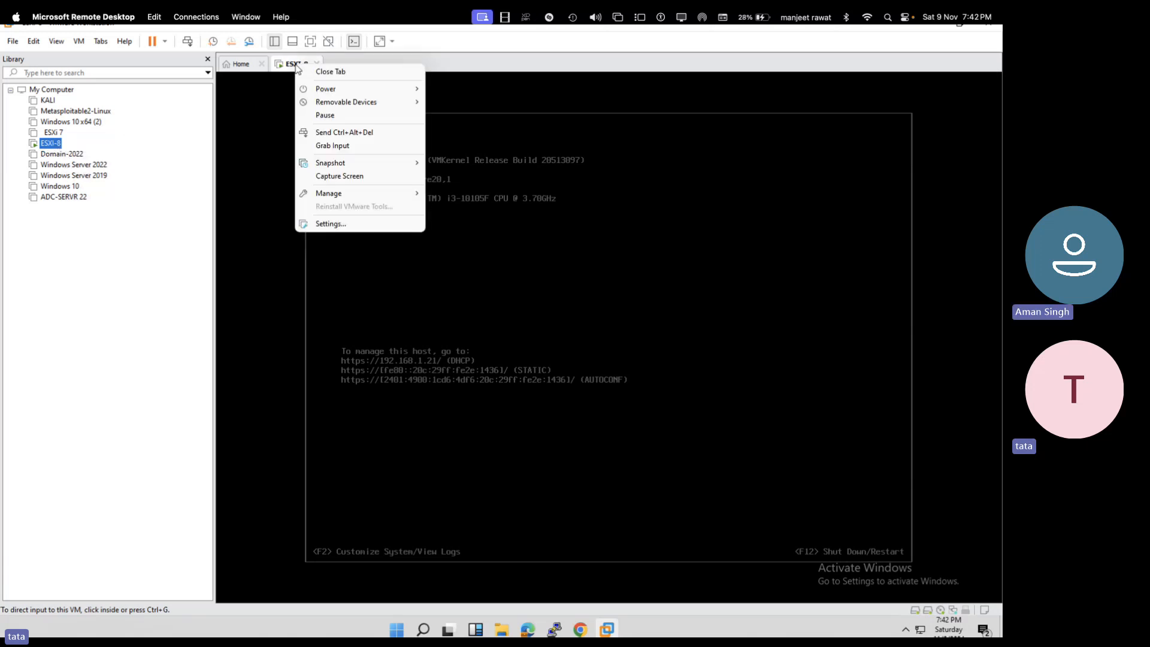
{"action": "mouse_move", "coordinate": [359, 88]}
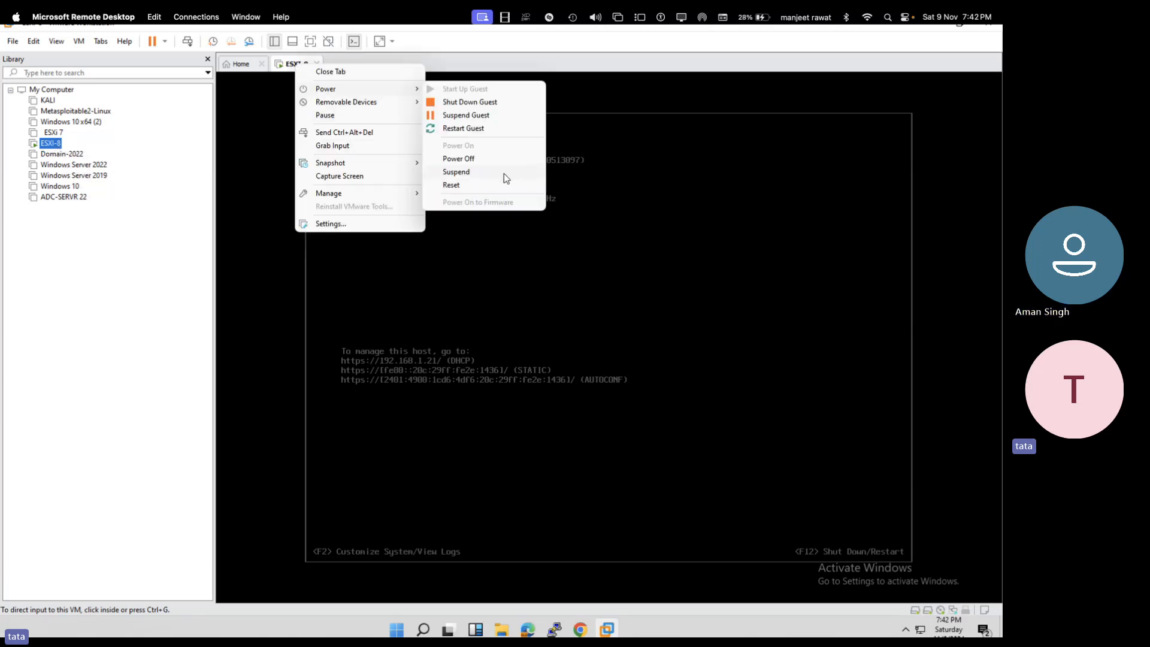
{"action": "left_click", "coordinate": [467, 159]}
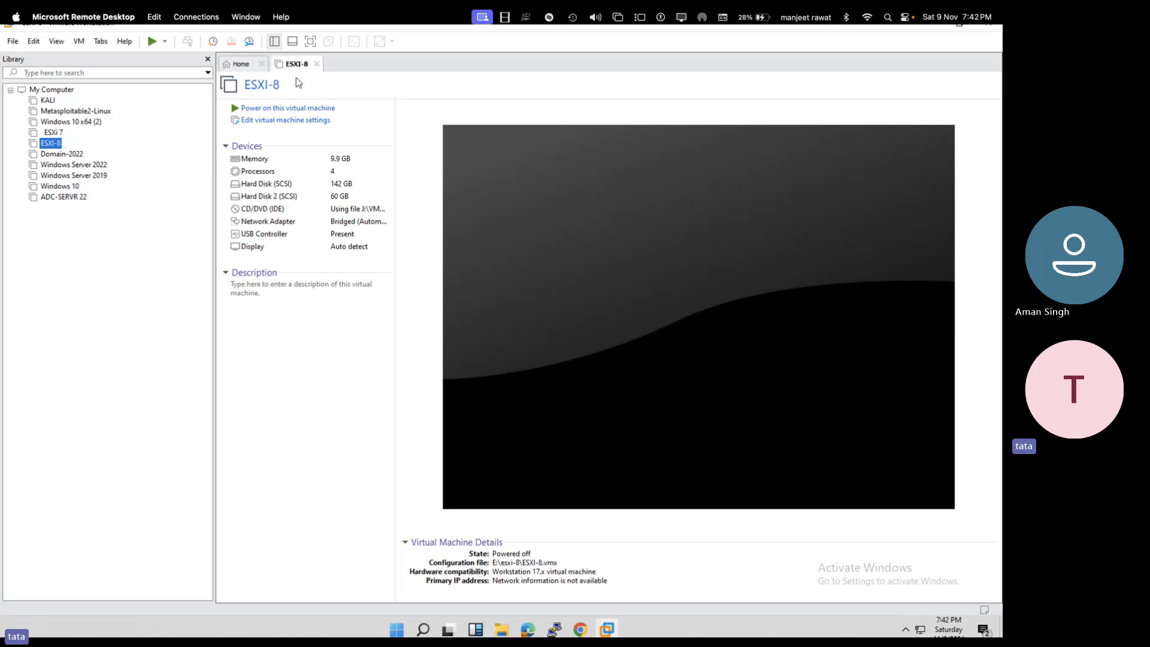
{"action": "left_click", "coordinate": [349, 120]}
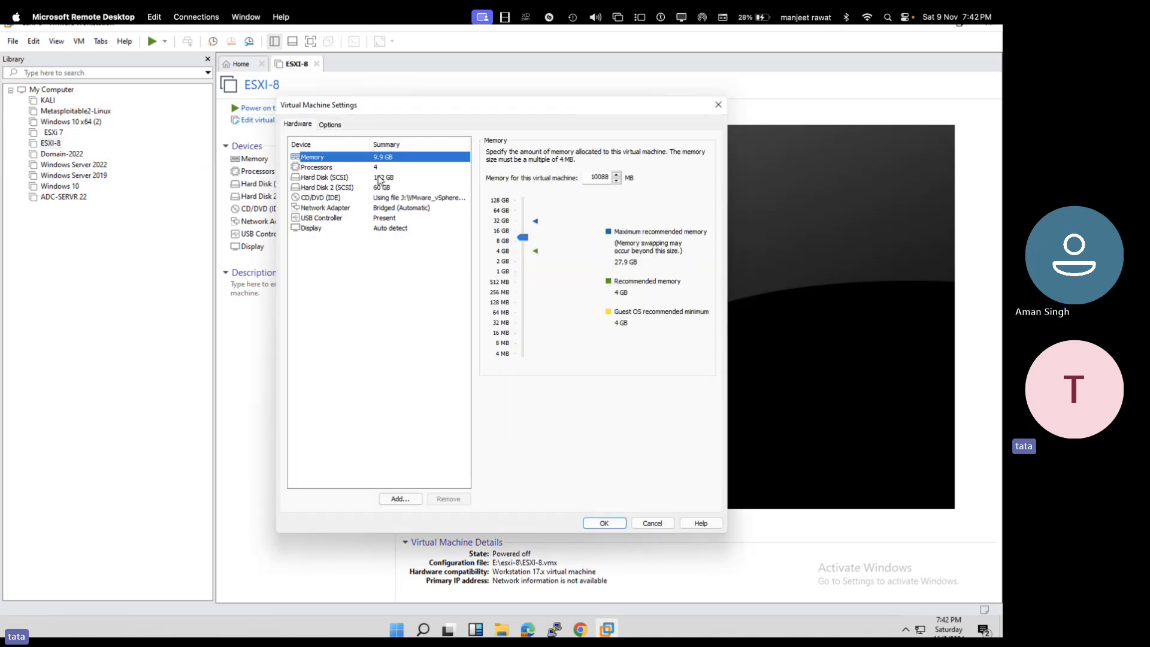
{"action": "mouse_move", "coordinate": [522, 237]}
{"action": "left_mouse_down"}
{"action": "mouse_move", "coordinate": [527, 224]}
{"action": "mouse_move", "coordinate": [528, 235]}
{"action": "left_mouse_up"}
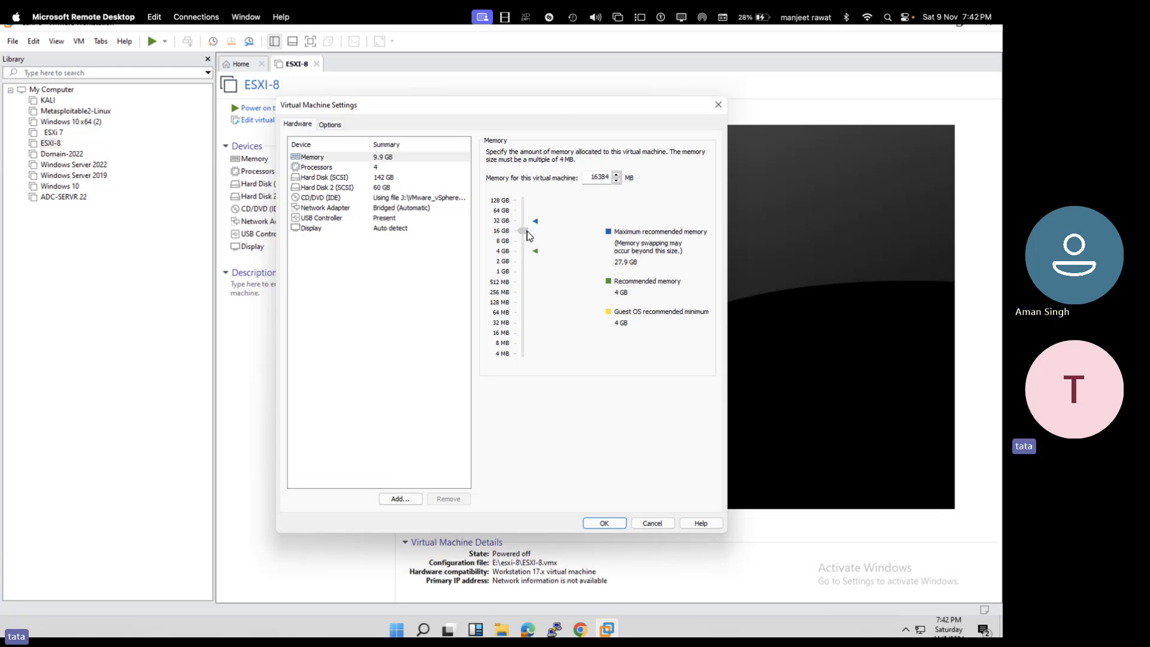
{"action": "left_click", "coordinate": [378, 178]}
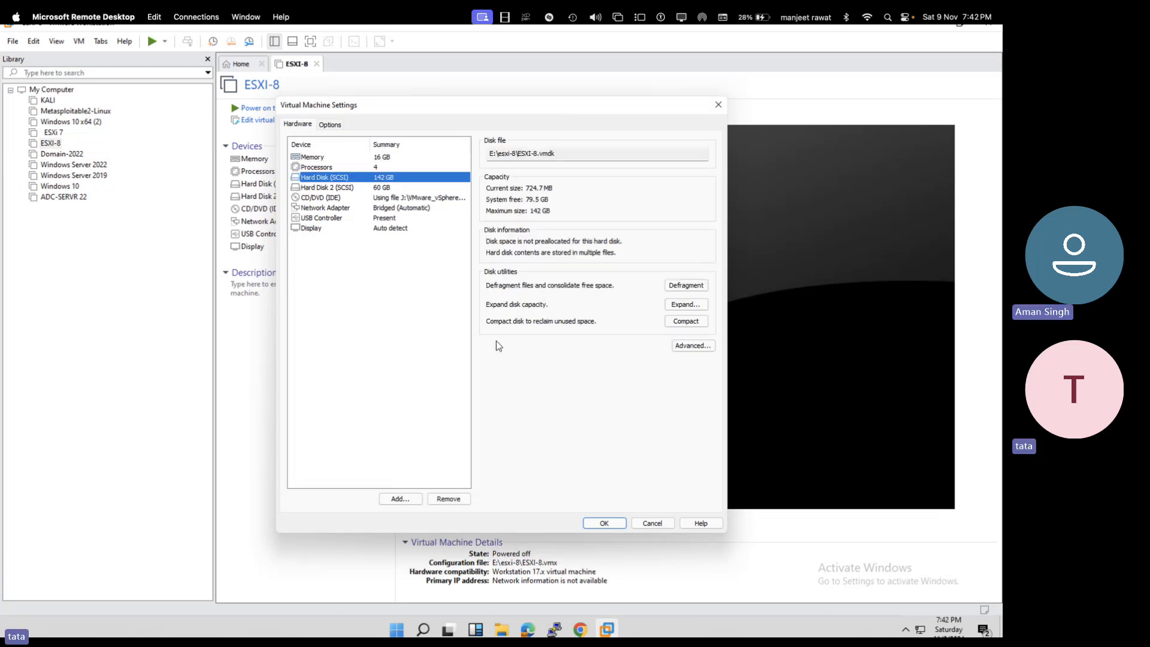
{"action": "left_click", "coordinate": [603, 523]}
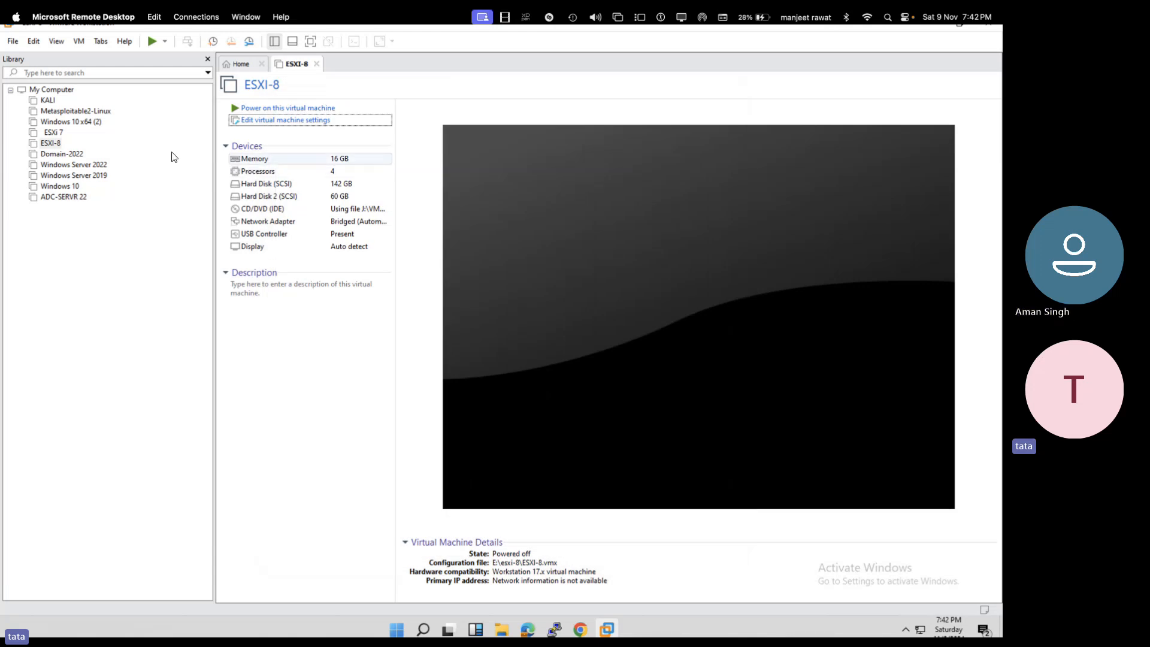
- Expand ESXI-8's second hard disk to 200 GB and save the settings
{"action": "double_click", "coordinate": [308, 158]}
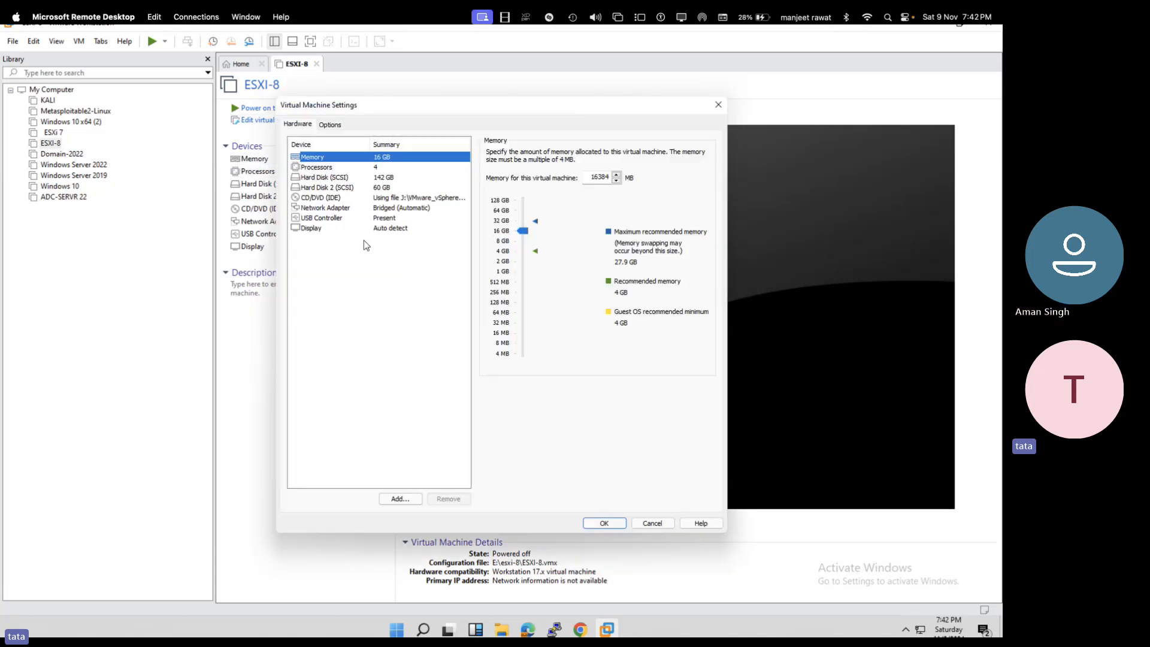
{"action": "left_click", "coordinate": [360, 188]}
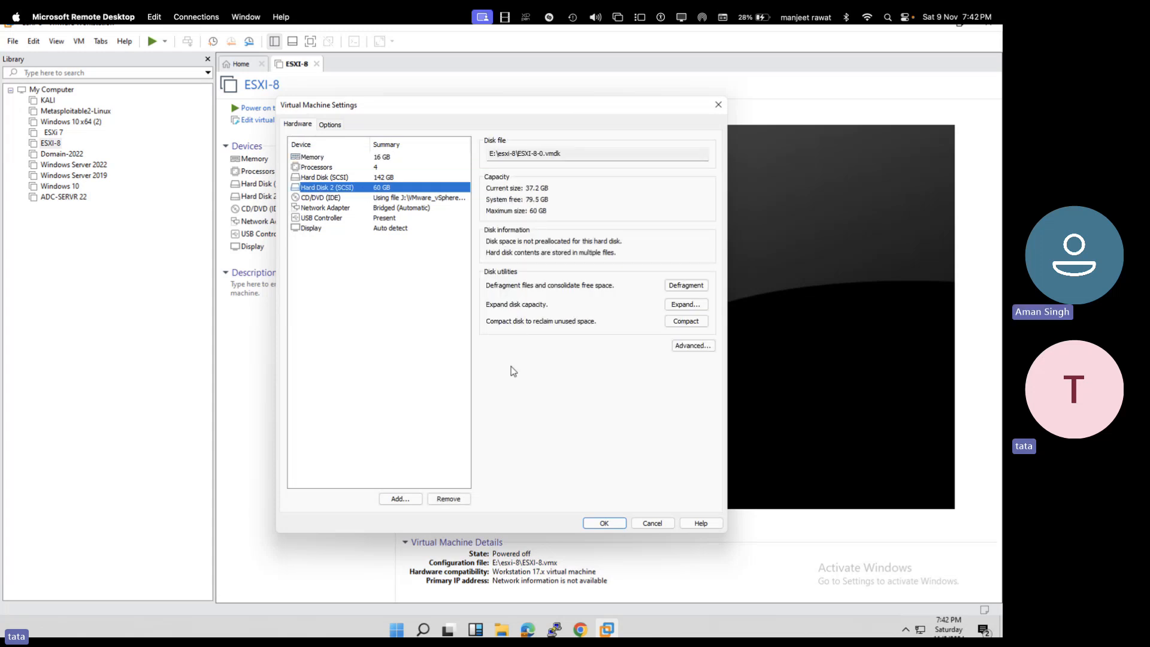
{"action": "left_click", "coordinate": [686, 304]}
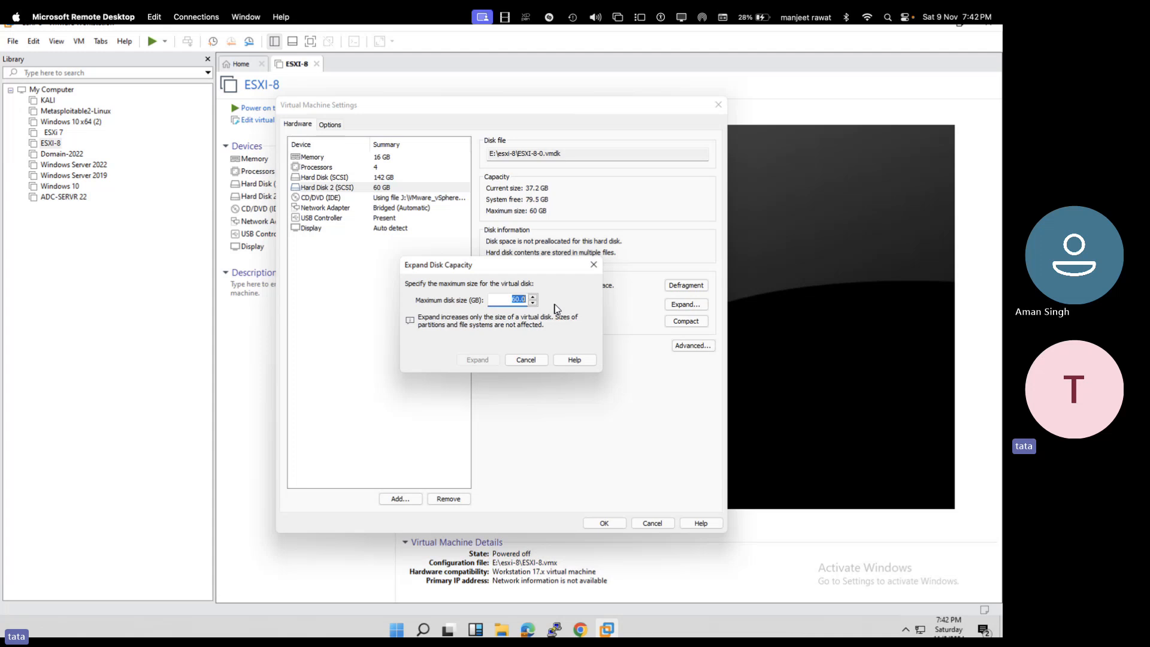
{"action": "type", "text": "200"}
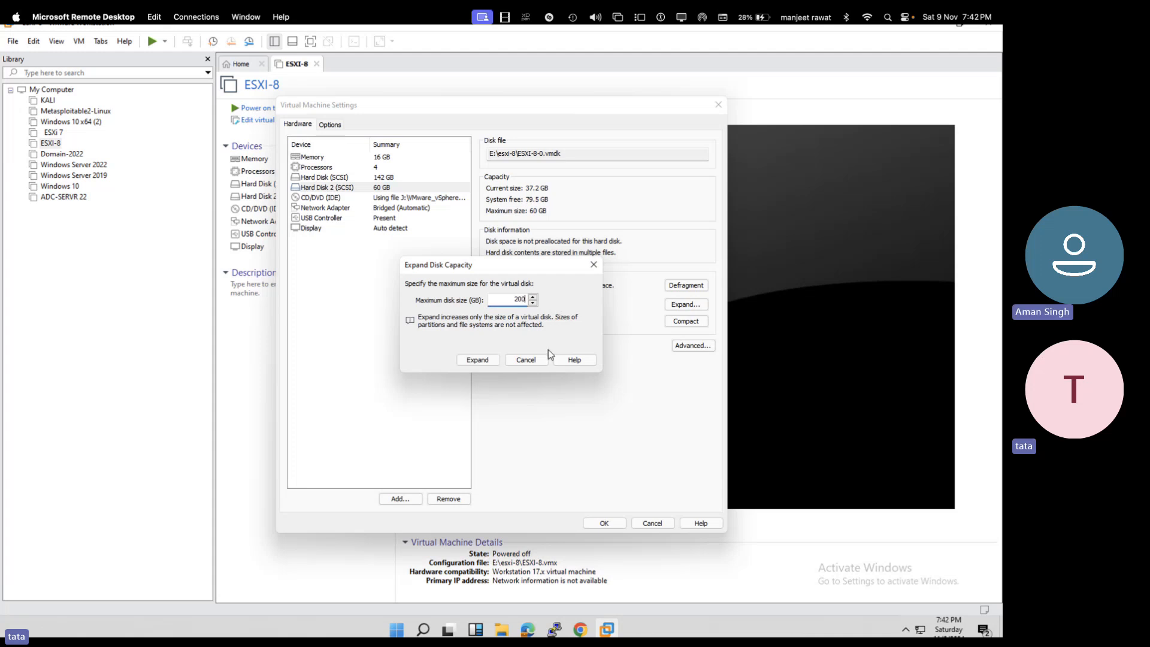
{"action": "left_click", "coordinate": [477, 359]}
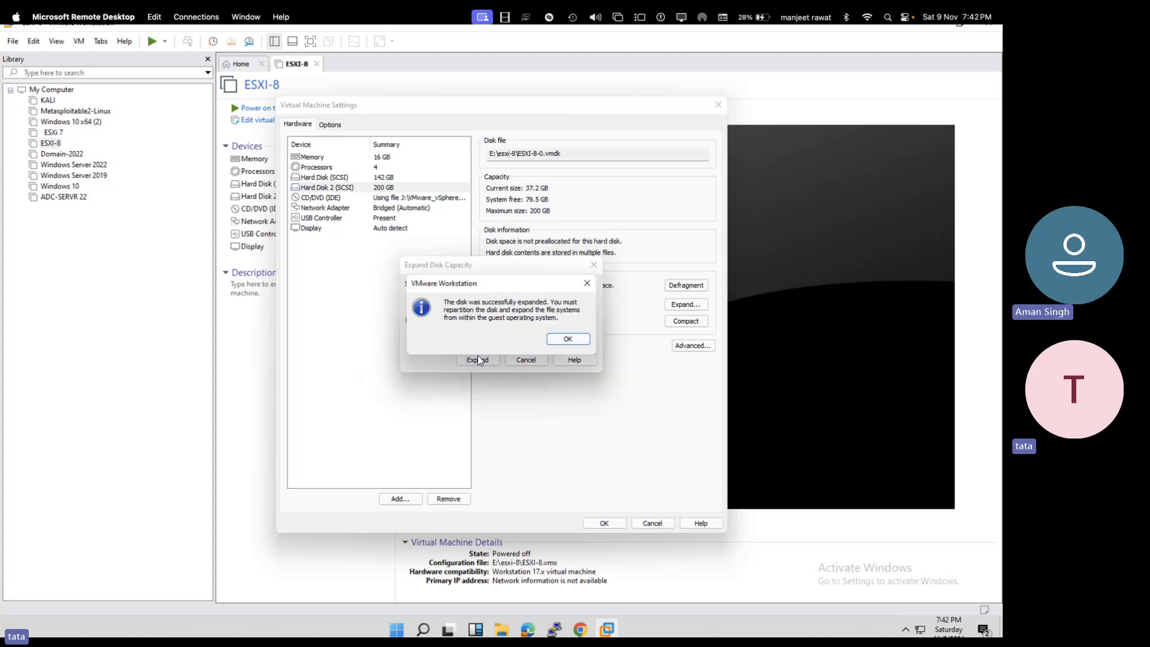
{"action": "left_click", "coordinate": [568, 339]}
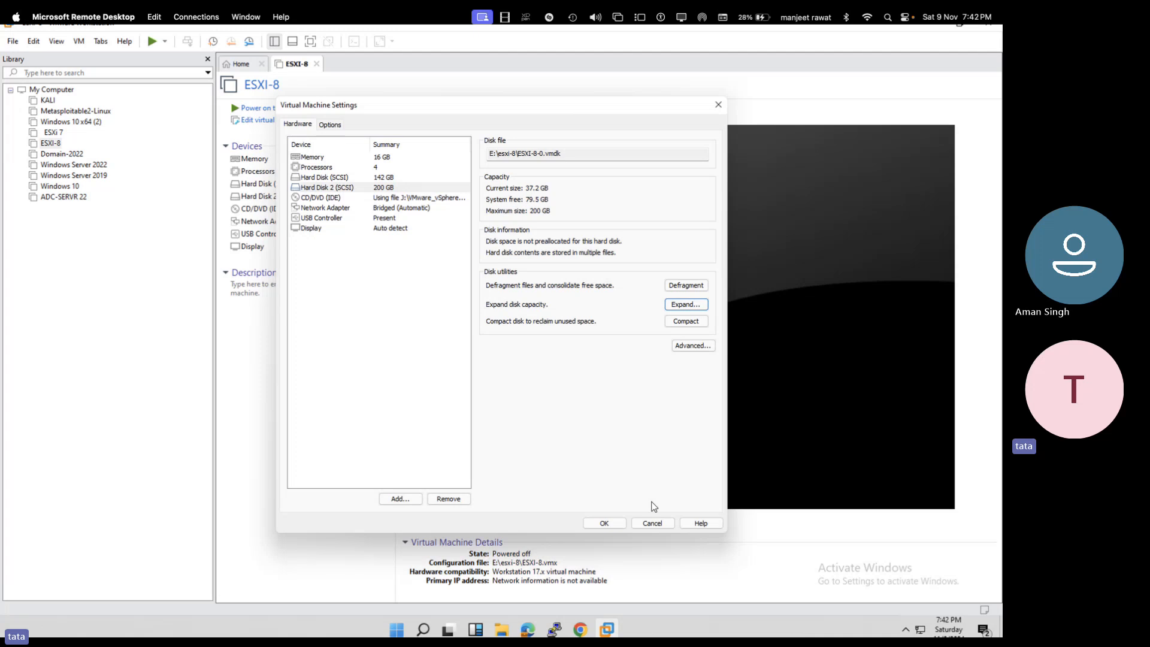
{"action": "left_click", "coordinate": [607, 523]}
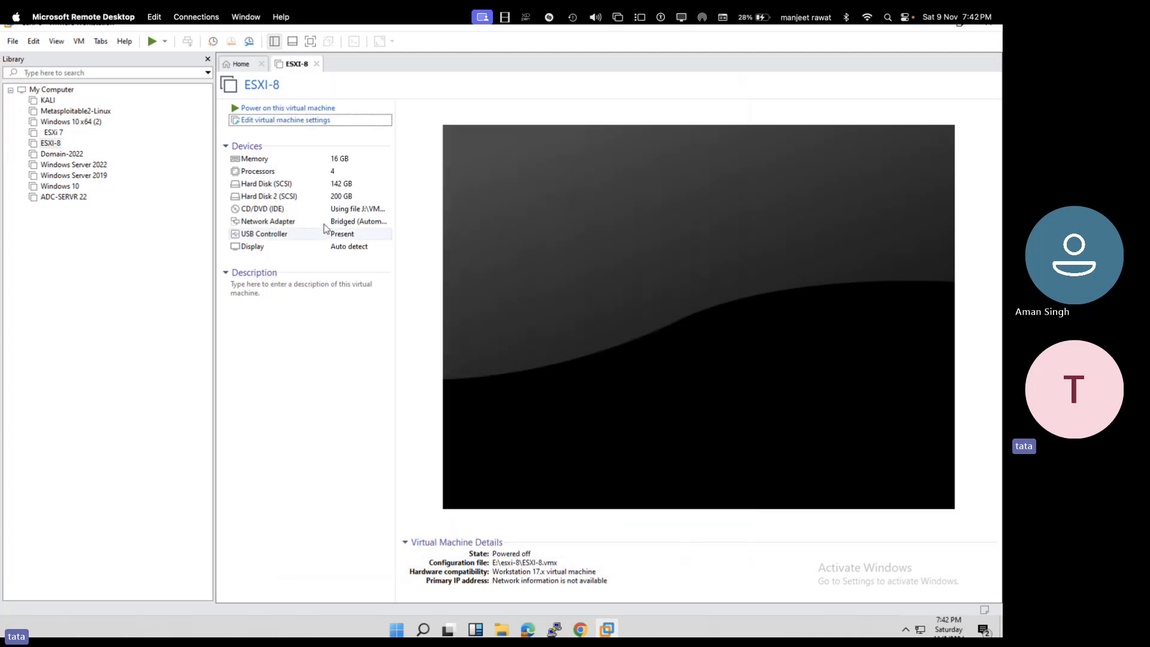
- Review ESXI-8's processor settings without changes and power the VM on
{"action": "left_click", "coordinate": [309, 174]}
{"action": "double_click", "coordinate": [309, 173]}
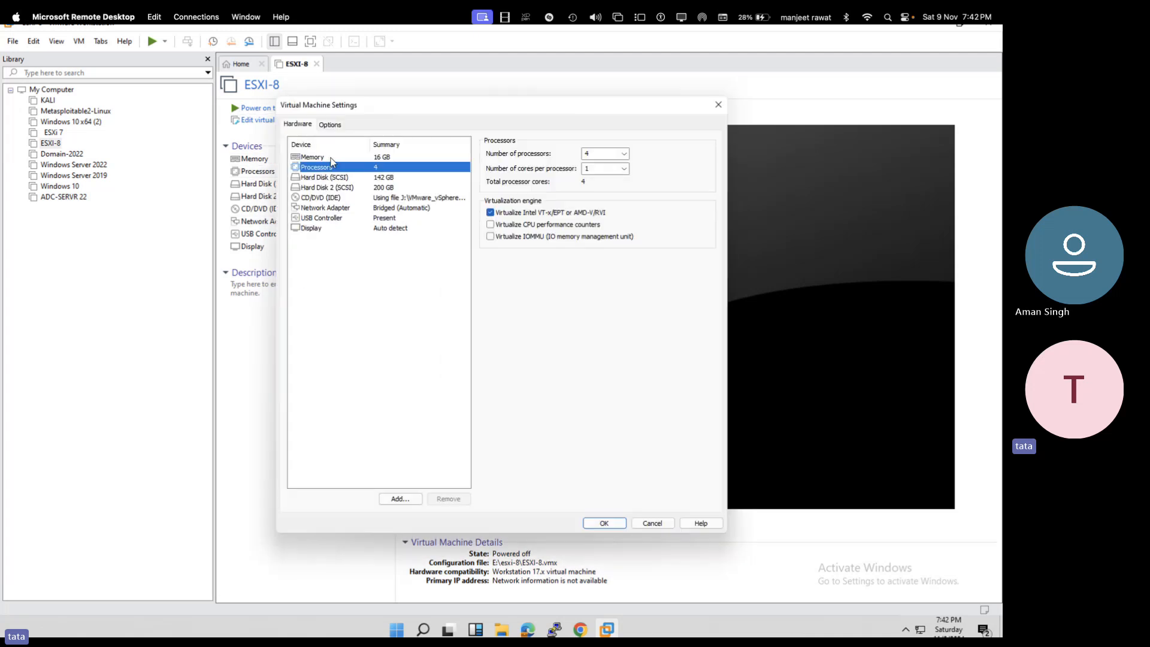
{"action": "left_click", "coordinate": [652, 522]}
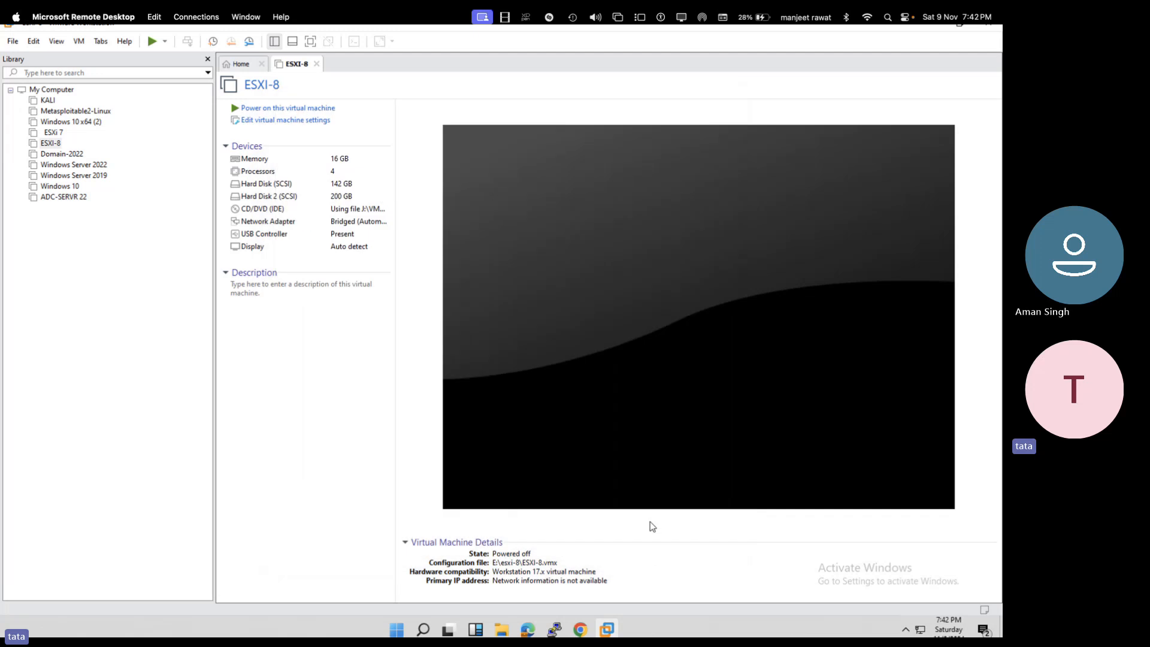
{"action": "left_click", "coordinate": [313, 109]}
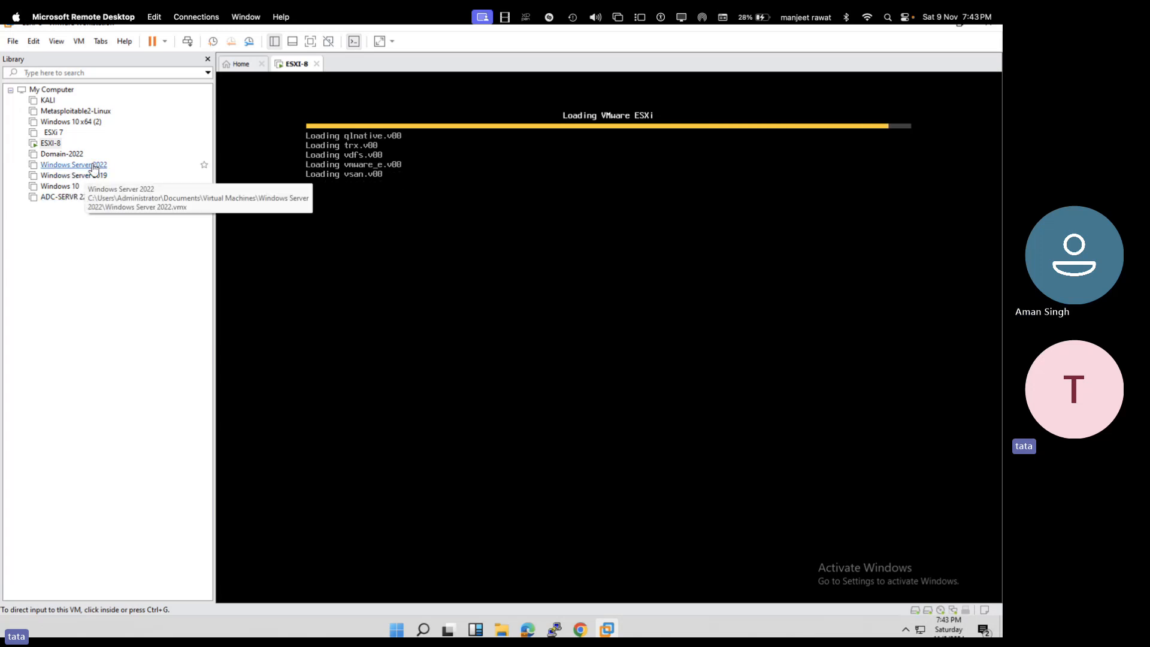
- Open Domain-2022 in its own tab and set its memory to 4 GB
{"action": "left_click", "coordinate": [69, 157]}
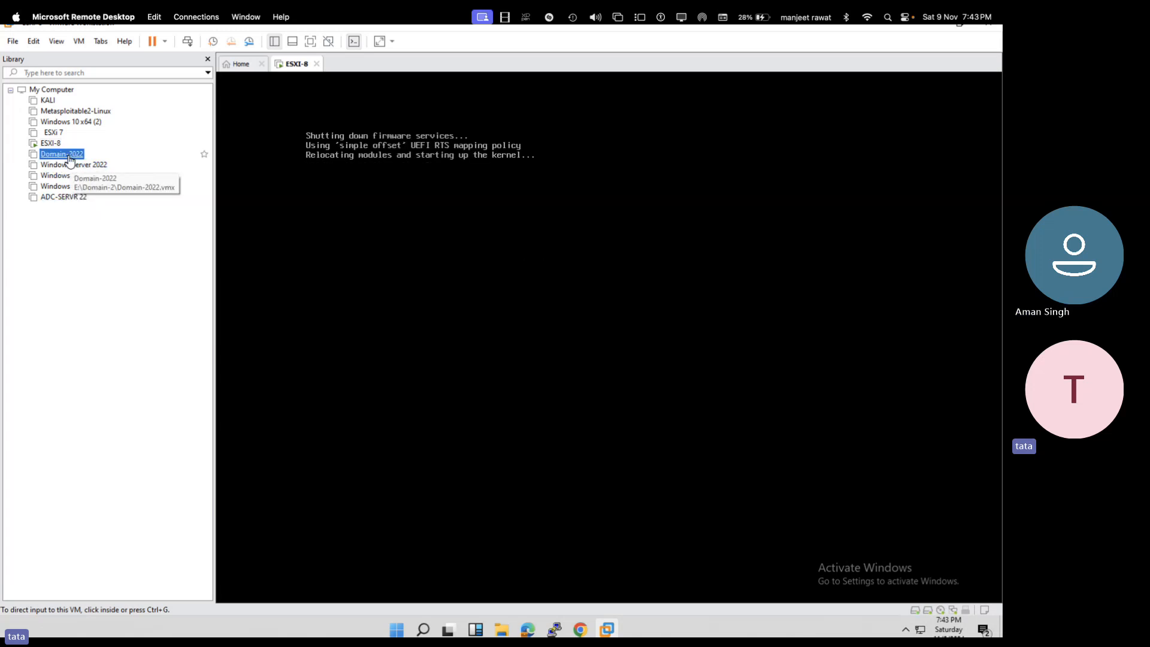
{"action": "double_click", "coordinate": [62, 154]}
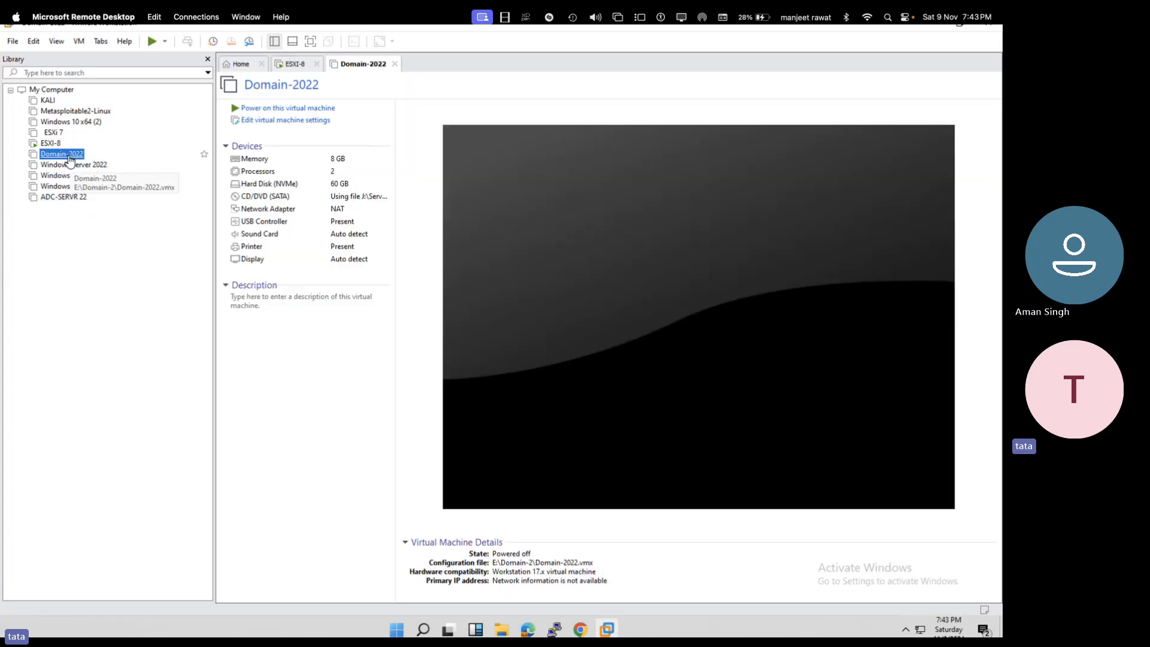
{"action": "left_click", "coordinate": [293, 121]}
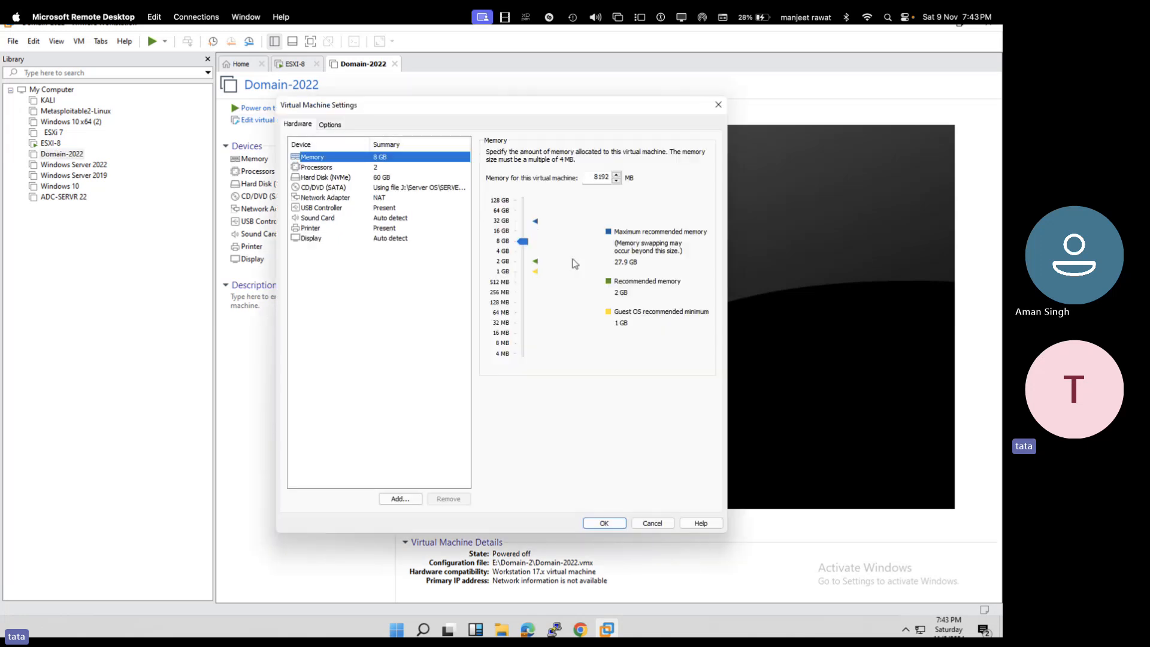
{"action": "left_click_drag", "start_coordinate": [522, 241], "coordinate": [525, 258]}
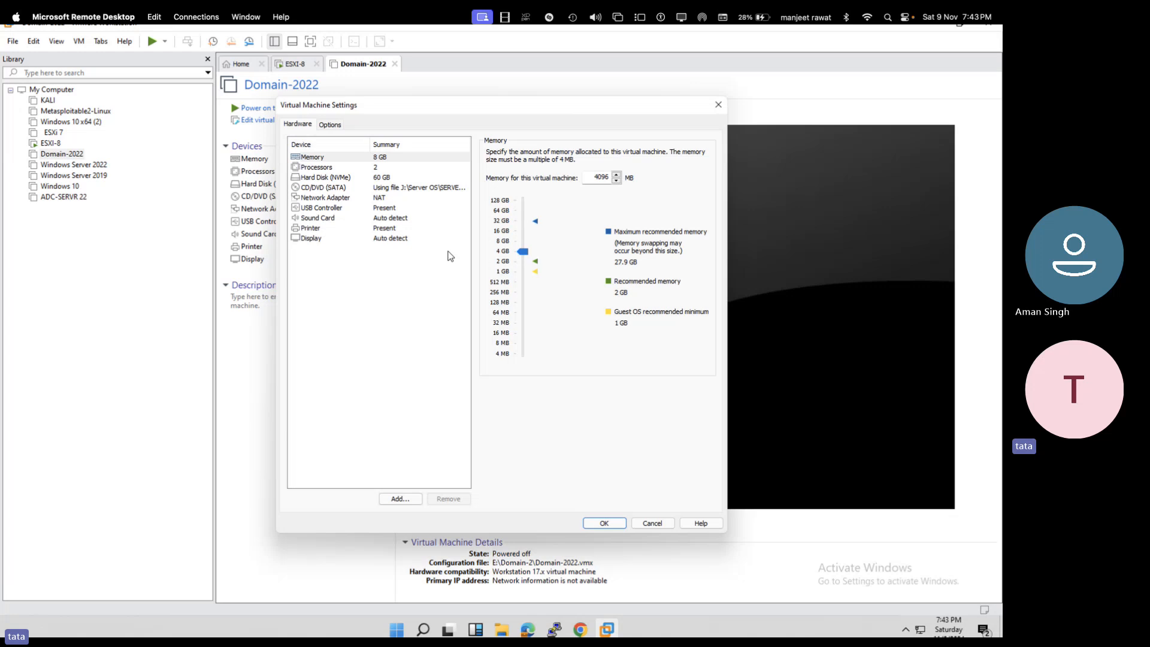
- Set Domain-2022's network adapter to Bridged with physical state replicated, apply, and power on
{"action": "left_click", "coordinate": [387, 208]}
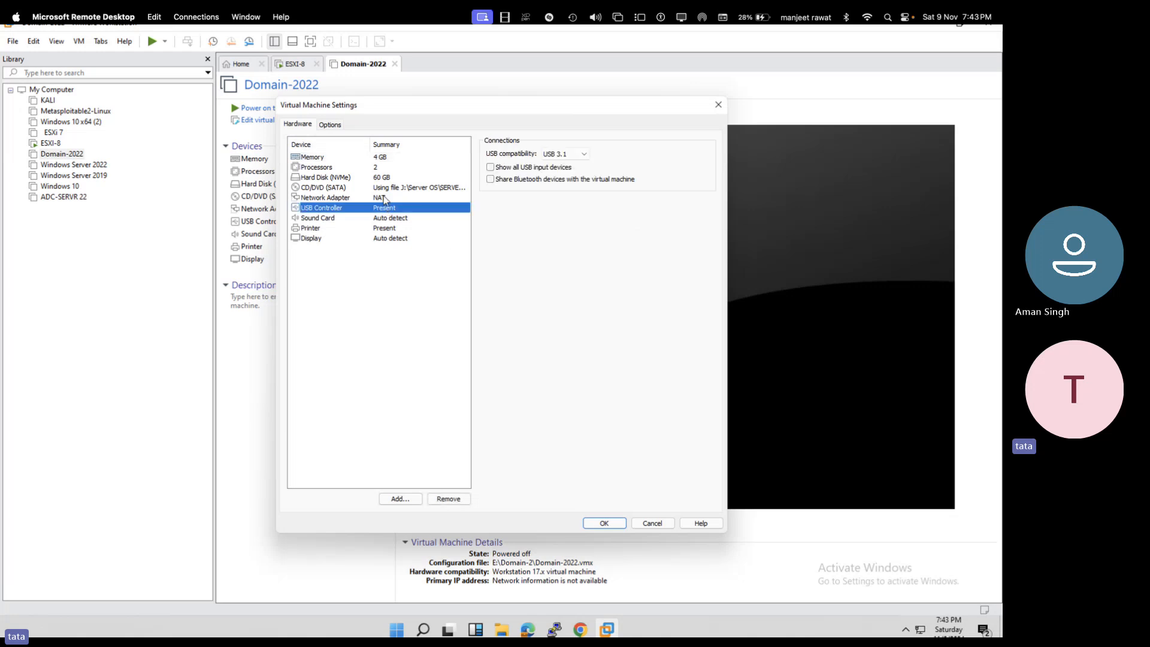
{"action": "left_click", "coordinate": [383, 200]}
{"action": "left_click", "coordinate": [501, 198]}
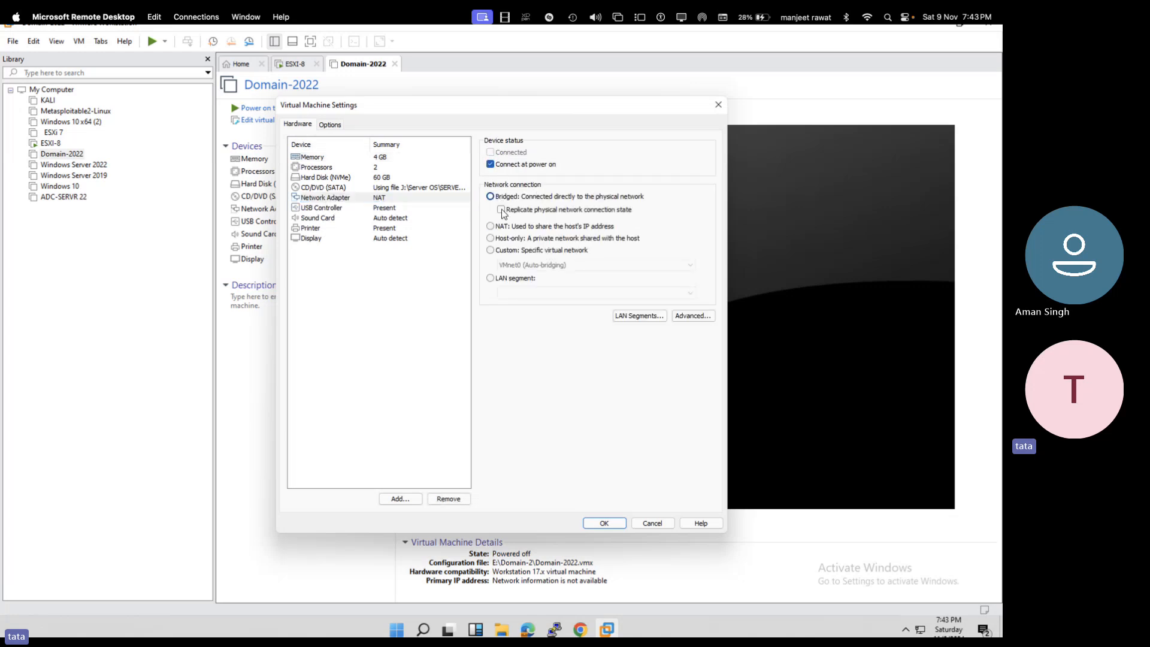
{"action": "left_click", "coordinate": [501, 209]}
{"action": "left_click", "coordinate": [604, 522]}
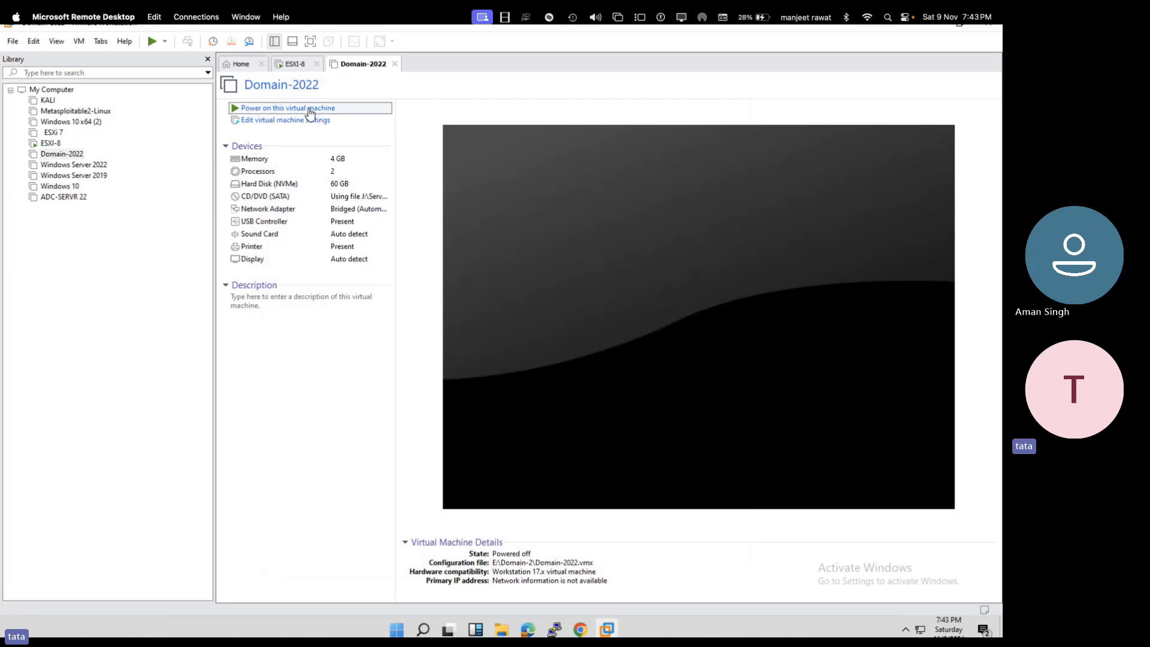
{"action": "left_click", "coordinate": [309, 111]}
- Close ESXI-8's settings unchanged, switch to Domain-2022, then minimize VMware Workstation
{"action": "right_click", "coordinate": [299, 64]}
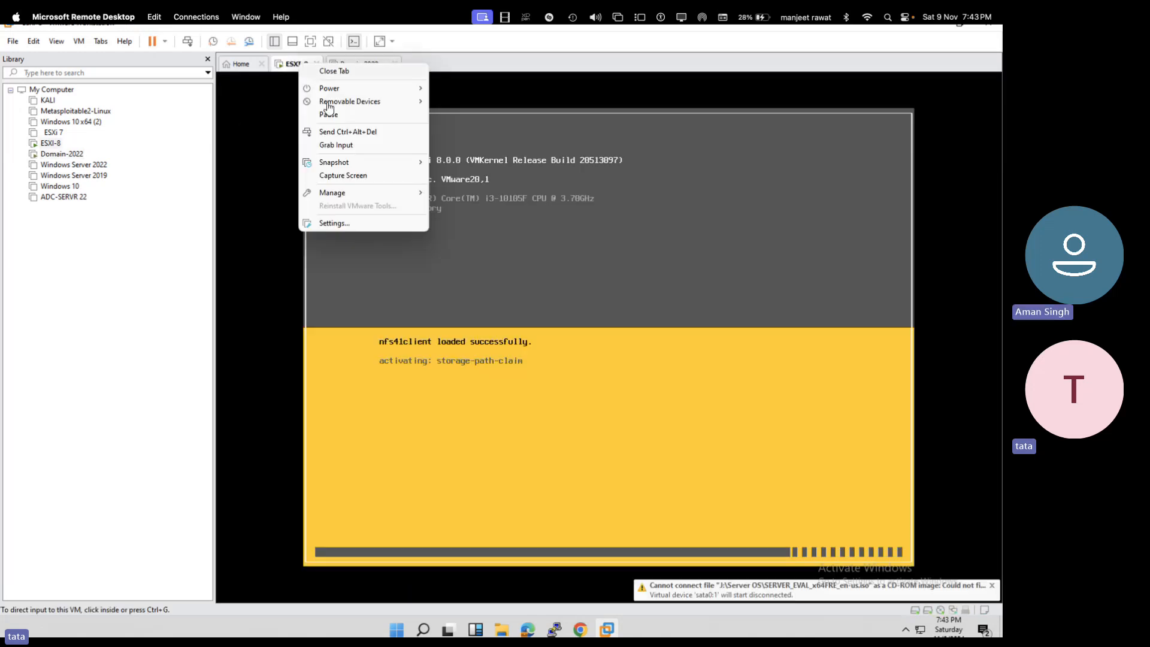
{"action": "left_click", "coordinate": [334, 224]}
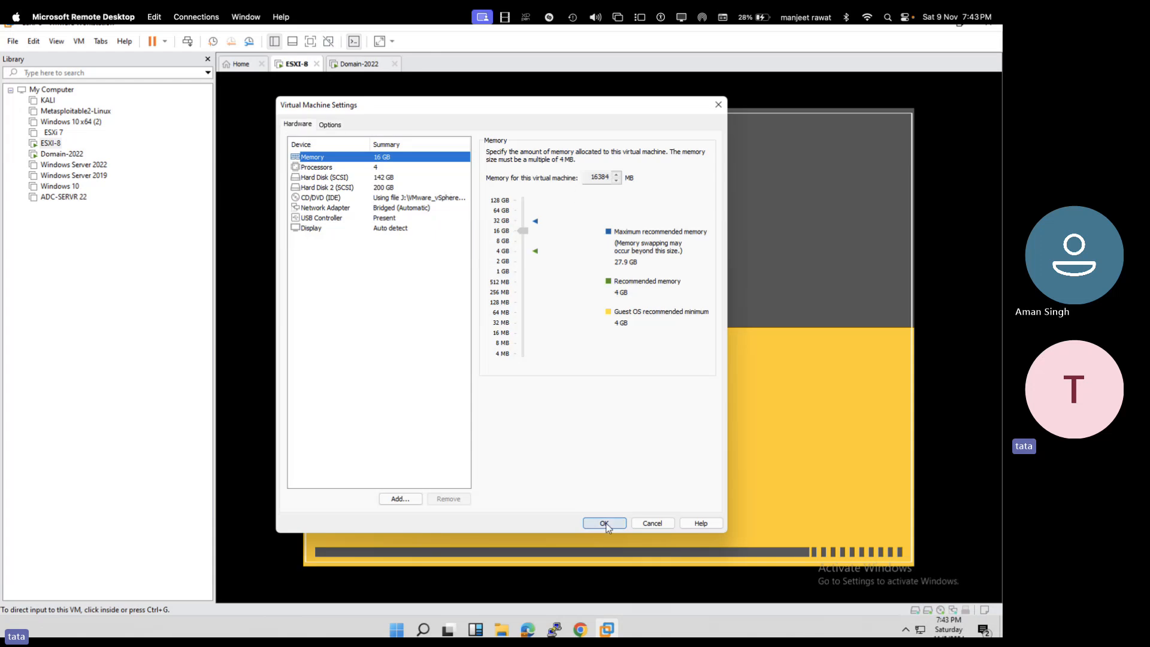
{"action": "left_click", "coordinate": [603, 523]}
{"action": "left_click", "coordinate": [365, 65]}
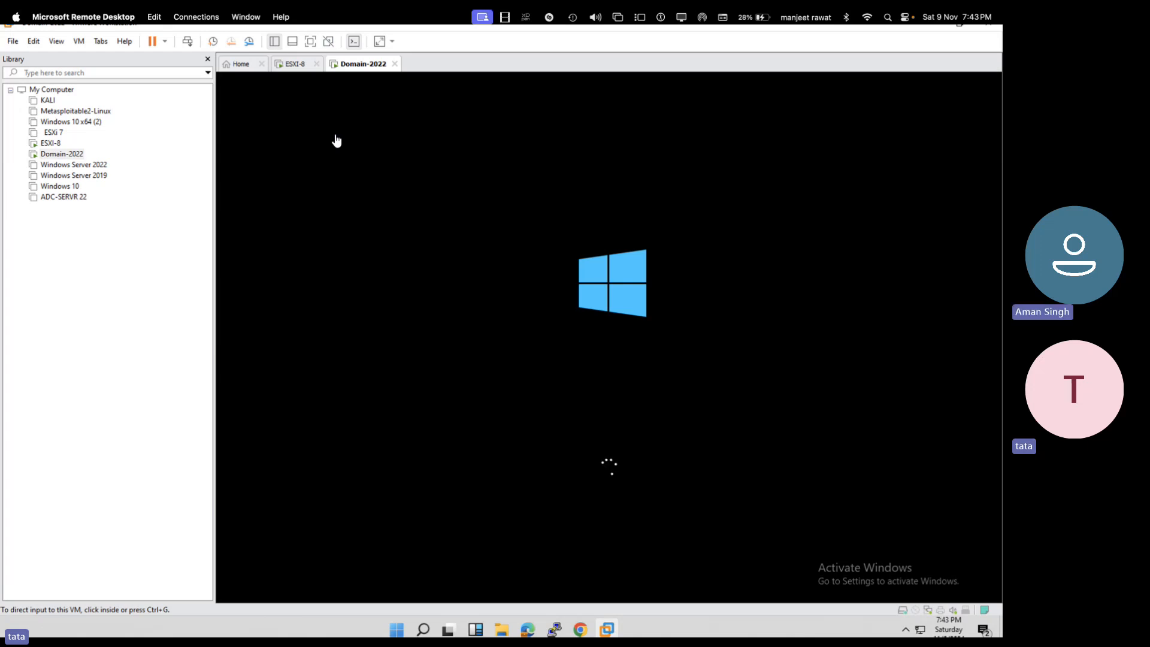
{"action": "left_click", "coordinate": [959, 31]}
{"action": "left_click", "coordinate": [653, 63]}
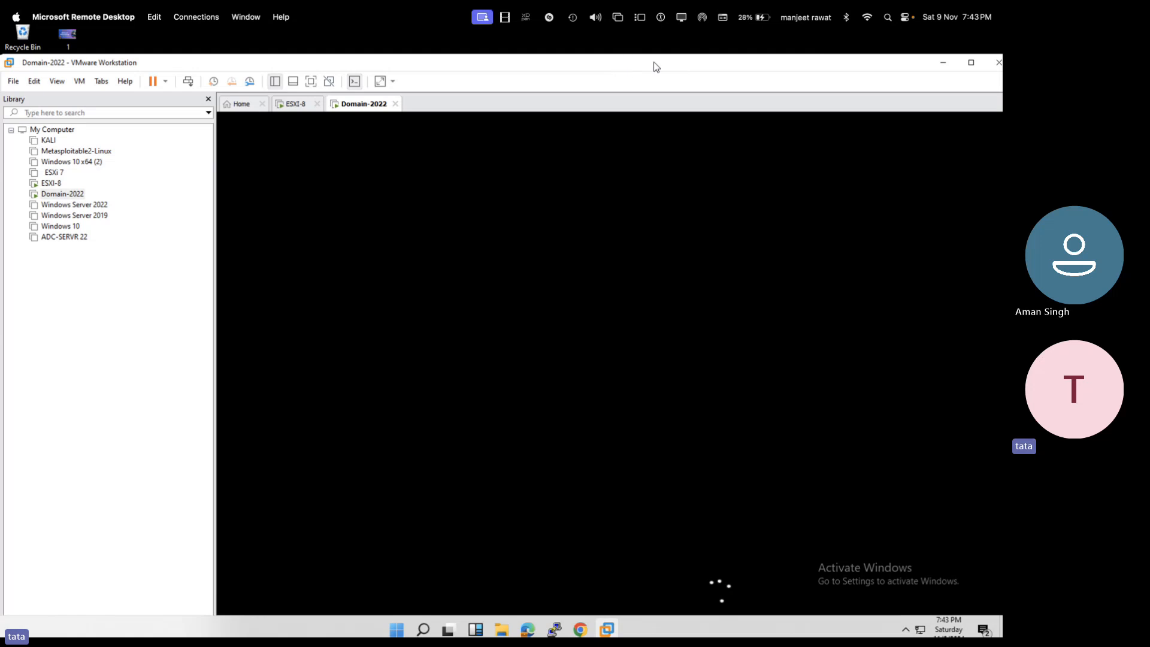
{"action": "left_click", "coordinate": [946, 62]}
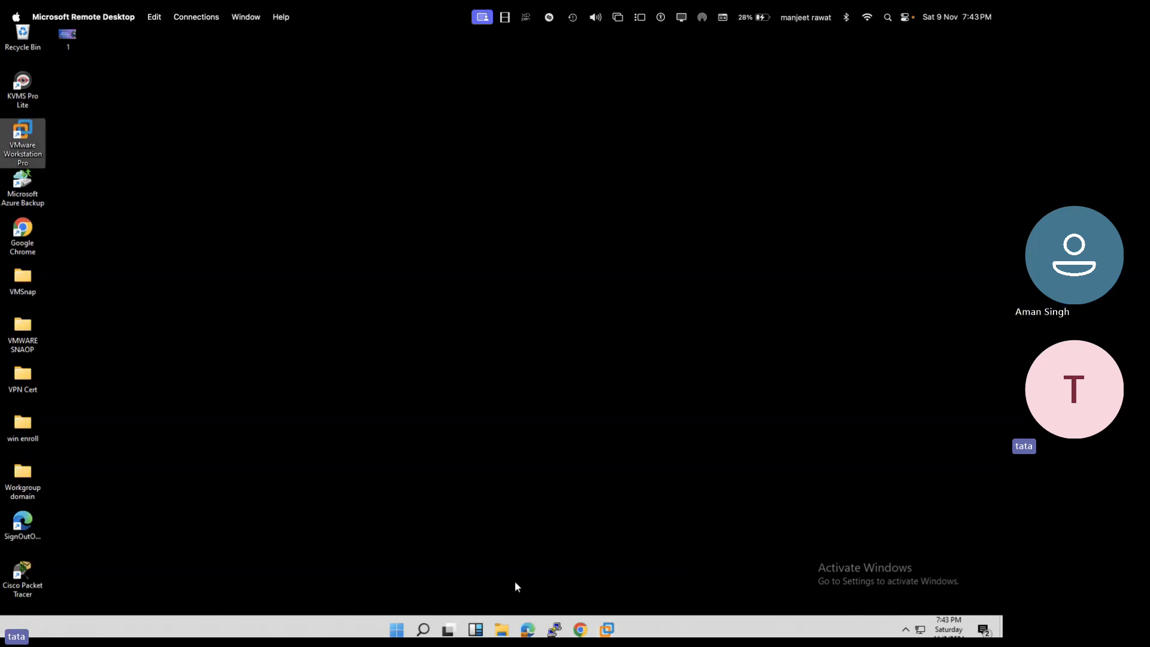
- Open the Software (J:) drive in File Explorer and look inside the OS imeges folder
{"action": "left_click", "coordinate": [502, 629]}
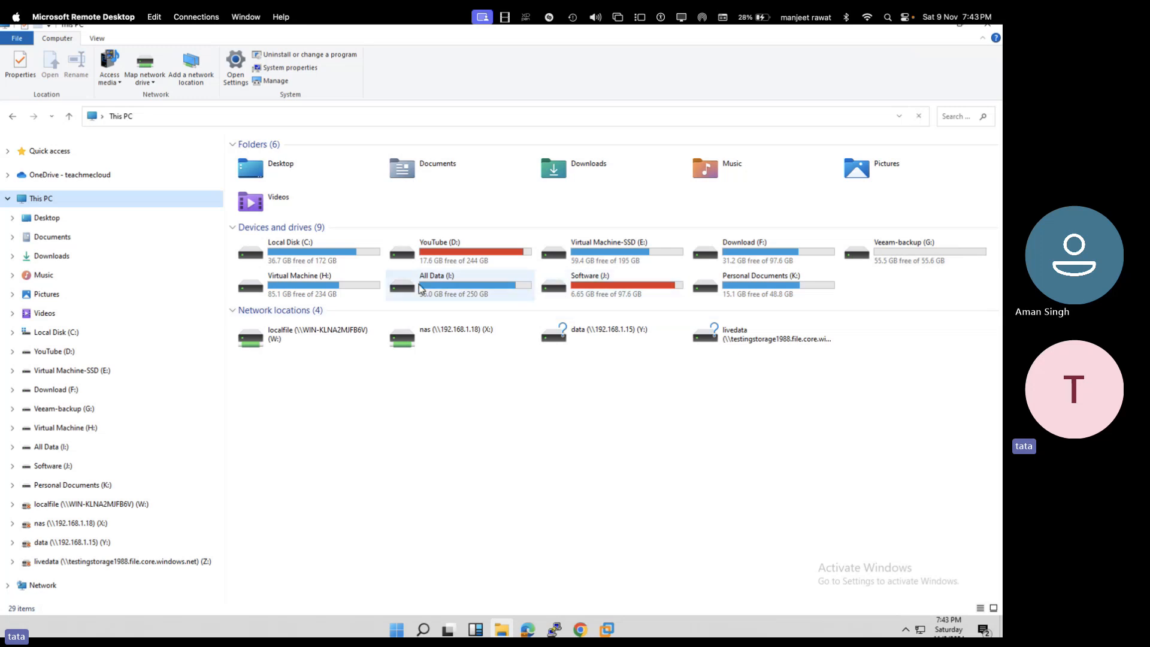
{"action": "double_click", "coordinate": [614, 289]}
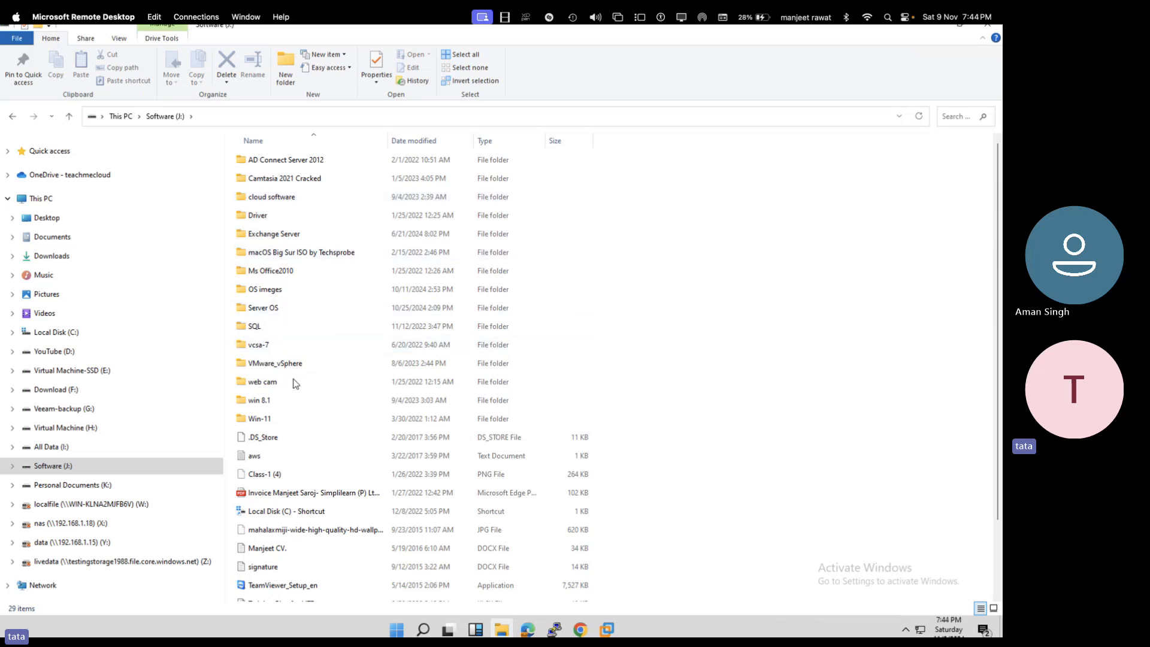
{"action": "double_click", "coordinate": [264, 290]}
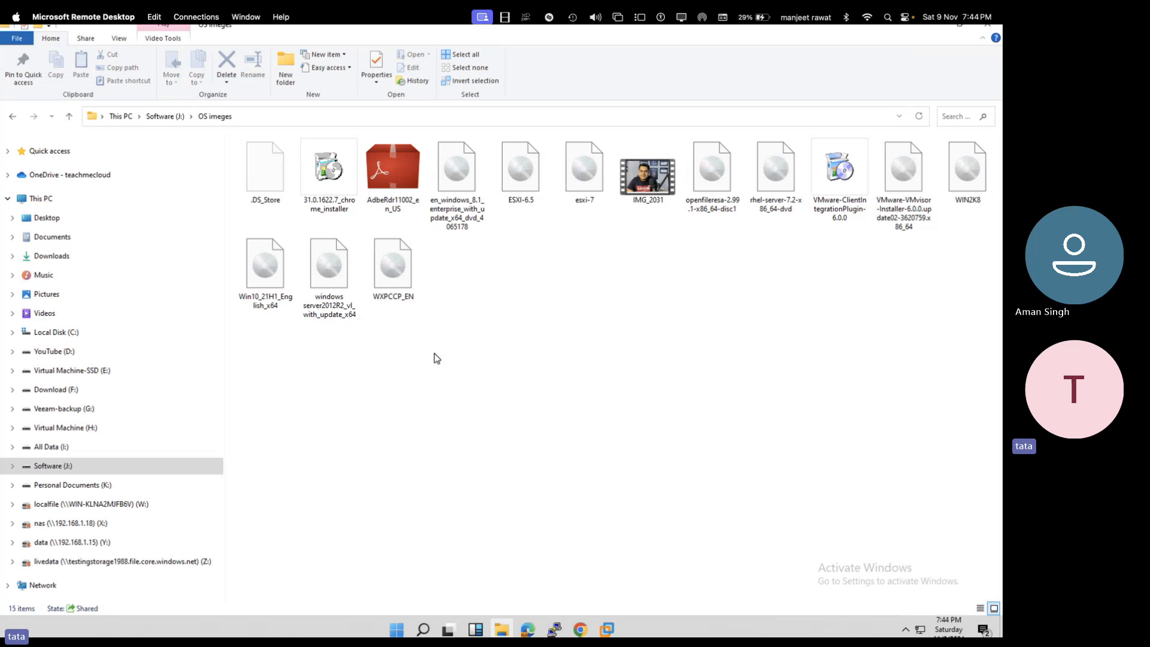
{"action": "left_click", "coordinate": [13, 117]}
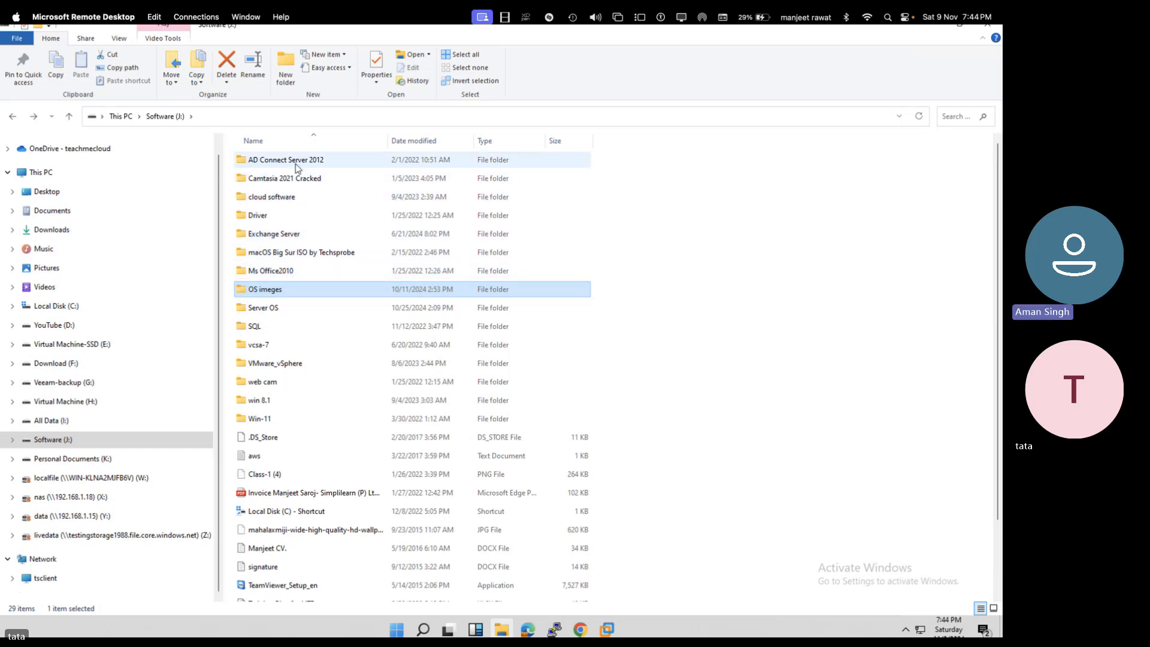
- Browse cloud software and Vmware Setup, return to the drive, and select the VMware installers
{"action": "double_click", "coordinate": [279, 198]}
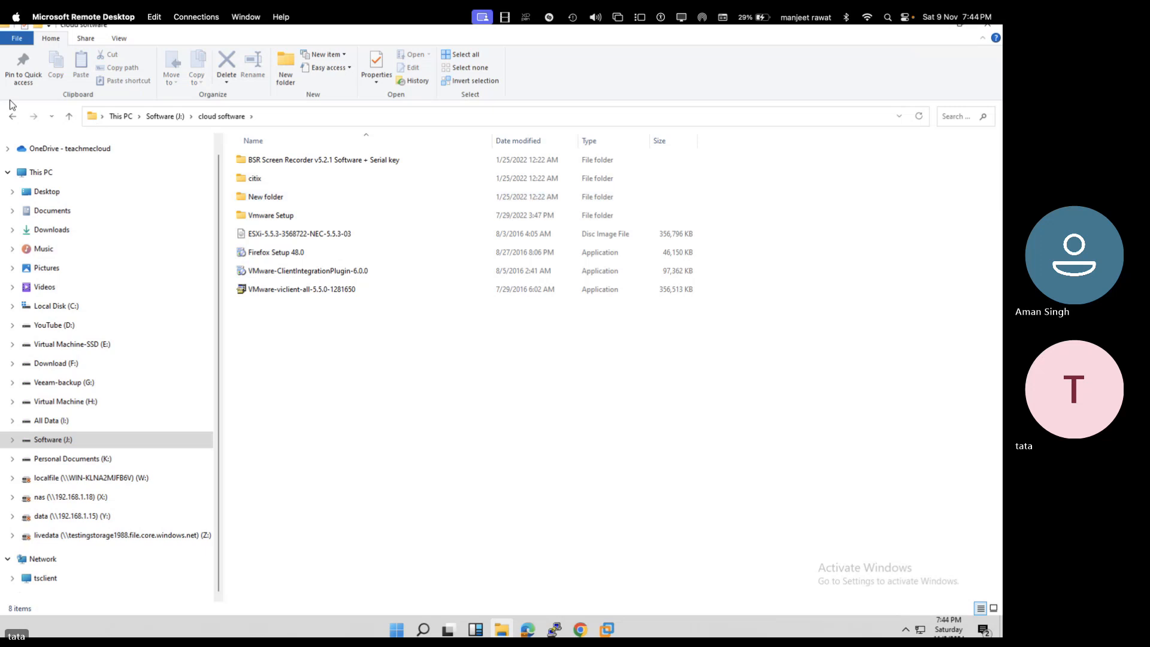
{"action": "double_click", "coordinate": [289, 218]}
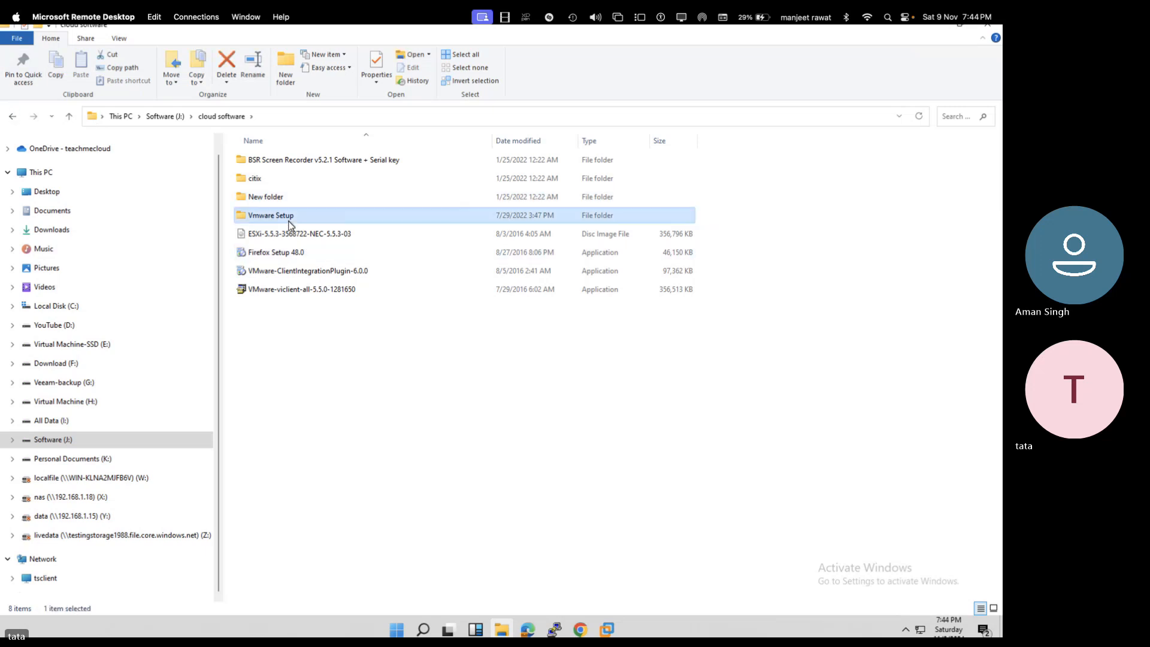
{"action": "left_click", "coordinate": [18, 118]}
{"action": "left_click", "coordinate": [18, 117]}
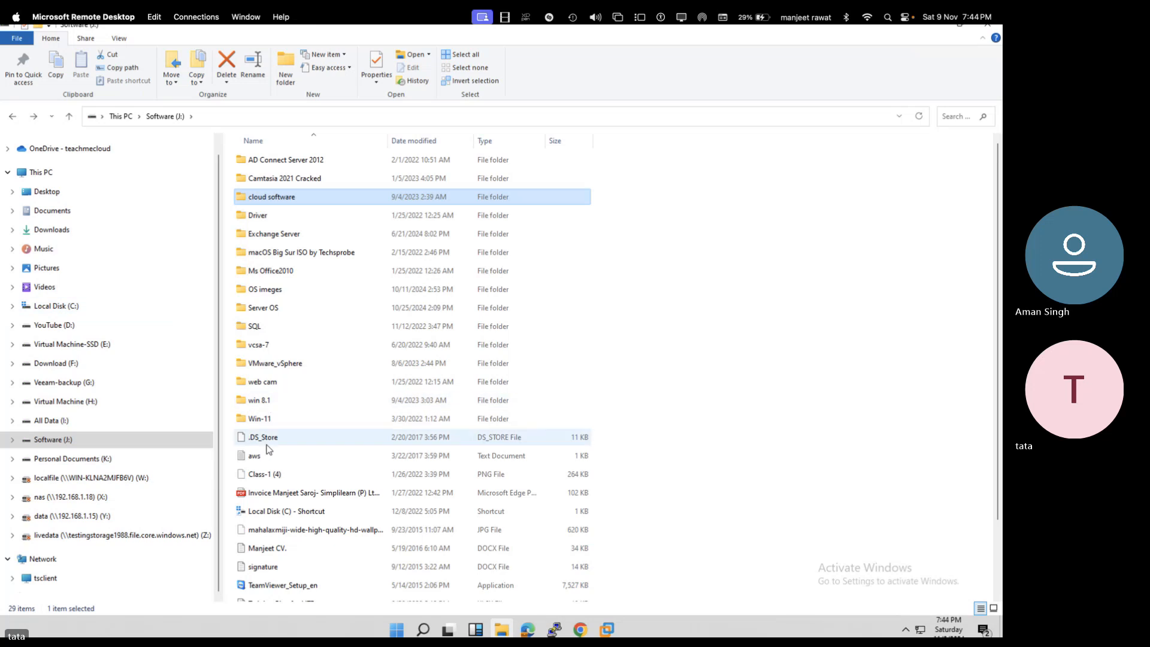
{"action": "scroll", "coordinate": [268, 449], "scroll_direction": "down", "scroll_amount": 2}
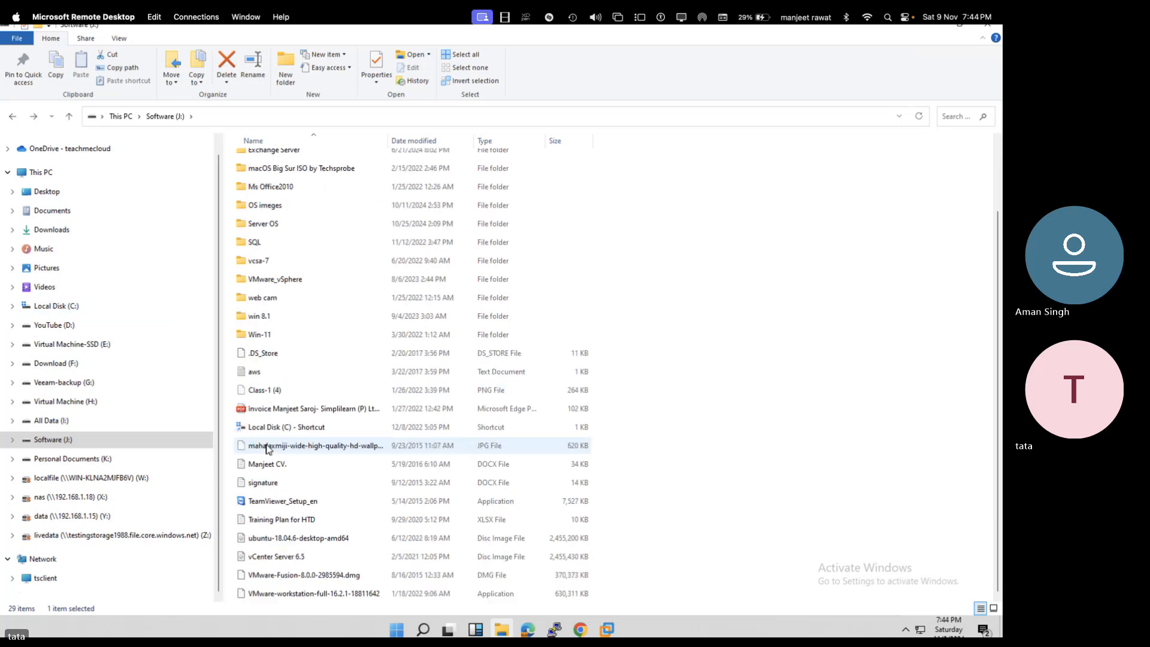
{"action": "left_click", "coordinate": [293, 561]}
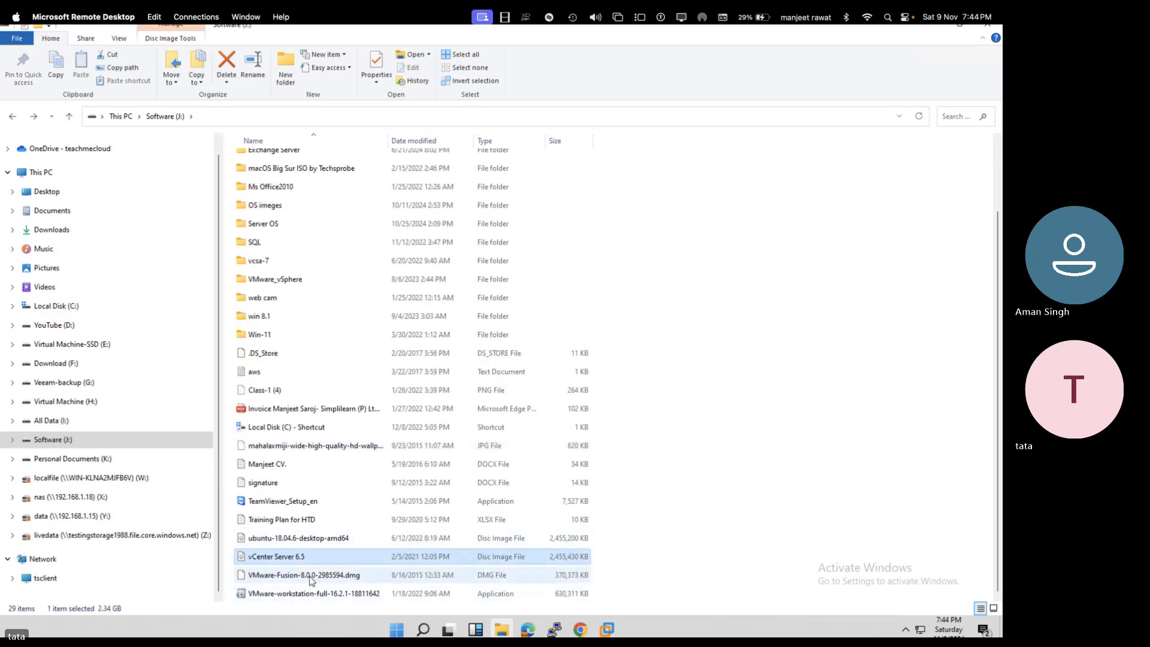
{"action": "left_click", "coordinate": [308, 576]}
{"action": "left_click", "coordinate": [295, 594]}
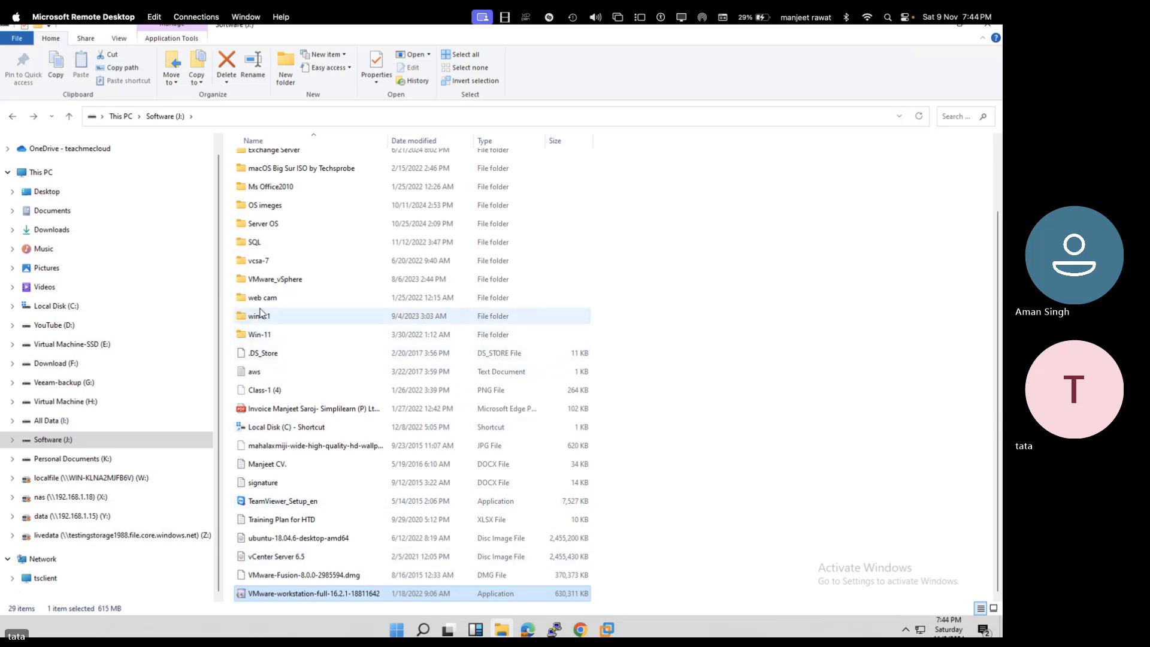
- Open VMware_vSphere and check the sizes of the esxi 8 and VMware-VCSA-all-8.0.0 images
{"action": "double_click", "coordinate": [264, 279]}
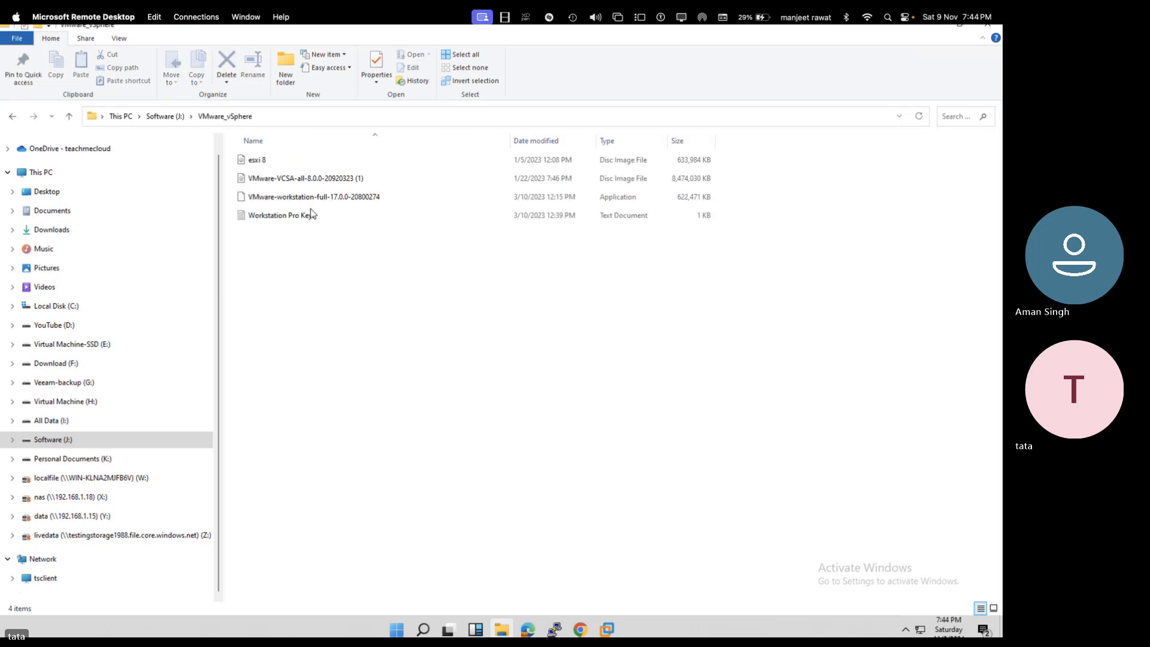
{"action": "left_click", "coordinate": [267, 164]}
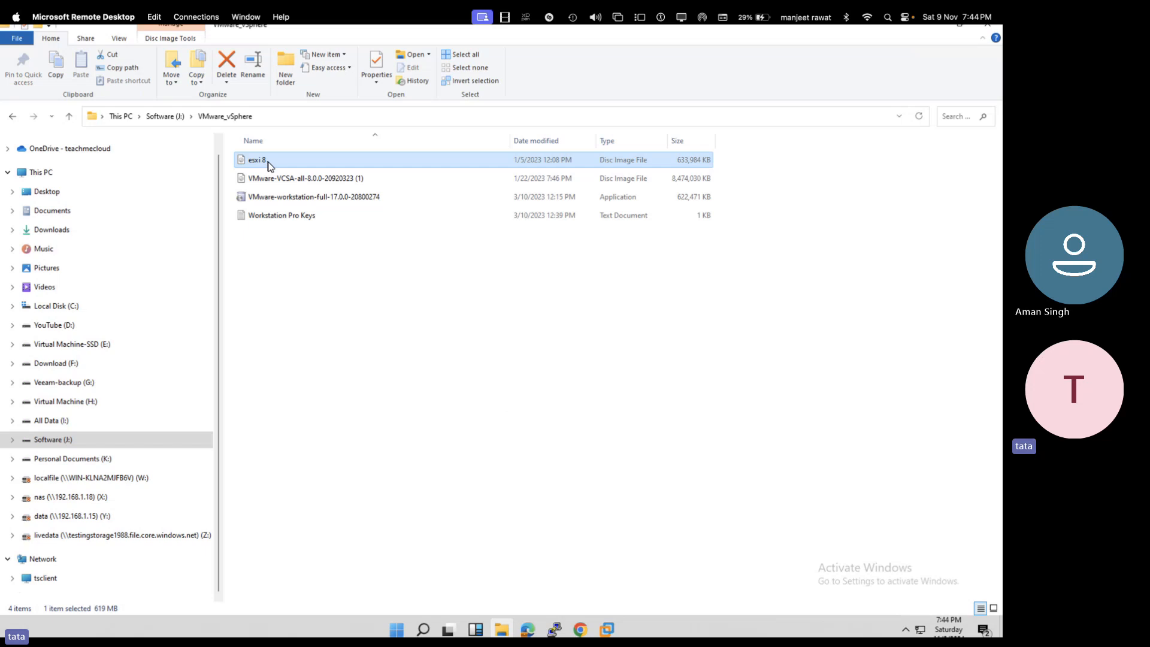
{"action": "left_click", "coordinate": [277, 180]}
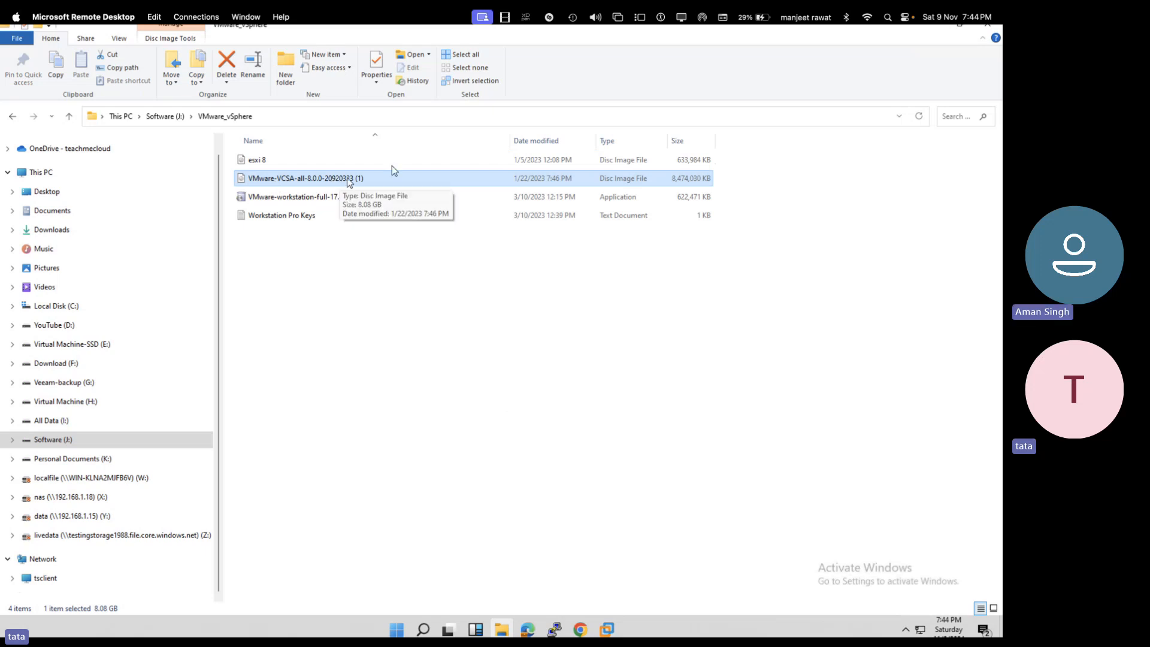
- Close the folder, view the ESXI-8 console at 192.168.1.21, then show Domain-2022 full screen
{"action": "left_click", "coordinate": [983, 32]}
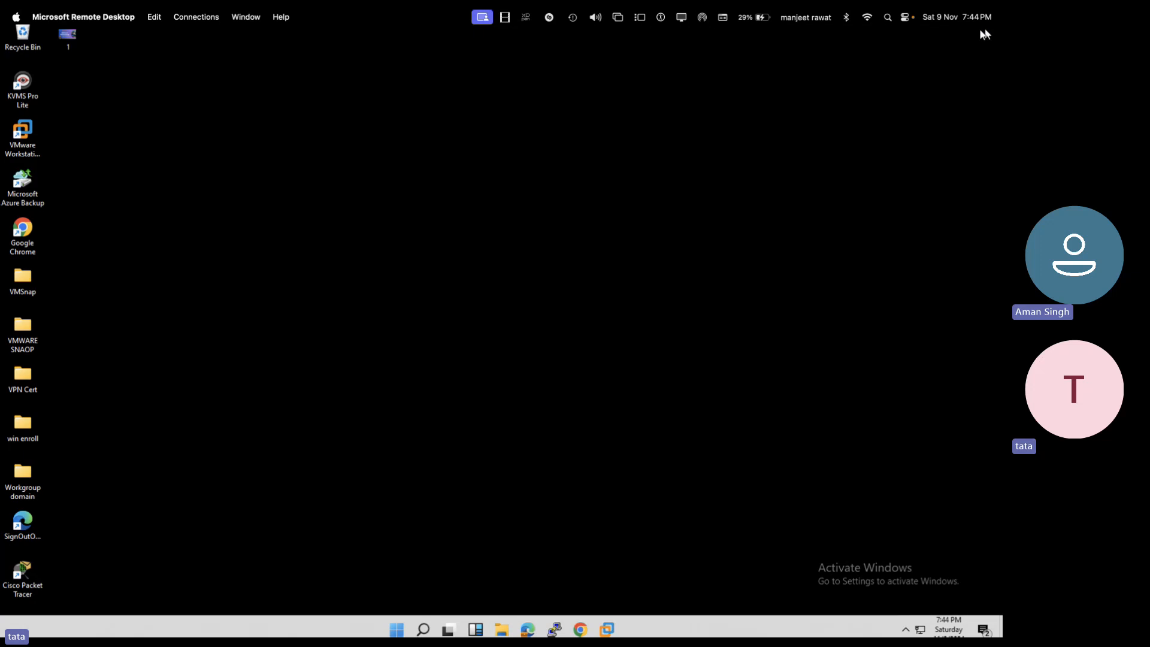
{"action": "mouse_move", "coordinate": [607, 629]}
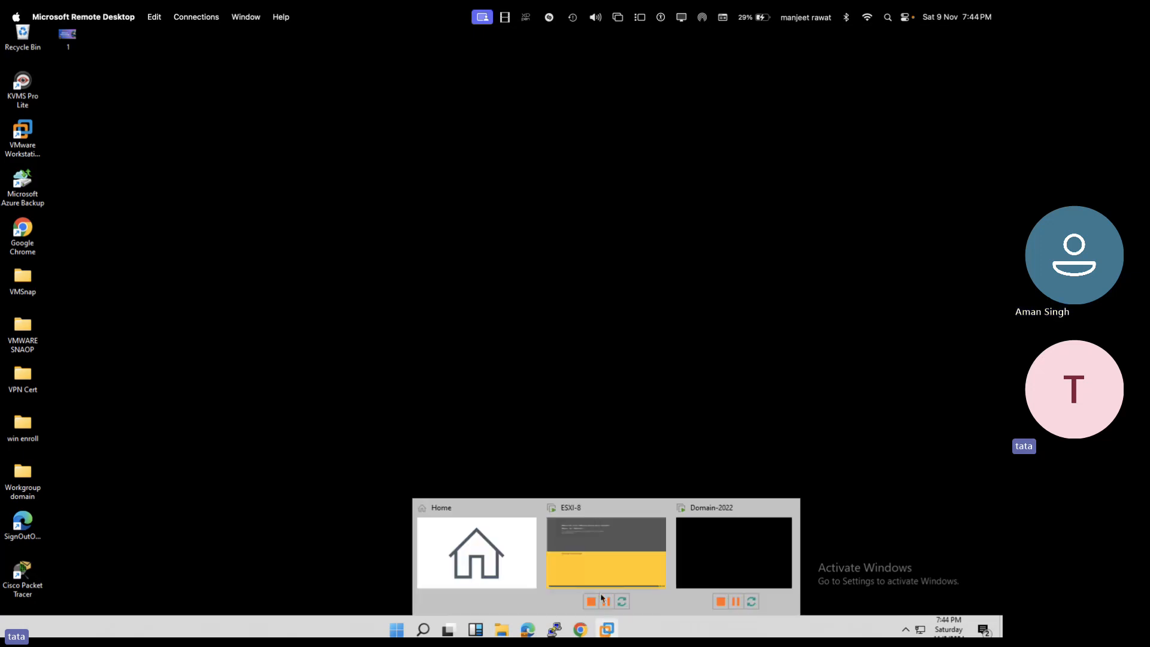
{"action": "left_click", "coordinate": [603, 565]}
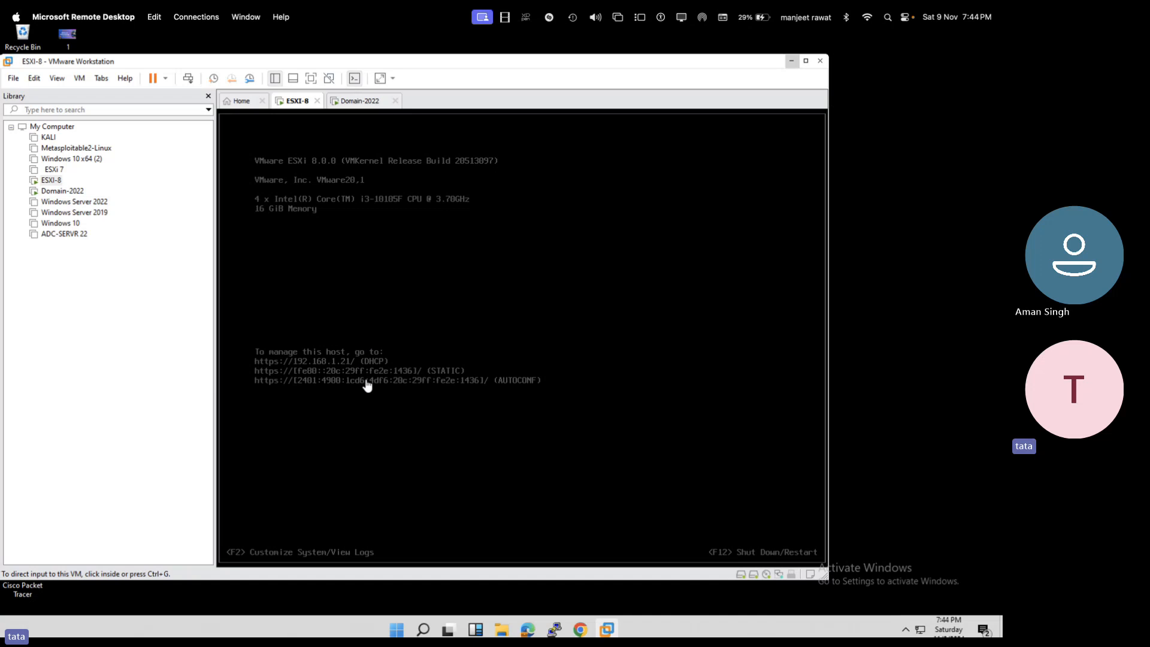
{"action": "left_click", "coordinate": [359, 101]}
{"action": "left_click", "coordinate": [313, 84]}
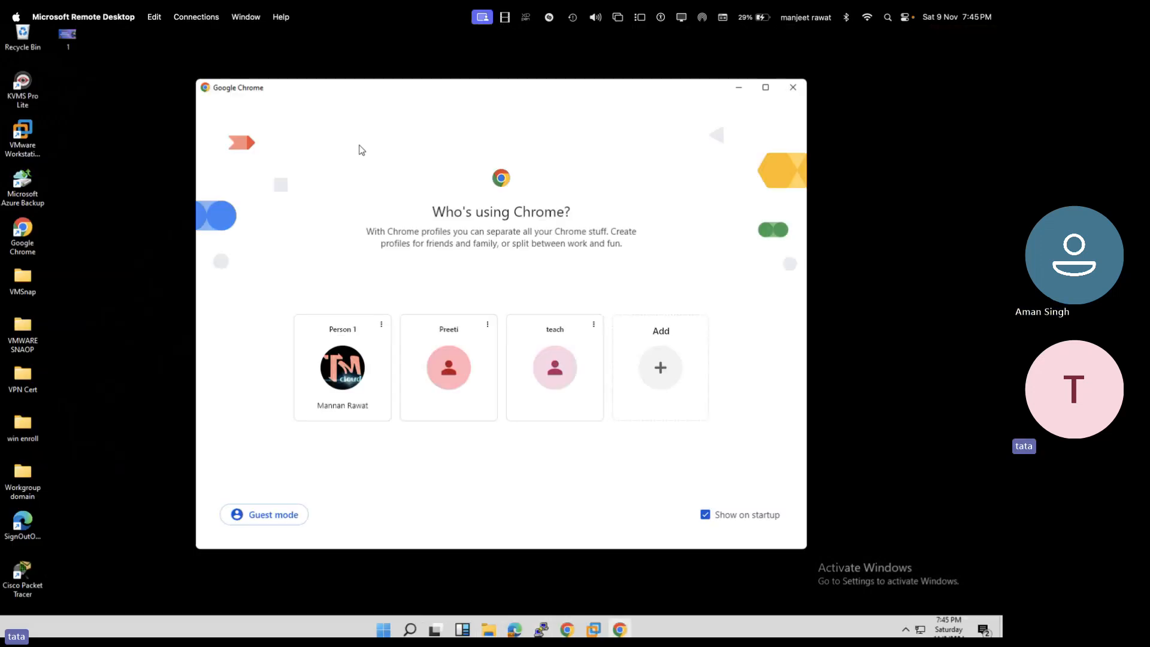
{"action": "left_click", "coordinate": [352, 392]}
{"action": "type", "text": "192"}
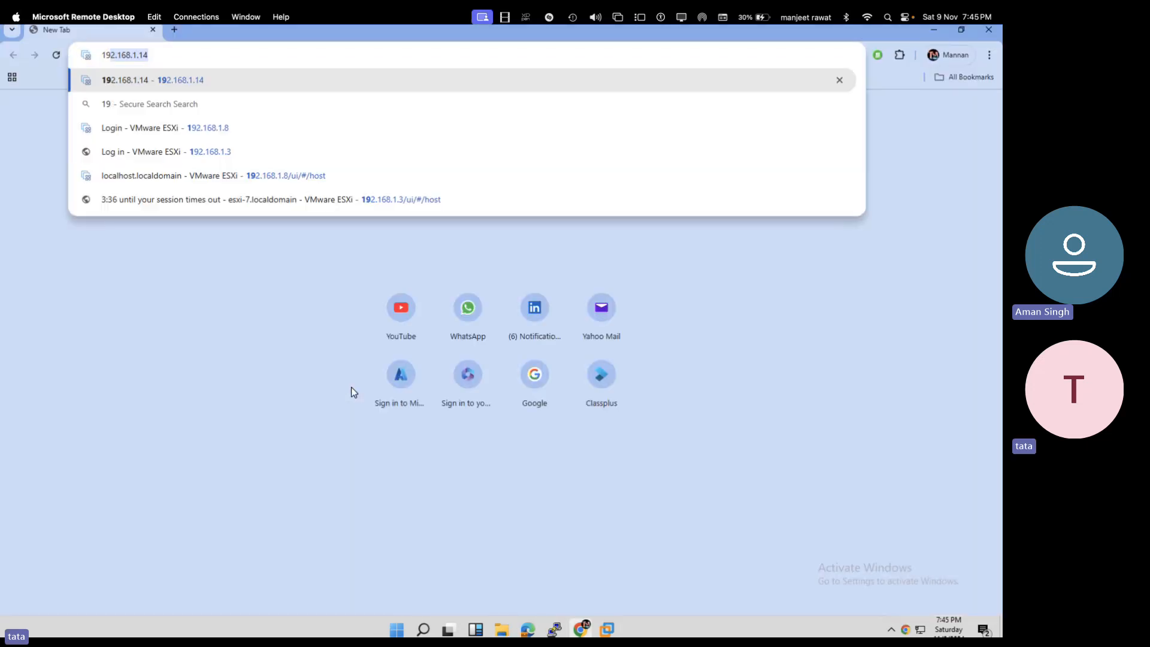
{"action": "type", "text": ".168.1.21"}
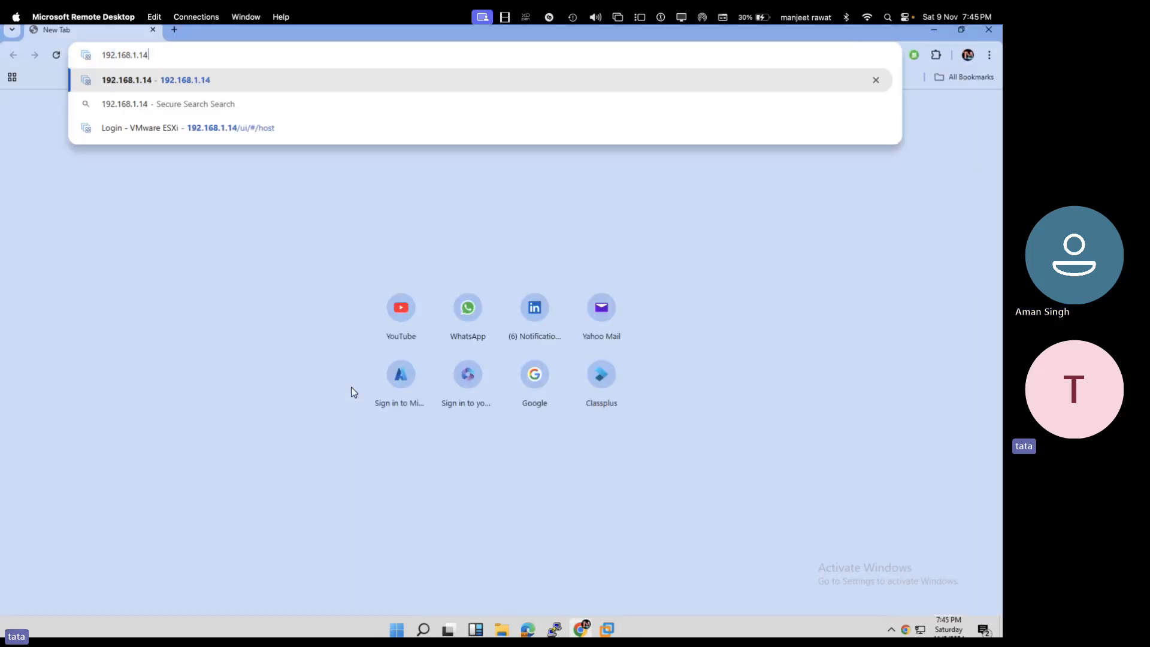
{"action": "key", "text": "Return"}
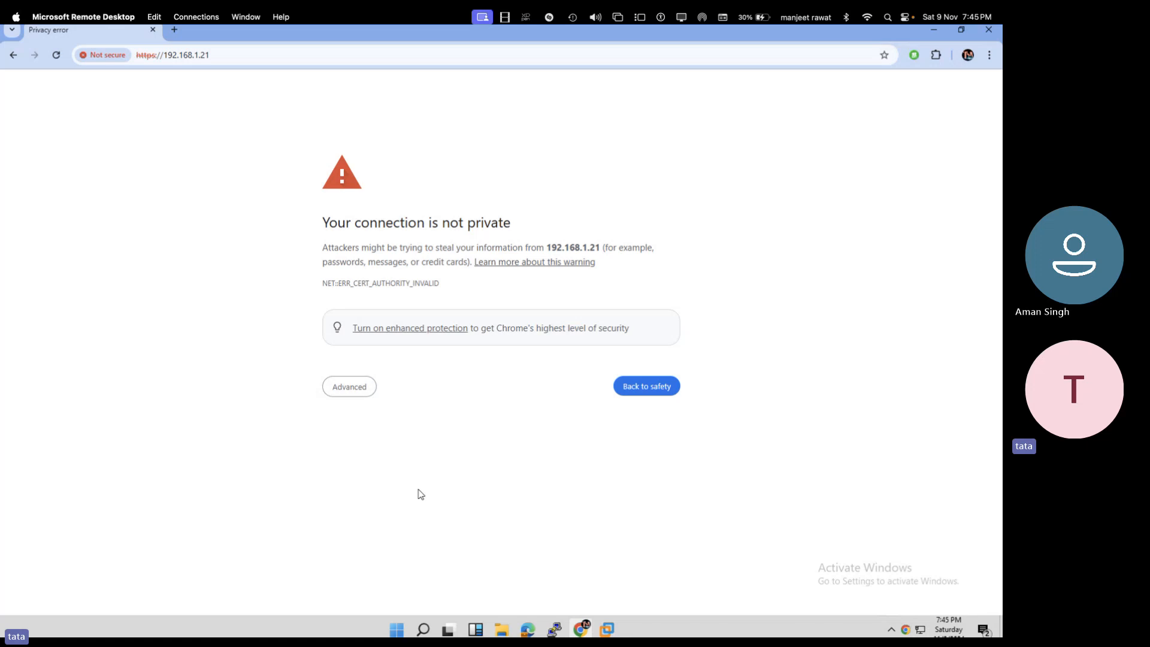
{"action": "left_click", "coordinate": [365, 395]}
{"action": "left_click", "coordinate": [378, 479]}
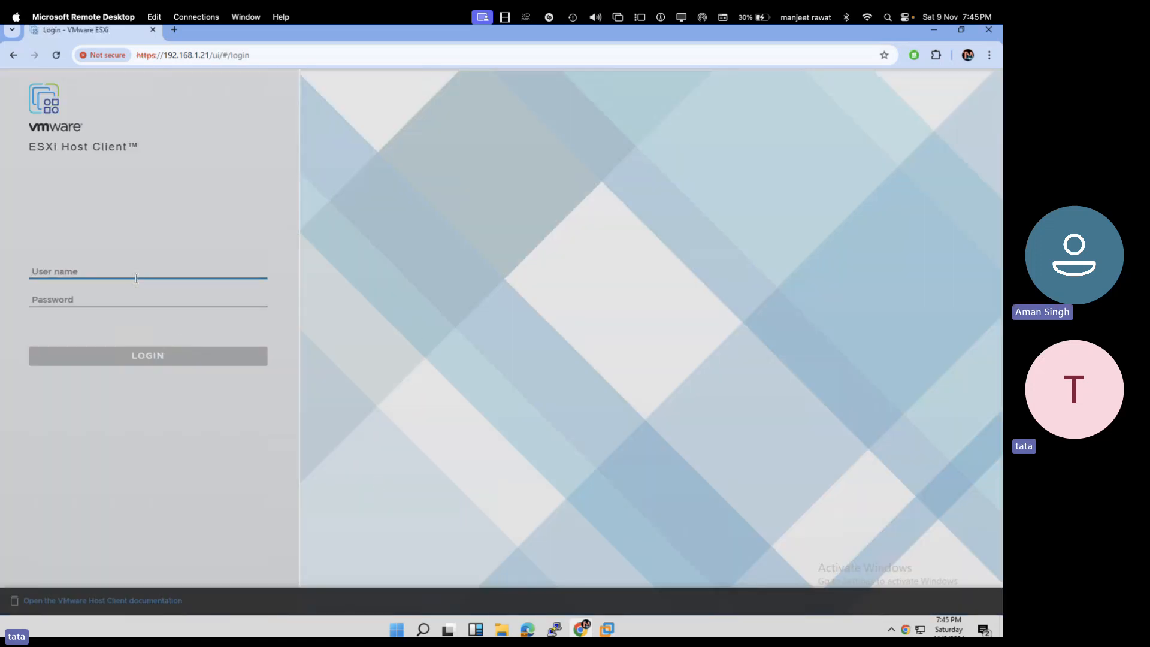
- Log in to the ESXi Host Client as root with the host password
{"action": "type", "text": "root"}
{"action": "key", "text": "Tab"}
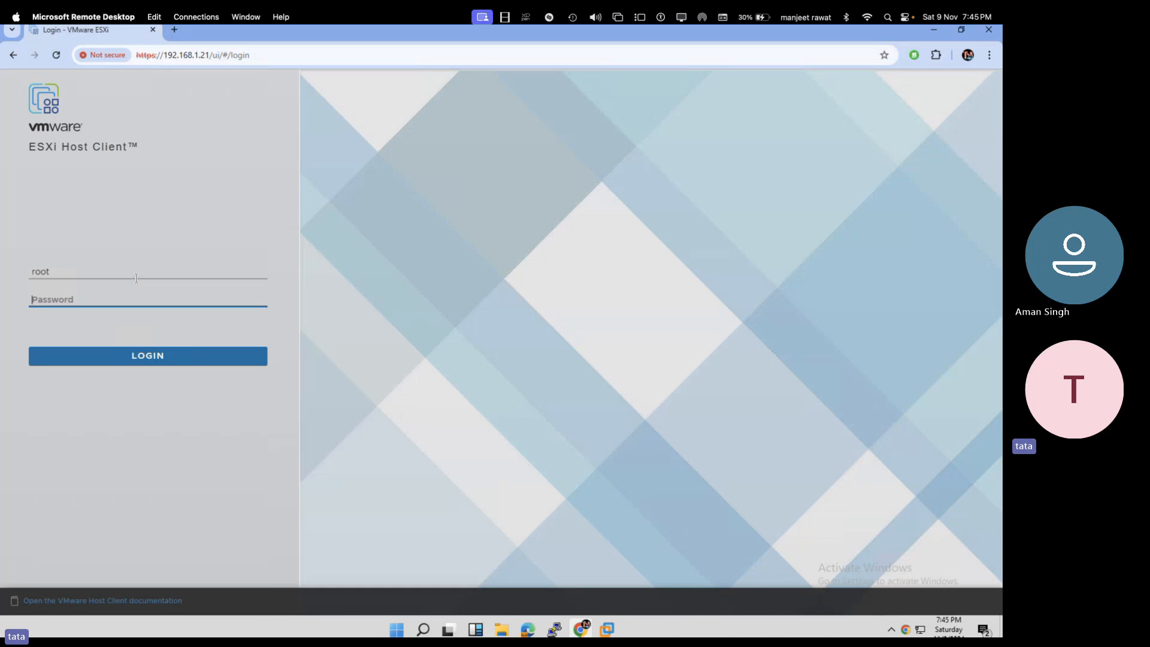
{"action": "type", "text": "••"}
{"action": "key", "text": "Return"}
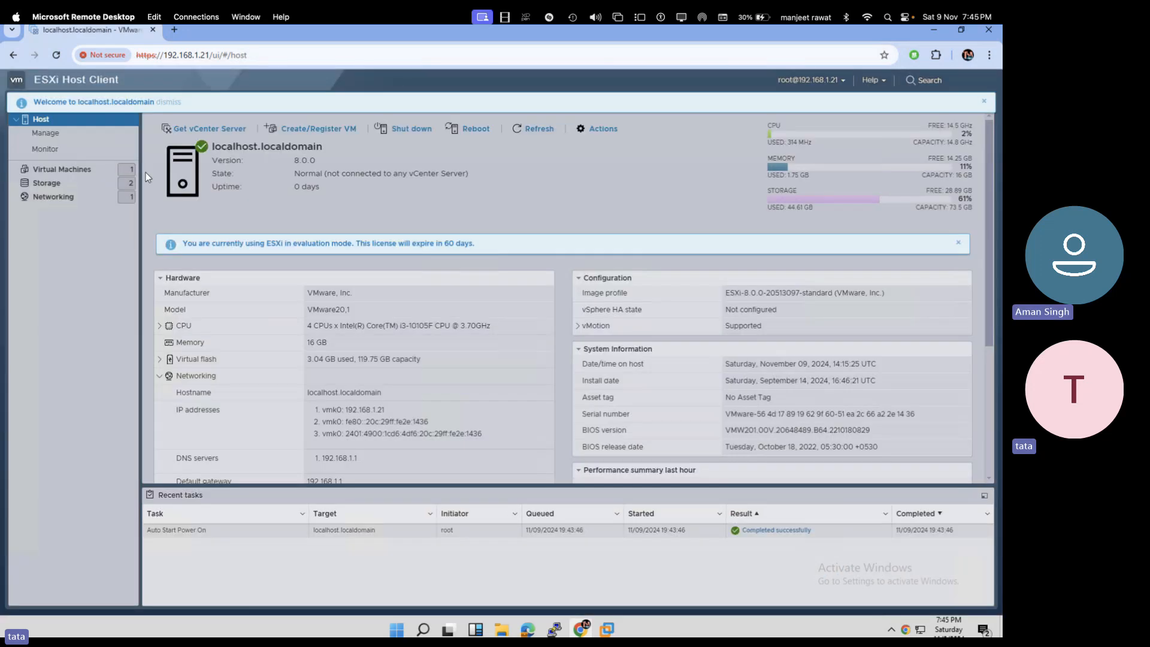
- Delete the Windows-10 virtual machine, then show the Storage datastores list
{"action": "left_click", "coordinate": [75, 170]}
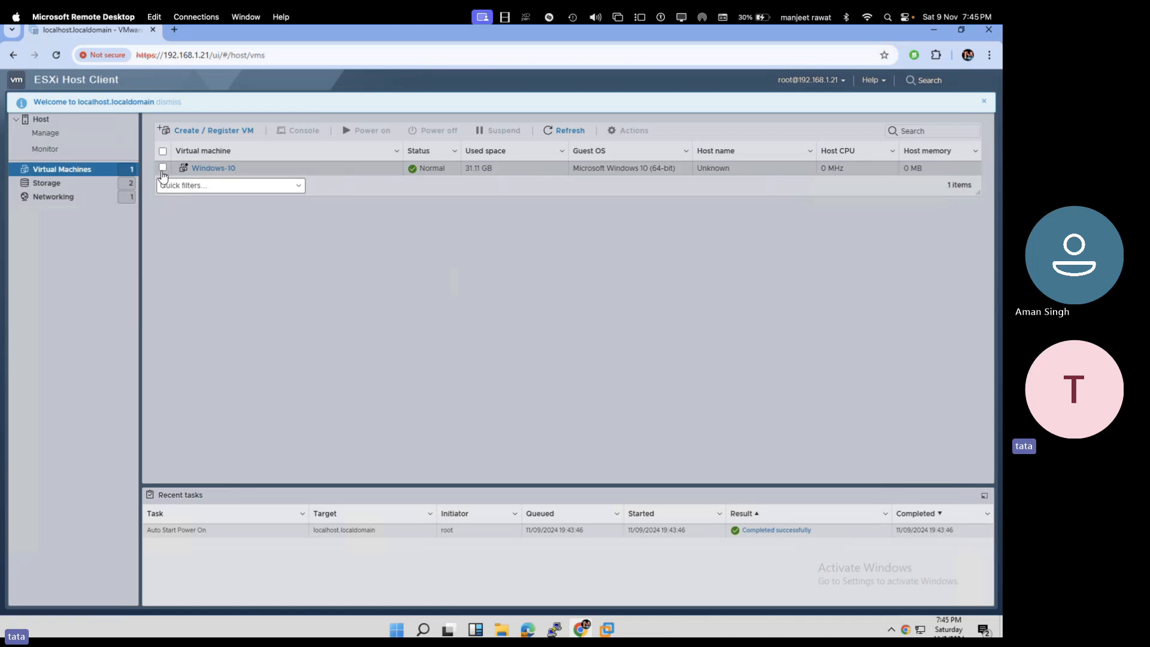
{"action": "left_click", "coordinate": [162, 151]}
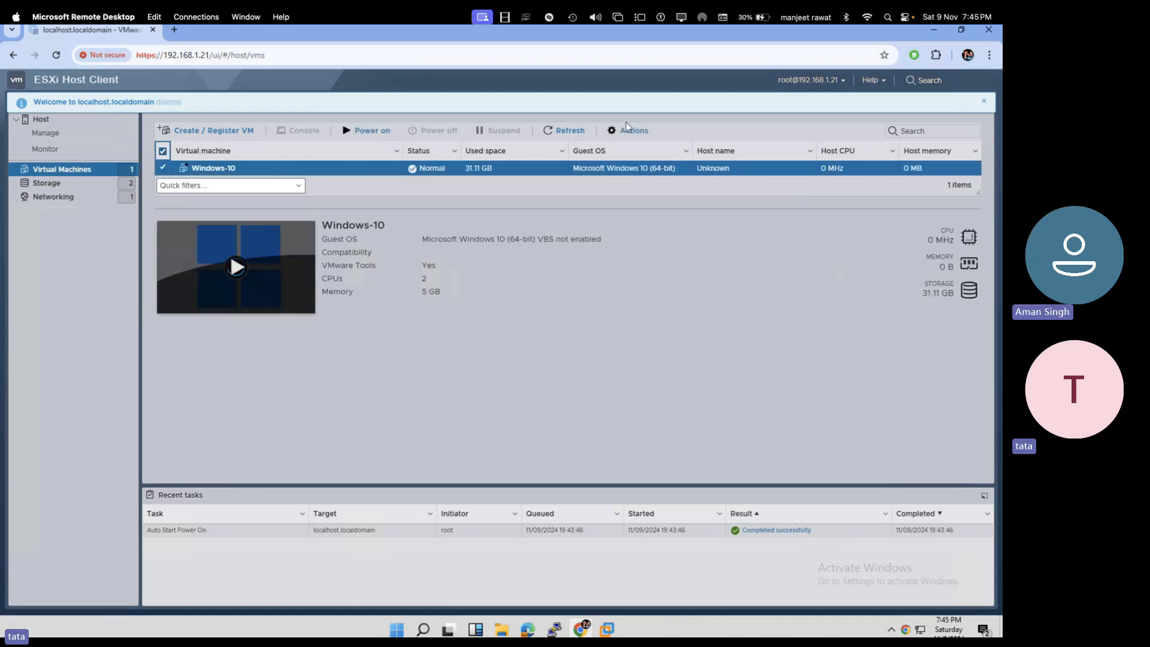
{"action": "left_click", "coordinate": [629, 130]}
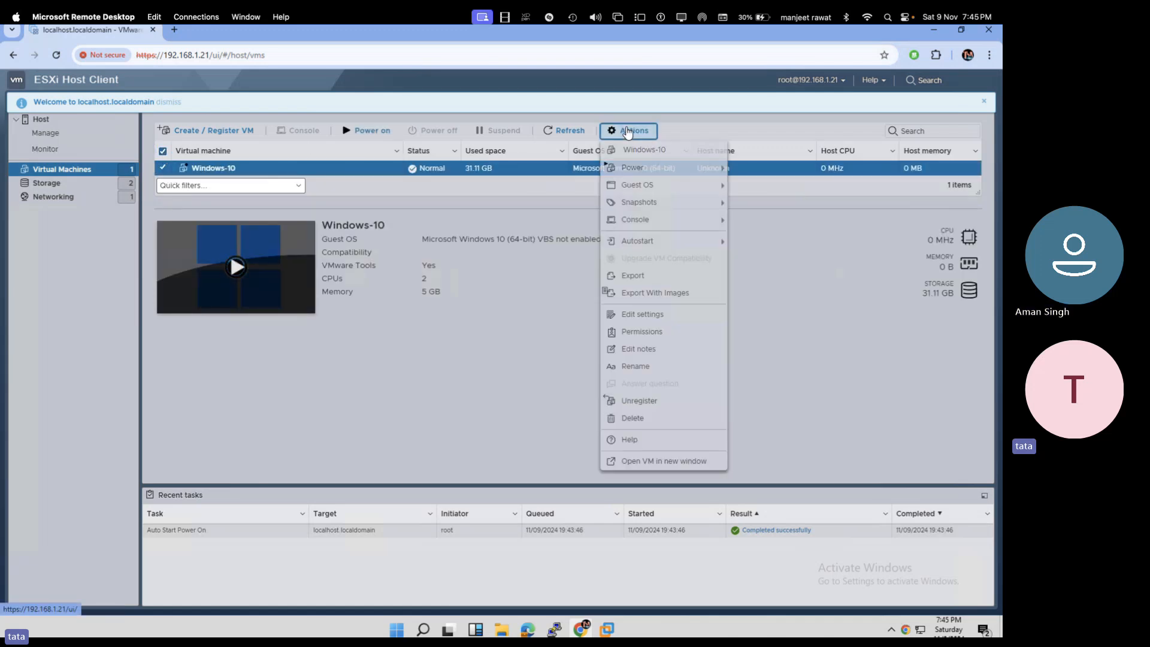
{"action": "left_click", "coordinate": [629, 418]}
{"action": "left_click", "coordinate": [623, 388]}
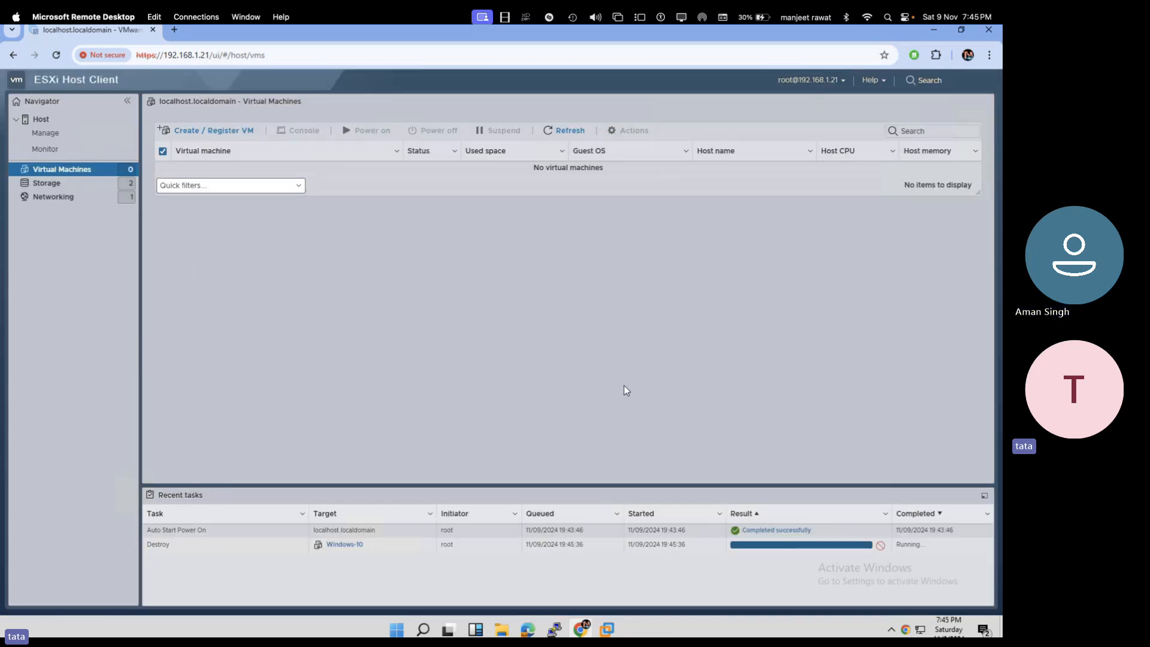
{"action": "left_click", "coordinate": [75, 183]}
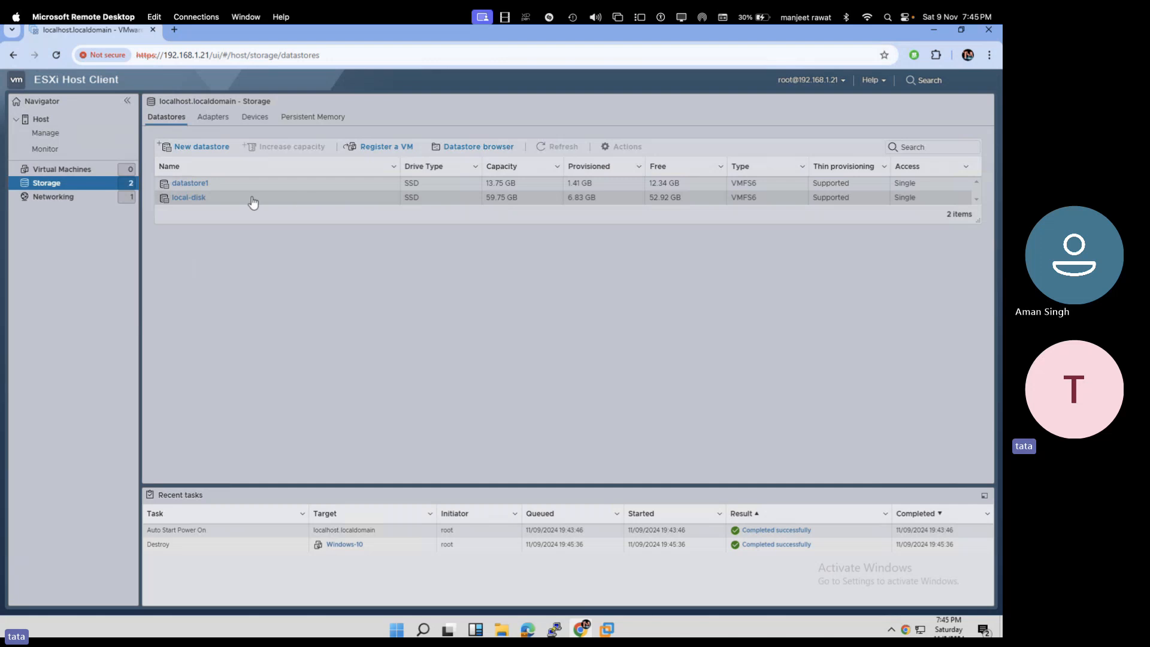
- Try increasing local-disk's capacity, find no devices available, and cancel
{"action": "left_click", "coordinate": [189, 197]}
{"action": "left_click", "coordinate": [379, 127]}
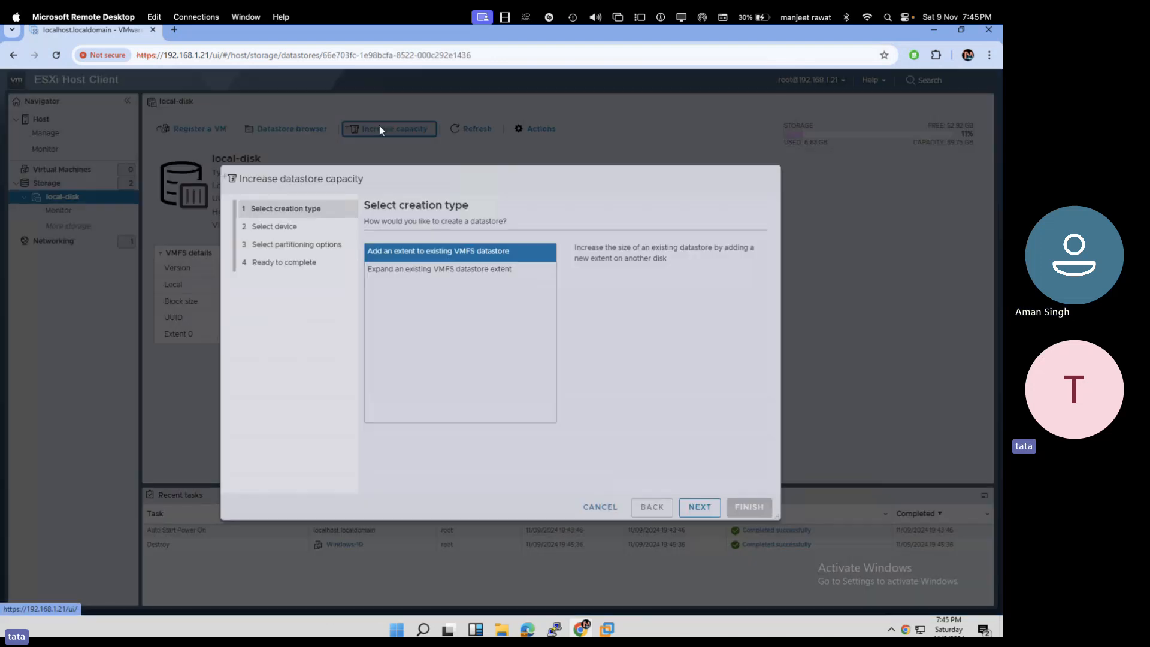
{"action": "left_click", "coordinate": [702, 507]}
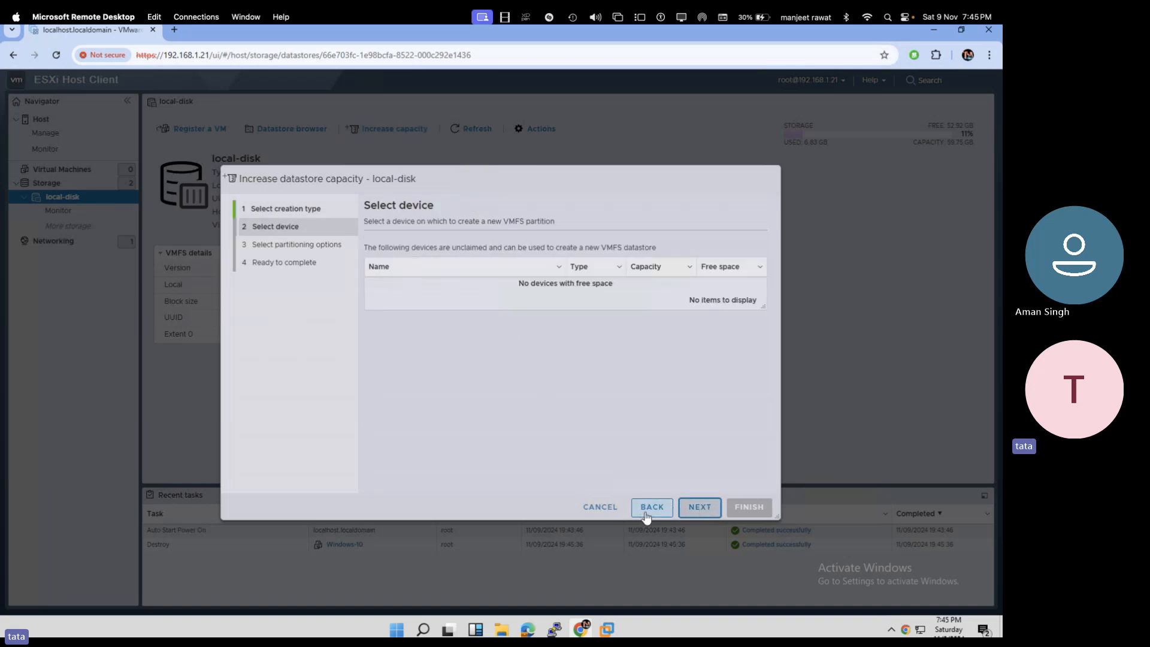
{"action": "left_click", "coordinate": [600, 507]}
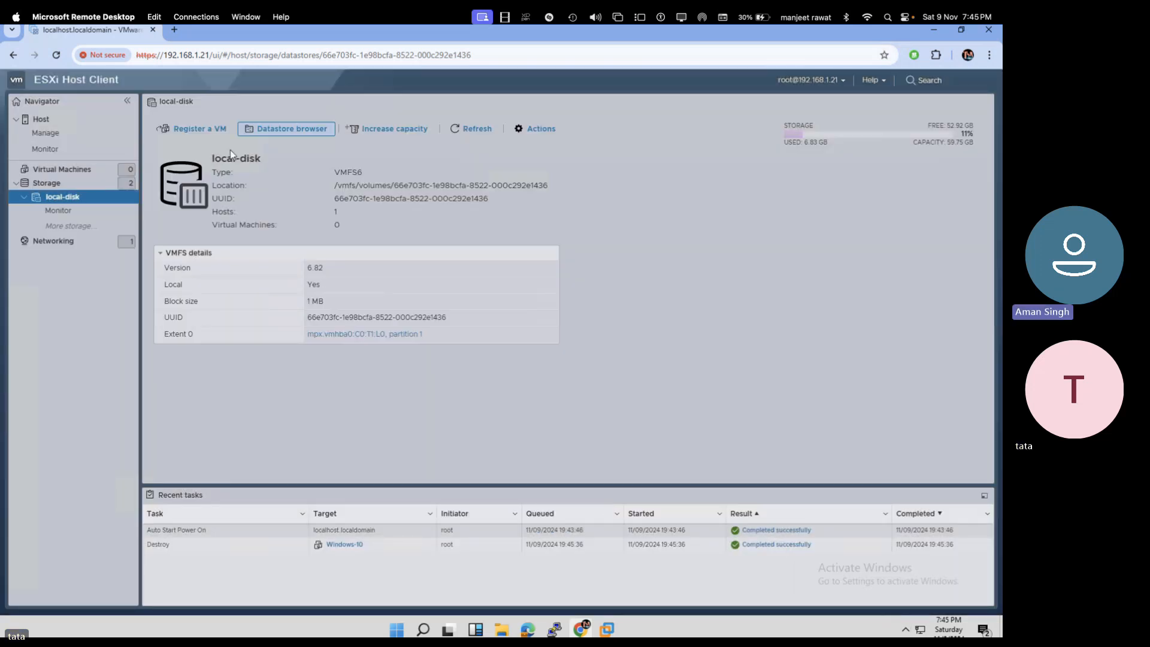
{"action": "left_click", "coordinate": [66, 185]}
- Try increasing datastore1's capacity with both creation types, cancel, and reopen local-disk
{"action": "left_click", "coordinate": [190, 183]}
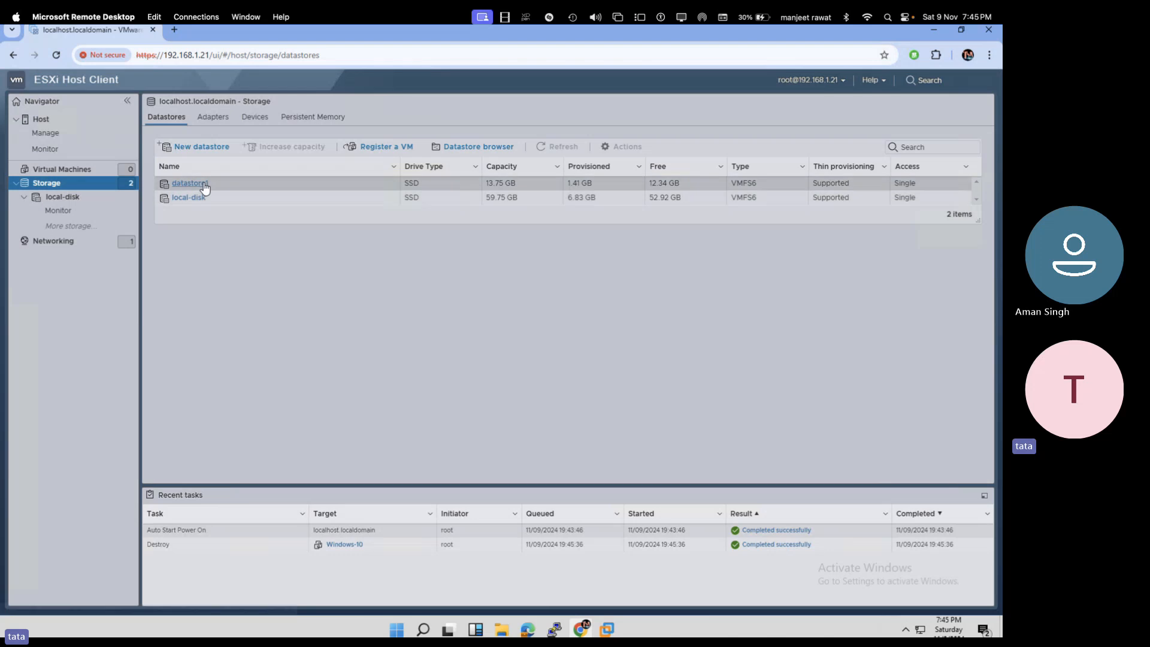
{"action": "left_click", "coordinate": [389, 128]}
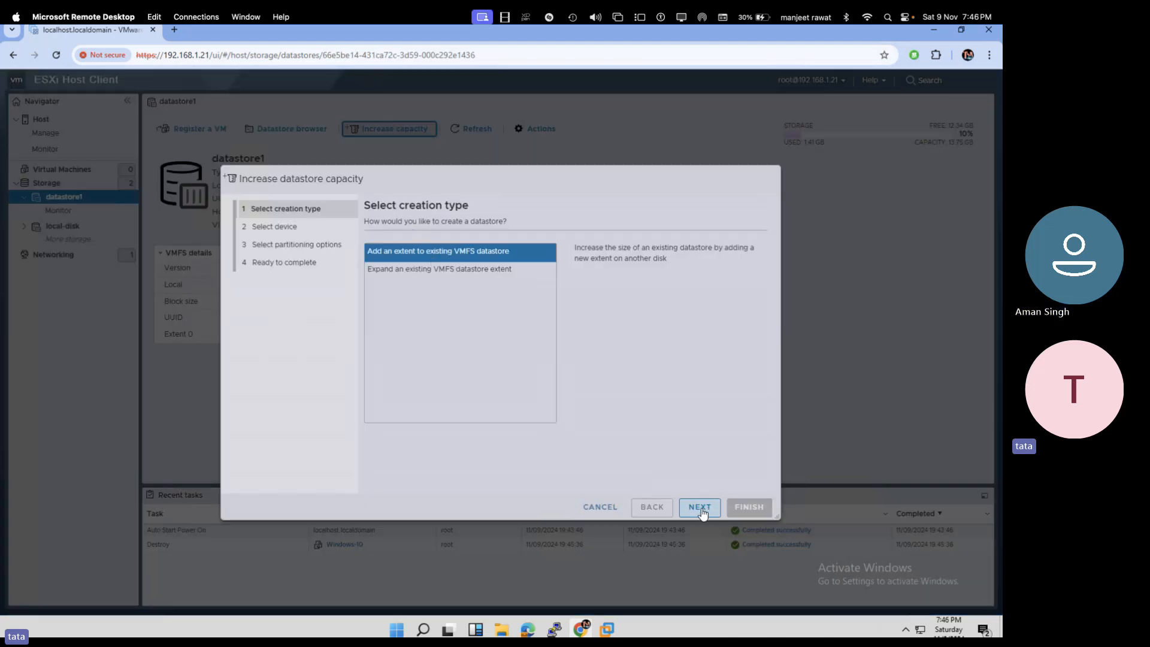
{"action": "left_click", "coordinate": [700, 507]}
{"action": "left_click", "coordinate": [650, 507]}
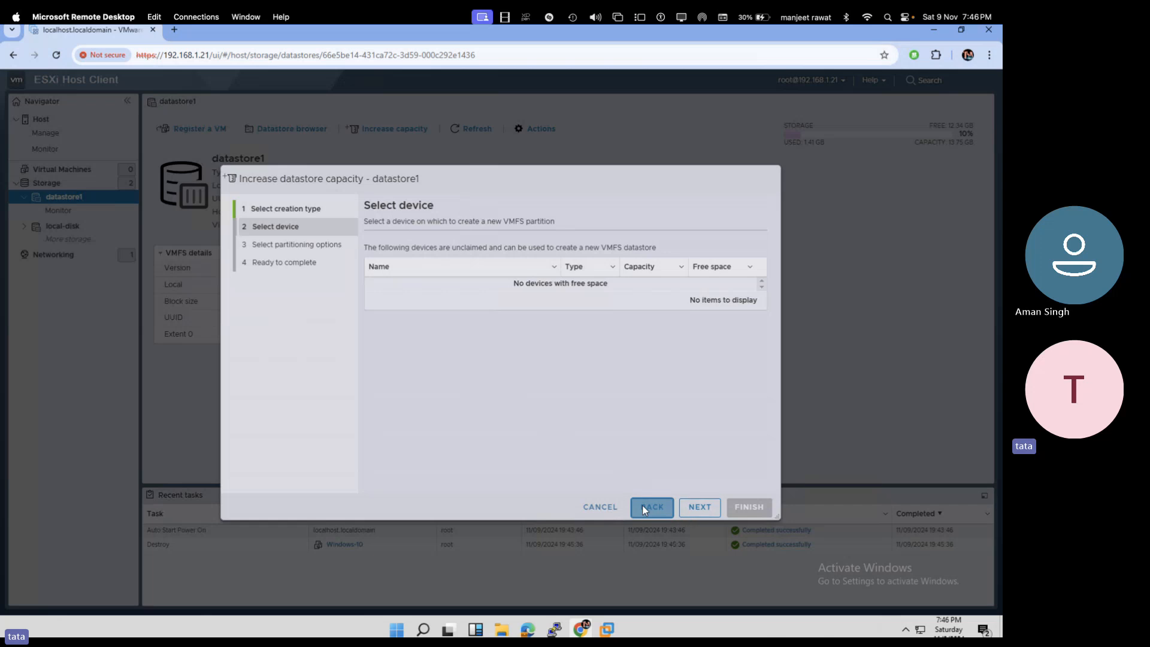
{"action": "left_click", "coordinate": [465, 269]}
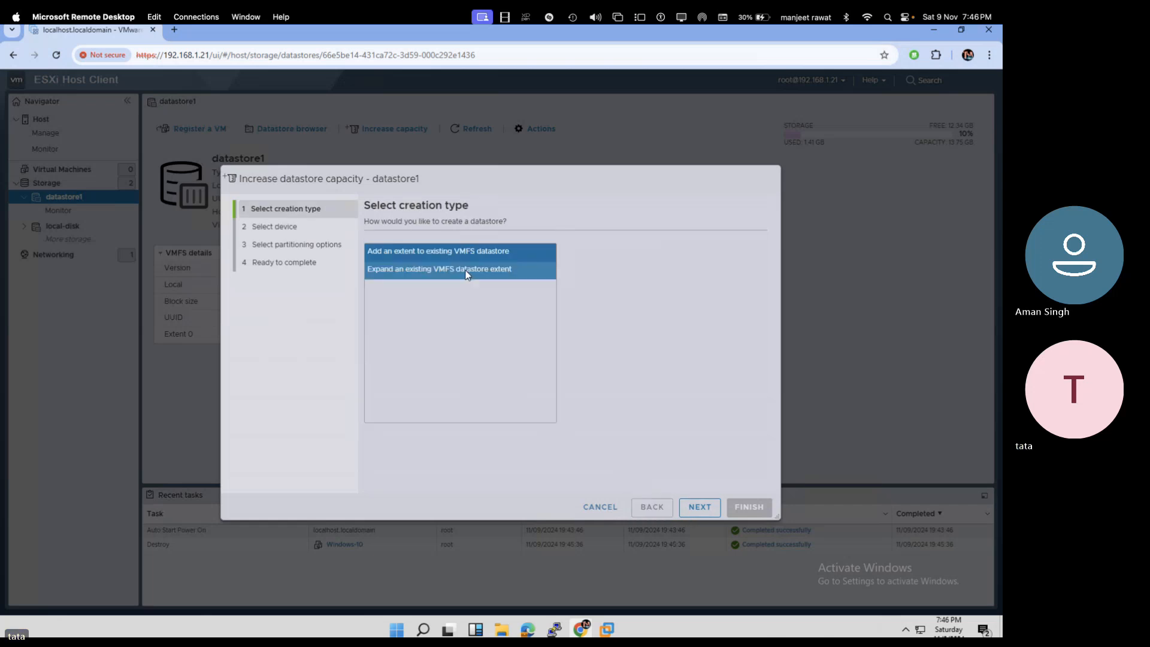
{"action": "left_click", "coordinate": [697, 508]}
{"action": "left_click", "coordinate": [624, 507]}
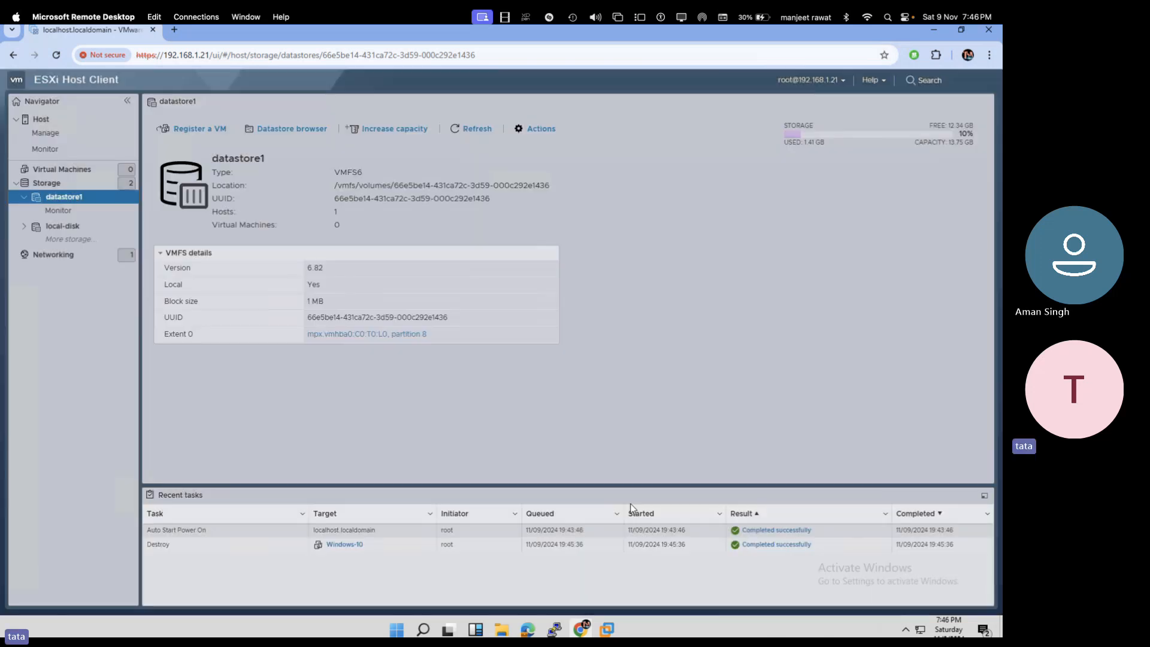
{"action": "left_click", "coordinate": [47, 182]}
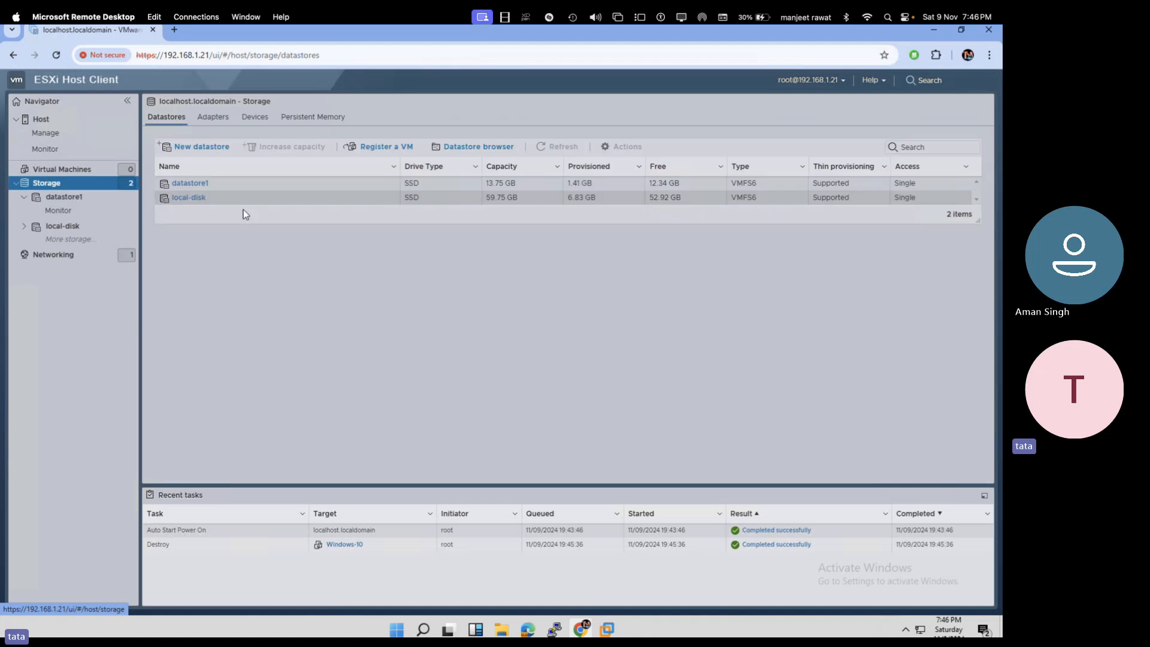
{"action": "left_click", "coordinate": [190, 199]}
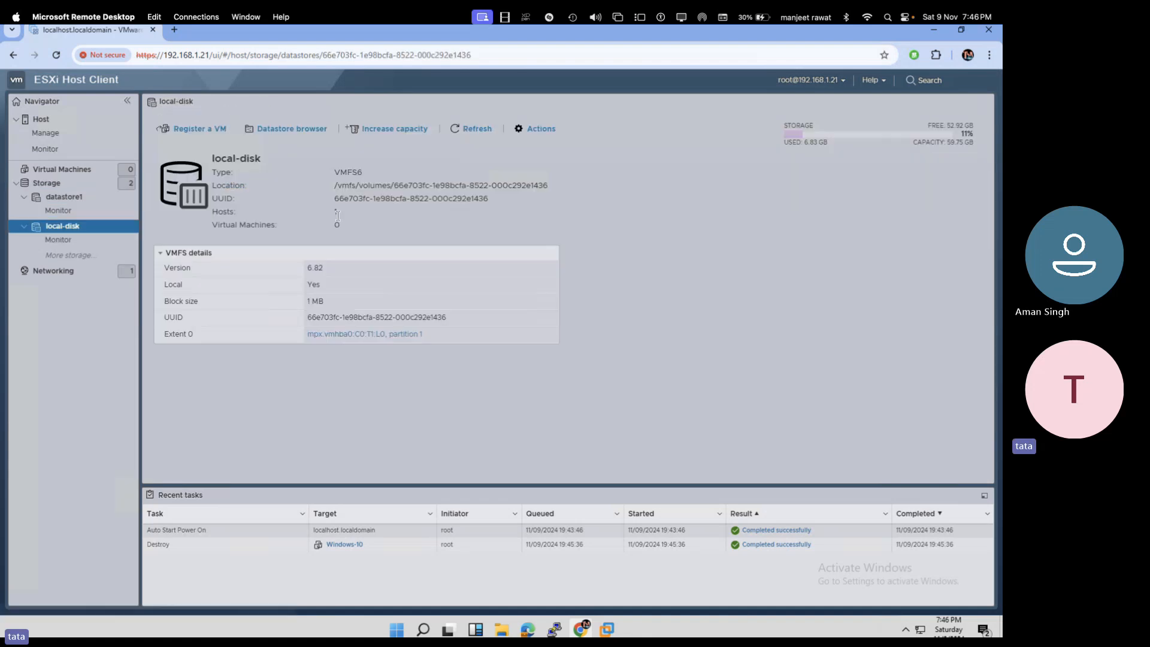
- Expand local-disk's existing VMFS extent, dragging the 60 GB partition to the full 200 GB, and finish
{"action": "left_click", "coordinate": [386, 128]}
{"action": "left_click", "coordinate": [453, 272]}
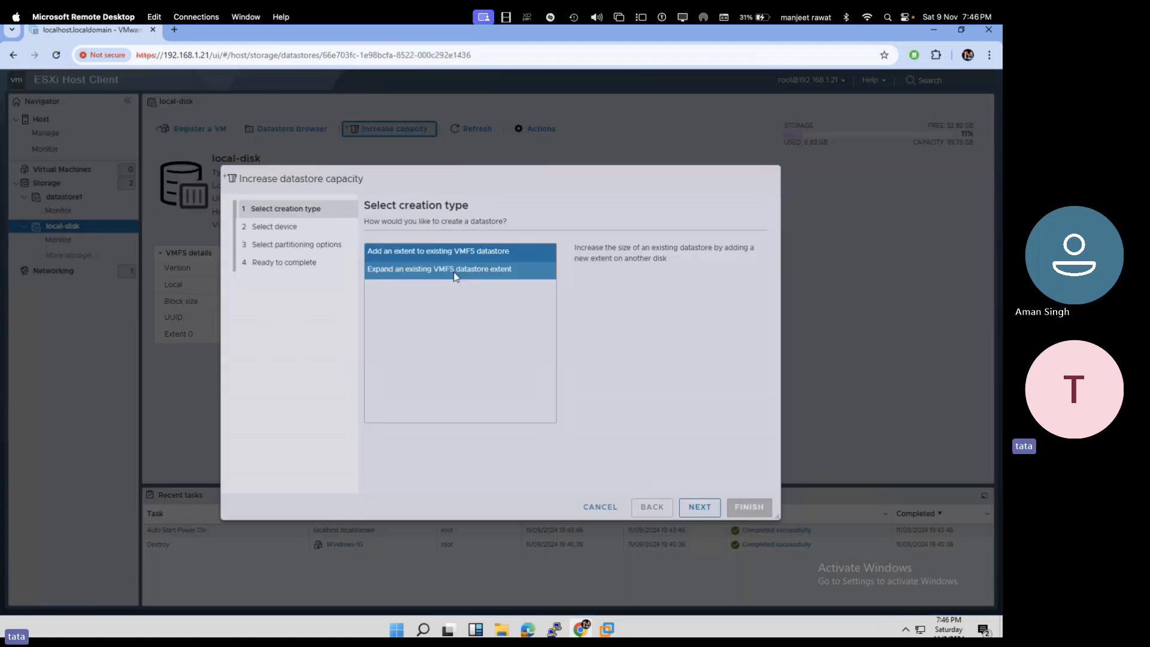
{"action": "left_click", "coordinate": [699, 509]}
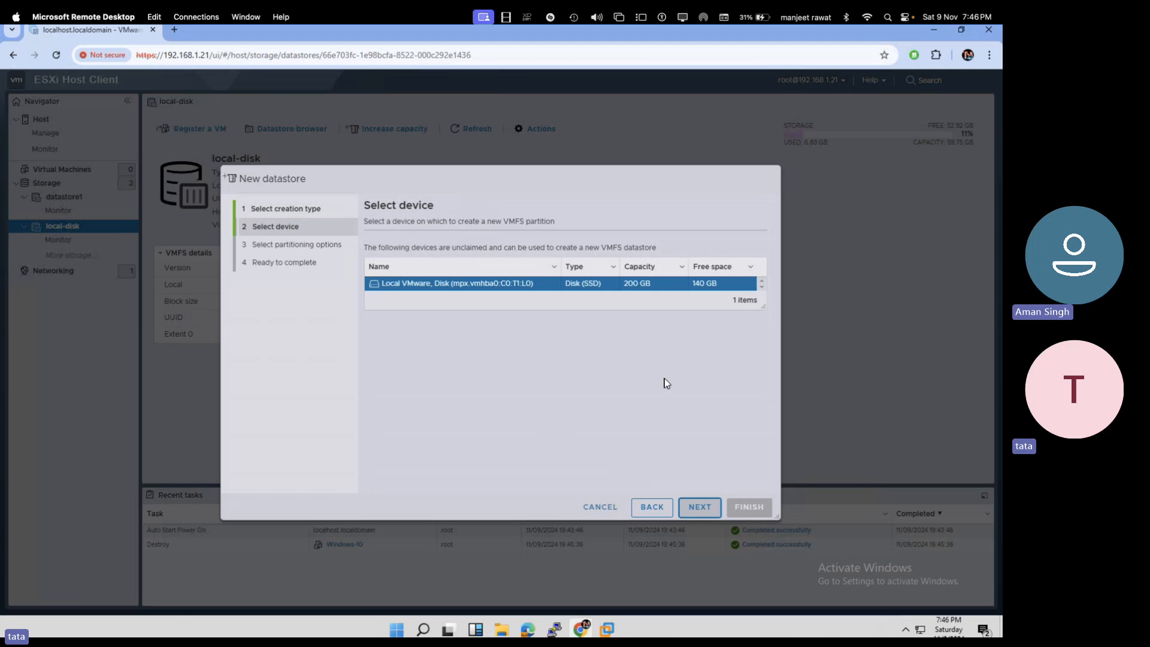
{"action": "left_click", "coordinate": [697, 508]}
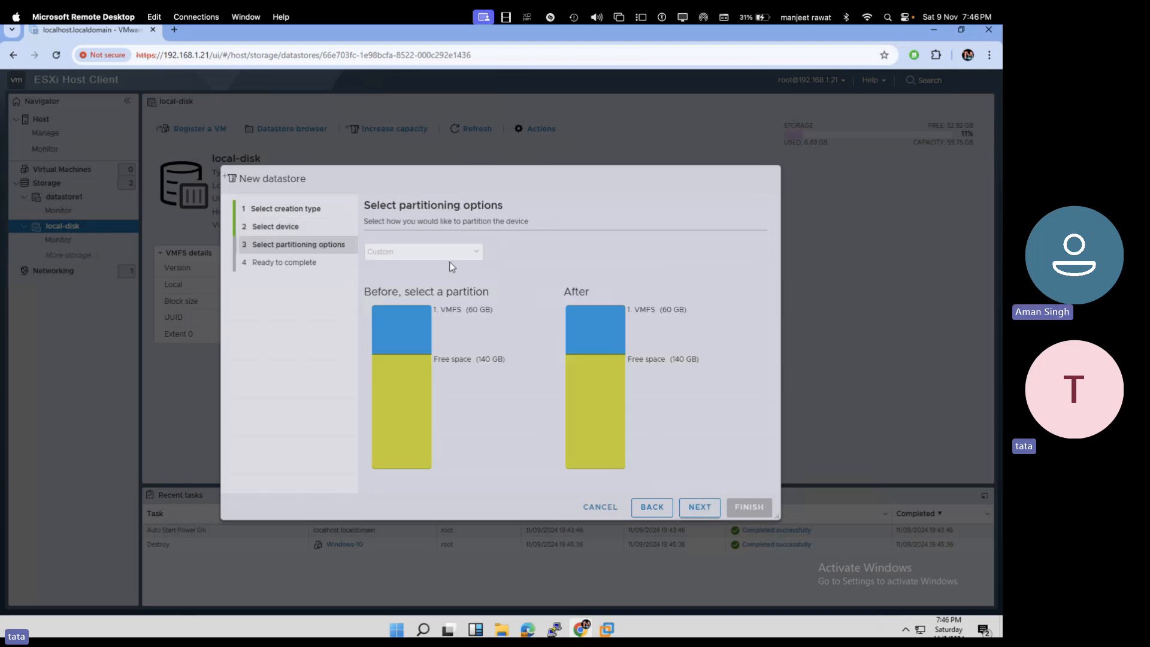
{"action": "left_click", "coordinate": [701, 509]}
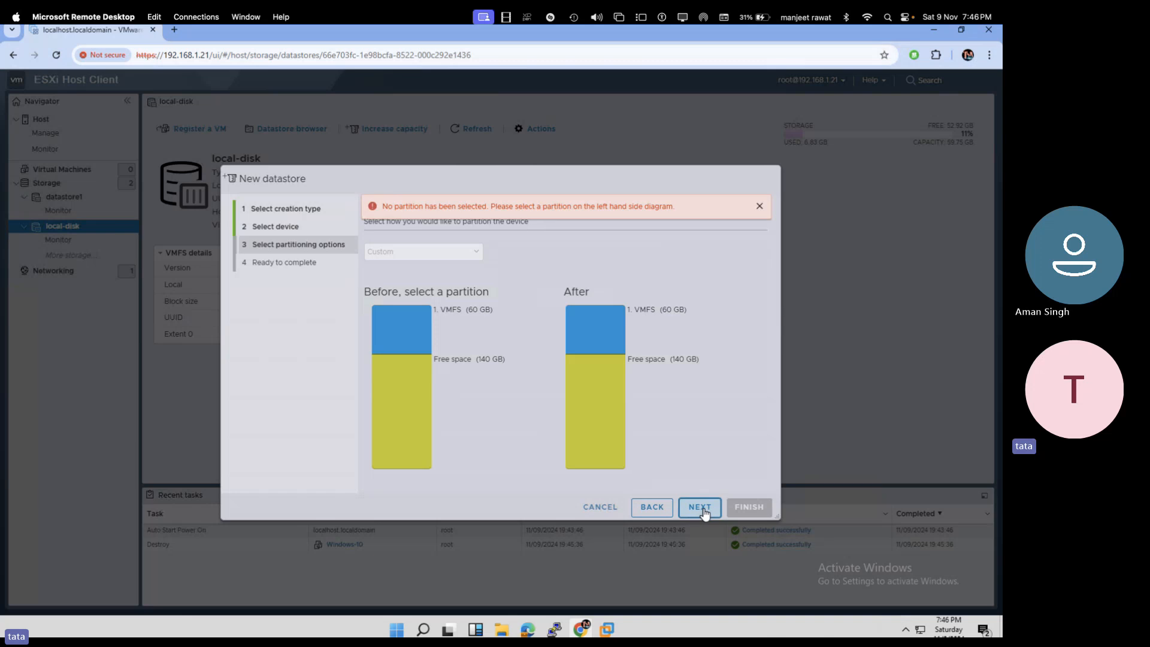
{"action": "left_click", "coordinate": [401, 328]}
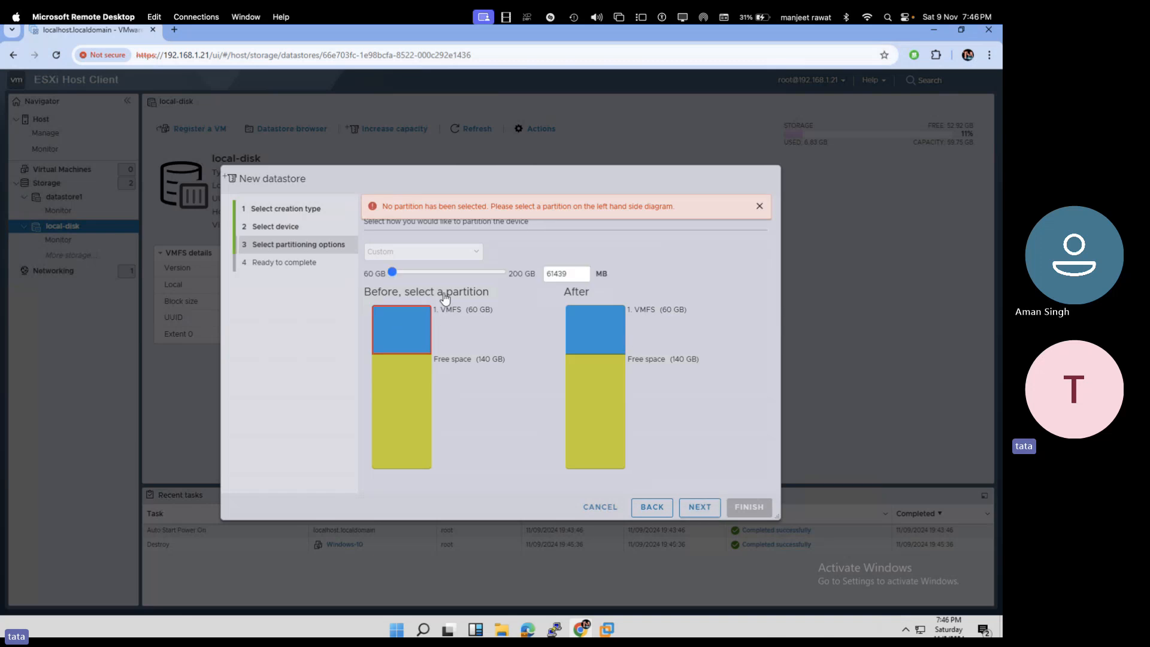
{"action": "left_click_drag", "start_coordinate": [393, 272], "coordinate": [504, 273]}
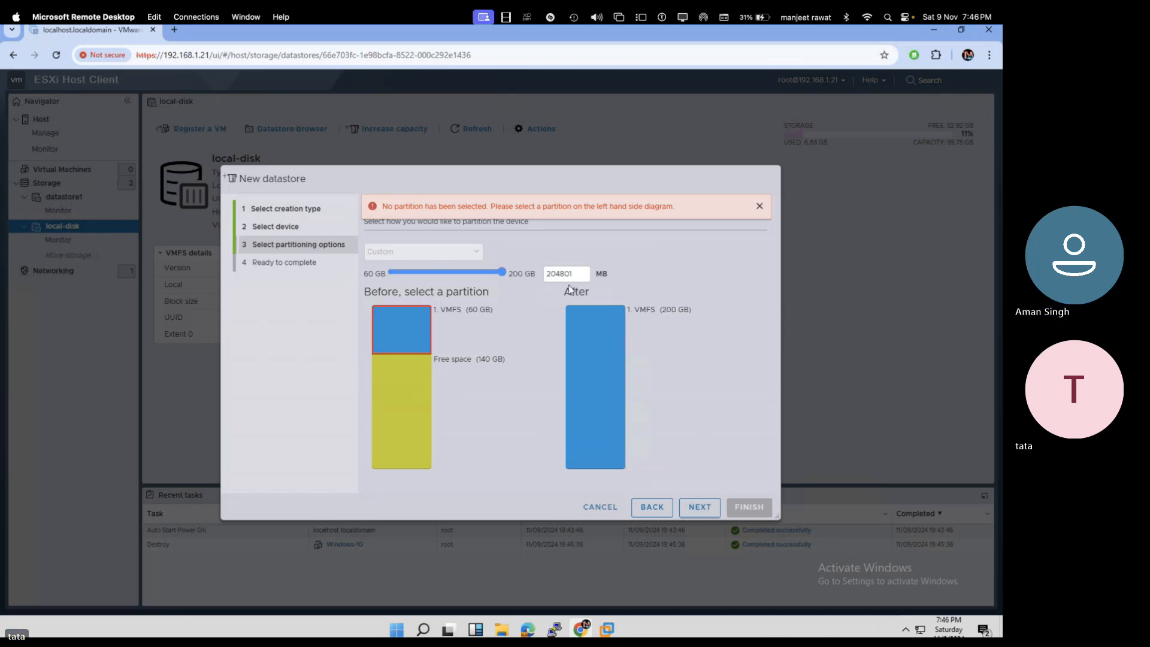
{"action": "left_click", "coordinate": [700, 509]}
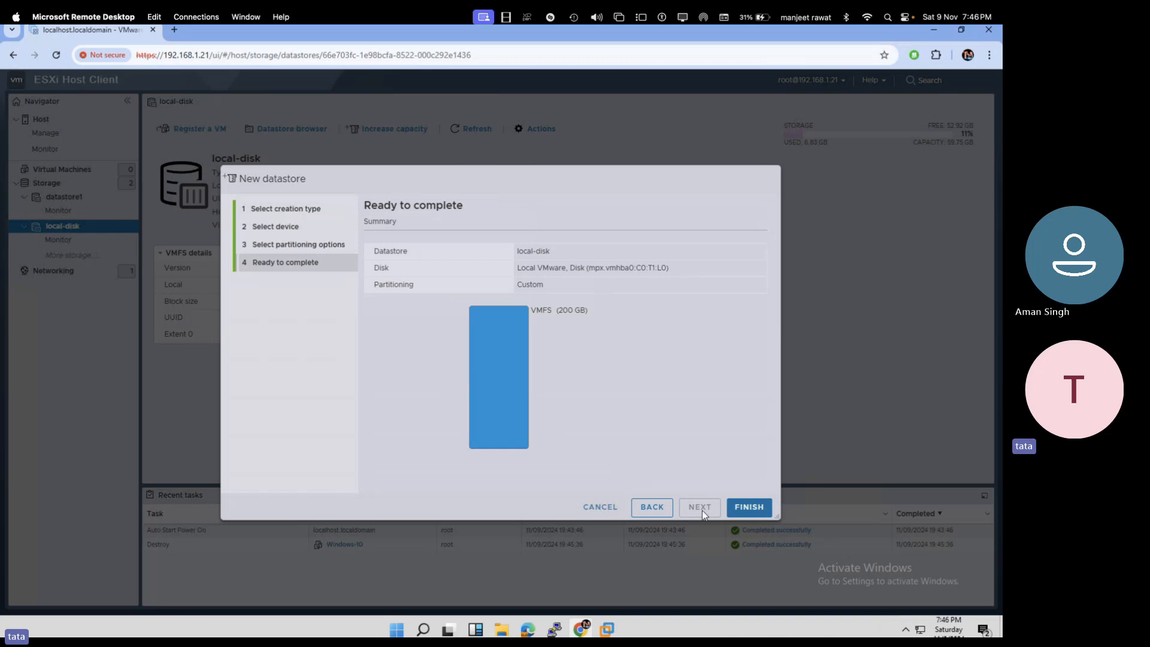
{"action": "left_click", "coordinate": [732, 507]}
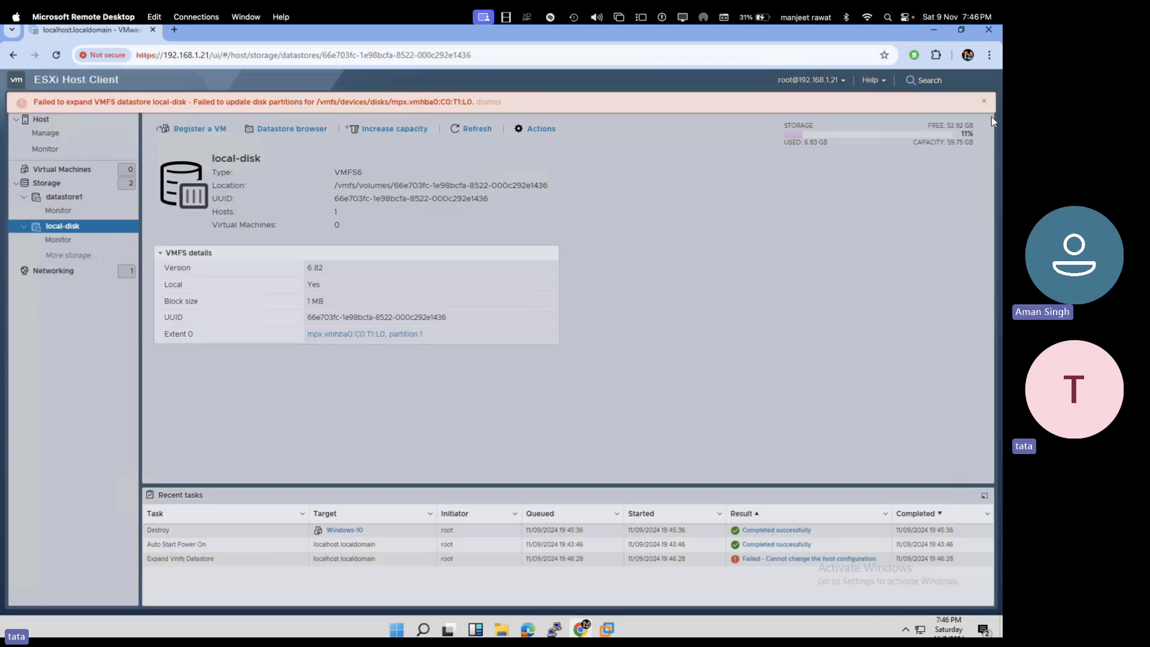
- Dismiss the expansion error, review datastore1 and Virtual Machines, and reopen local-disk's details
{"action": "left_click", "coordinate": [984, 102]}
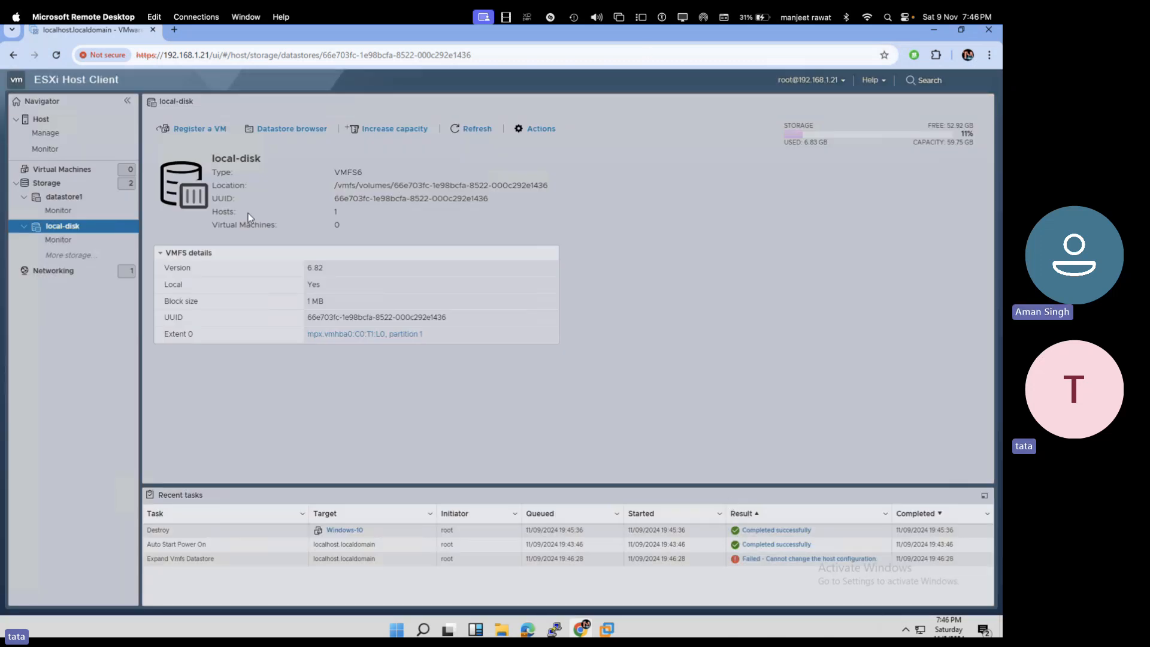
{"action": "left_click", "coordinate": [46, 183]}
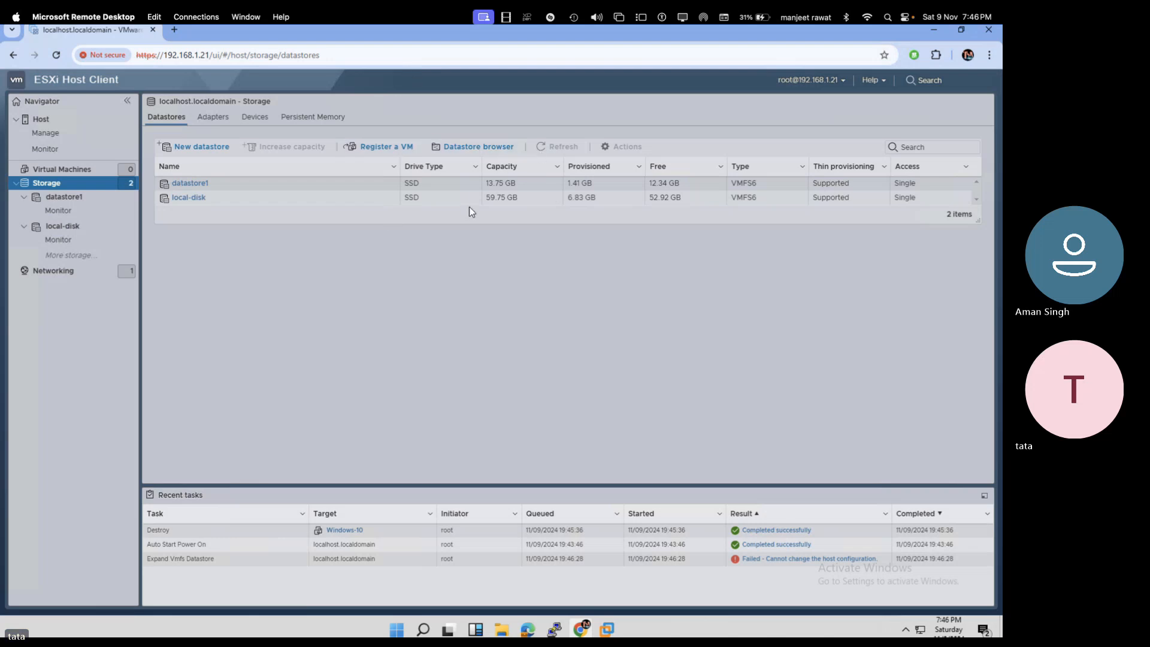
{"action": "left_click", "coordinate": [64, 196]}
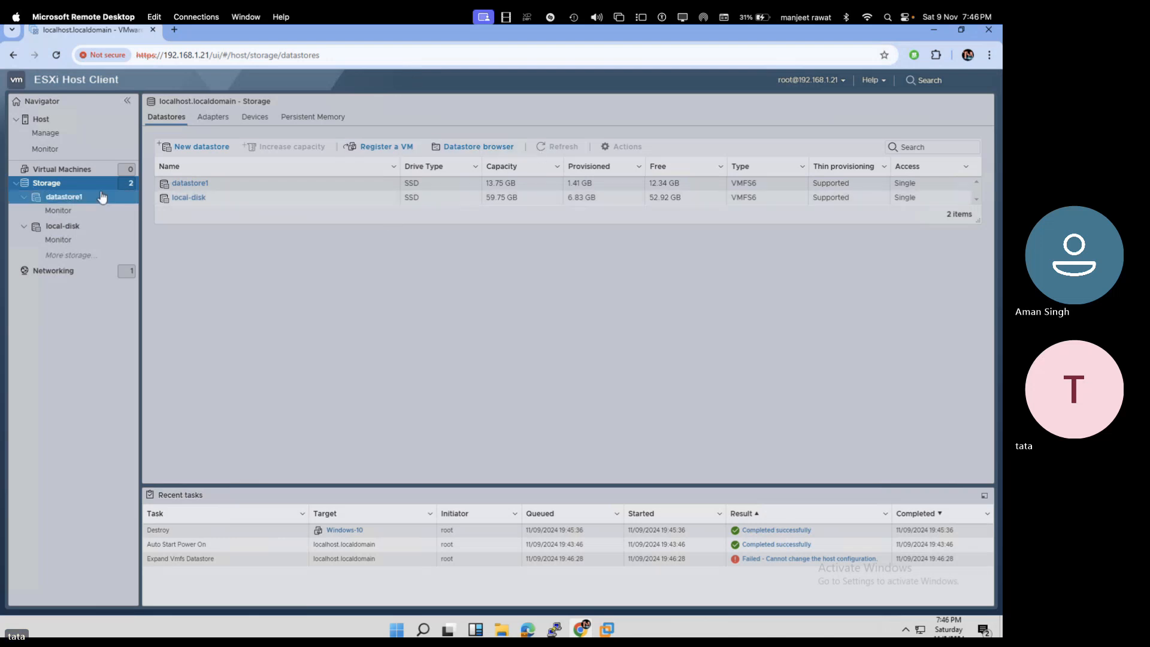
{"action": "left_click", "coordinate": [69, 171]}
{"action": "left_click", "coordinate": [54, 182]}
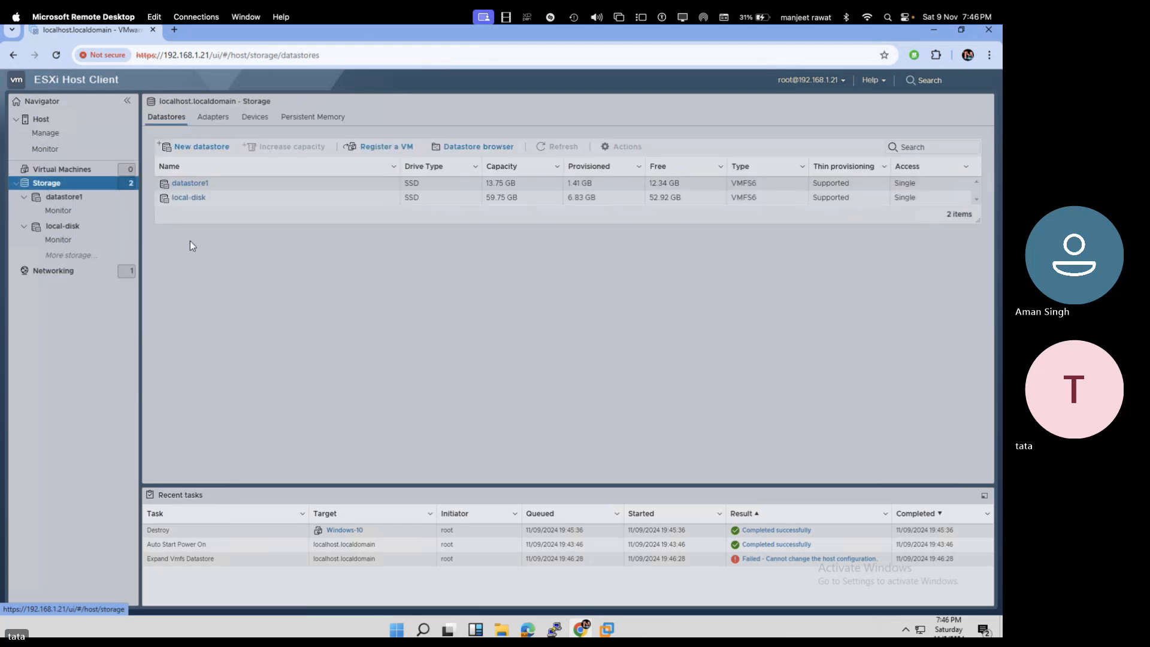
{"action": "left_click", "coordinate": [79, 200]}
{"action": "left_click", "coordinate": [63, 226]}
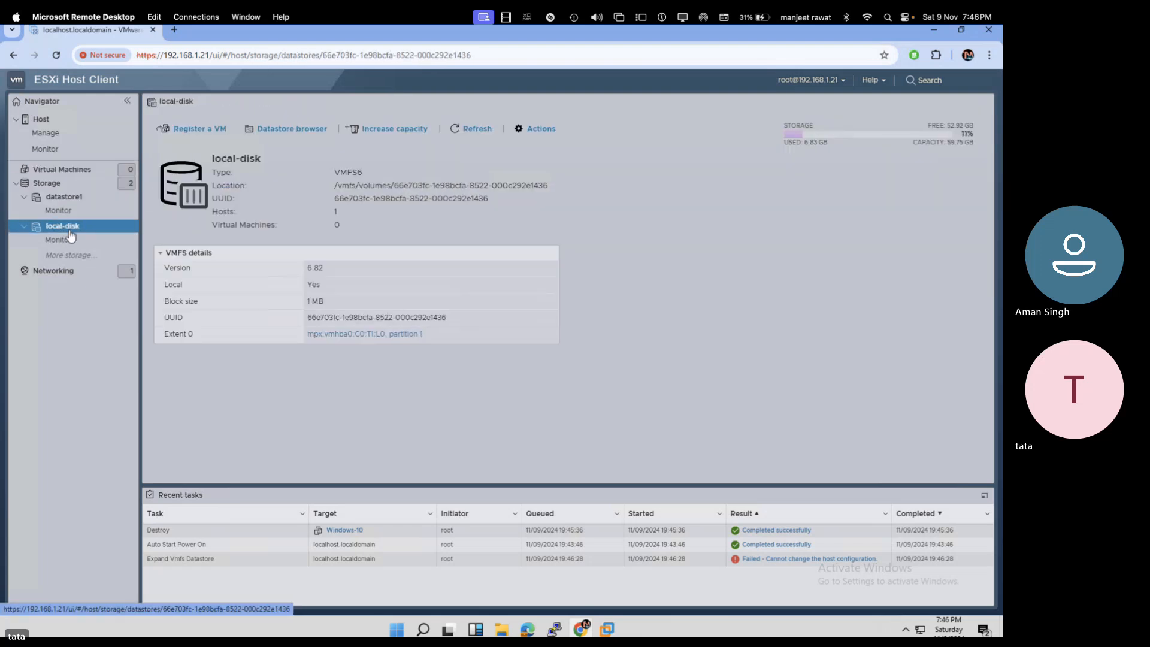
- Rerun Increase capacity on local-disk, stretching the existing VMFS extent to 200 GB and finishing
{"action": "left_click", "coordinate": [425, 133]}
{"action": "left_click", "coordinate": [436, 274]}
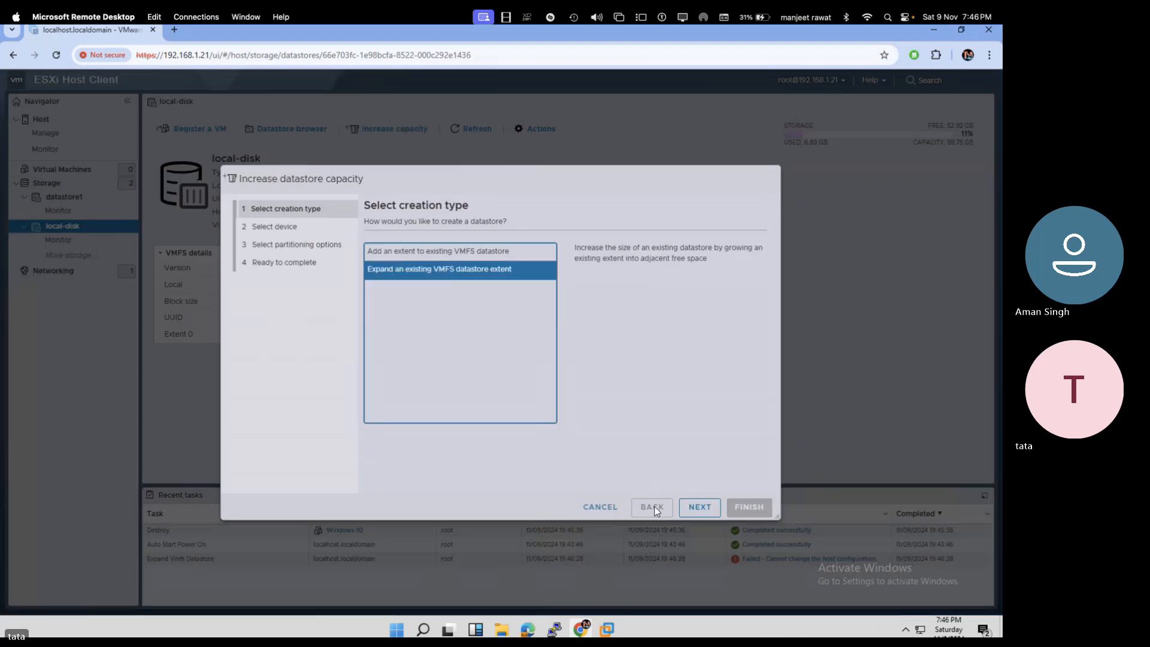
{"action": "left_click", "coordinate": [699, 507]}
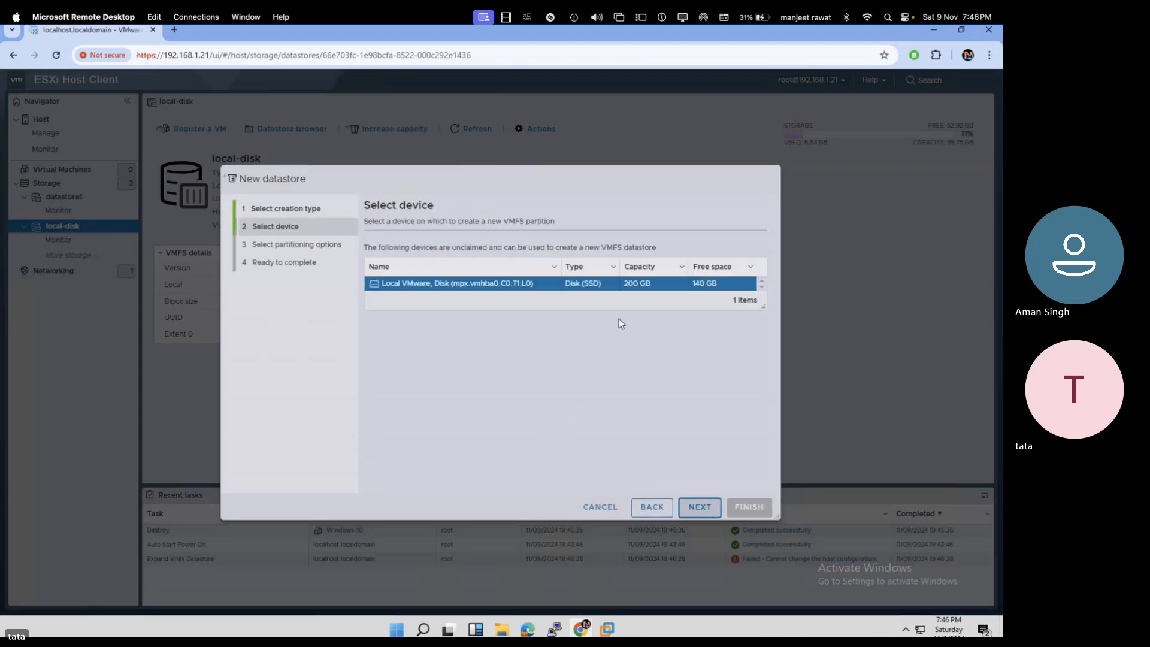
{"action": "left_click", "coordinate": [698, 507]}
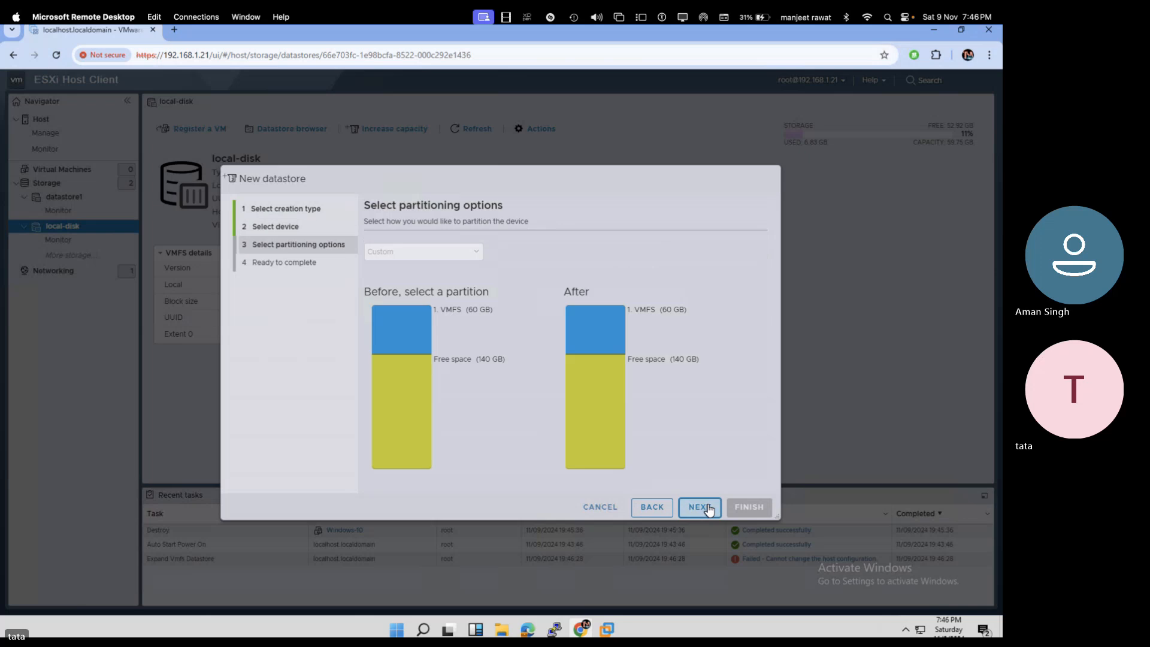
{"action": "double_click", "coordinate": [418, 391]}
{"action": "left_click", "coordinate": [422, 368]}
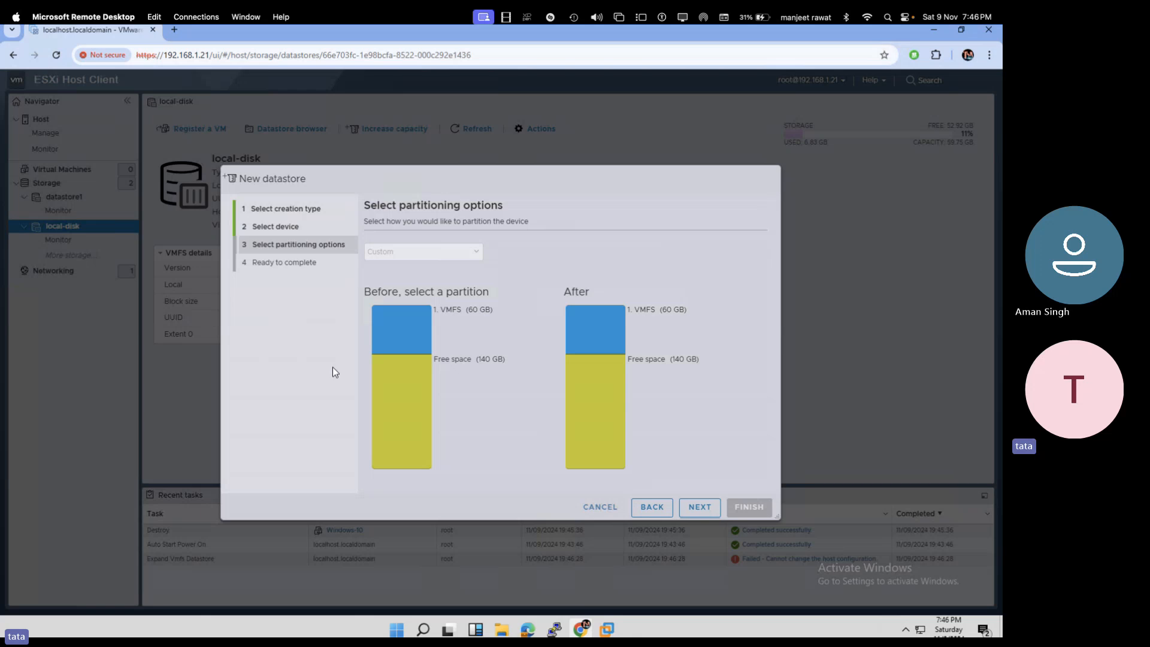
{"action": "left_click", "coordinate": [403, 349]}
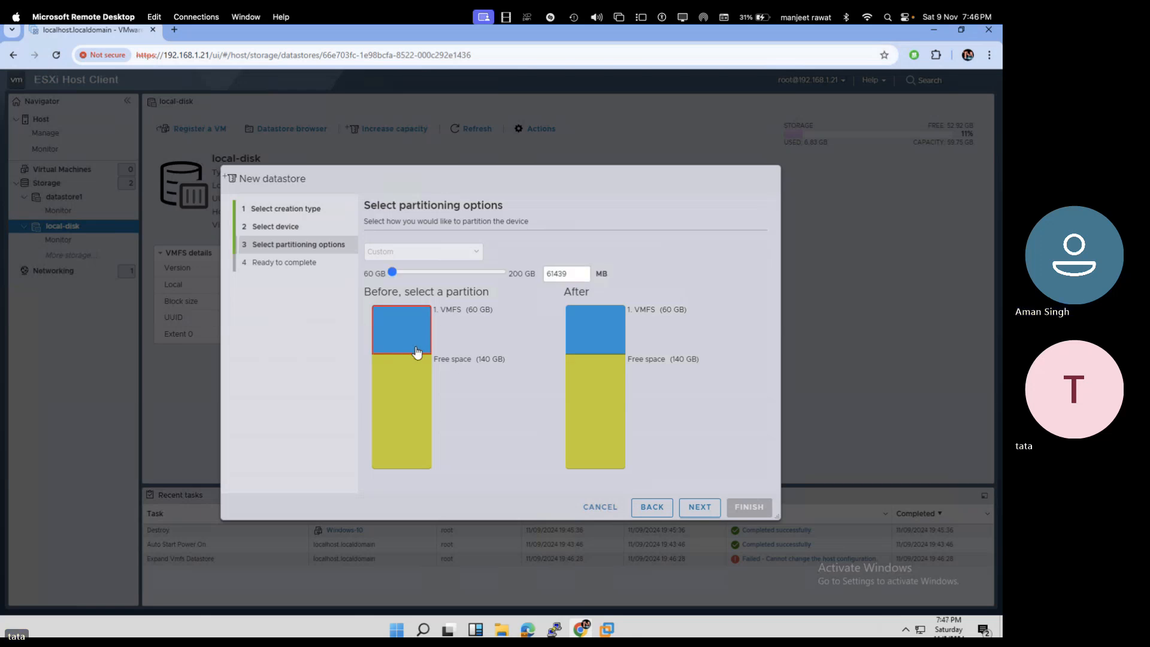
{"action": "double_click", "coordinate": [425, 360]}
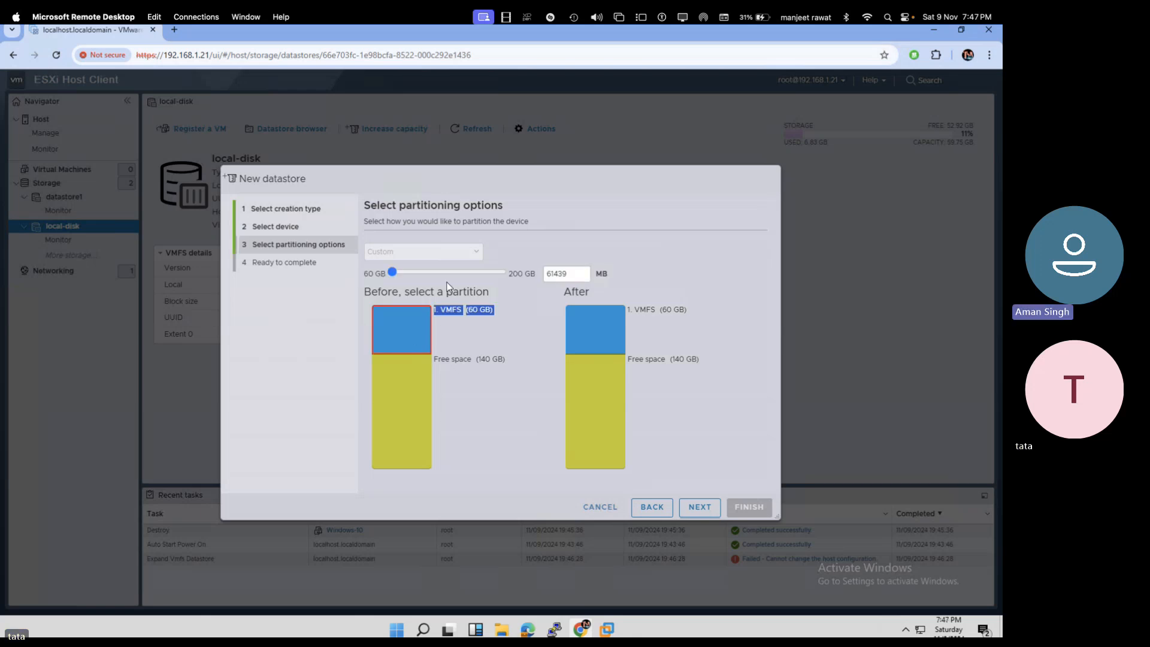
{"action": "left_click_drag", "start_coordinate": [399, 273], "coordinate": [513, 289]}
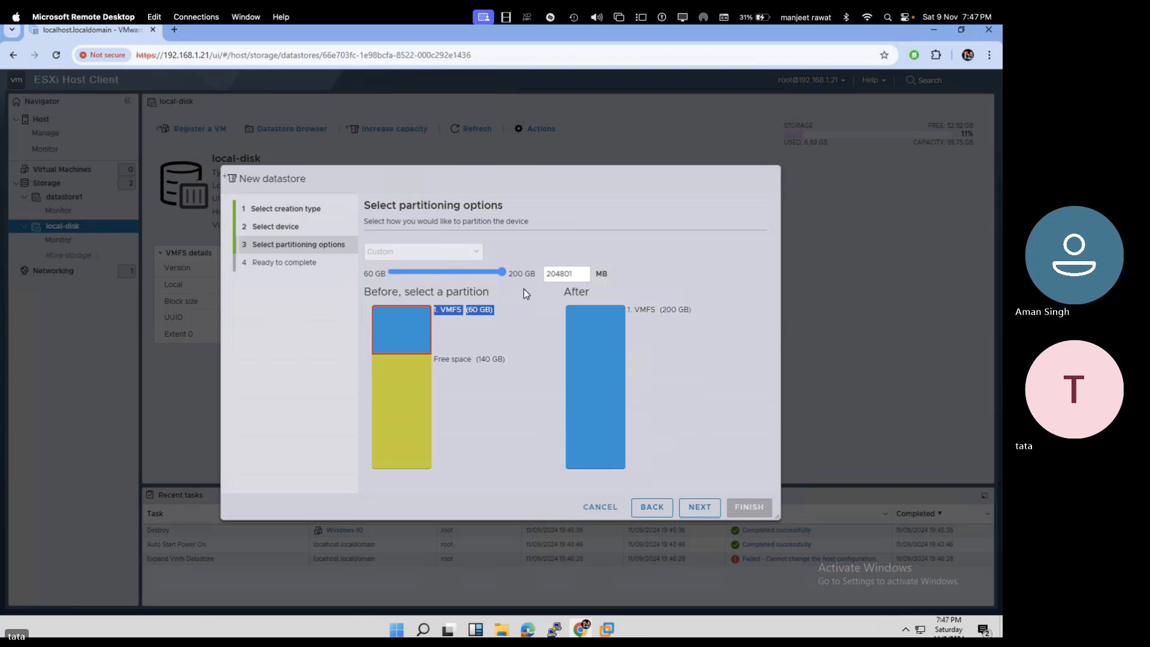
{"action": "left_click", "coordinate": [697, 509]}
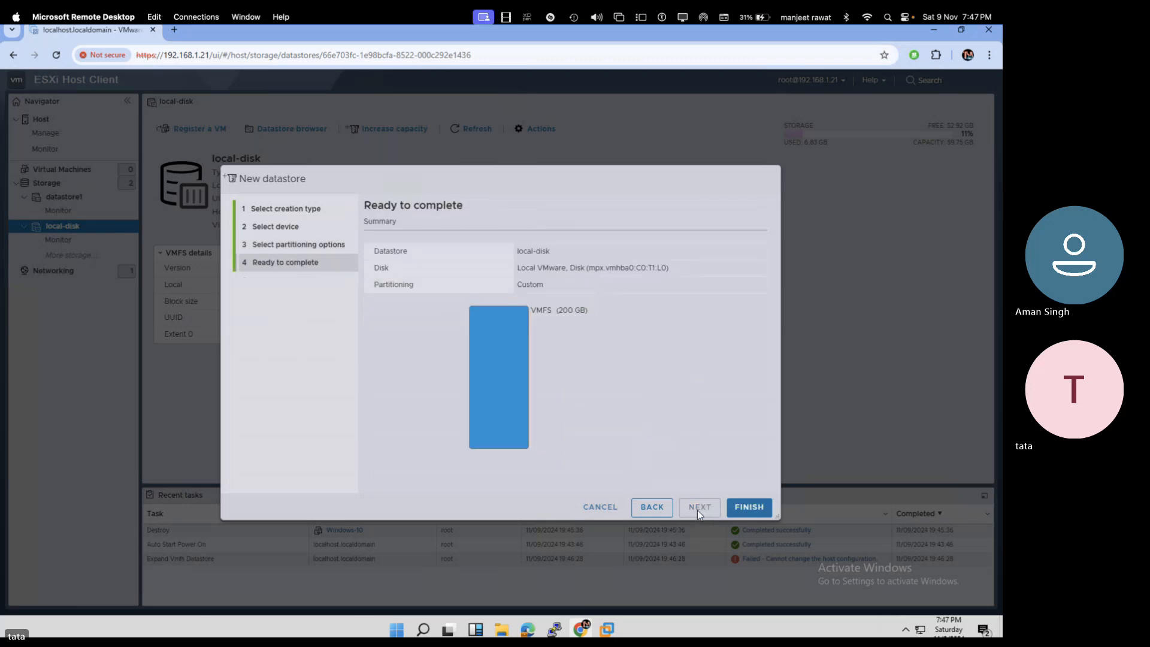
{"action": "left_click", "coordinate": [736, 507]}
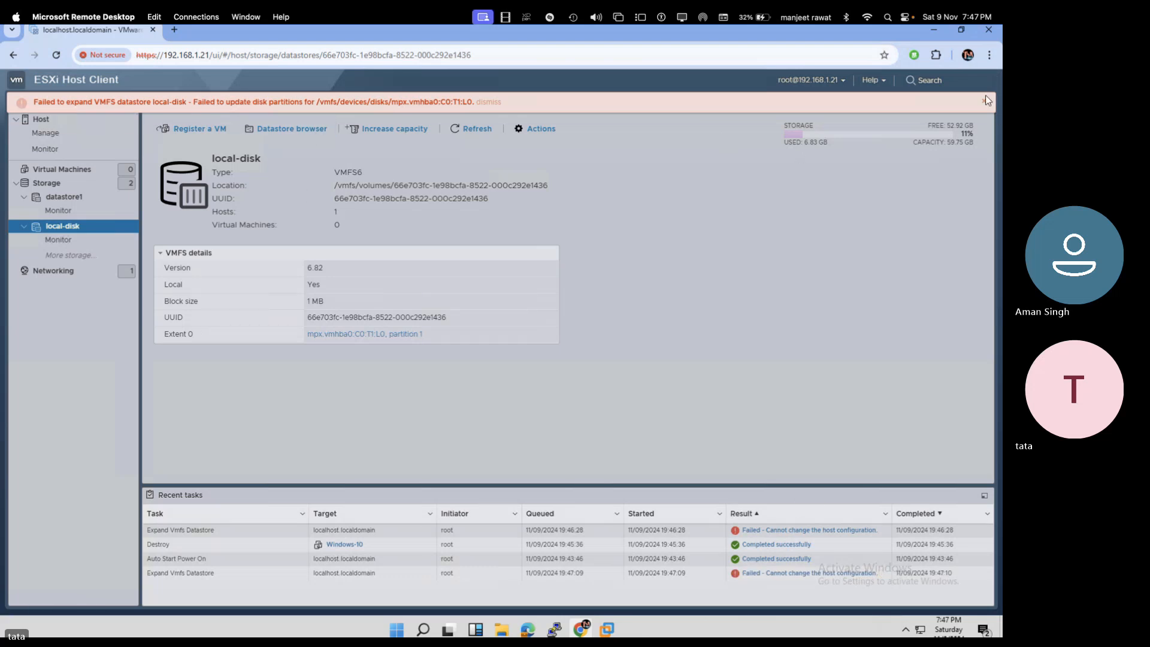
- Browse local-disk's ISO-Images folder and datastore1 in the Datastore browser, then close it
{"action": "left_click", "coordinate": [282, 128]}
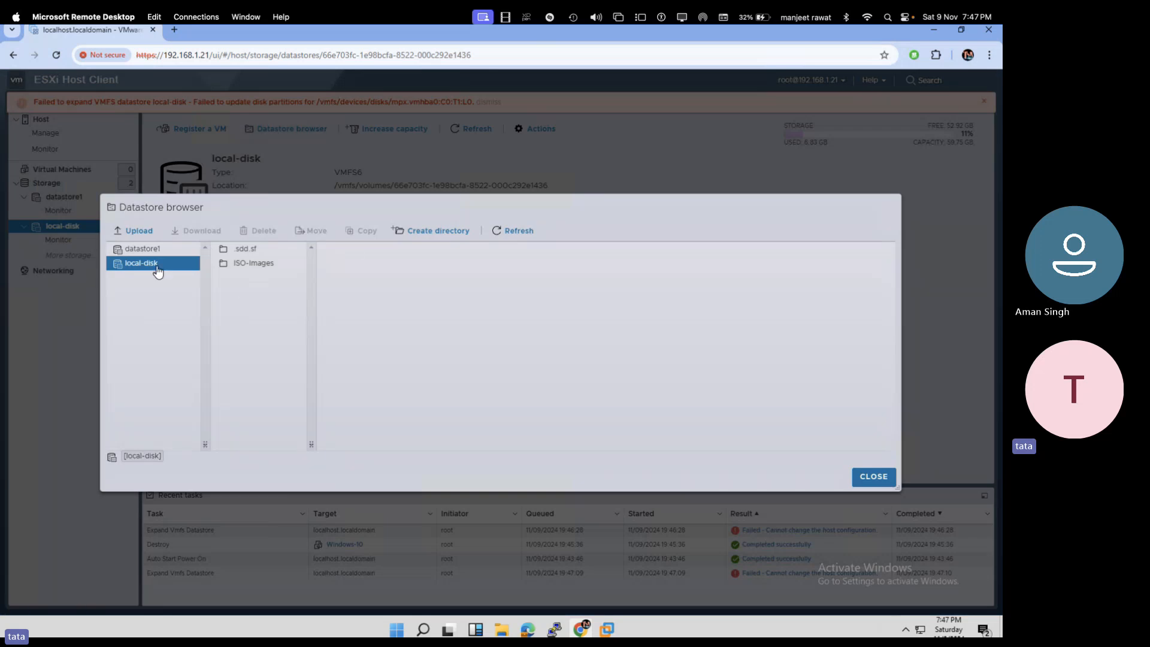
{"action": "left_click", "coordinate": [249, 263]}
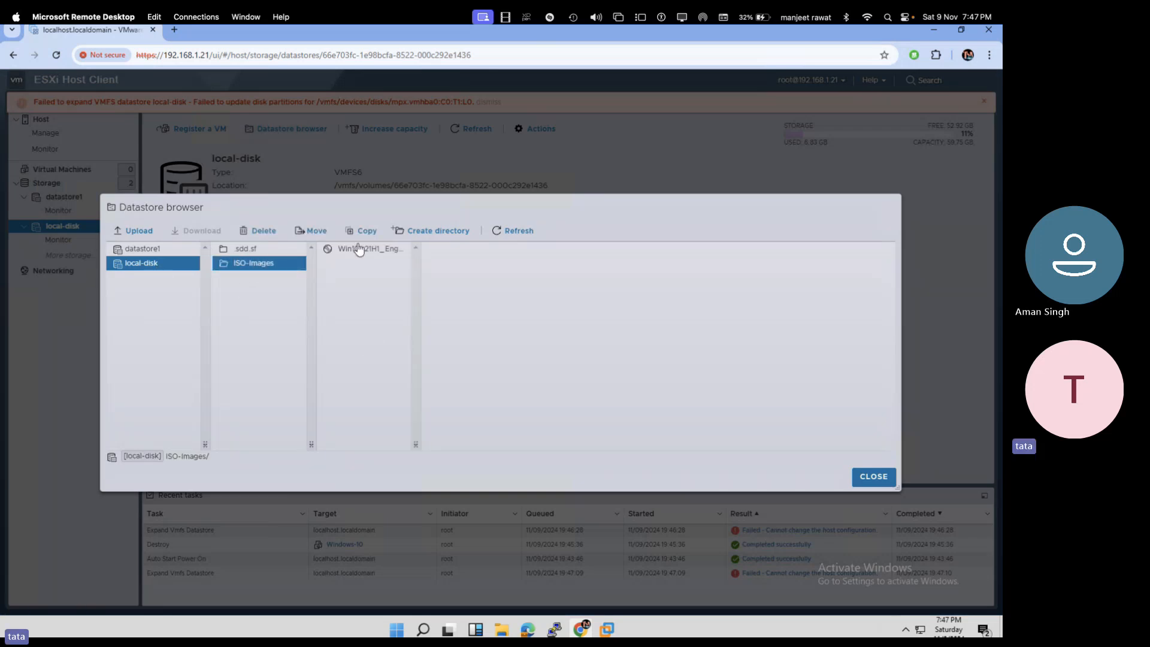
{"action": "left_click", "coordinate": [359, 248]}
{"action": "left_click", "coordinate": [143, 249]}
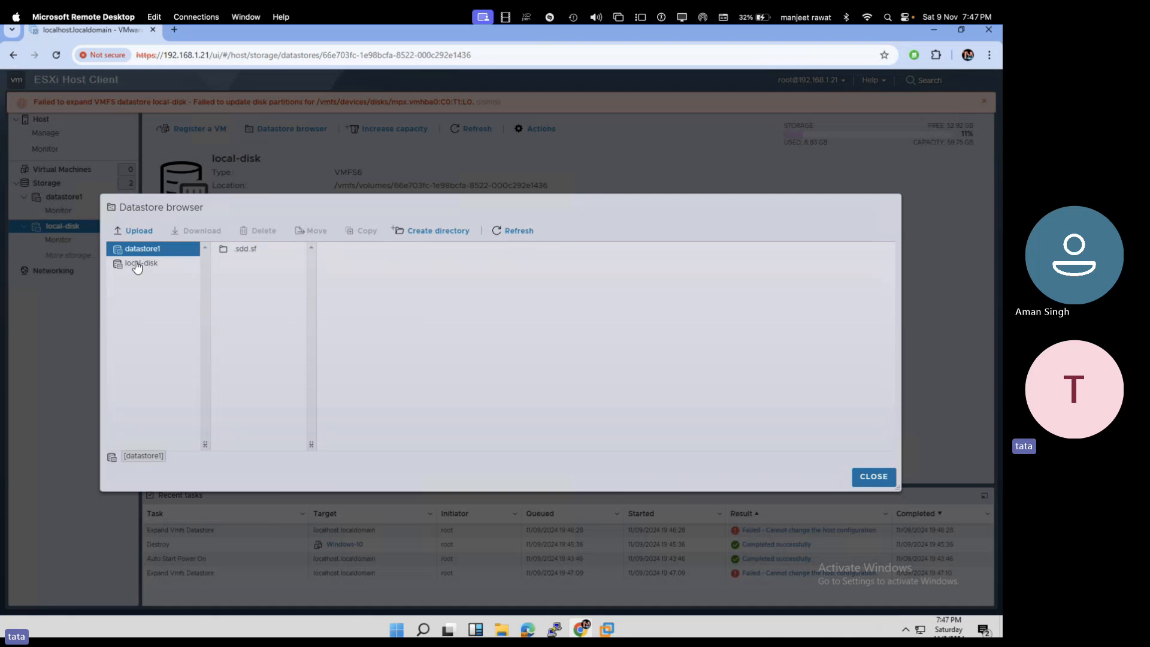
{"action": "left_click", "coordinate": [137, 267]}
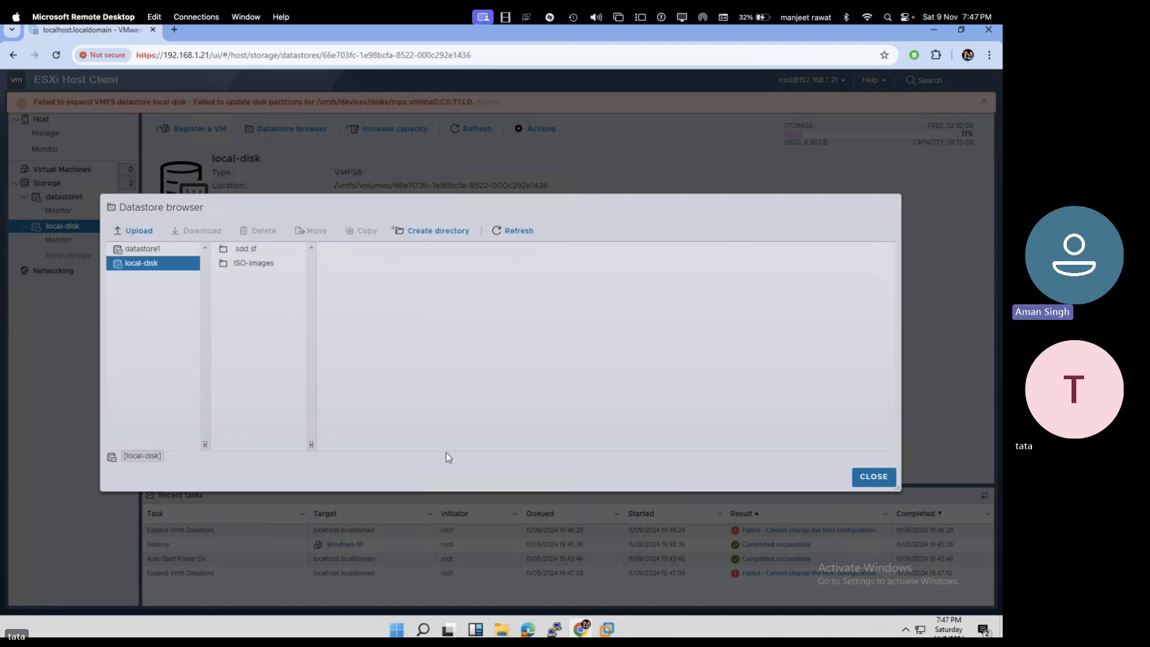
{"action": "left_click", "coordinate": [875, 479]}
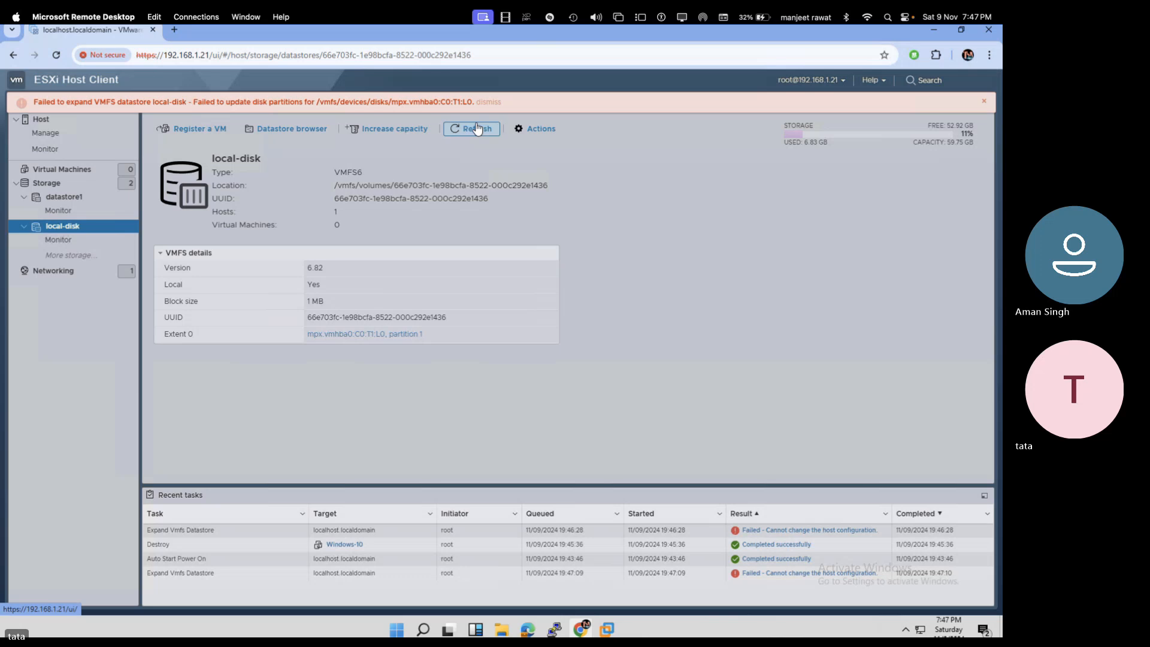
- Return to the Storage datastores list and dismiss the expansion failure banner
{"action": "left_click", "coordinate": [66, 182]}
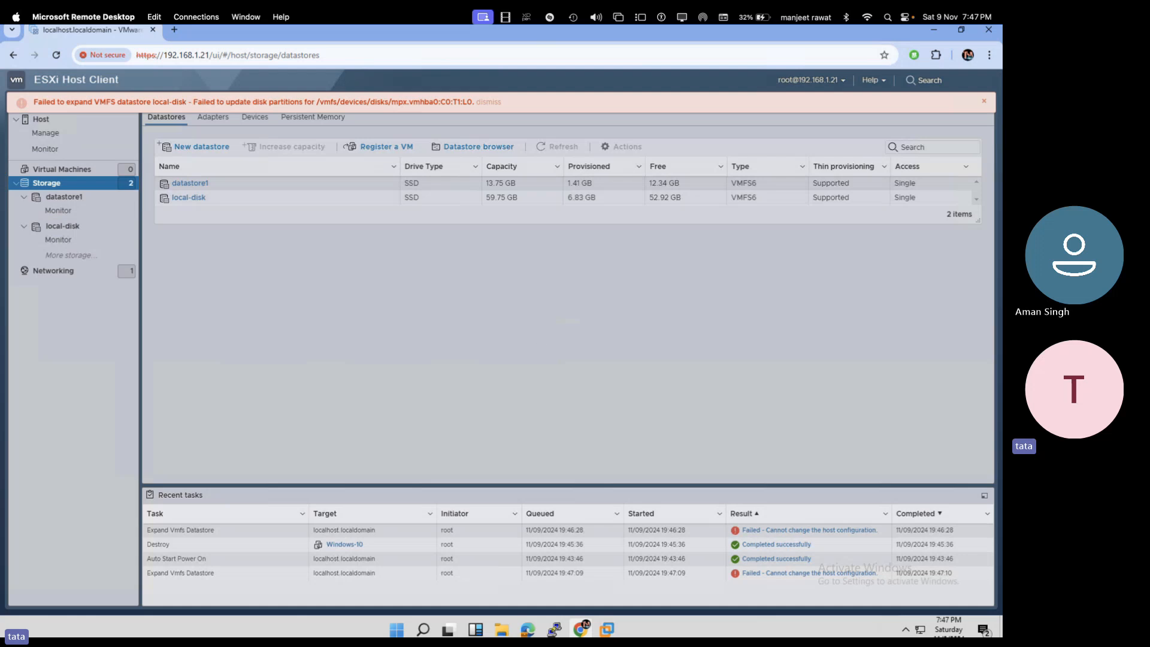
{"action": "left_click", "coordinate": [973, 102]}
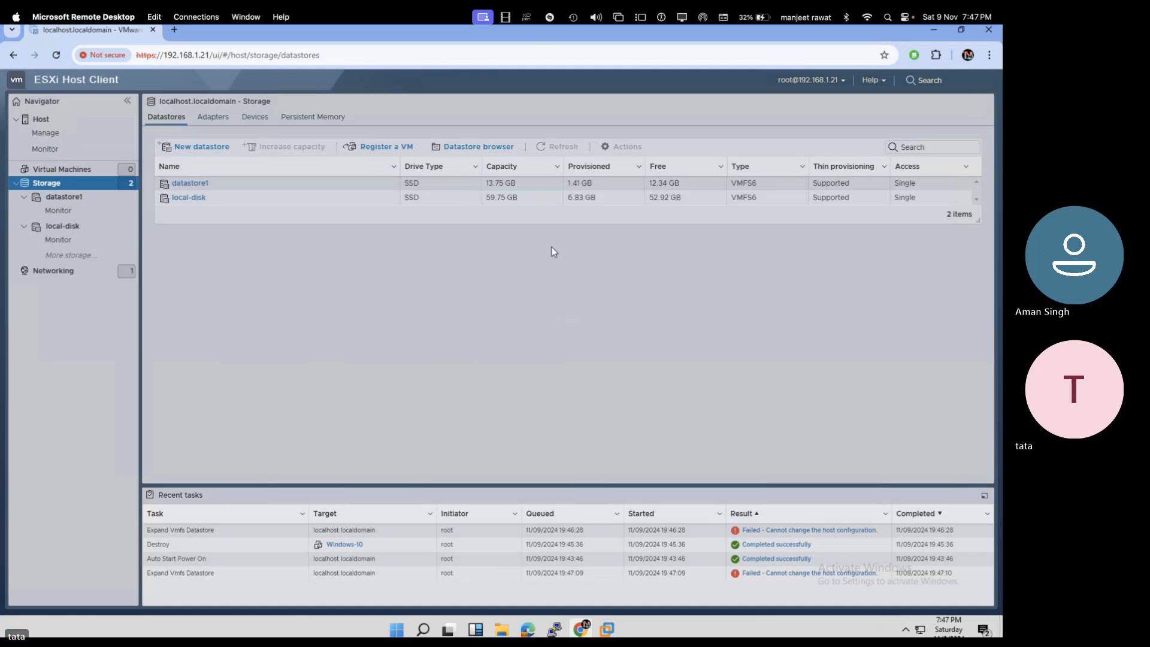
{"action": "key", "text": "ctrl+Left"}
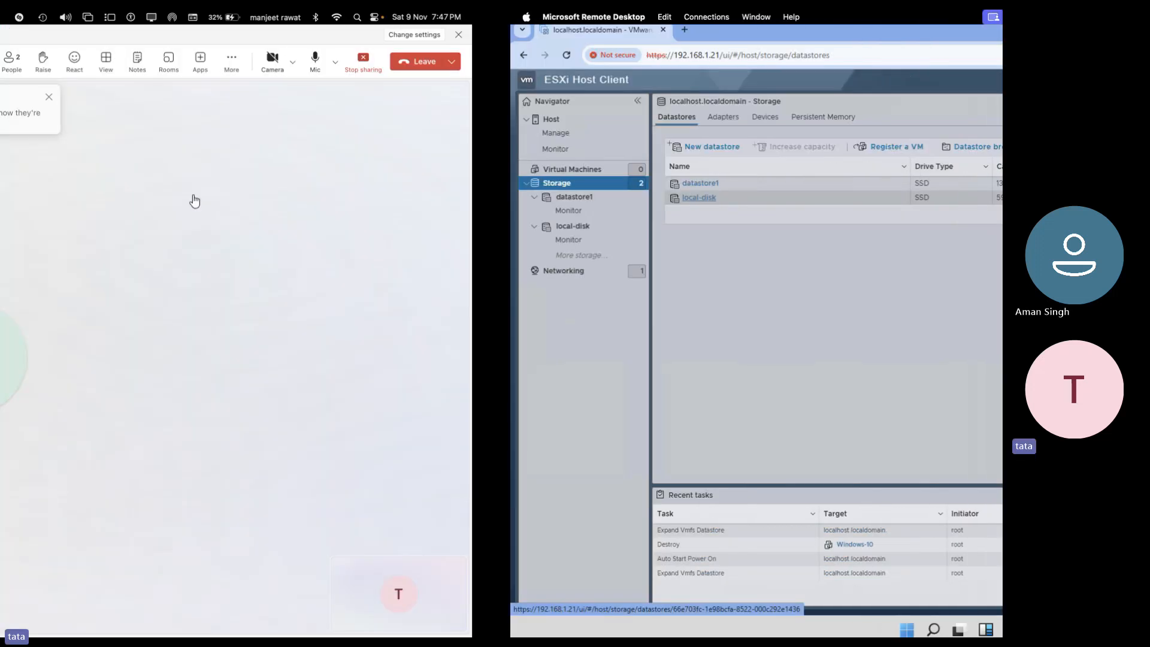
{"action": "key", "text": "ctrl+Right"}
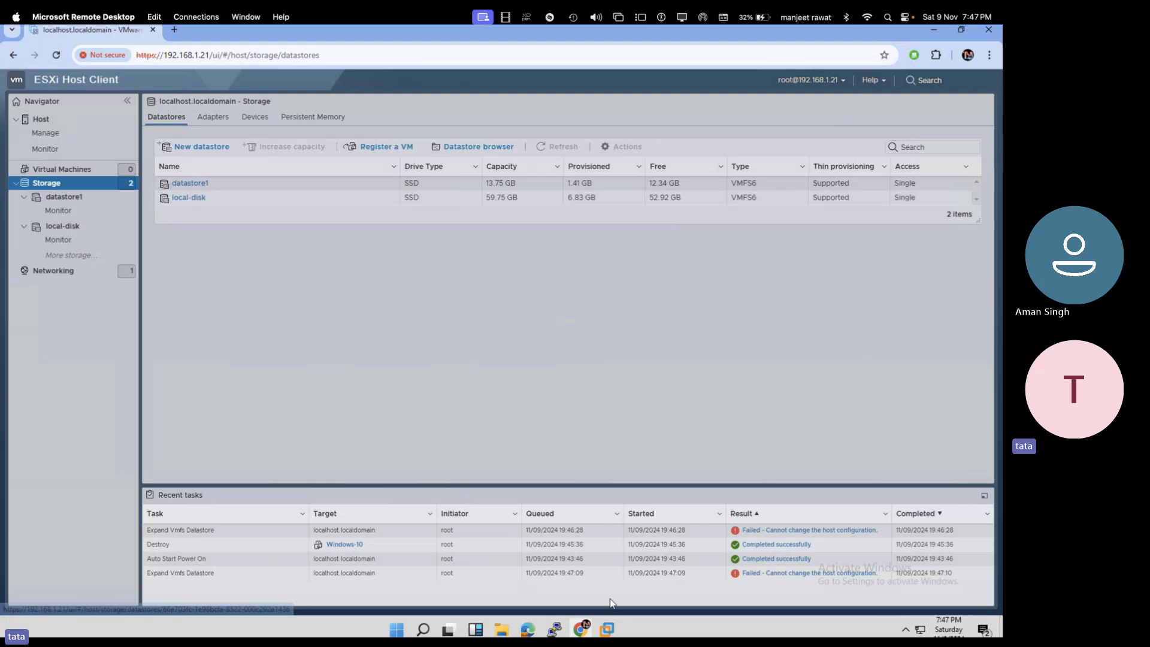
- Remove the 200 GB Hard Disk 2 from ESXi-8, keep the esxi 8 ISO, and save
{"action": "mouse_move", "coordinate": [606, 629]}
{"action": "left_click", "coordinate": [584, 545]}
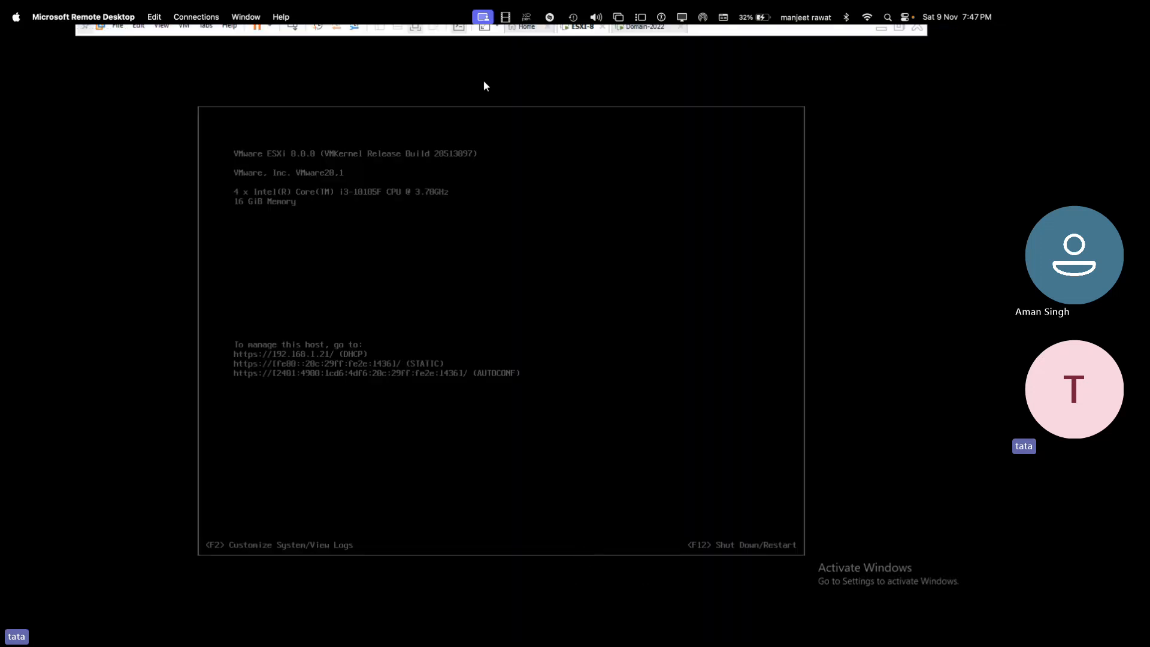
{"action": "right_click", "coordinate": [587, 30]}
{"action": "left_click", "coordinate": [623, 189]}
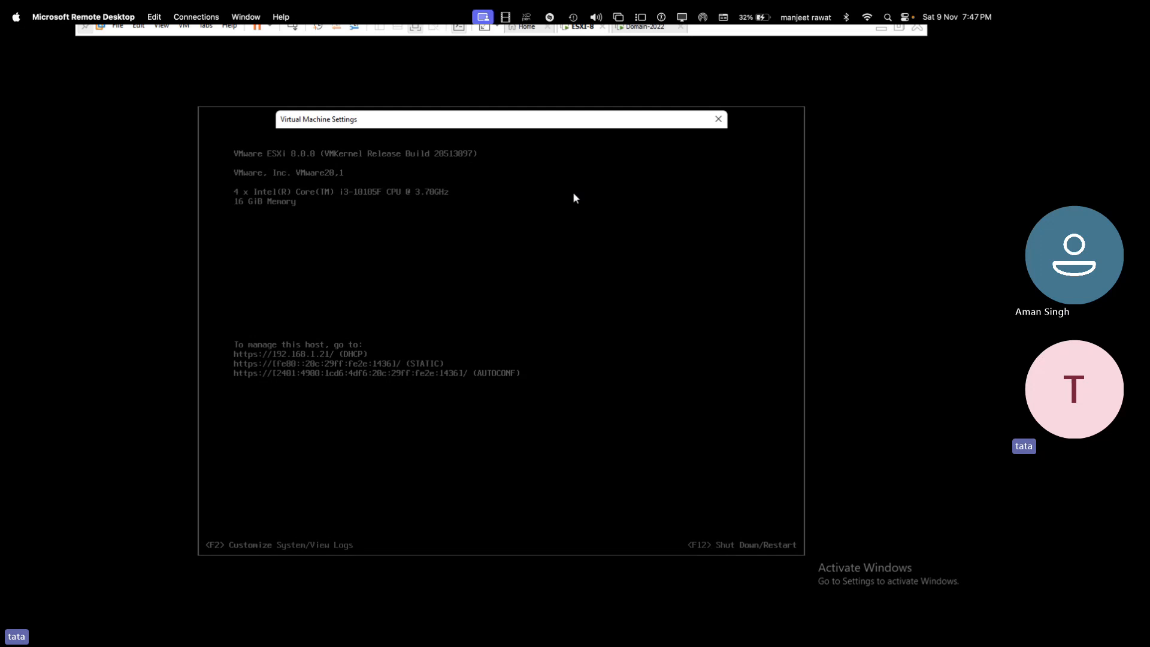
{"action": "left_click", "coordinate": [382, 204]}
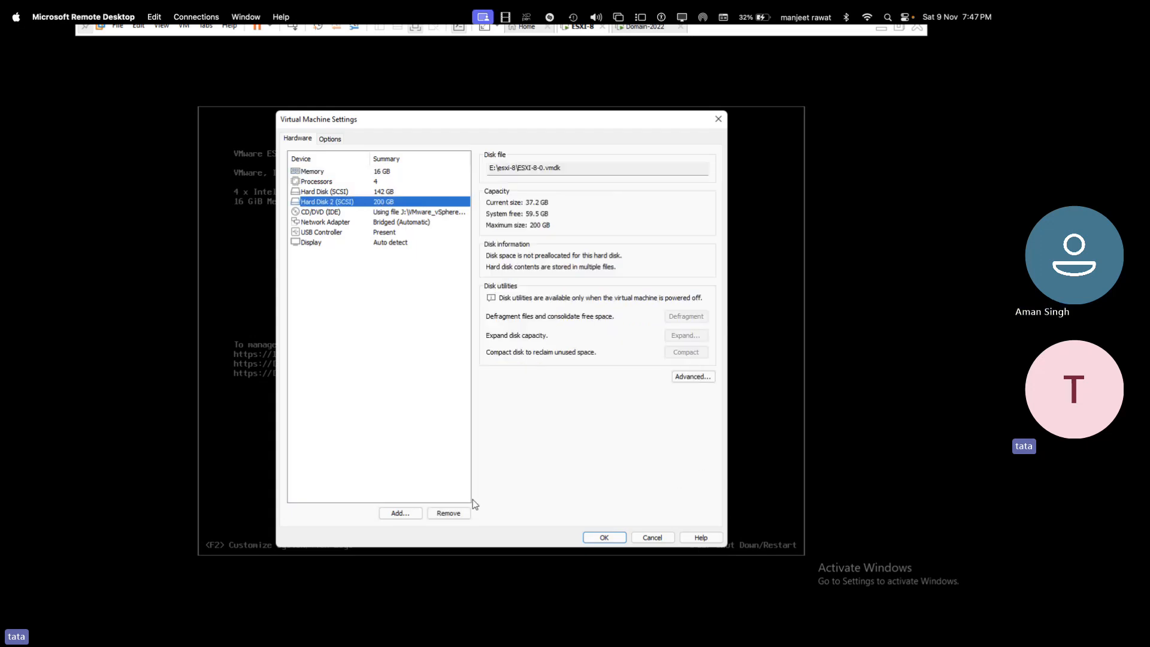
{"action": "left_click", "coordinate": [448, 513]}
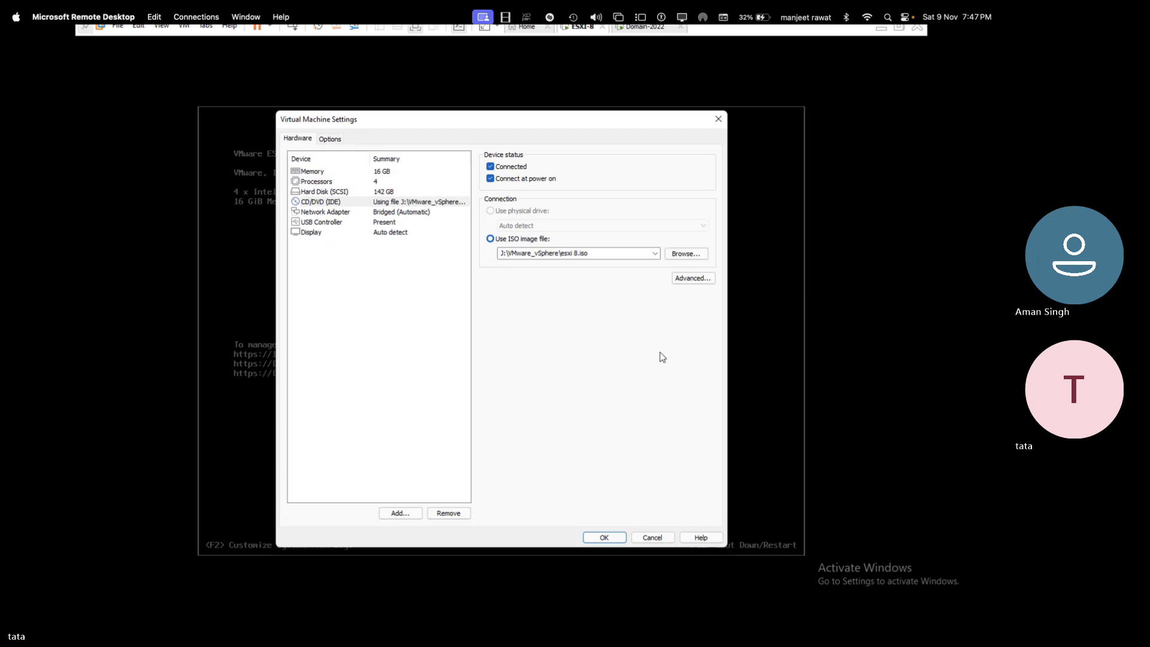
{"action": "left_click", "coordinate": [687, 256]}
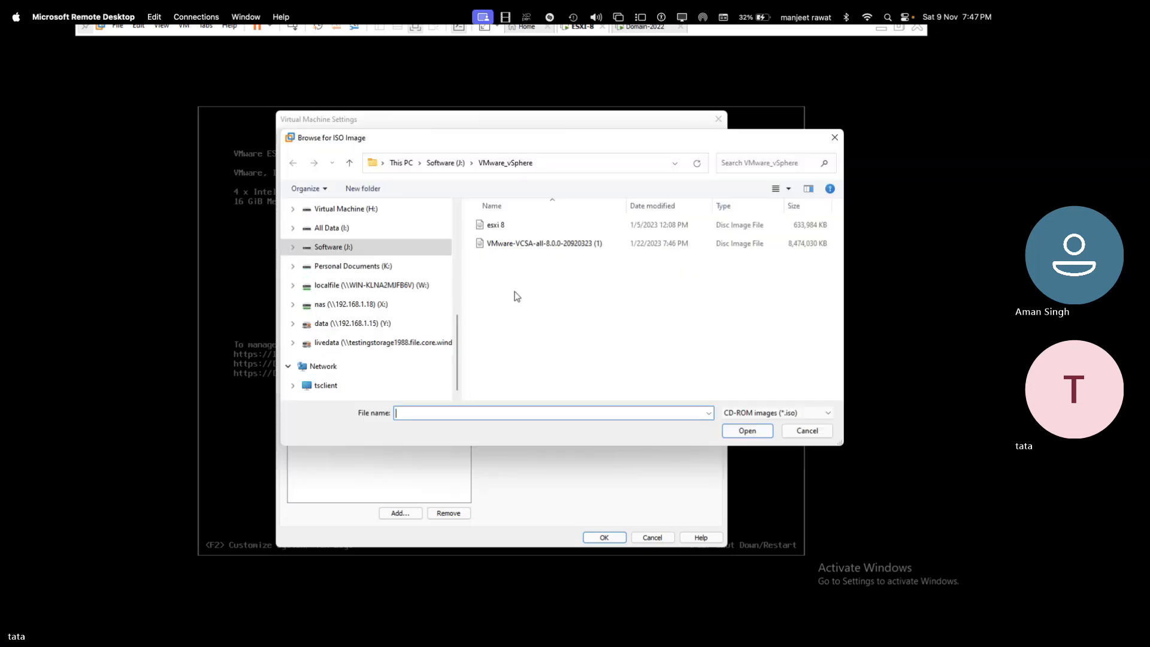
{"action": "left_click", "coordinate": [807, 431]}
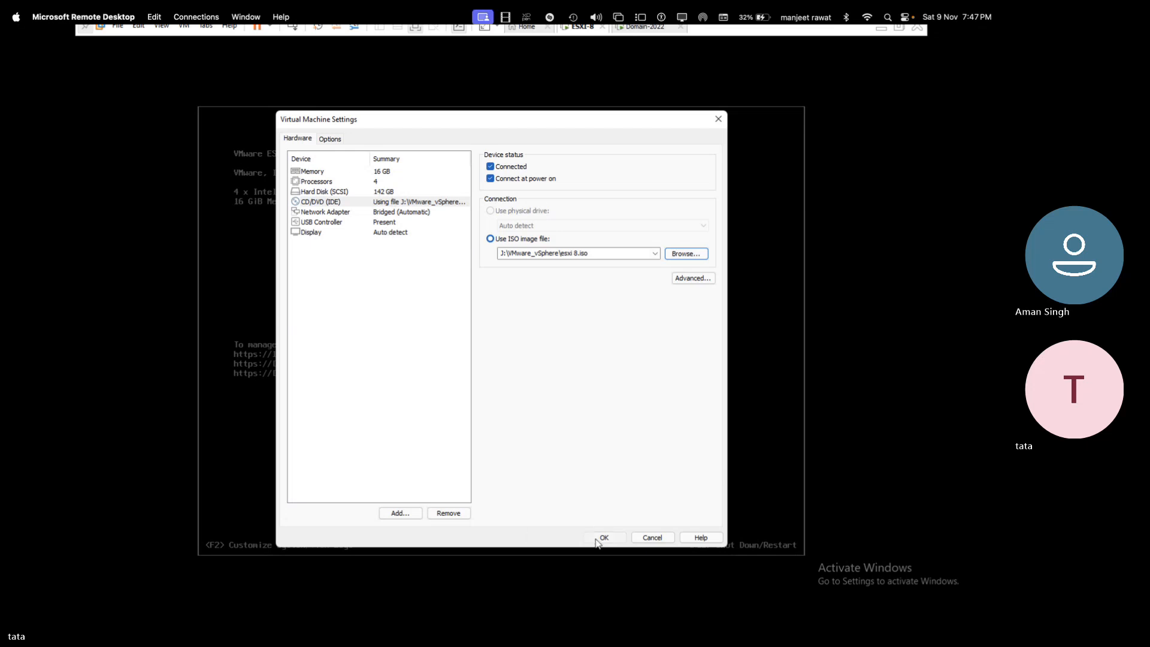
{"action": "left_click", "coordinate": [598, 538]}
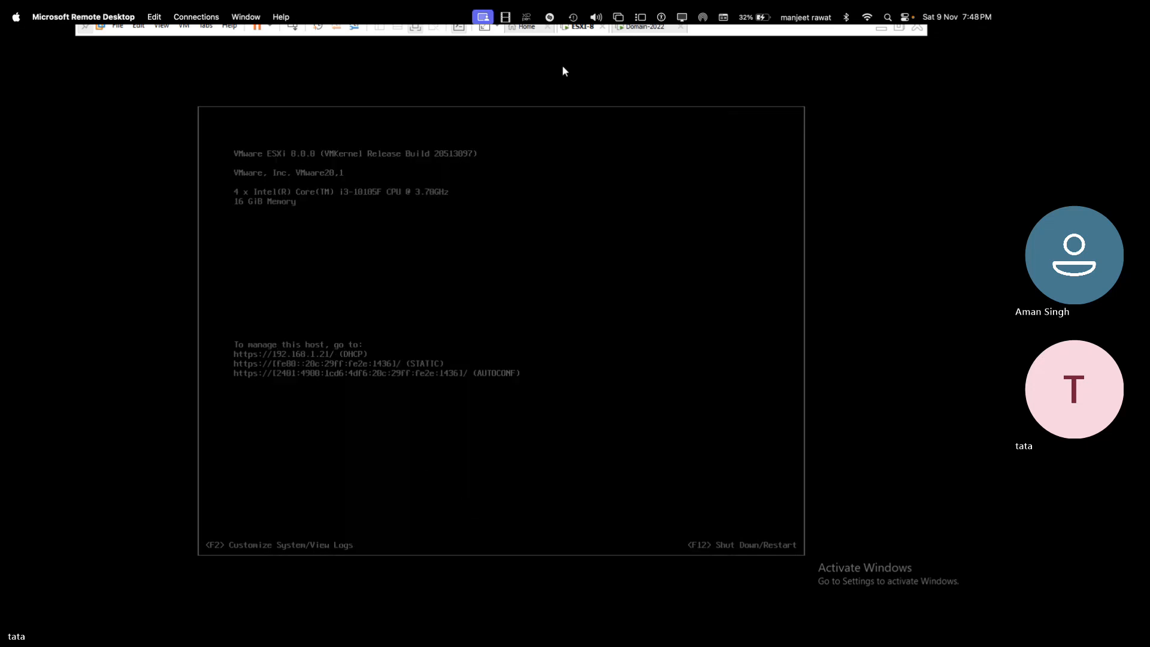
- Add a new 250 GB SCSI virtual hard disk to ESXi-8 and save the settings
{"action": "right_click", "coordinate": [588, 35]}
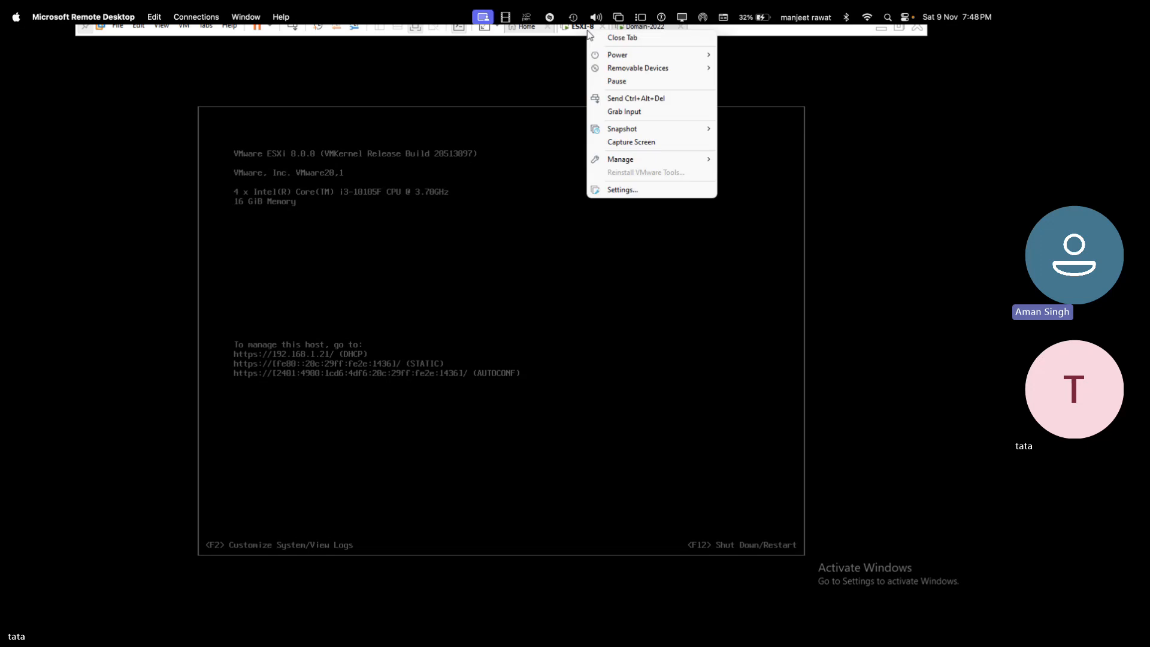
{"action": "left_click", "coordinate": [624, 191]}
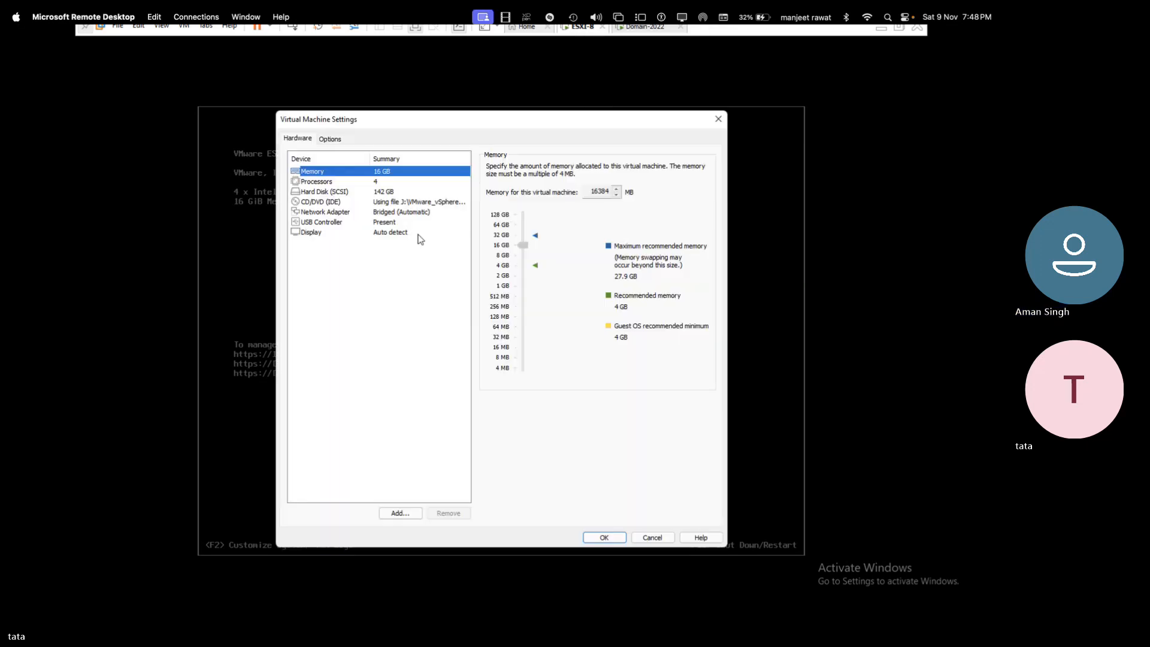
{"action": "left_click", "coordinate": [401, 514]}
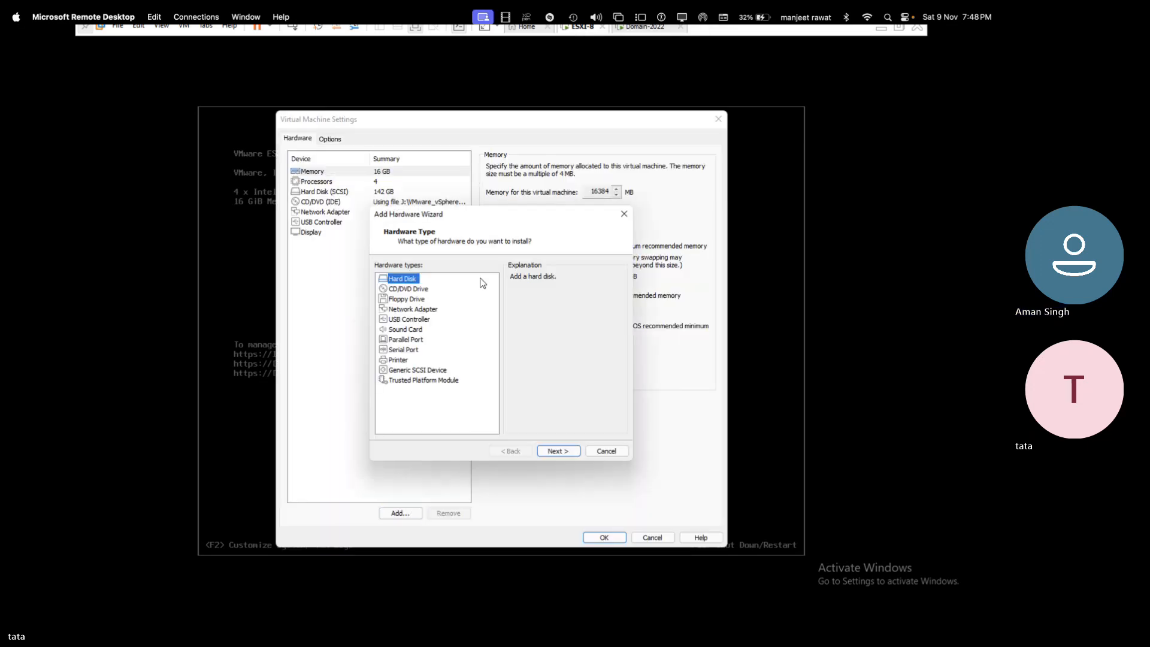
{"action": "left_click", "coordinate": [556, 452]}
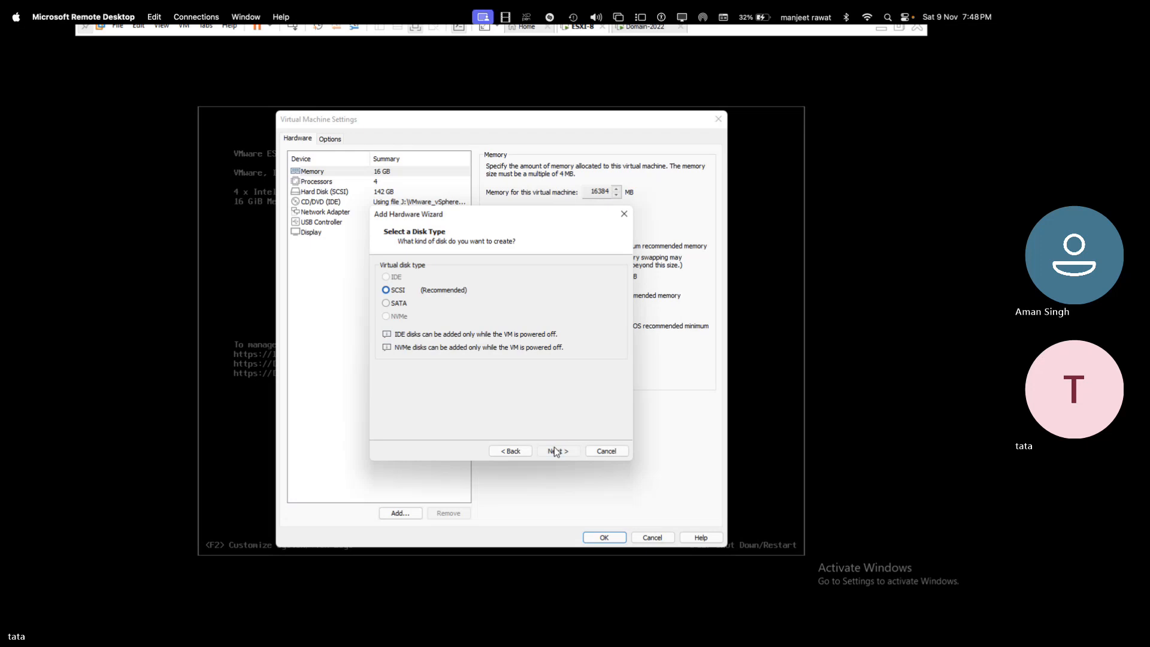
{"action": "left_click", "coordinate": [555, 451]}
{"action": "left_click", "coordinate": [555, 451]}
{"action": "type", "text": "2"}
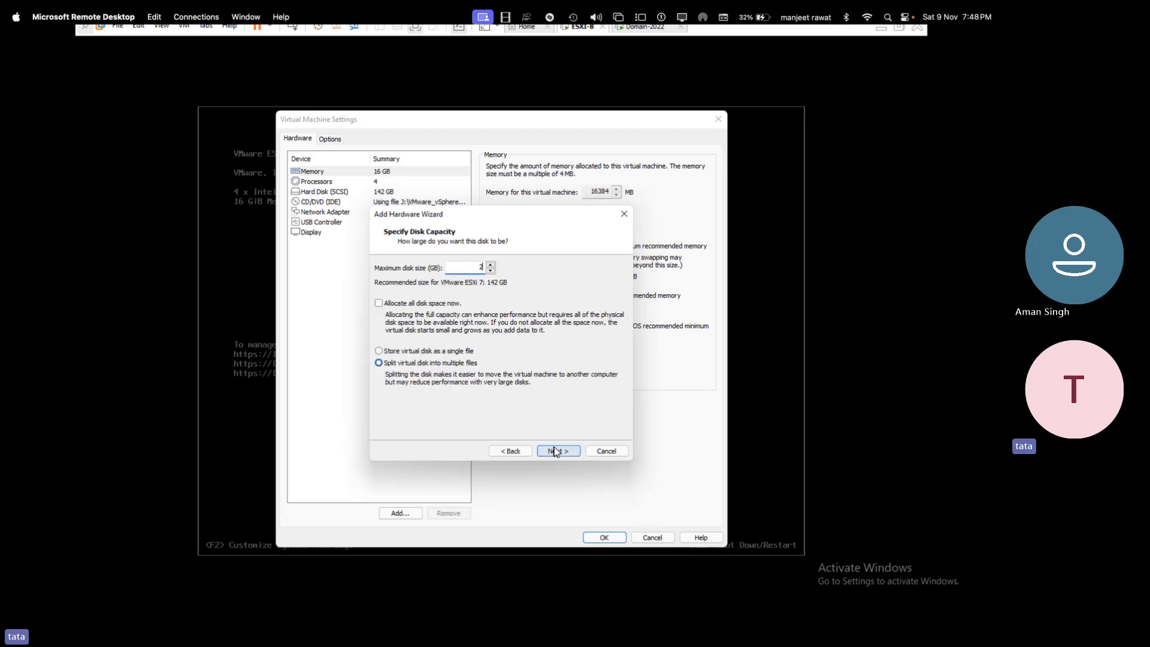
{"action": "type", "text": "50"}
{"action": "left_click", "coordinate": [567, 452]}
{"action": "left_click", "coordinate": [566, 451]}
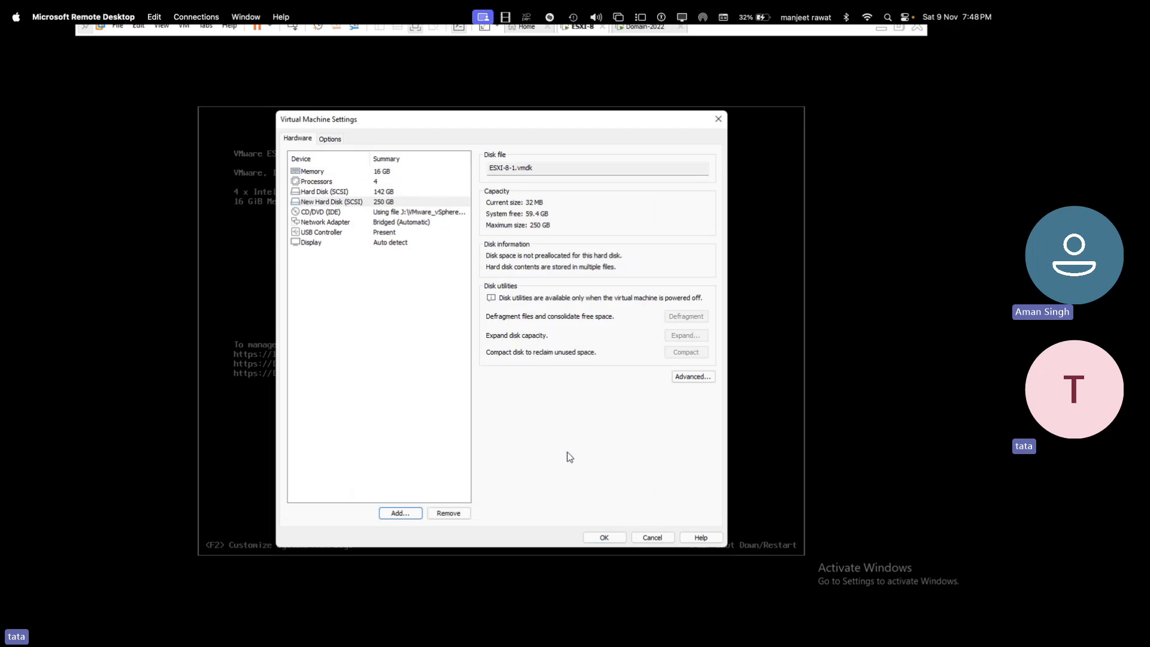
{"action": "left_click", "coordinate": [603, 538]}
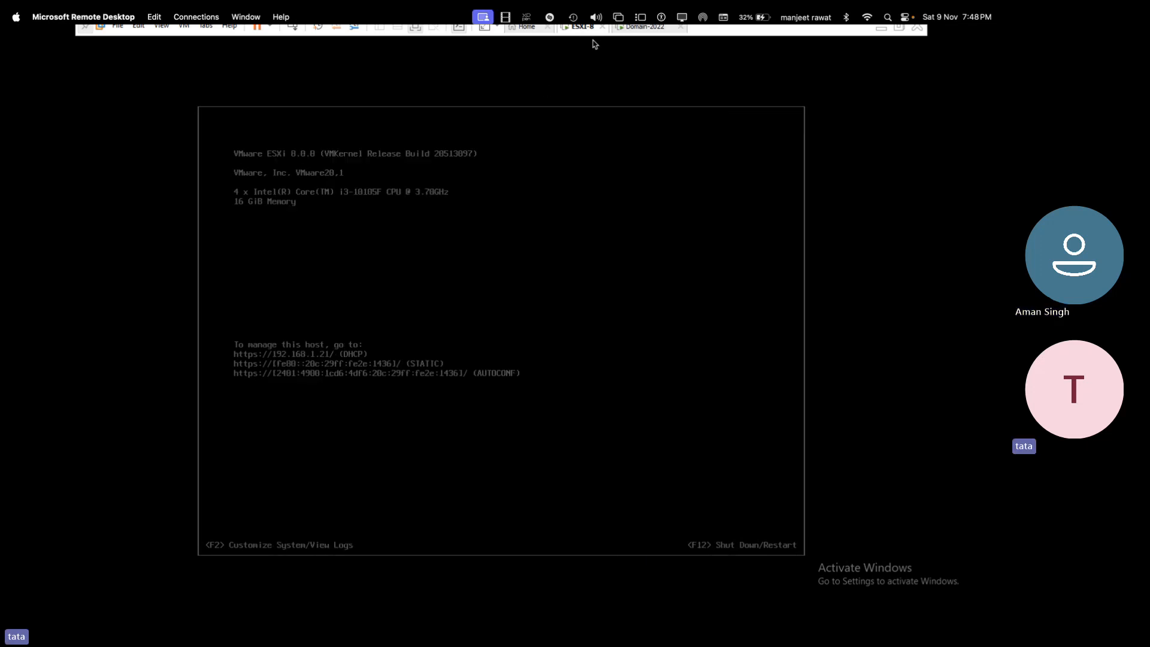
- Reset the ESXi-8 virtual machine so it reboots
{"action": "right_click", "coordinate": [590, 38]}
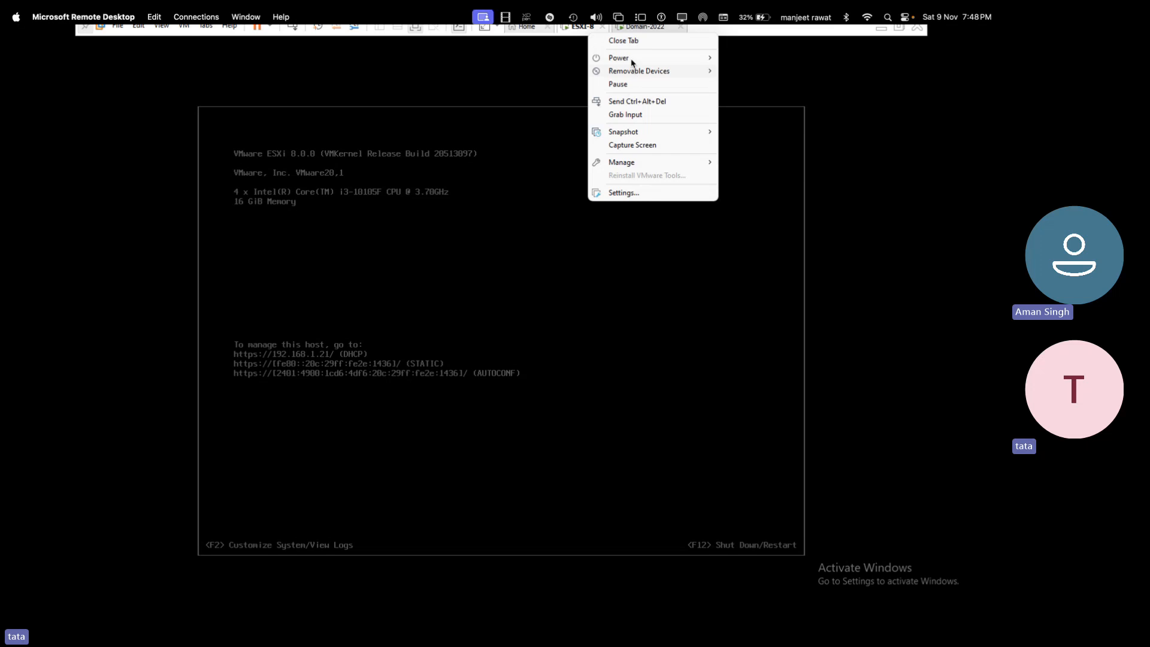
{"action": "mouse_move", "coordinate": [634, 60]}
{"action": "left_click", "coordinate": [743, 155]}
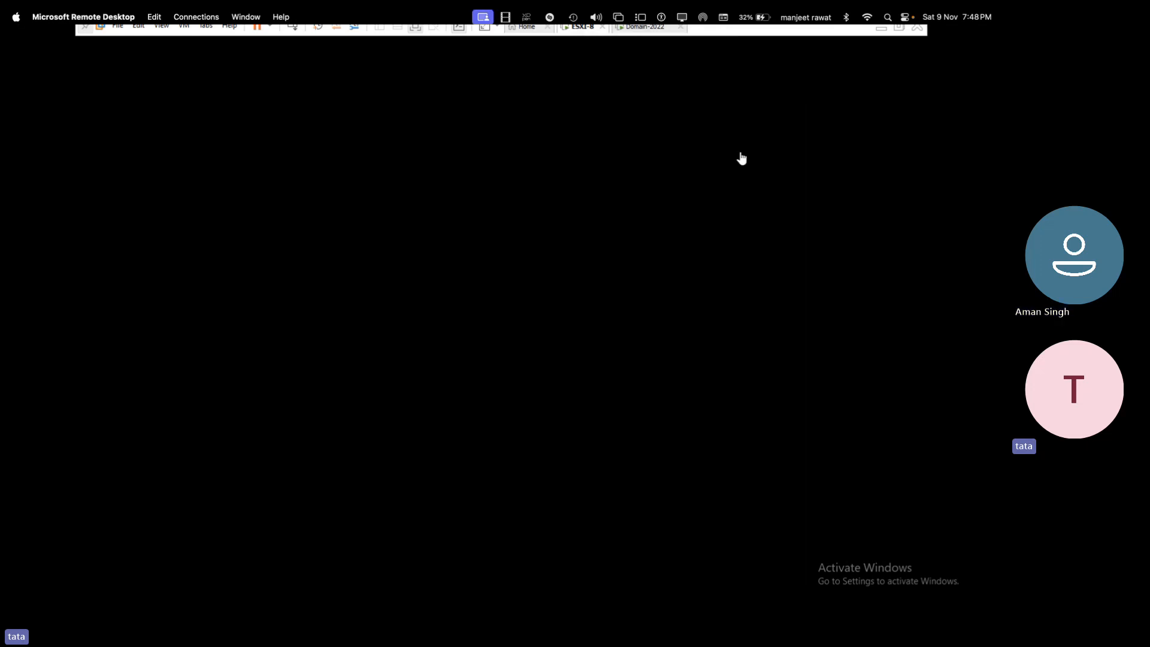
{"action": "key", "text": "ctrl+Left"}
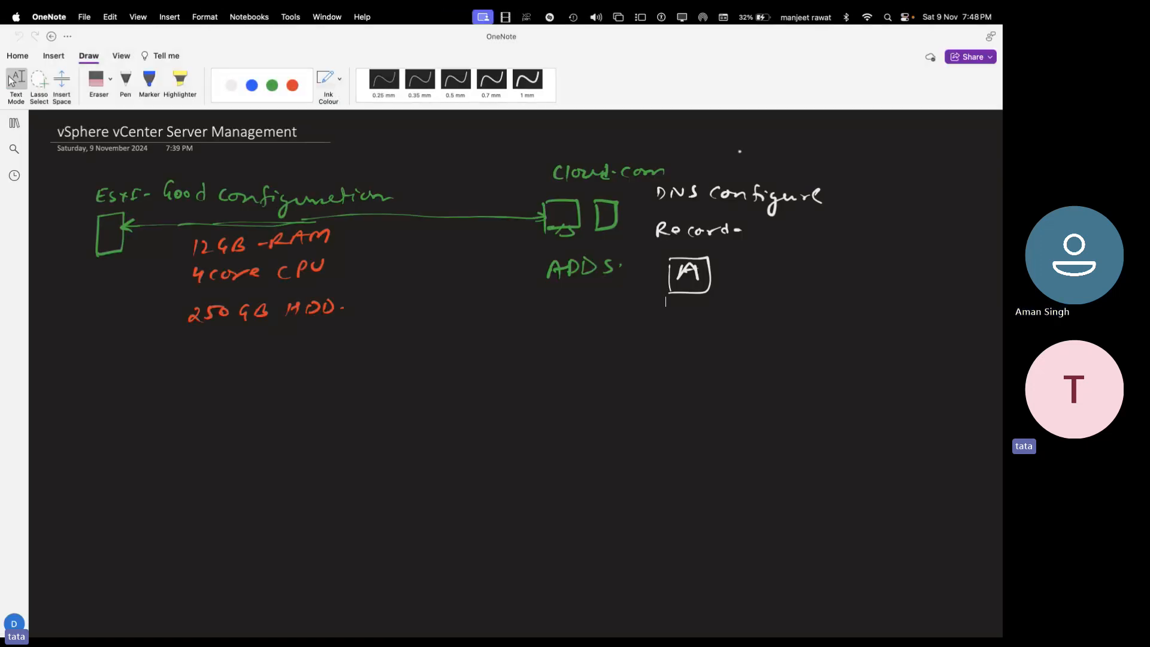
- Draw a white laptop labelled ESXI-GUI, joined by a dashed line to the 250GB HDD note
{"action": "left_click", "coordinate": [125, 81]}
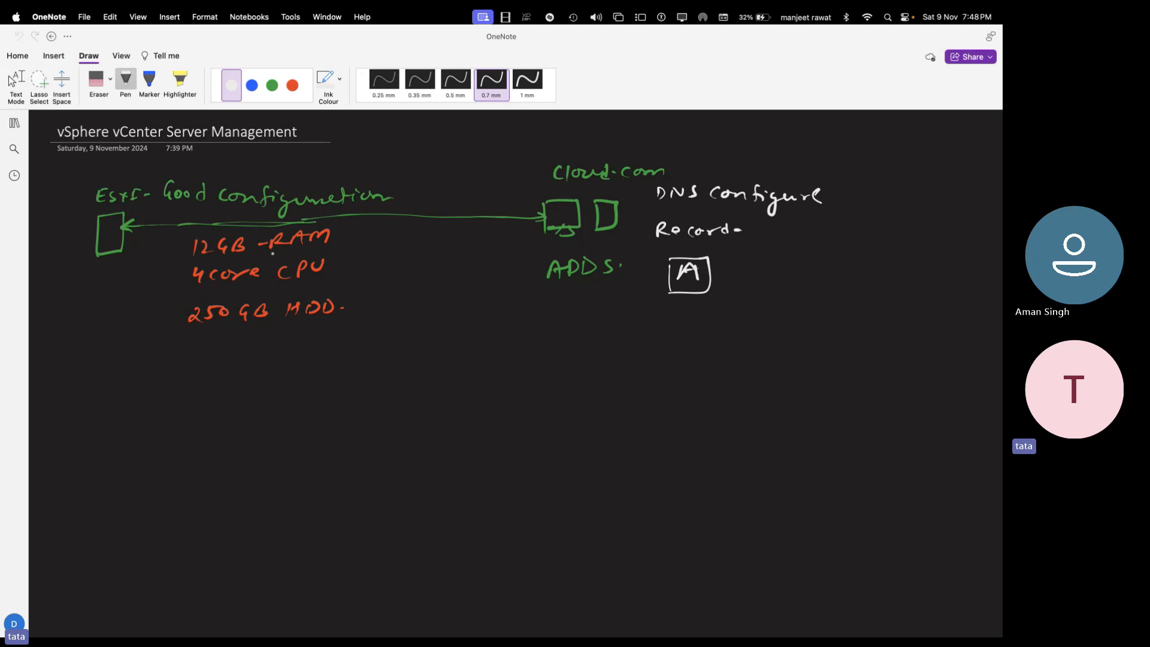
{"action": "left_click", "coordinate": [279, 88]}
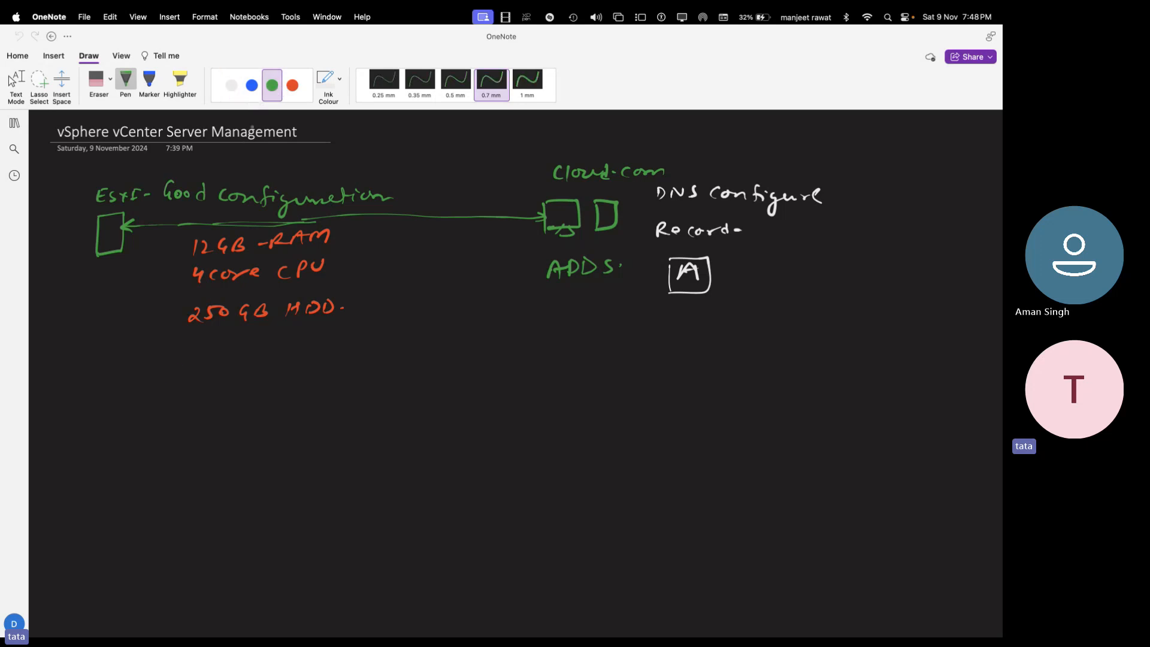
{"action": "left_click", "coordinate": [231, 86]}
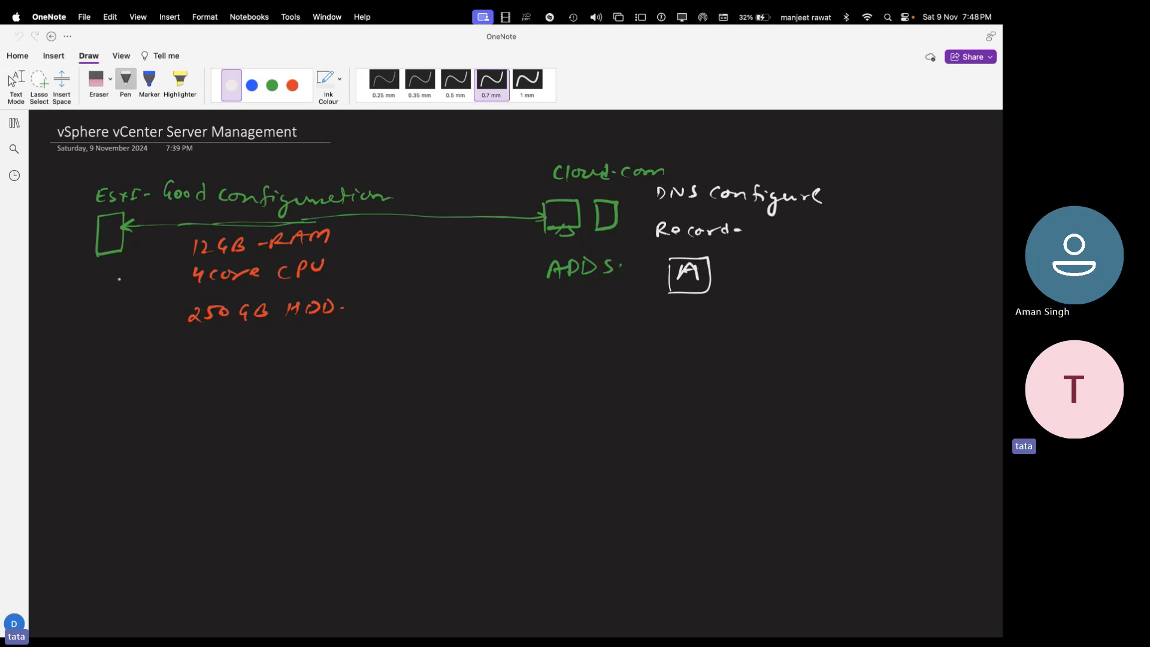
{"action": "mouse_move", "coordinate": [307, 418]}
{"action": "left_mouse_down"}
{"action": "mouse_move", "coordinate": [312, 390]}
{"action": "mouse_move", "coordinate": [346, 417]}
{"action": "mouse_move", "coordinate": [296, 427]}
{"action": "mouse_move", "coordinate": [340, 440]}
{"action": "left_mouse_up"}
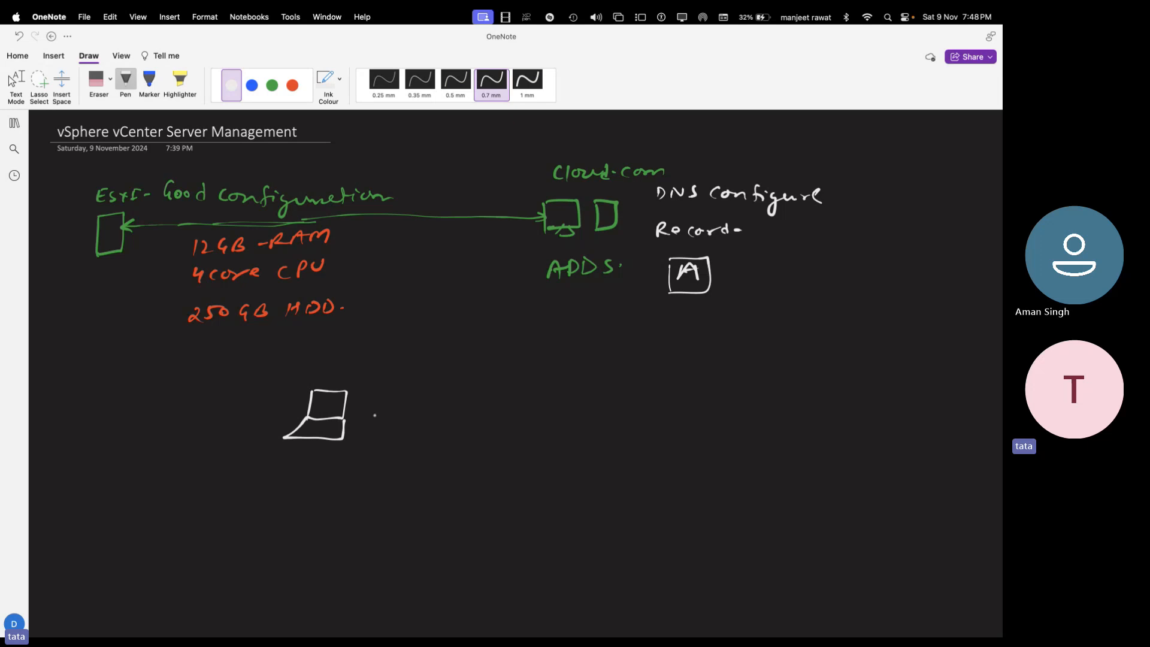
{"action": "mouse_move", "coordinate": [418, 406]}
{"action": "left_mouse_down"}
{"action": "mouse_move", "coordinate": [426, 418]}
{"action": "mouse_move", "coordinate": [444, 412]}
{"action": "left_mouse_up"}
{"action": "mouse_move", "coordinate": [463, 404]}
{"action": "left_mouse_down"}
{"action": "mouse_move", "coordinate": [459, 415]}
{"action": "mouse_move", "coordinate": [480, 406]}
{"action": "left_mouse_up"}
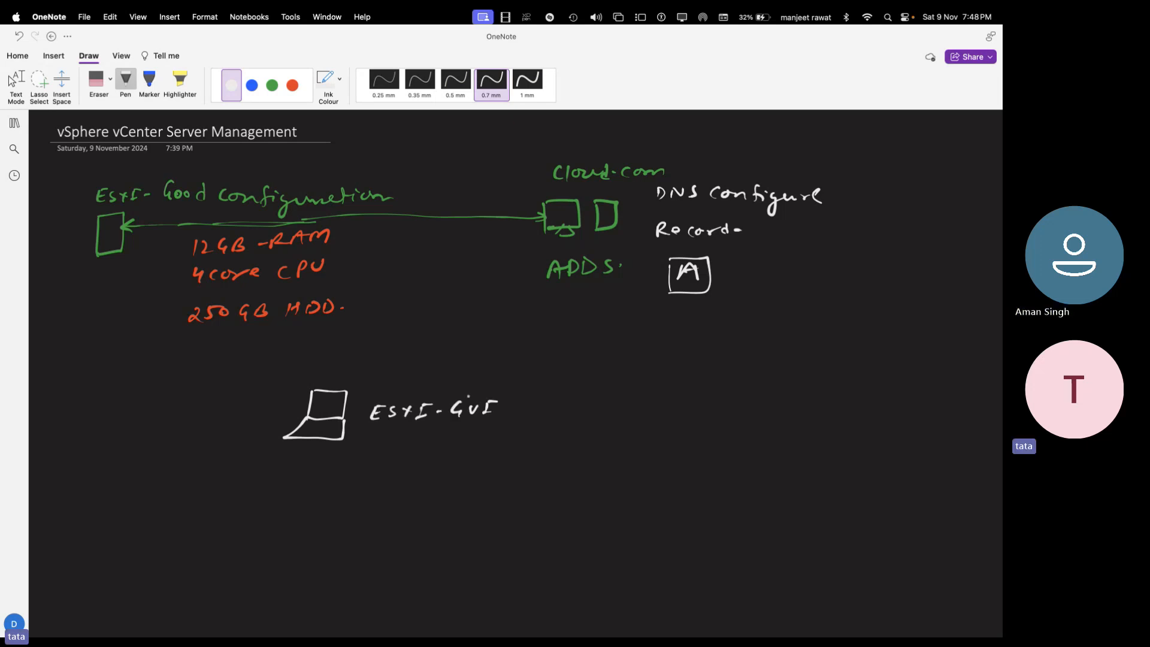
{"action": "left_click_drag", "start_coordinate": [261, 340], "coordinate": [269, 344]}
{"action": "left_click_drag", "start_coordinate": [283, 355], "coordinate": [304, 371]}
{"action": "left_click_drag", "start_coordinate": [309, 379], "coordinate": [314, 381]}
{"action": "left_click", "coordinate": [214, 357]}
{"action": "left_click", "coordinate": [16, 84]}
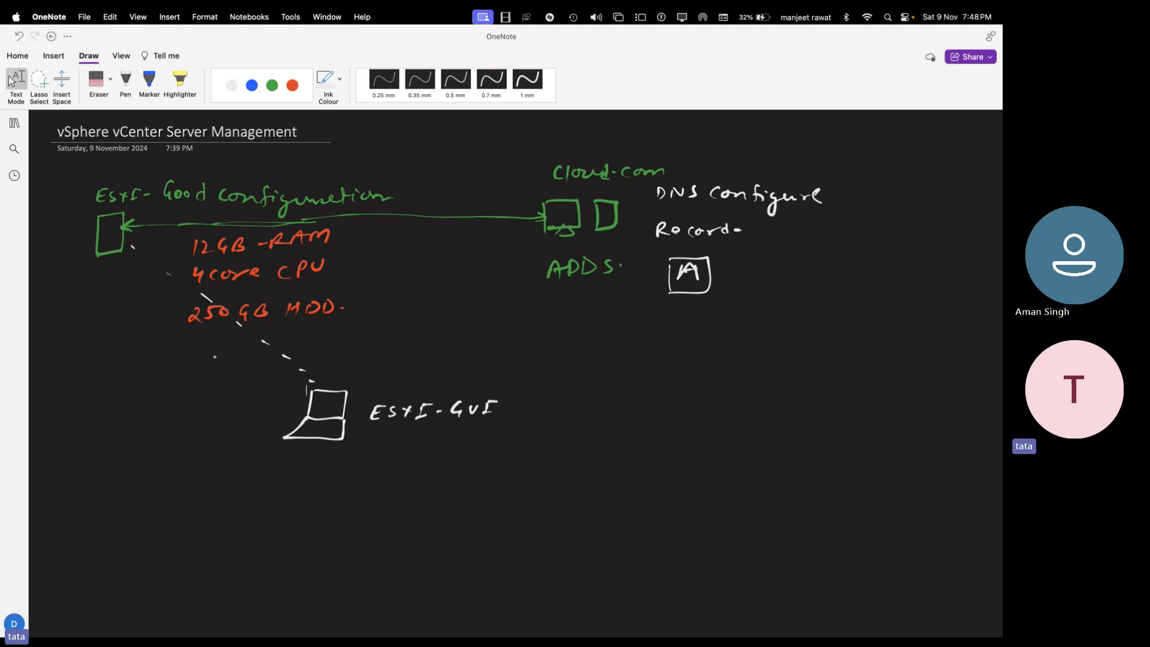
- Handwrite 'ISO of vCenter server Mount' beside the laptop in white ink
{"action": "left_click", "coordinate": [125, 81]}
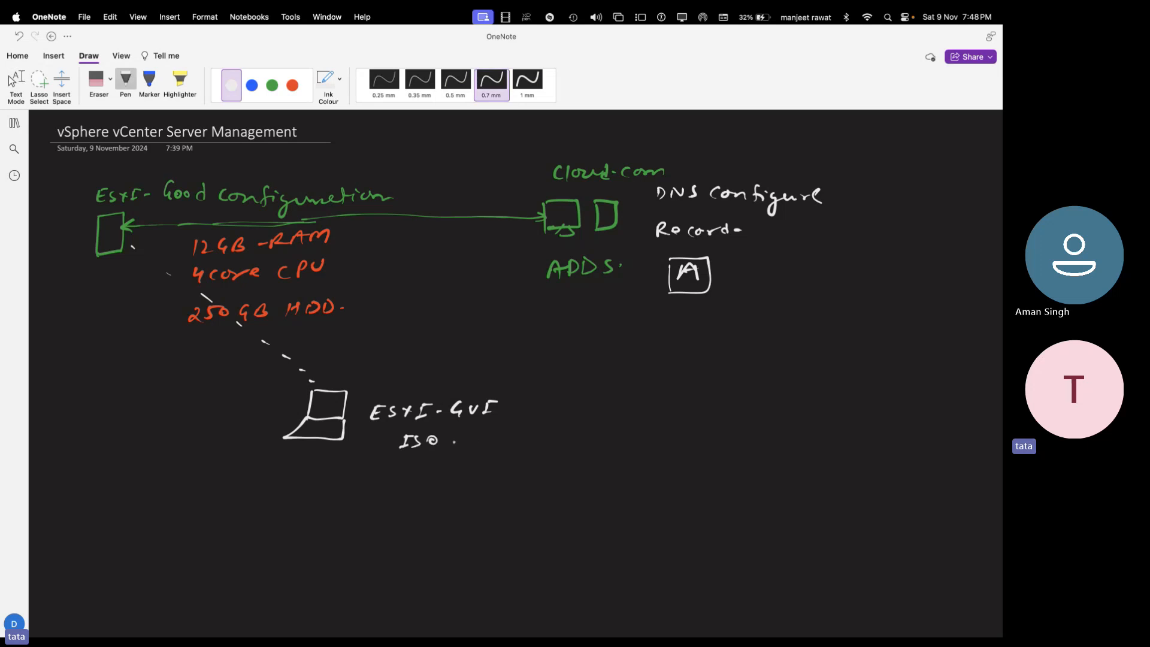
{"action": "left_click_drag", "start_coordinate": [468, 437], "coordinate": [466, 442]}
{"action": "left_click_drag", "start_coordinate": [479, 429], "coordinate": [473, 449]}
{"action": "left_click_drag", "start_coordinate": [396, 472], "coordinate": [445, 485]}
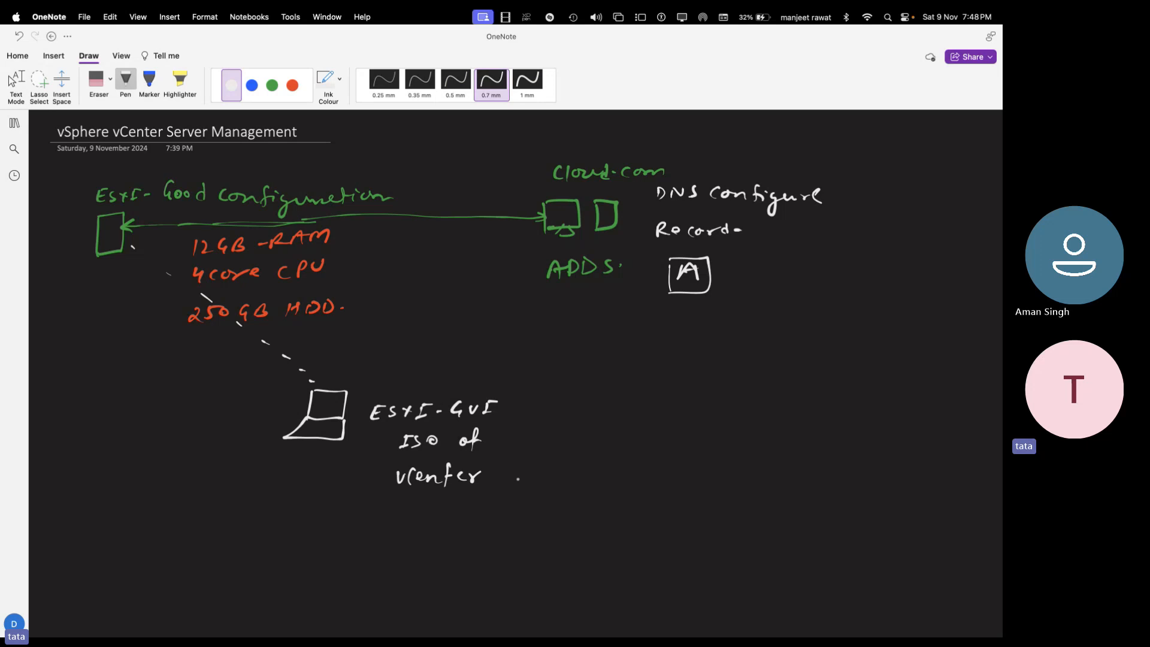
{"action": "left_click_drag", "start_coordinate": [516, 472], "coordinate": [508, 482]}
{"action": "left_click_drag", "start_coordinate": [520, 479], "coordinate": [569, 474]}
{"action": "left_click_drag", "start_coordinate": [576, 483], "coordinate": [592, 470]}
{"action": "left_click_drag", "start_coordinate": [452, 521], "coordinate": [590, 505]}
{"action": "left_click", "coordinate": [555, 509]}
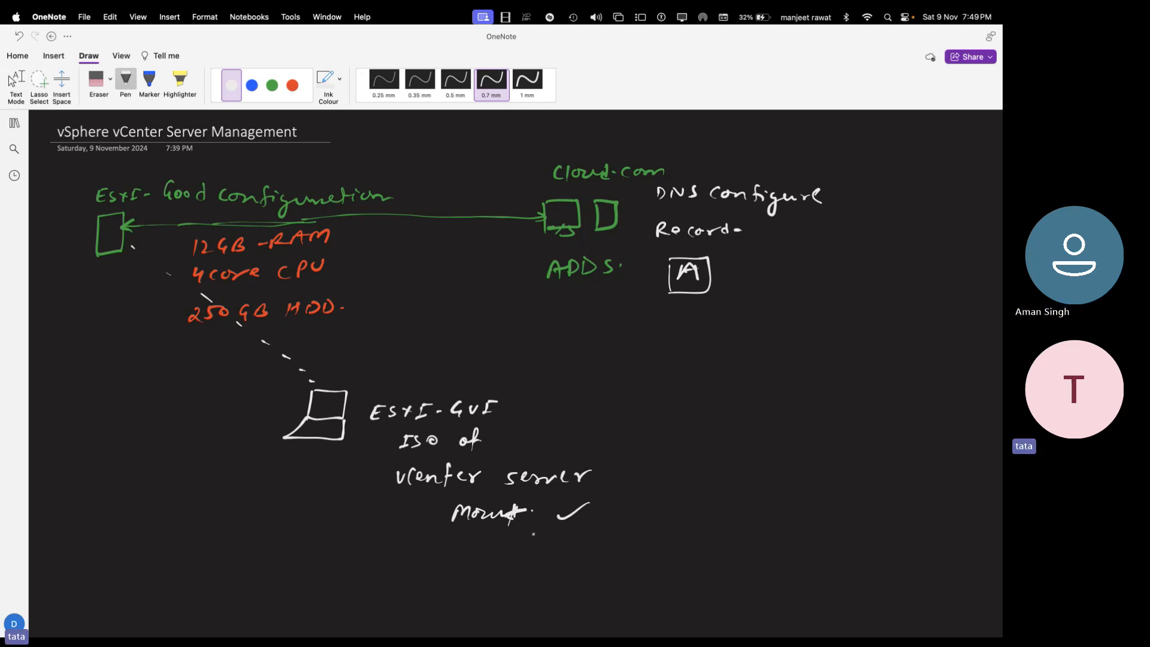
{"action": "key", "text": "Escape"}
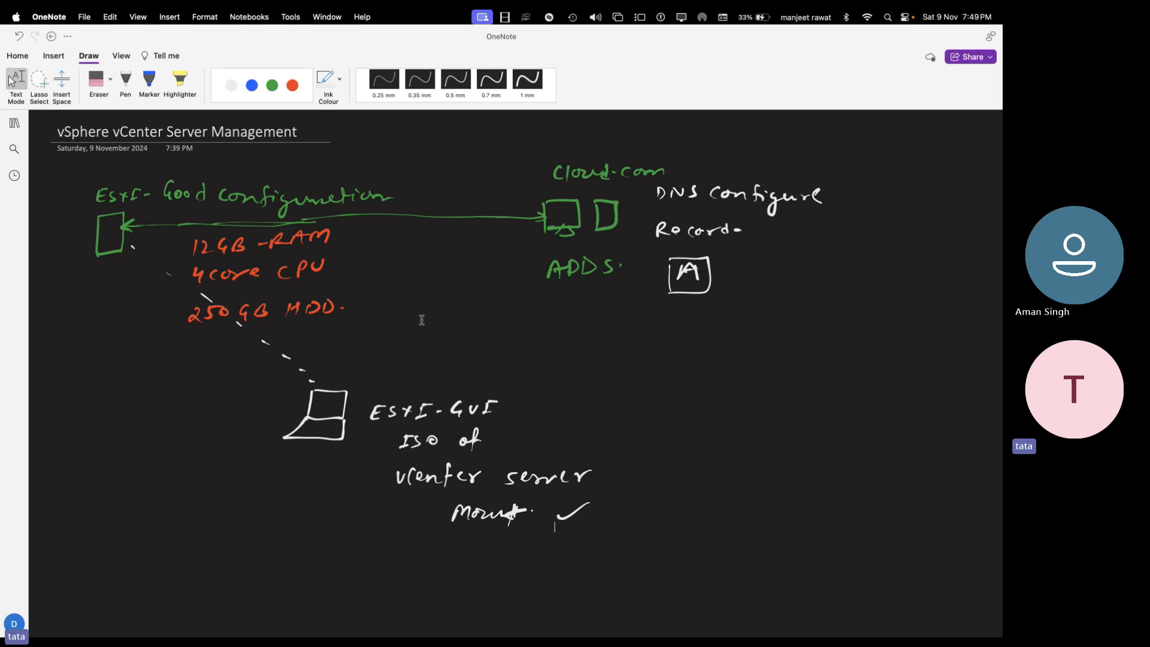
{"action": "key", "text": "ctrl+Right"}
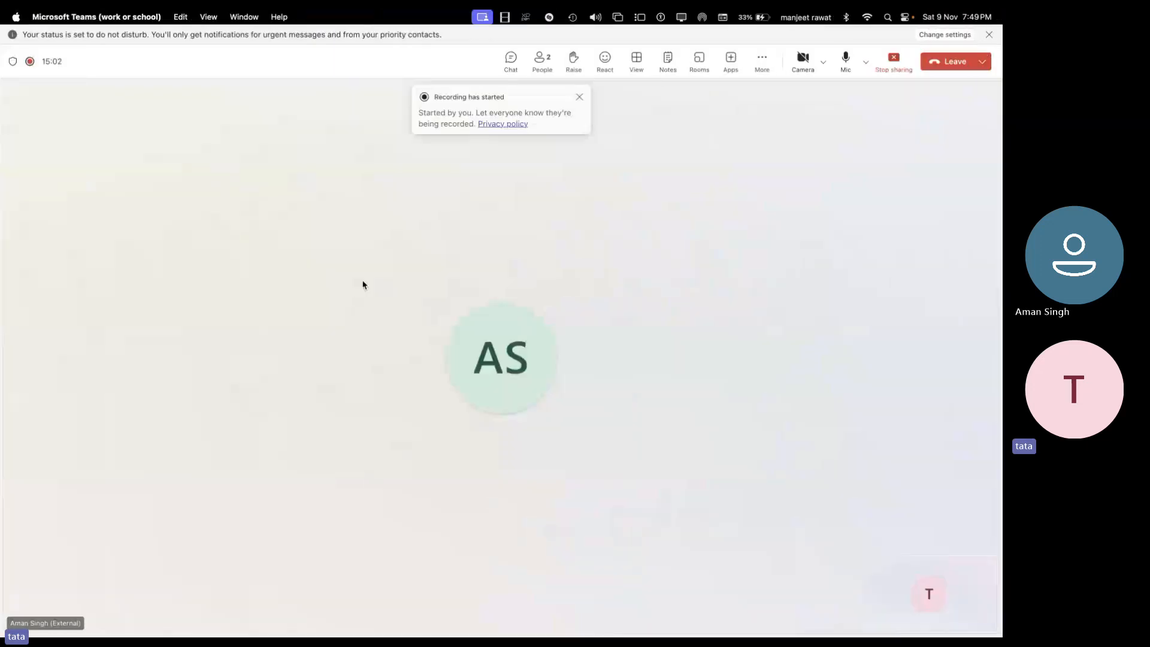
- Leave the ESXi console and reload the ESXi Host Client page in the browser
{"action": "key", "text": "ctrl+Right"}
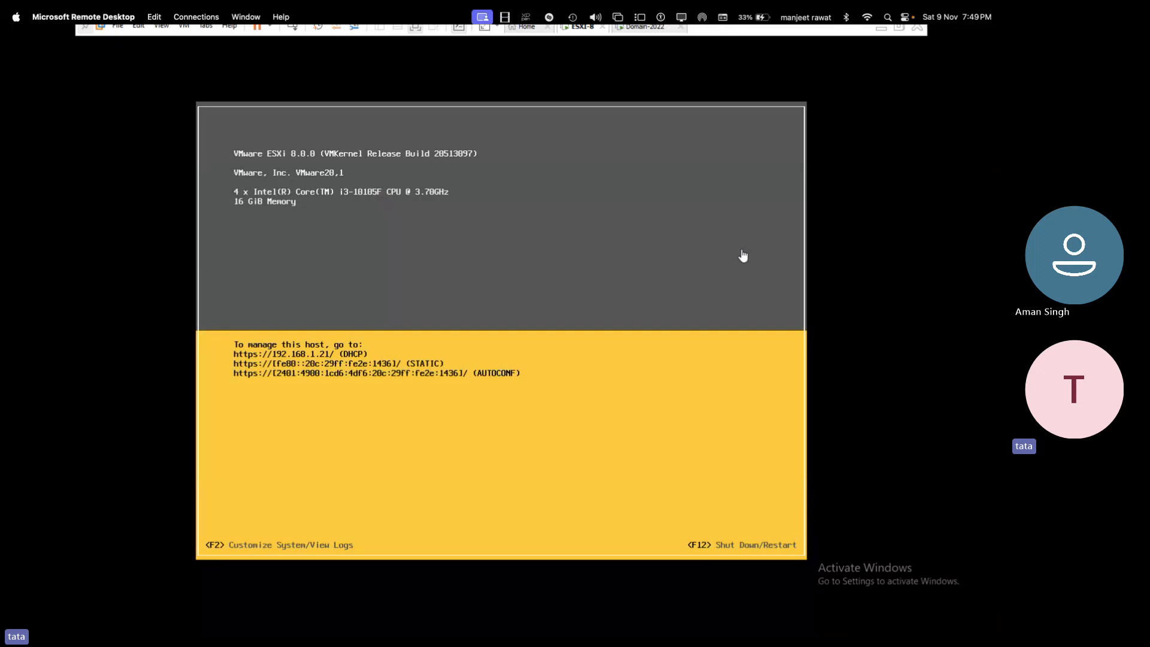
{"action": "left_click", "coordinate": [882, 28]}
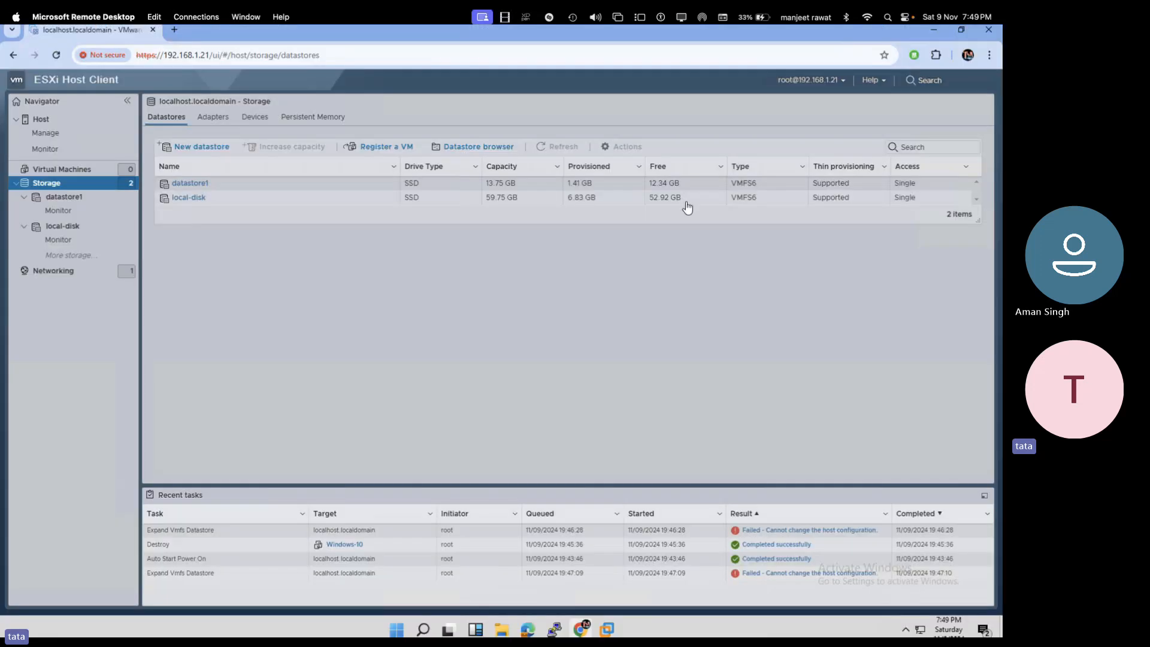
{"action": "left_click", "coordinate": [248, 56]}
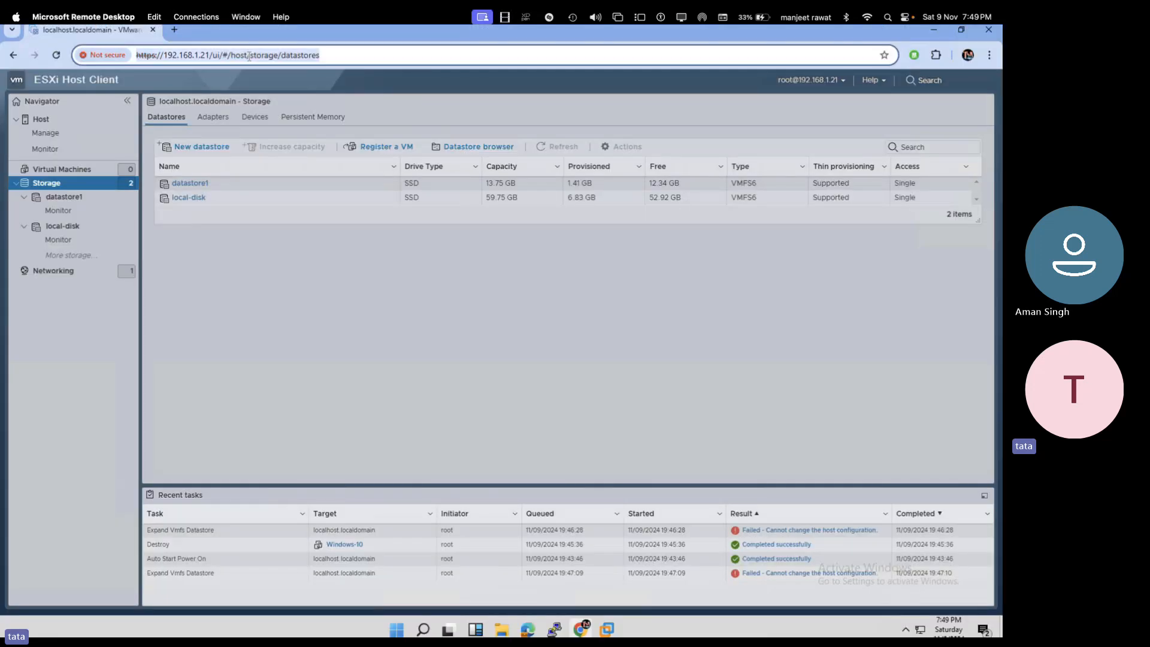
{"action": "key", "text": "Return"}
- Log in to the Host Client as root with the account password
{"action": "left_click", "coordinate": [88, 275]}
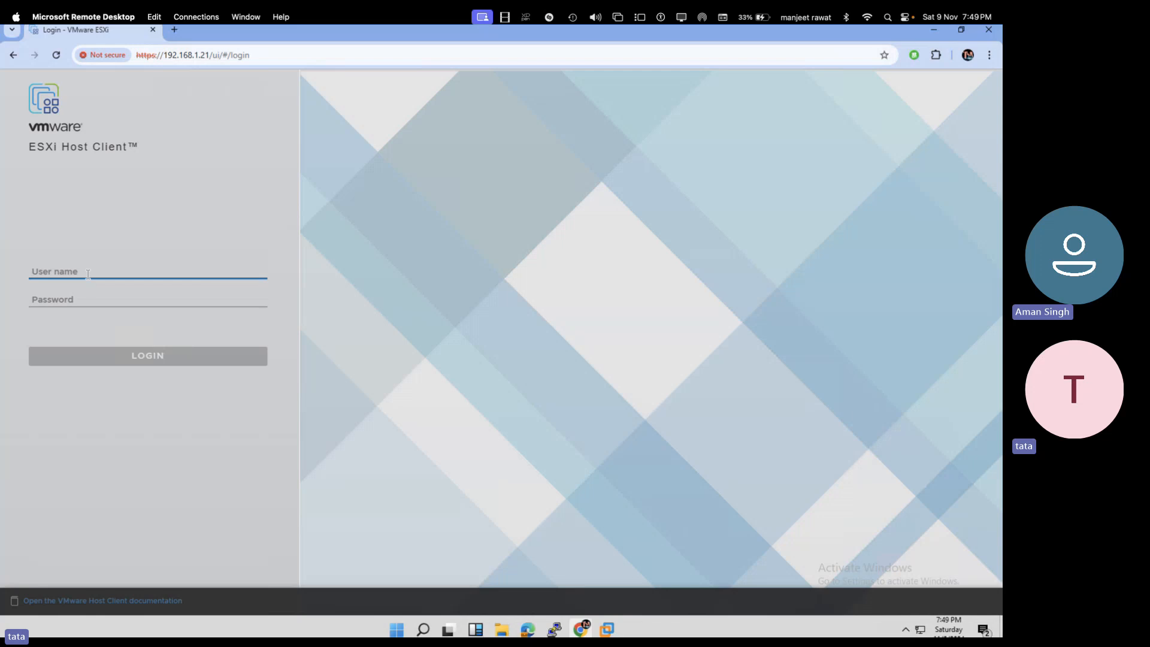
{"action": "type", "text": "root"}
{"action": "key", "text": "Tab"}
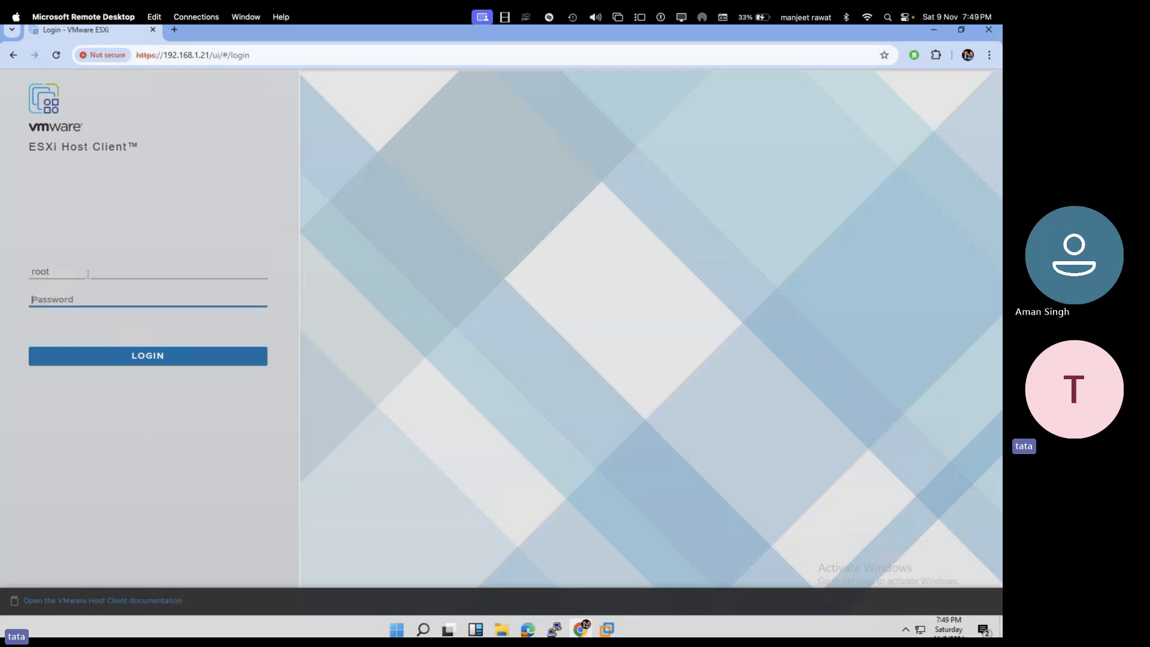
{"action": "type", "text": "aaaaaaaaa"}
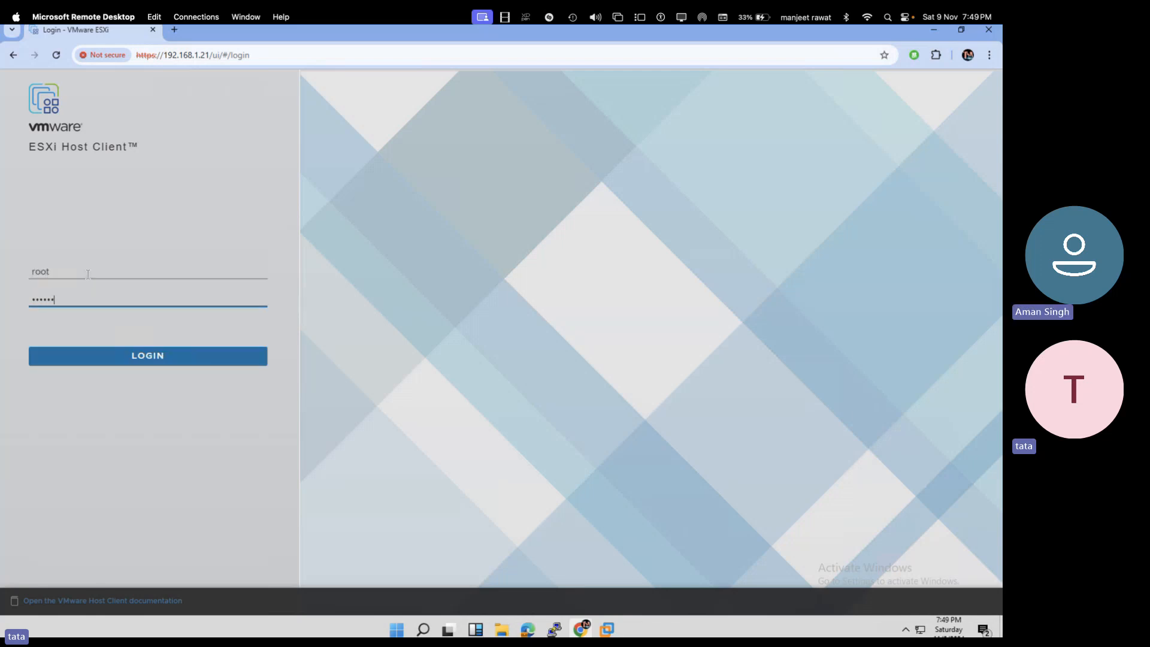
{"action": "key", "text": "Return"}
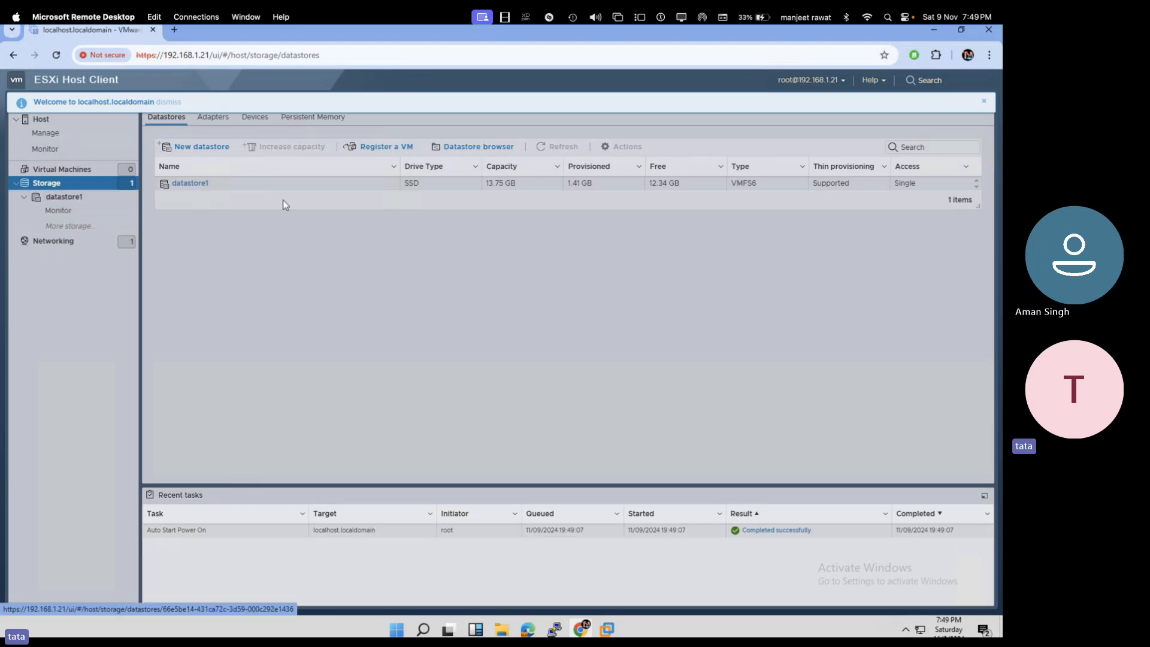
- Start a new VMFS datastore and name it VCSA-Storage
{"action": "left_click", "coordinate": [208, 149]}
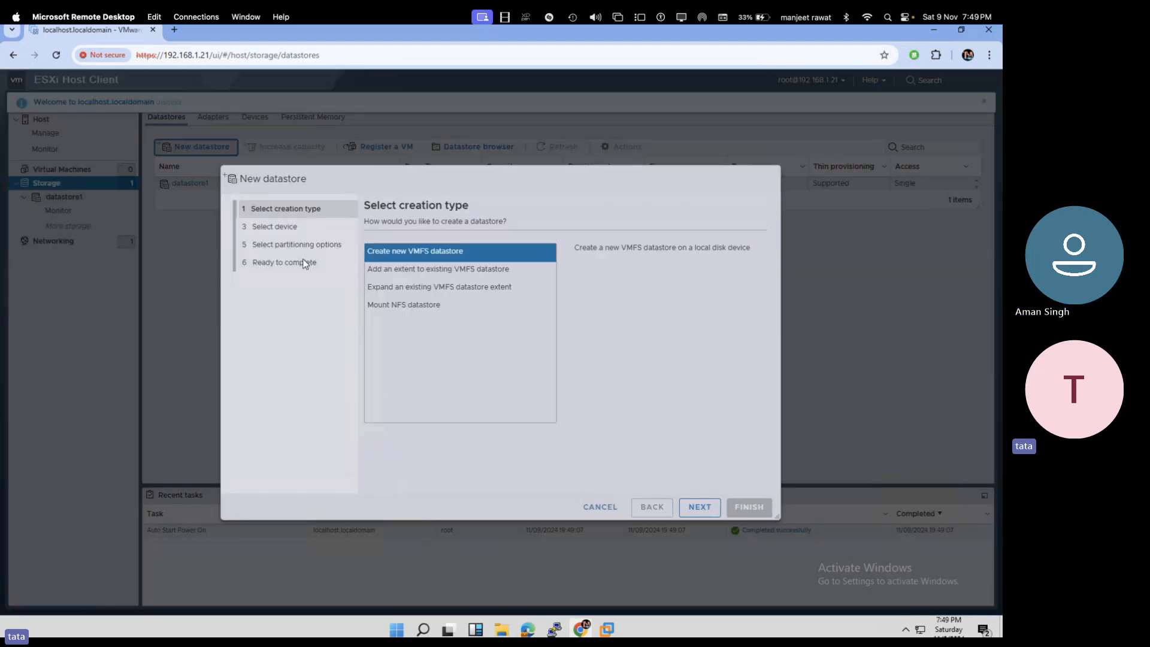
{"action": "left_click", "coordinate": [703, 508]}
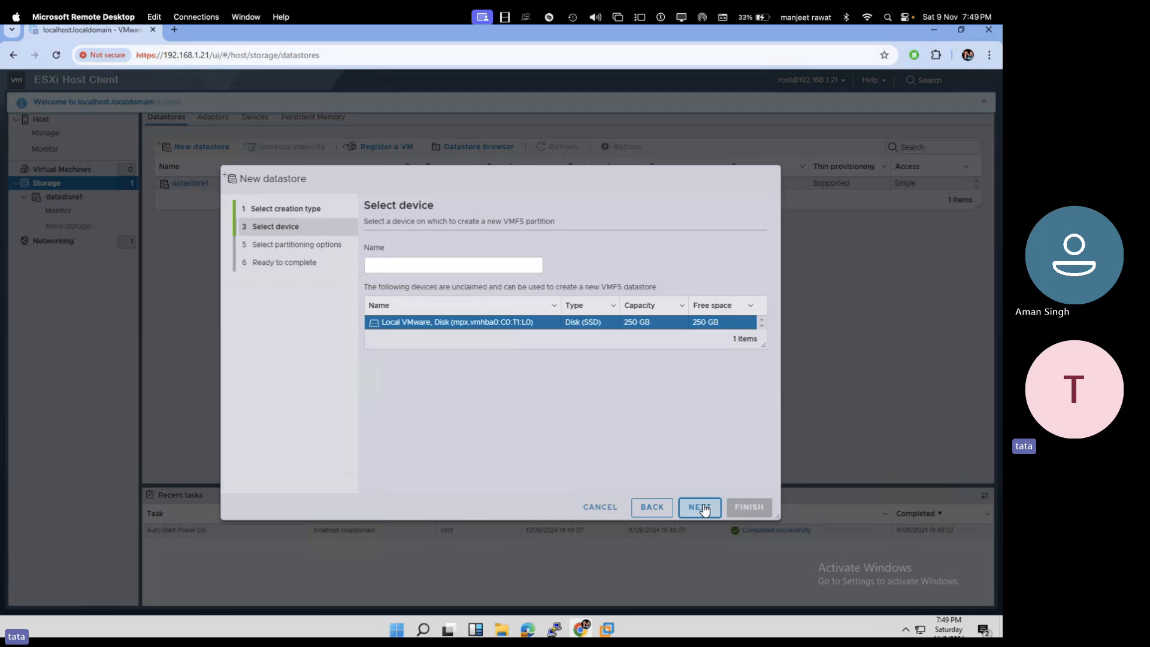
{"action": "type", "text": "vCnet"}
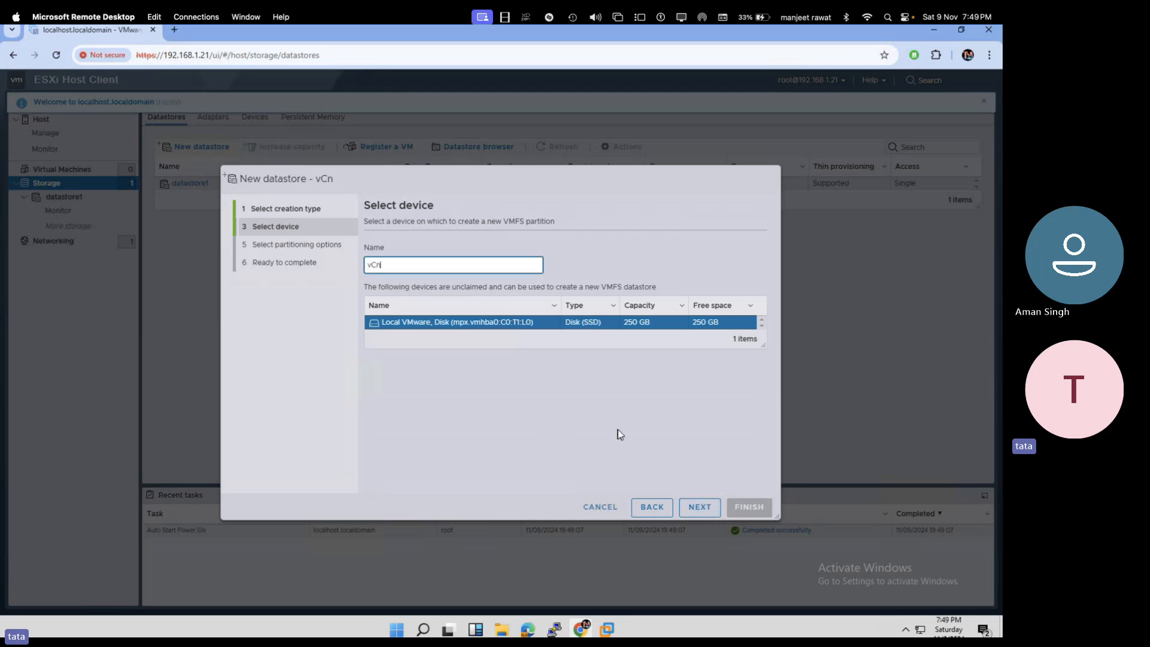
{"action": "key", "text": "BackSpace"}
{"action": "key", "text": "BackSpace"}
{"action": "key", "text": "BackSpace"}
{"action": "type", "text": "ent0"}
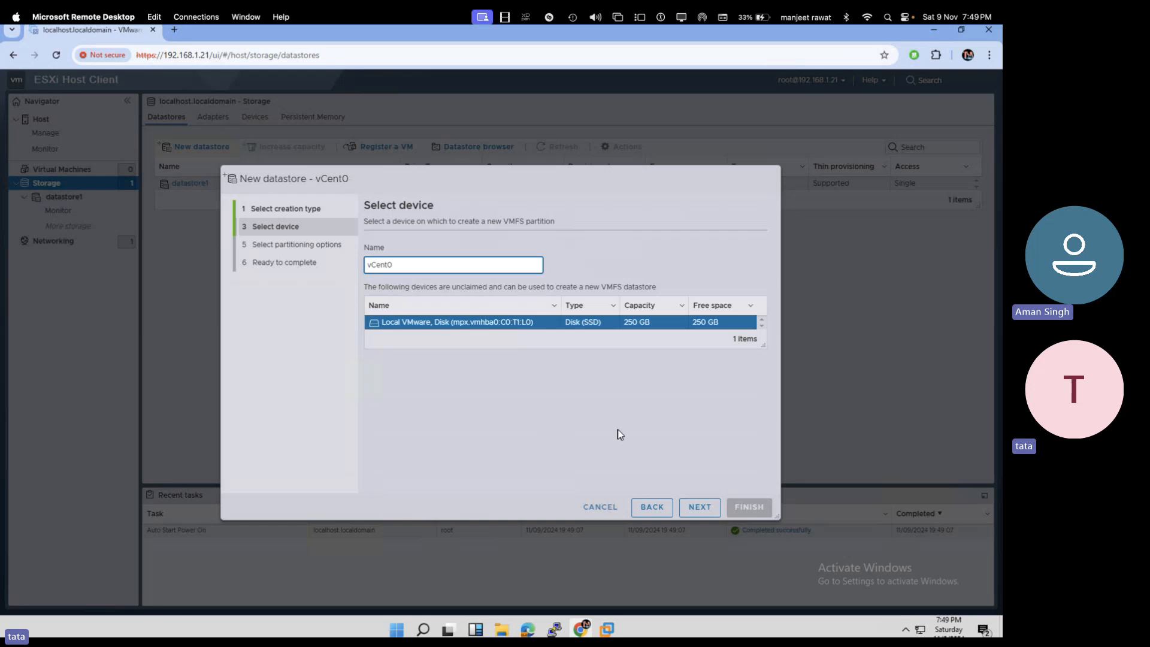
{"action": "key", "text": "BackSpace"}
{"action": "key", "text": "BackSpace"}
{"action": "key", "text": "BackSpace"}
{"action": "key", "text": "BackSpace"}
{"action": "key", "text": "BackSpace"}
{"action": "key", "text": "BackSpace"}
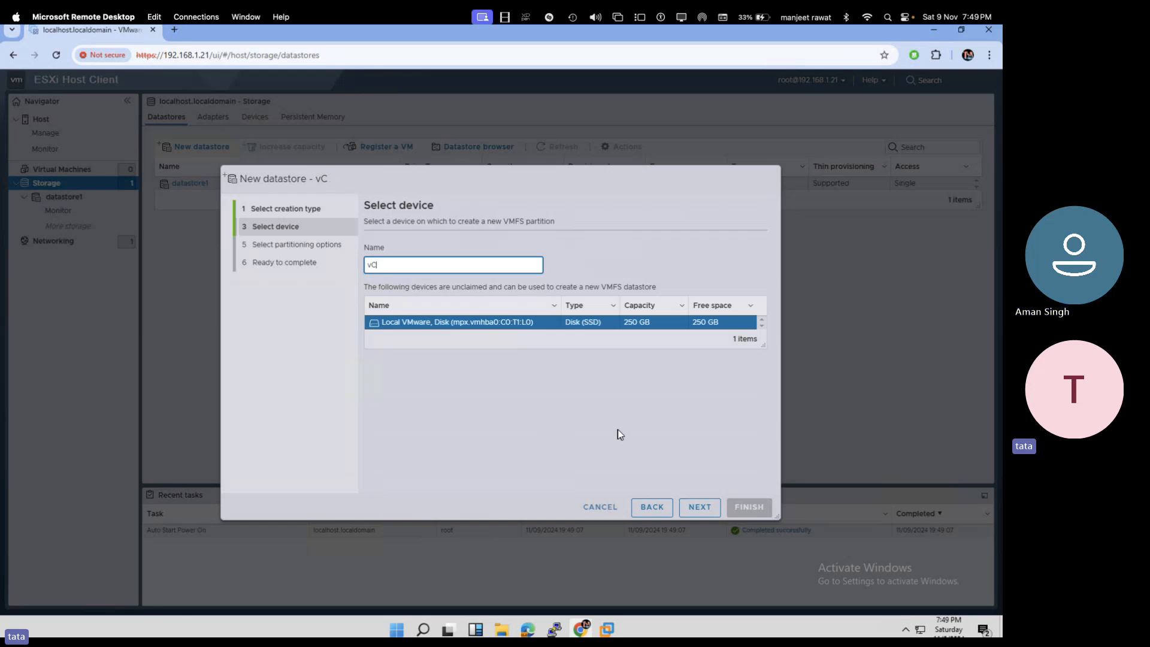
{"action": "type", "text": "VCSA-Stio"}
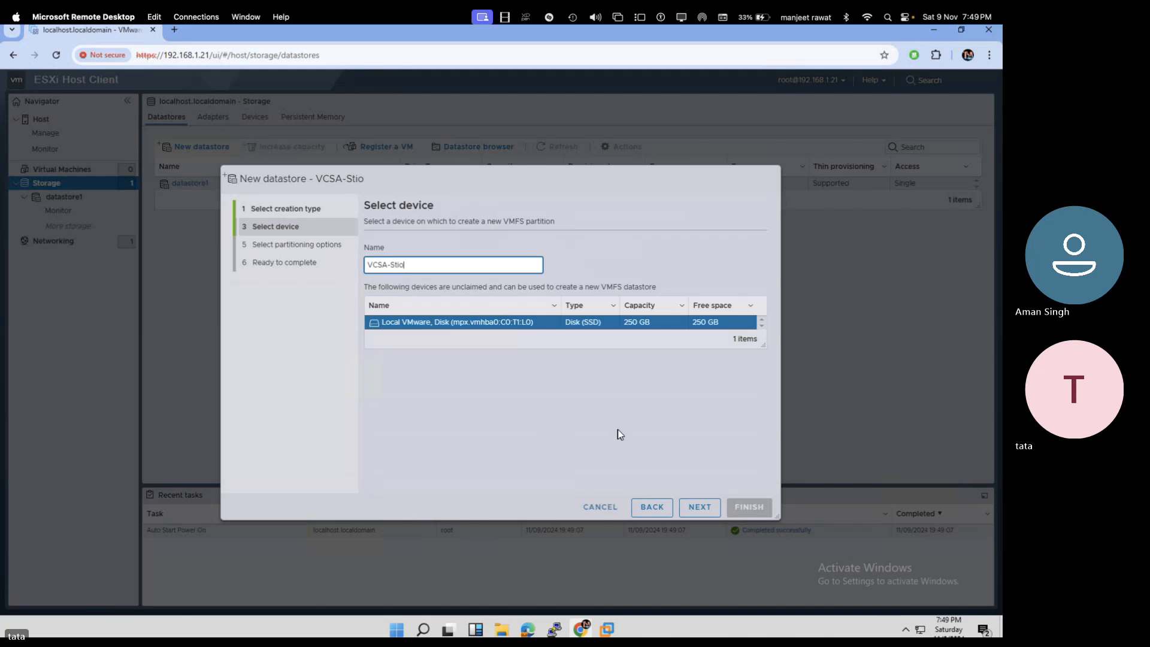
{"action": "key", "text": "BackSpace"}
{"action": "key", "text": "BackSpace"}
{"action": "type", "text": "porage"}
- Use the full 250 GB disk with VMFS 6, confirm erasing it, and finish
{"action": "left_click", "coordinate": [698, 508]}
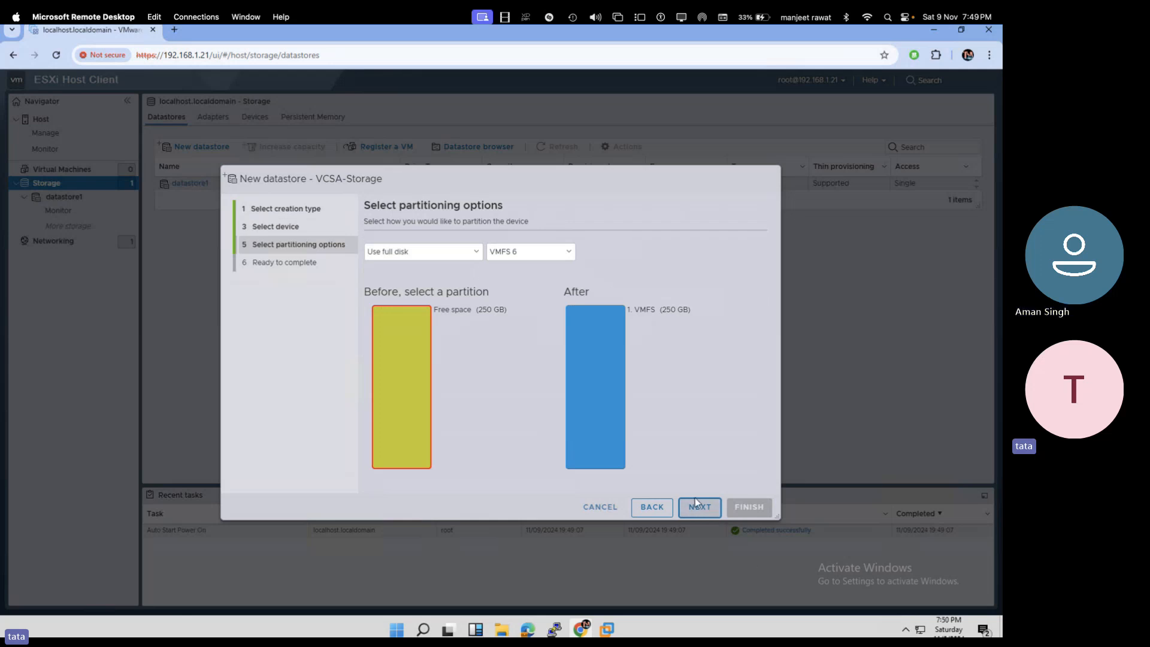
{"action": "left_click", "coordinate": [695, 503]}
{"action": "left_click", "coordinate": [746, 512]}
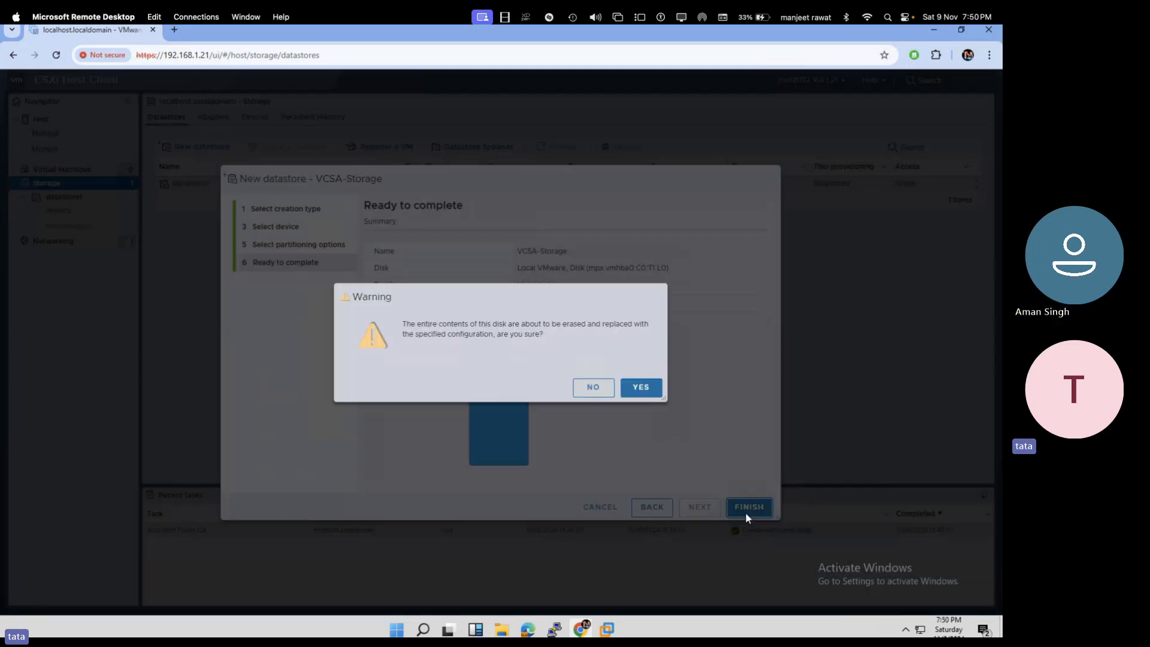
{"action": "left_click", "coordinate": [630, 389]}
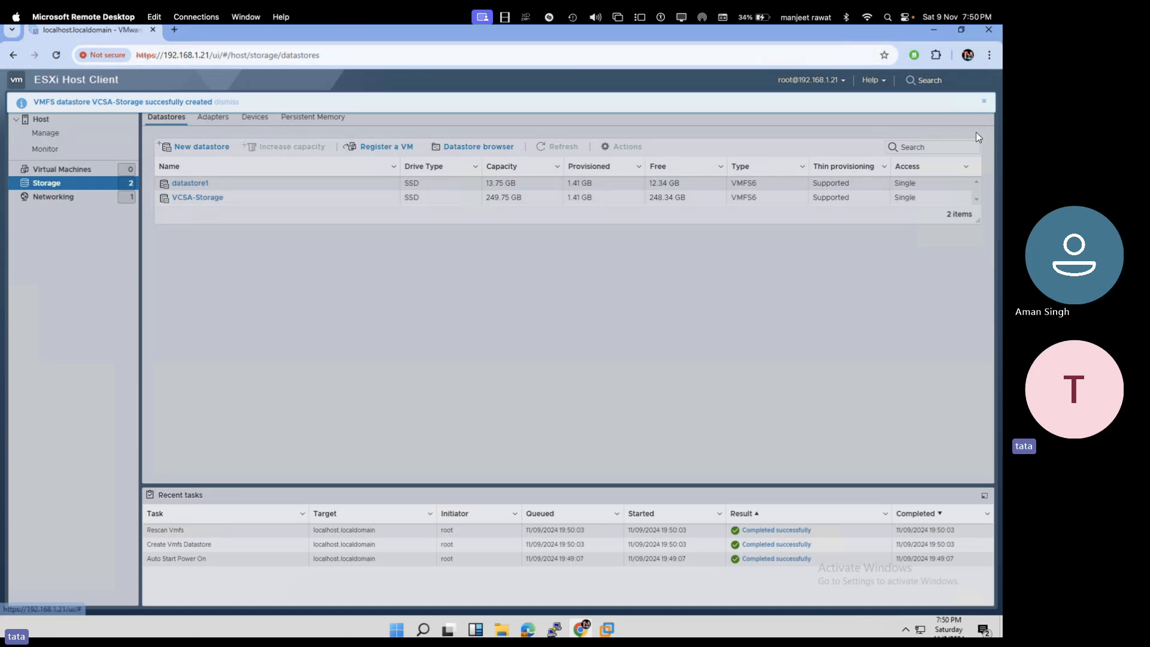
{"action": "left_click", "coordinate": [983, 103]}
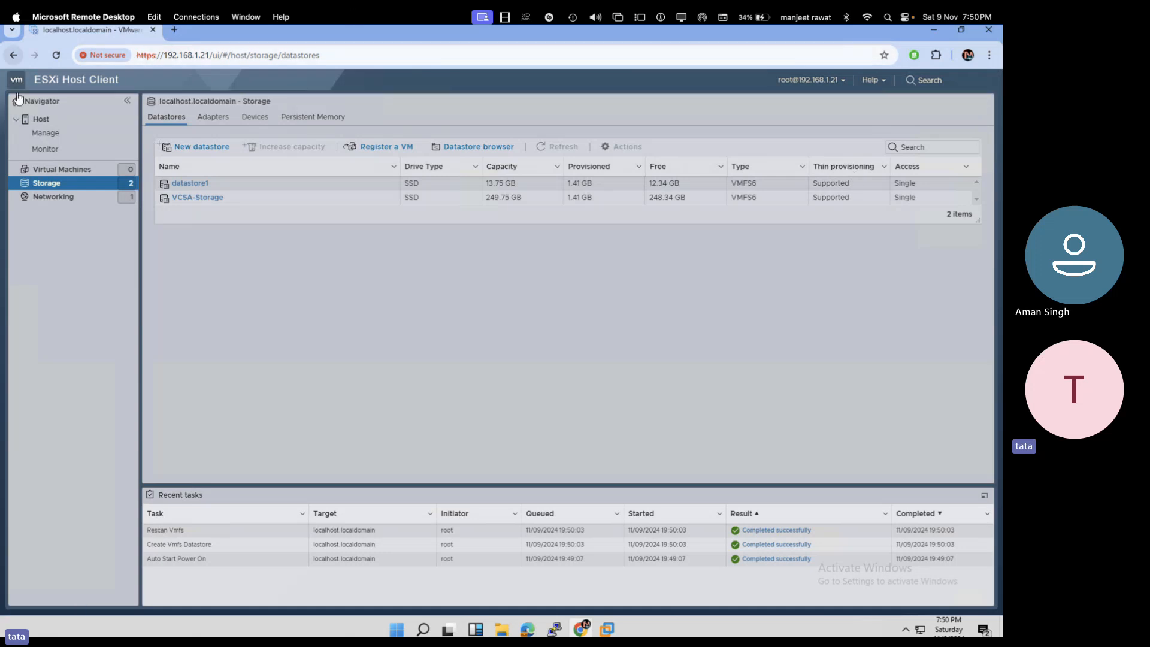
- Open Join domain under Host > Manage > Security & users > Authentication, then switch to Domain-2022
{"action": "left_click", "coordinate": [42, 119]}
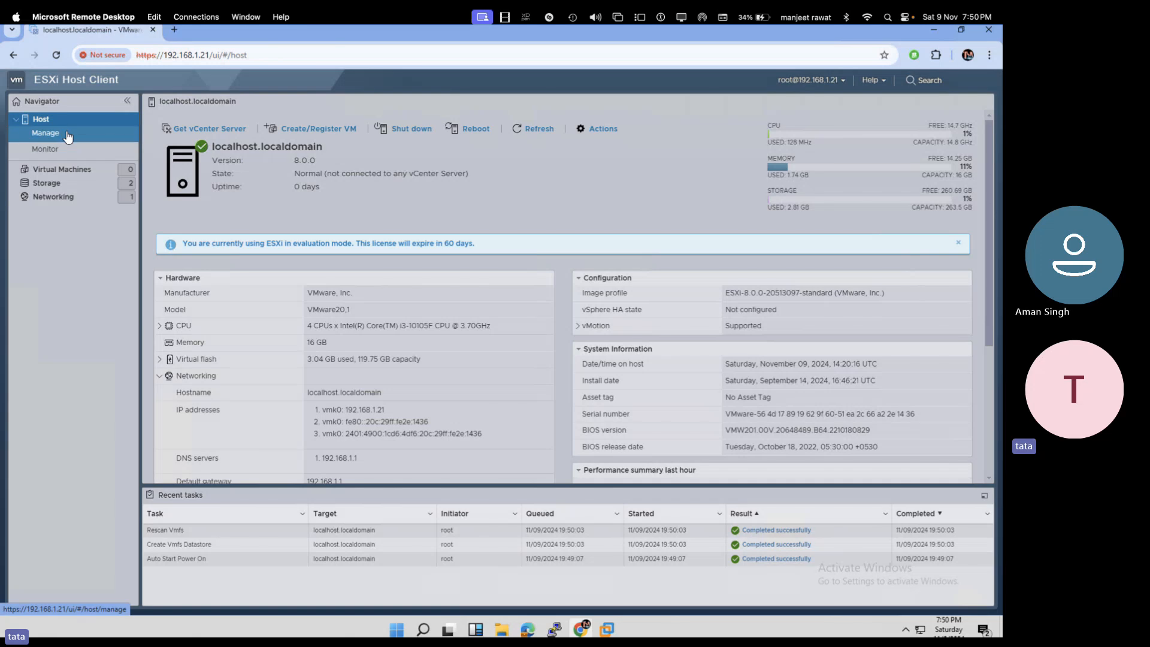
{"action": "left_click", "coordinate": [45, 132]}
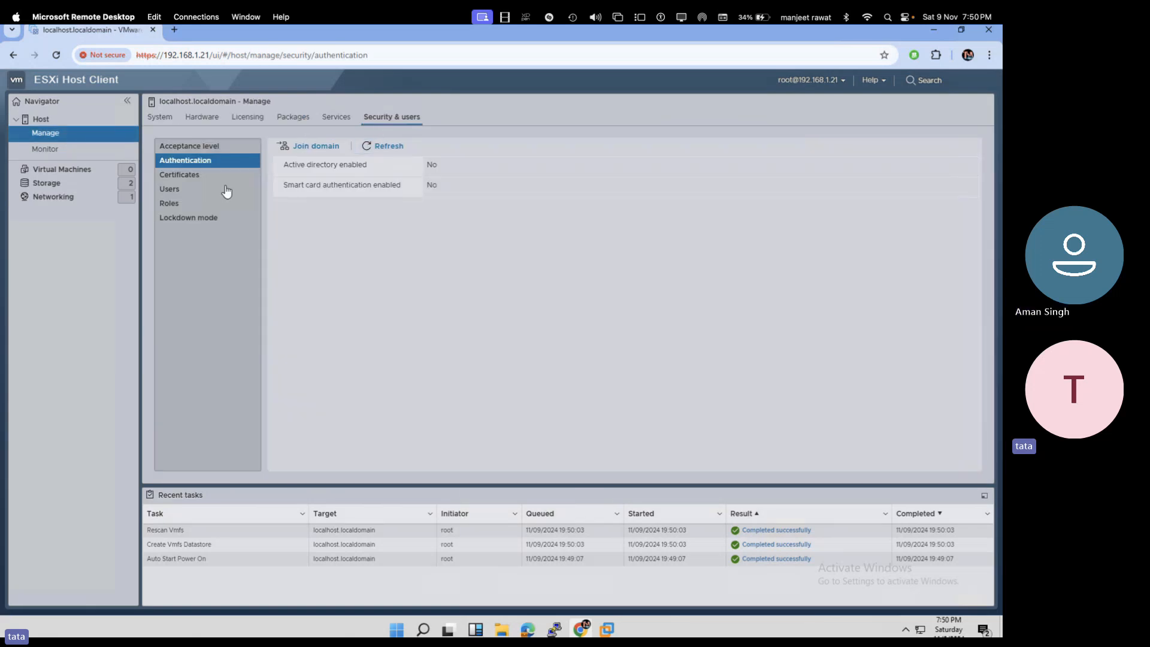
{"action": "left_click", "coordinate": [193, 162]}
{"action": "left_click", "coordinate": [315, 146]}
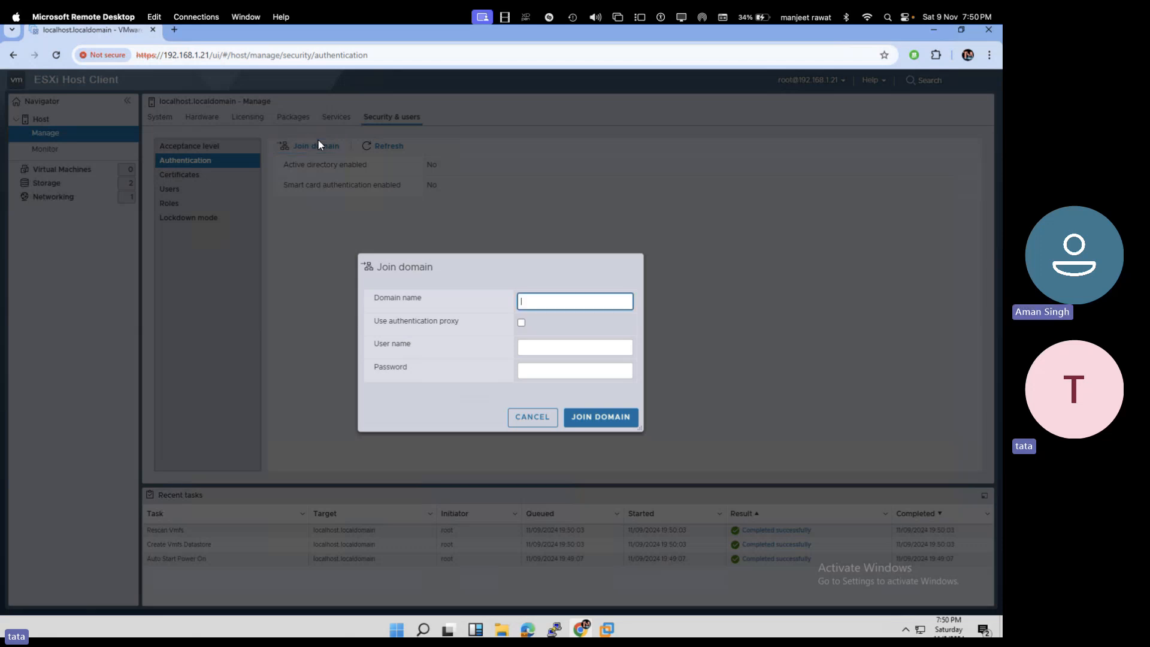
{"action": "mouse_move", "coordinate": [607, 629]}
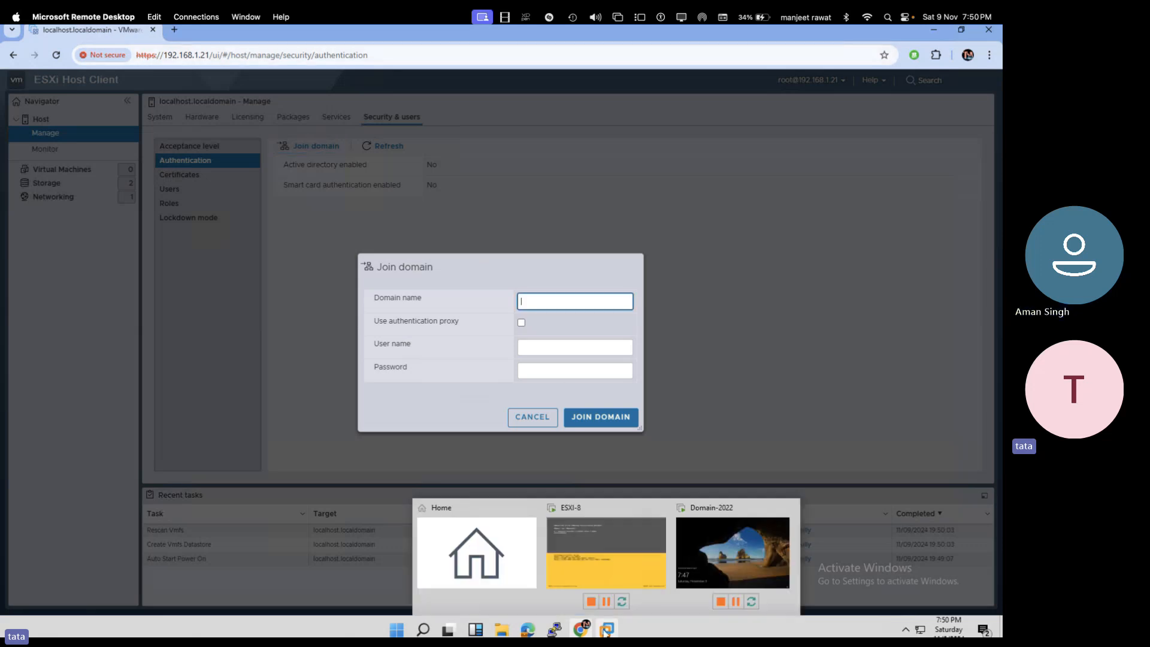
{"action": "left_click", "coordinate": [616, 559]}
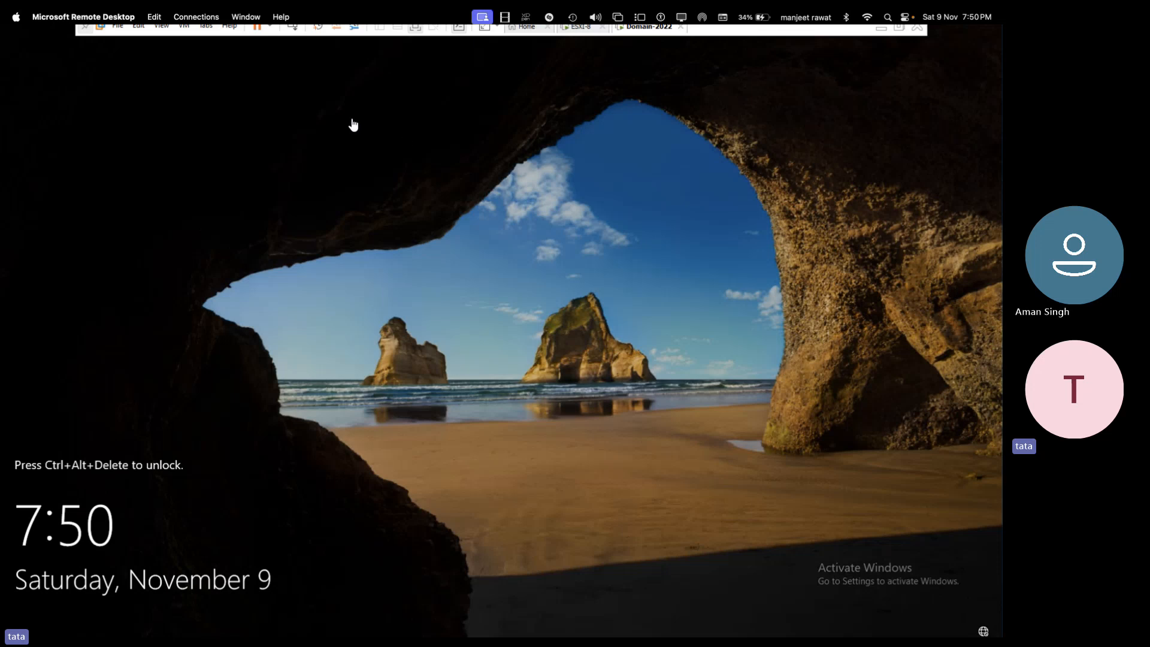
- Sign in to Domain-2022 as administrator, closing Server Manager and the shutdown-reason prompt
{"action": "left_click", "coordinate": [292, 29]}
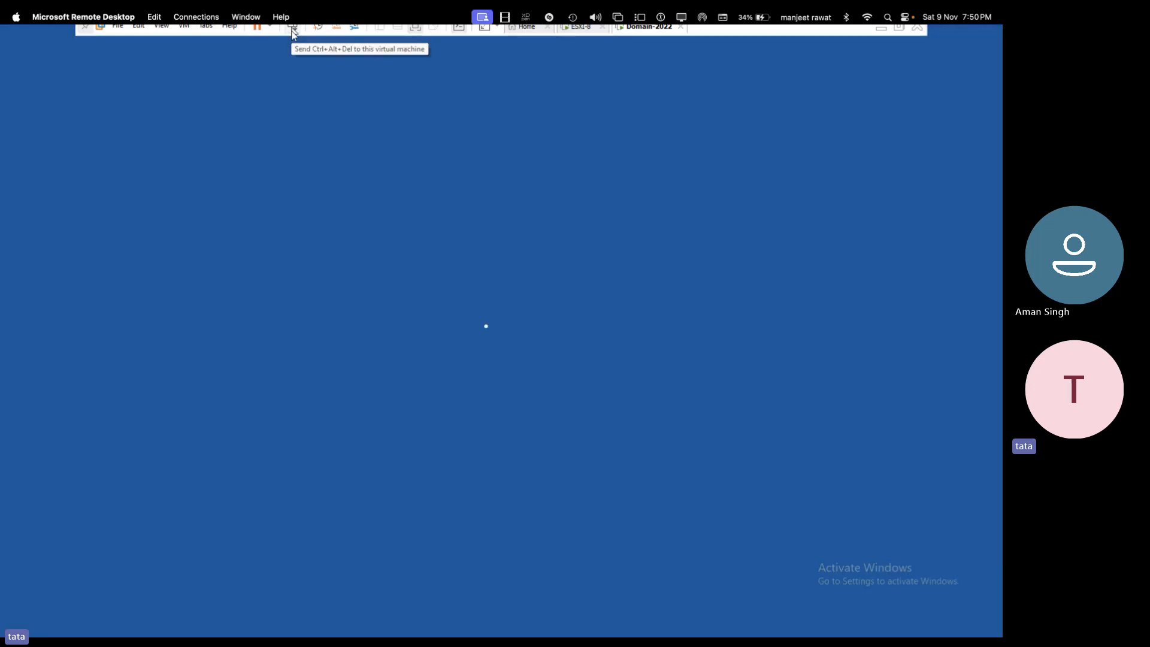
{"action": "type", "text": "••••••••"}
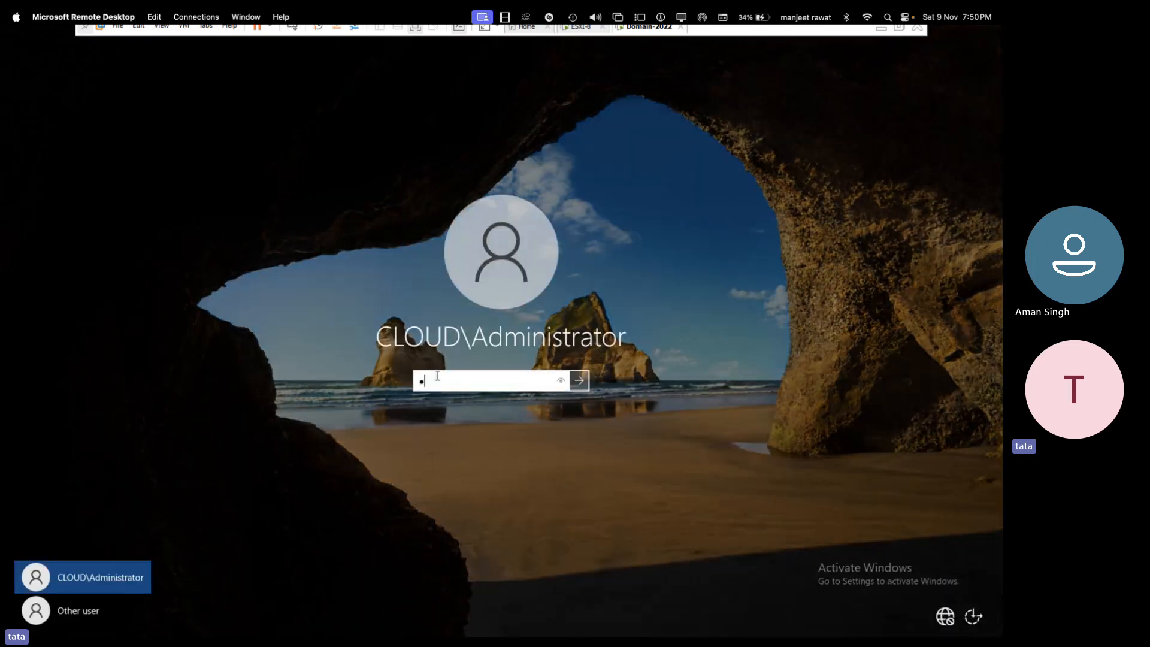
{"action": "type", "text": "•"}
{"action": "key", "text": "Return"}
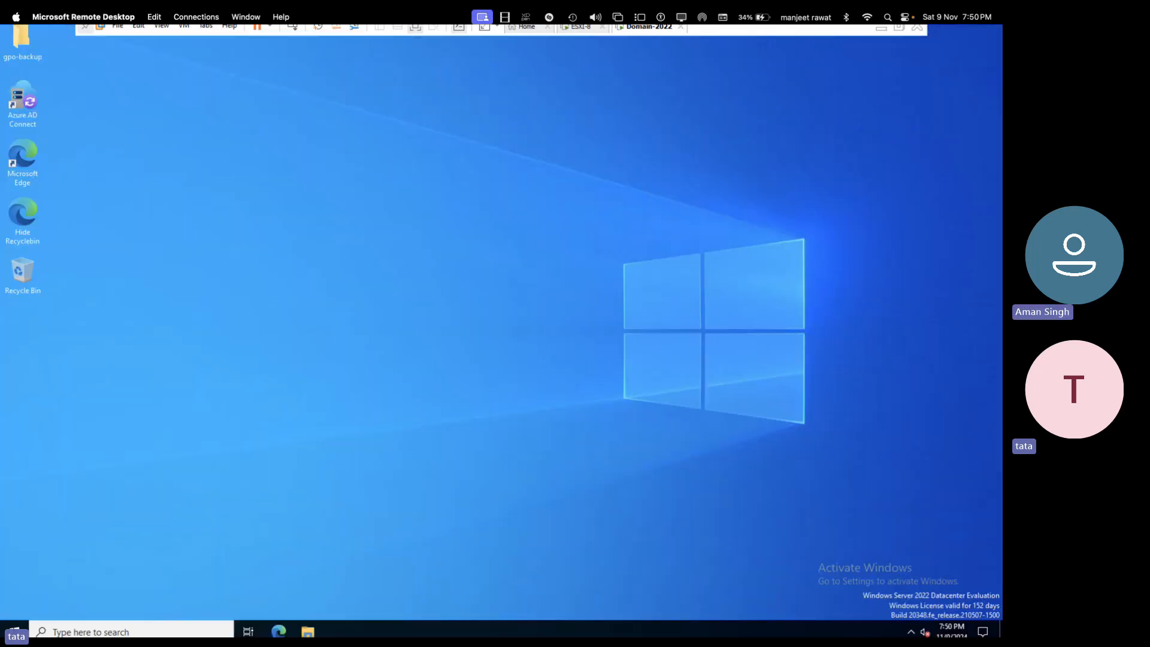
{"action": "key", "text": "super+r"}
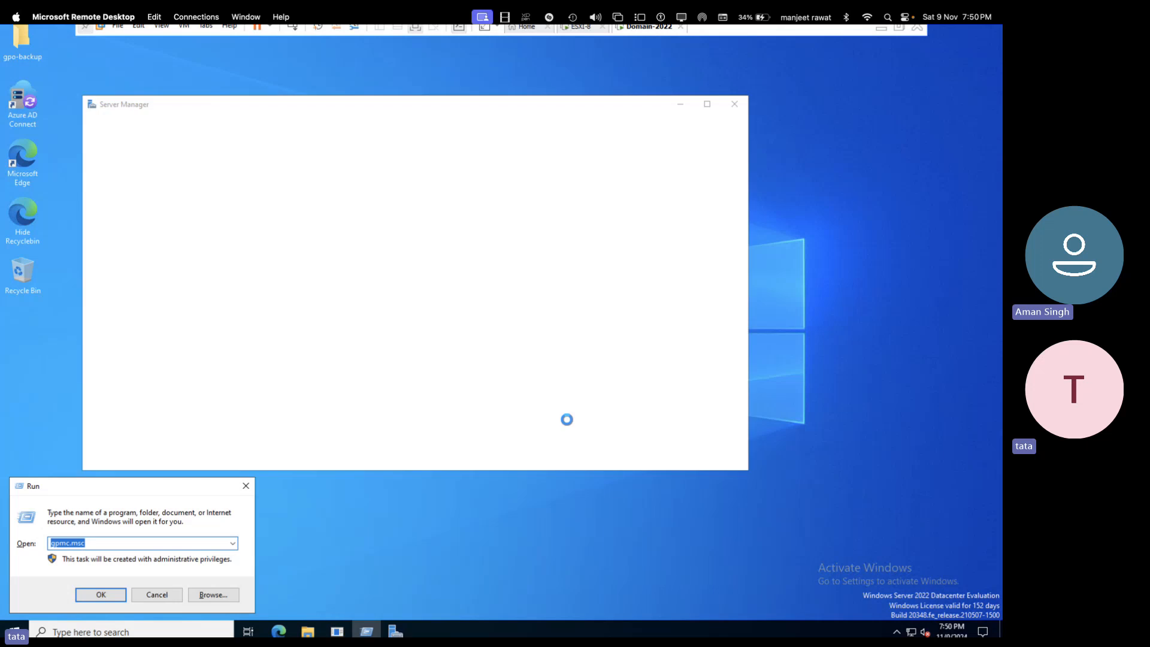
{"action": "left_click", "coordinate": [737, 106]}
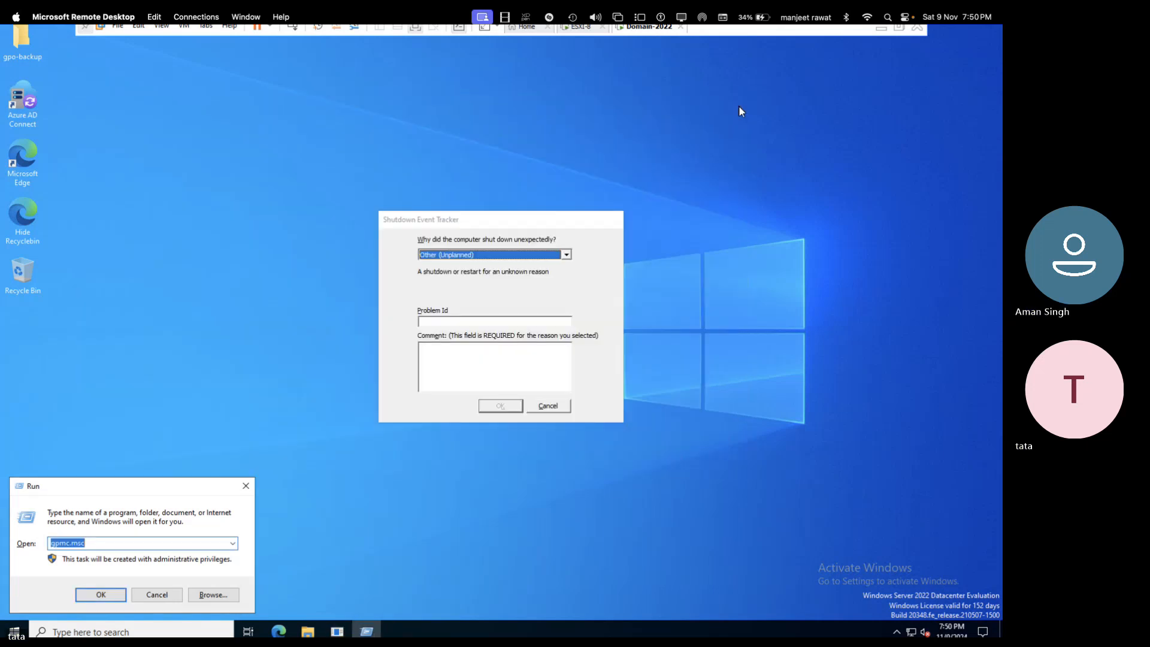
{"action": "left_click", "coordinate": [547, 406]}
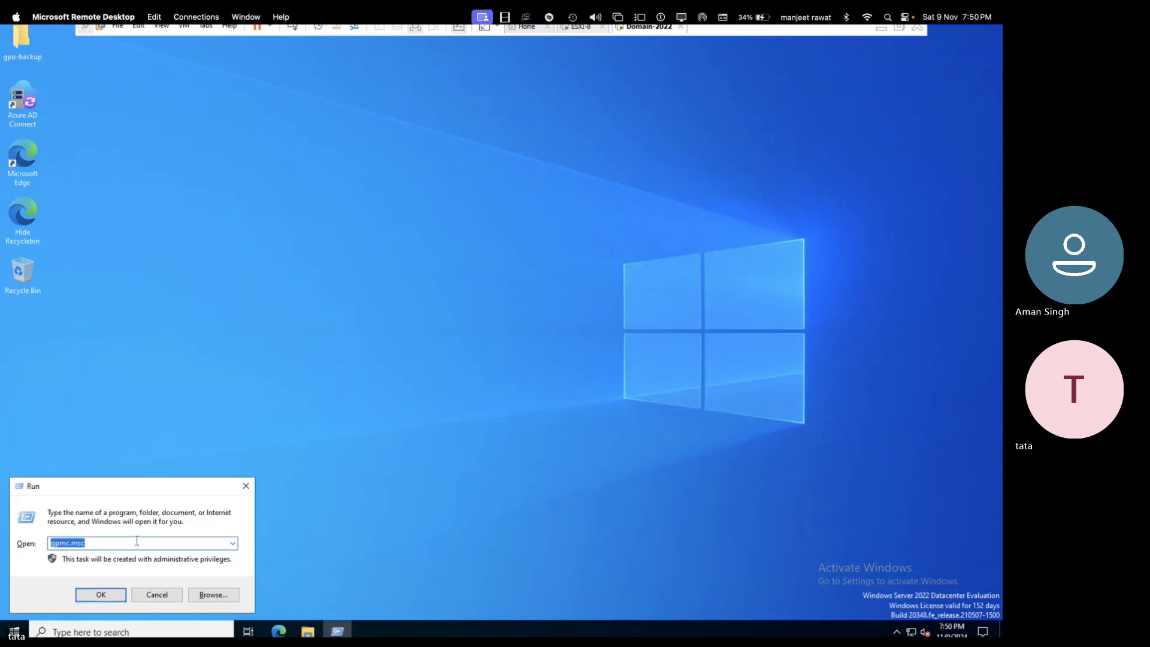
- Run ipconfig in a command prompt, showing IPv4 192.168.152.173, then exit full screen
{"action": "type", "text": "nc"}
{"action": "key", "text": "BackSpace"}
{"action": "key", "text": "BackSpace"}
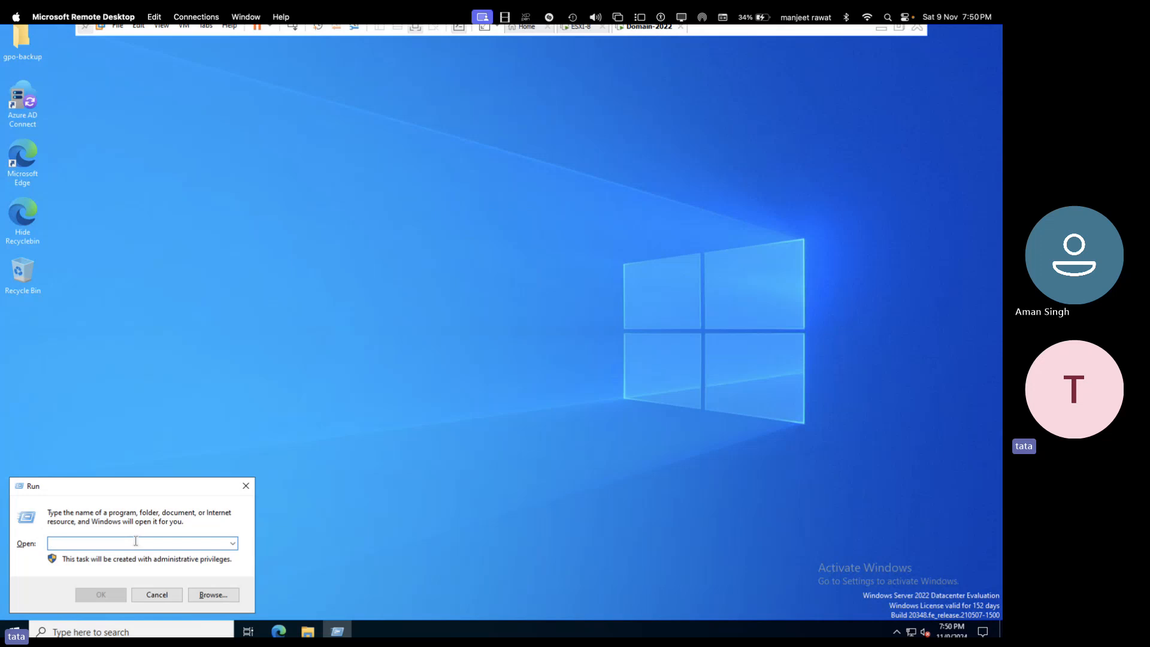
{"action": "type", "text": "cmd"}
{"action": "key", "text": "Return"}
{"action": "type", "text": "ip"}
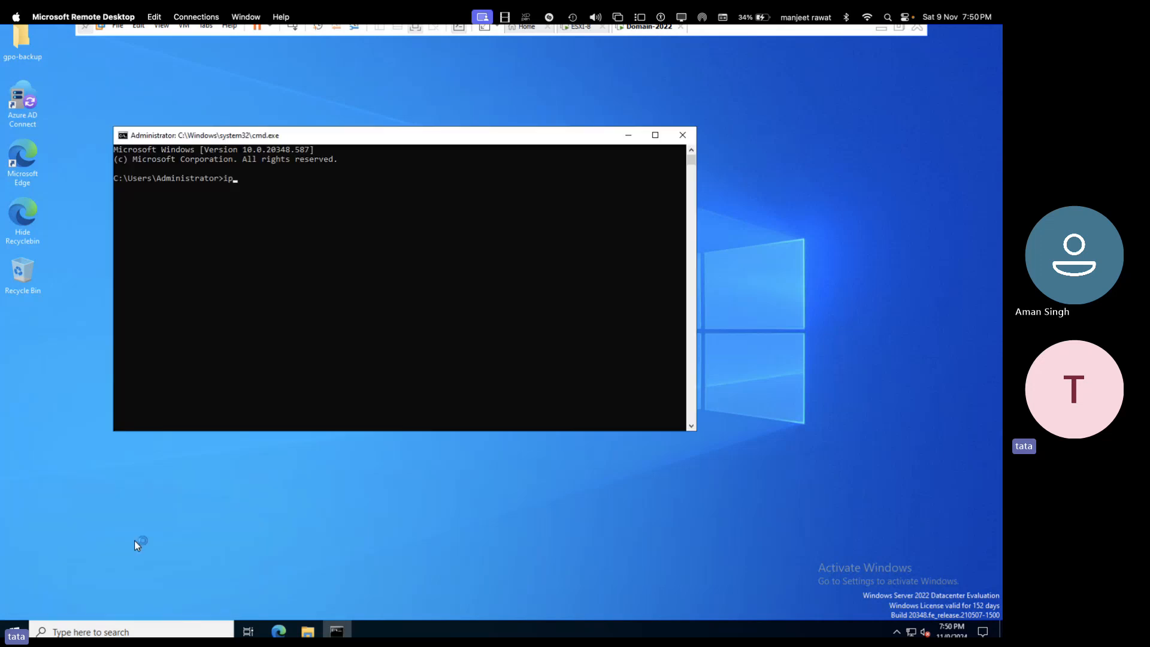
{"action": "type", "text": "config"}
{"action": "key", "text": "Return"}
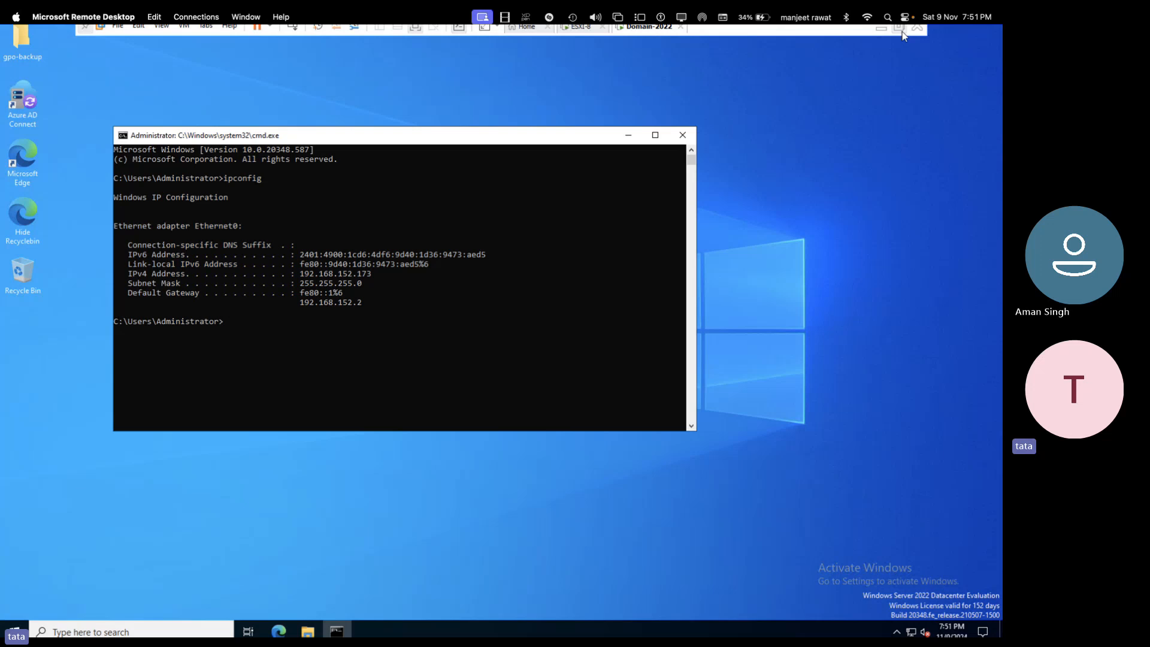
{"action": "left_click", "coordinate": [899, 27]}
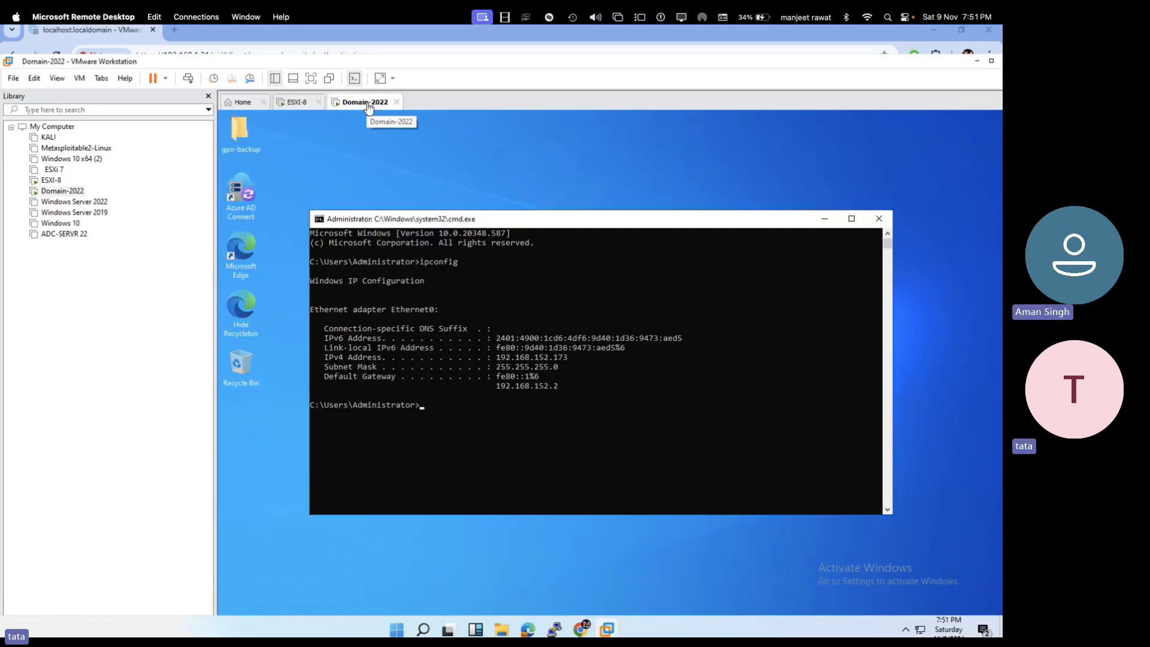
- Check the Domain-2022 VM's network adapter in its VM settings and close them
{"action": "right_click", "coordinate": [368, 101]}
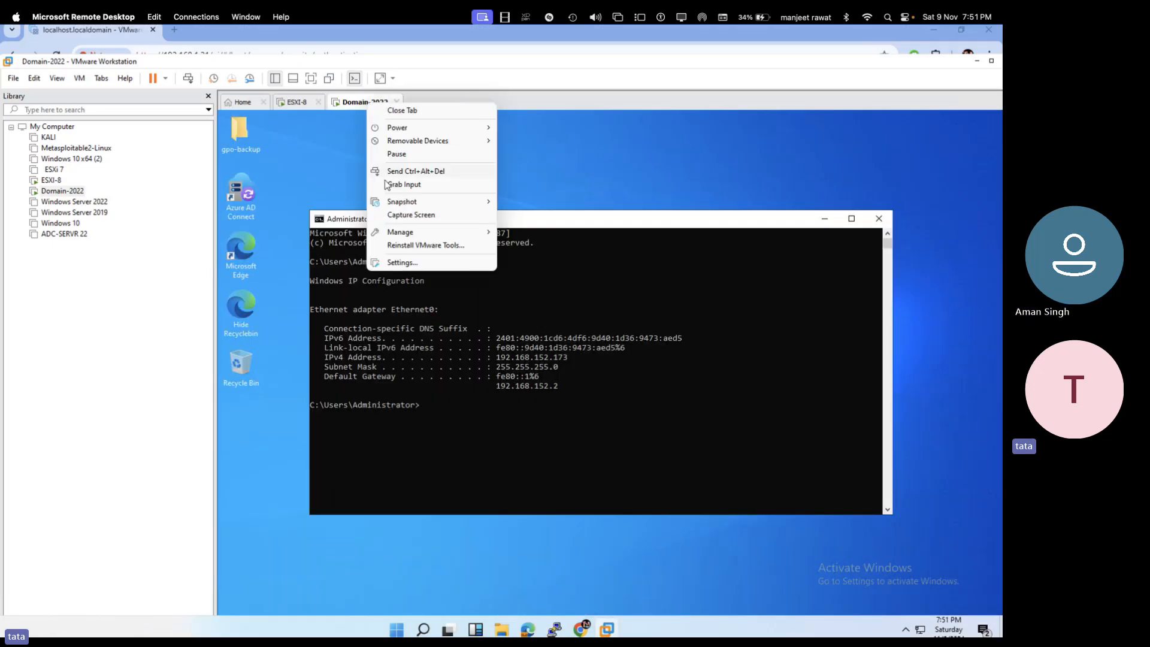
{"action": "left_click", "coordinate": [412, 263]}
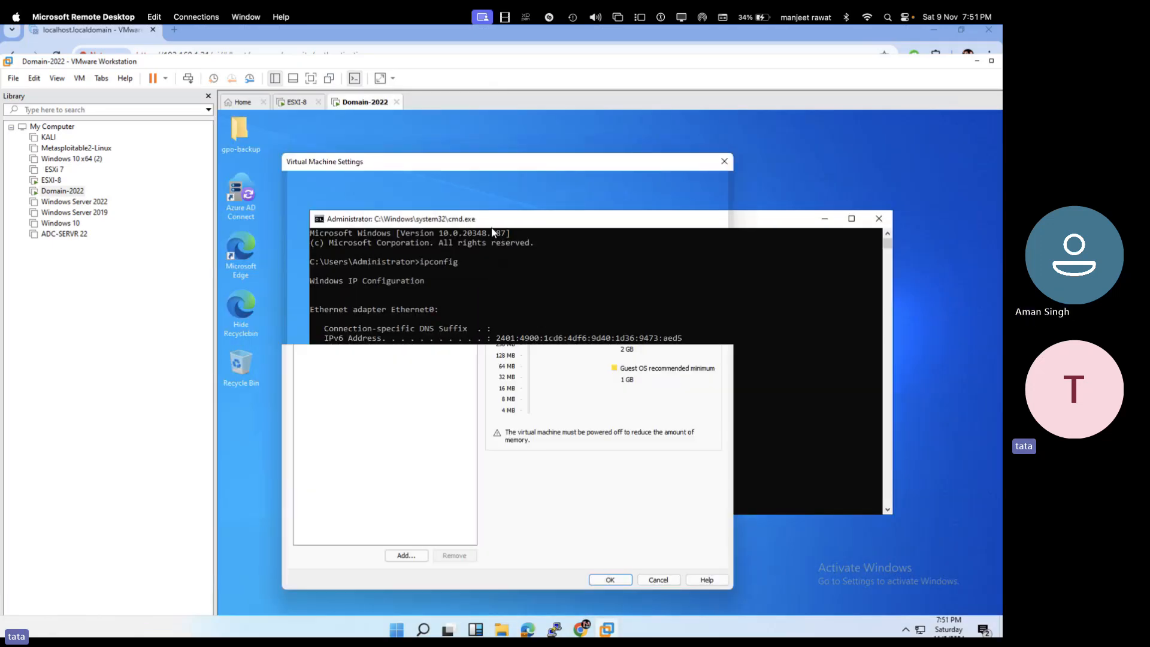
{"action": "left_click", "coordinate": [396, 255]}
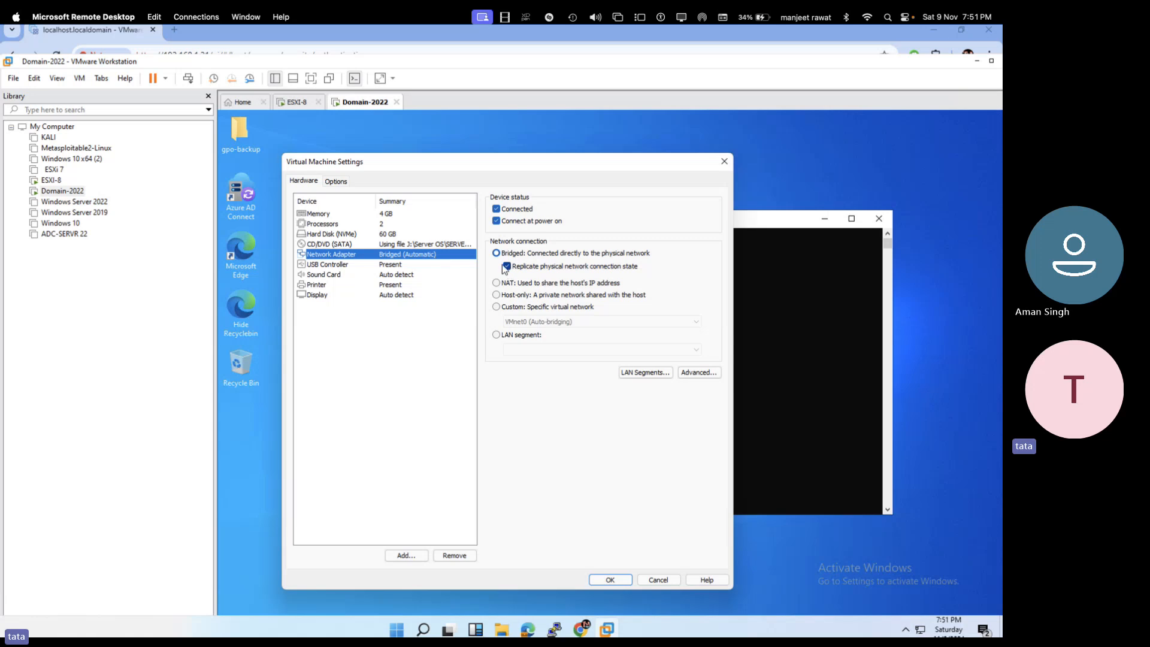
{"action": "left_click", "coordinate": [608, 580]}
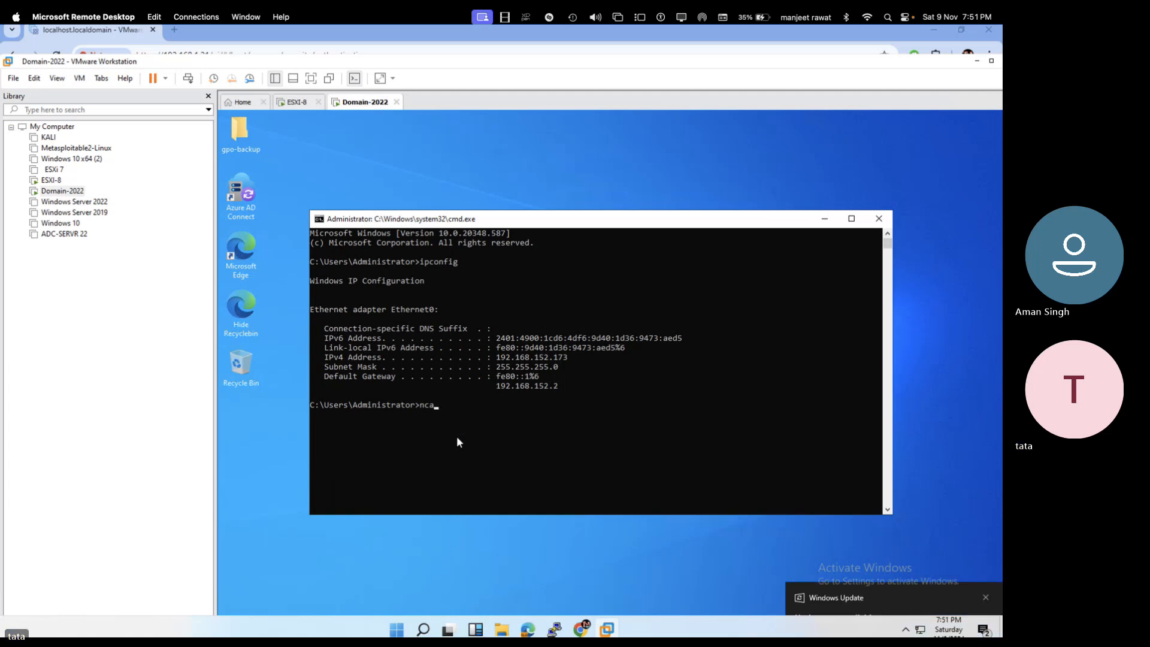
- Open Ethernet0's IPv4 properties via ncpa.cpl and clear the old DNS entries
{"action": "type", "text": "a.cpl"}
{"action": "key", "text": "Return"}
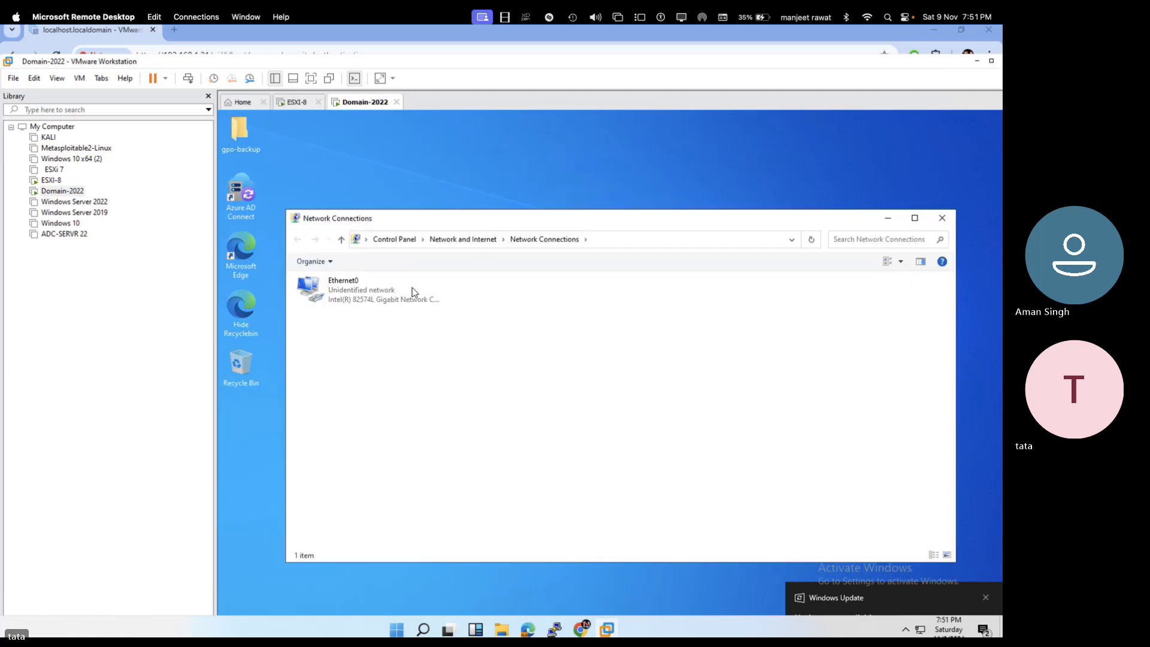
{"action": "left_click", "coordinate": [349, 289]}
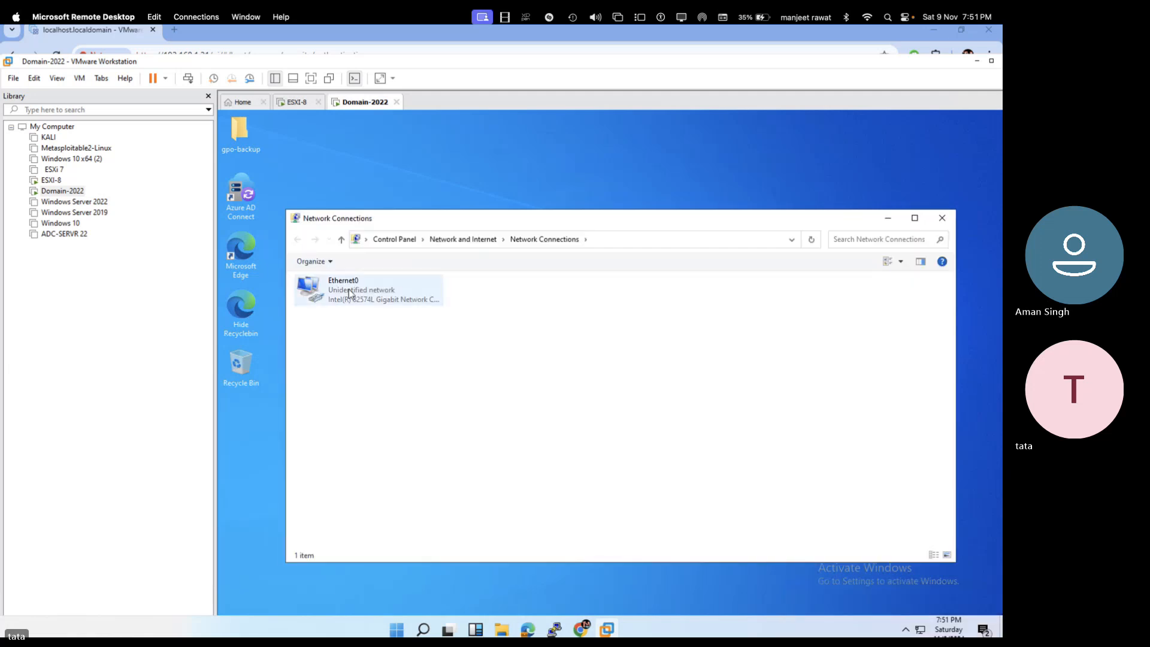
{"action": "right_click", "coordinate": [348, 288]}
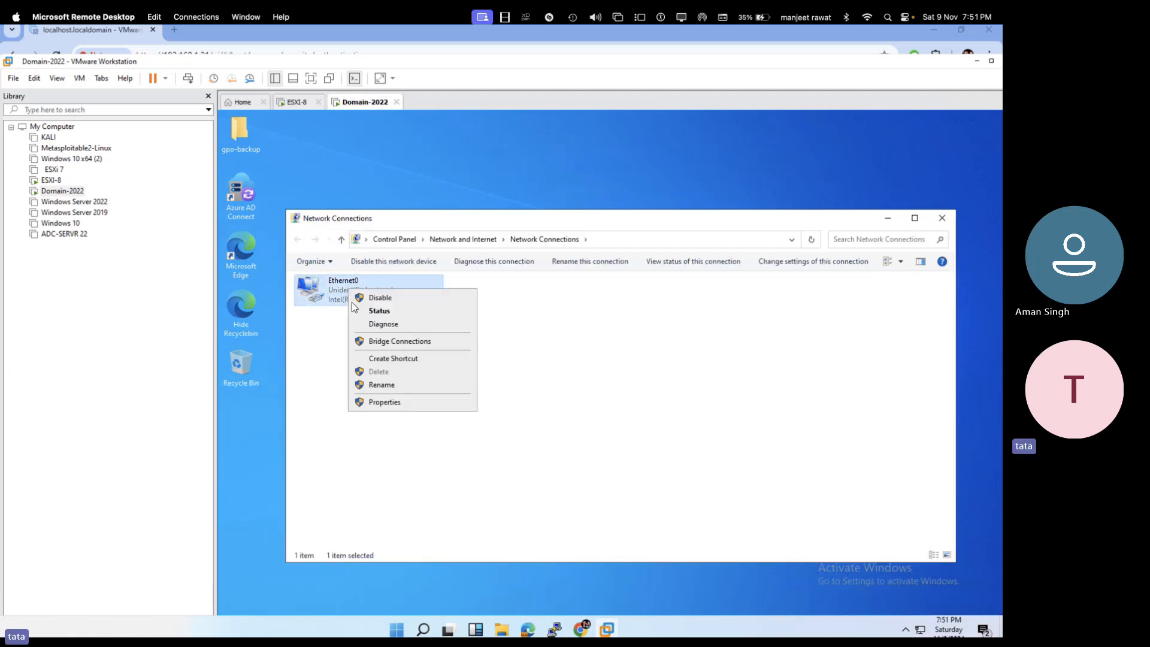
{"action": "left_click", "coordinate": [392, 403]}
{"action": "double_click", "coordinate": [438, 399]}
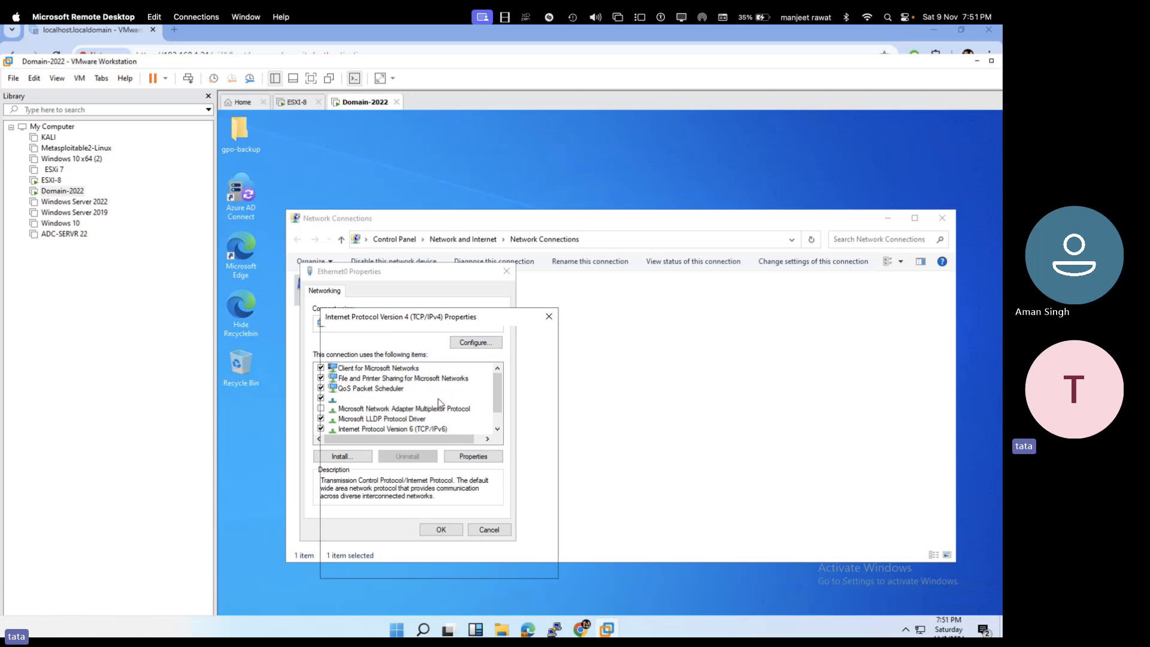
{"action": "left_click", "coordinate": [364, 390]}
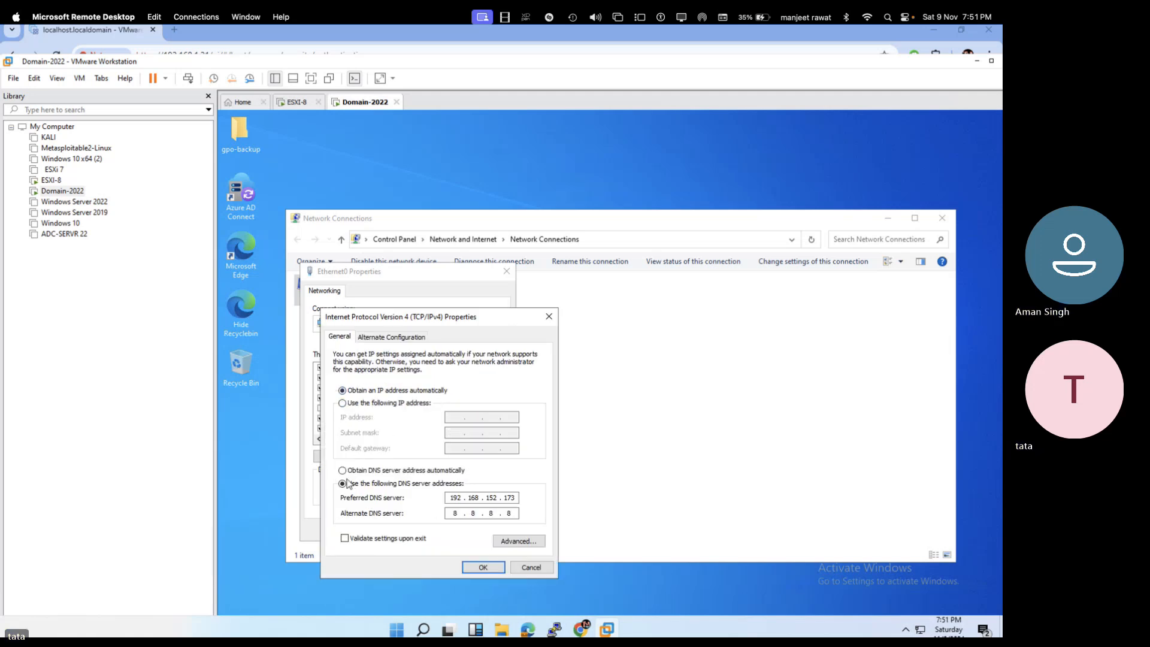
{"action": "left_click", "coordinate": [342, 471]}
- Set static IP 192.168.1.199/24, gateway 192.168.1.1, DNS 192.168.1.199 and 8.8.8.8, and save
{"action": "left_click", "coordinate": [343, 403]}
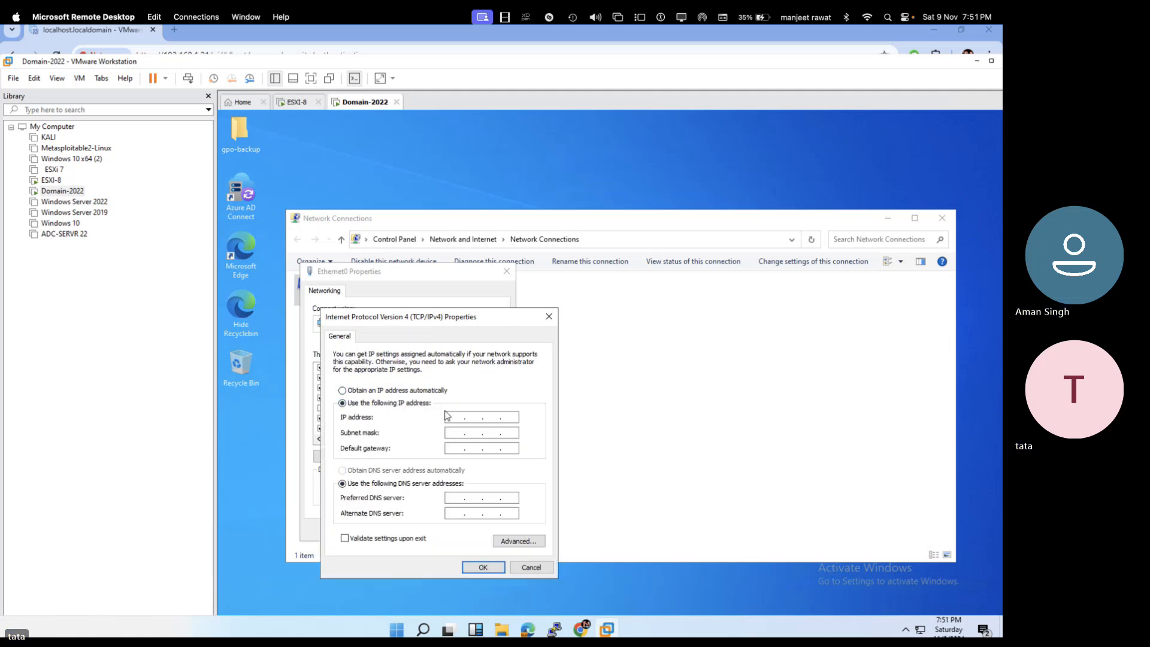
{"action": "left_click", "coordinate": [449, 416]}
{"action": "type", "text": "192 . 16"}
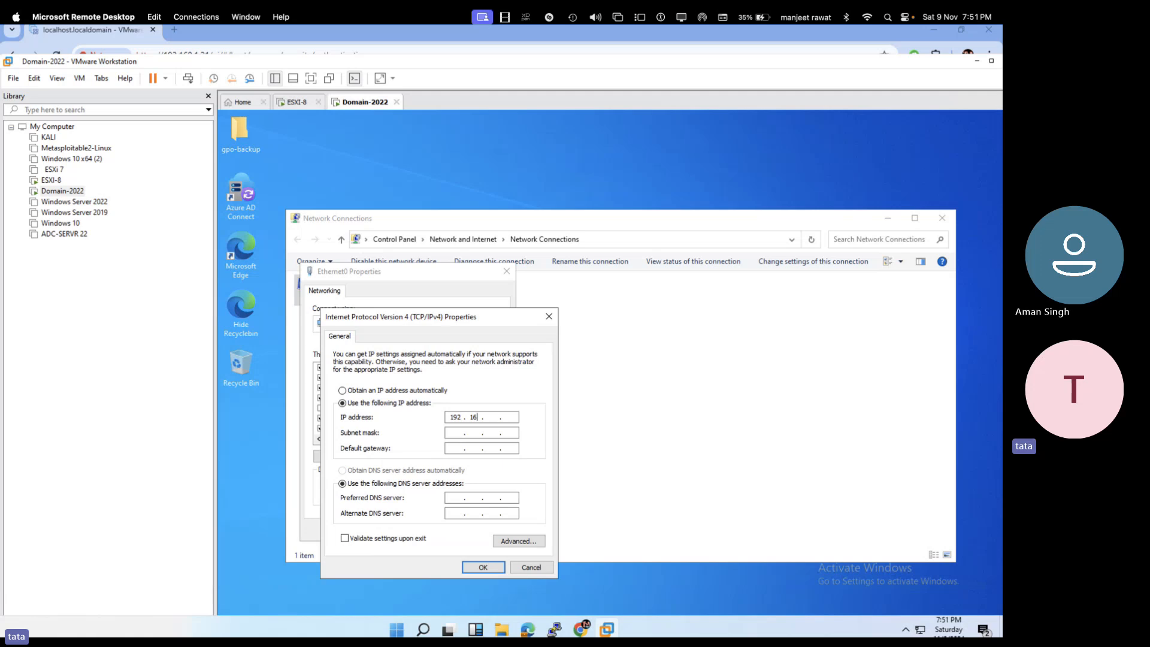
{"action": "type", "text": "8 . 1 . 199"}
{"action": "key", "text": "Tab"}
{"action": "key", "text": "Tab"}
{"action": "type", "text": "192 . 168 . 1 . 1"}
{"action": "key", "text": "Tab"}
{"action": "key", "text": "Tab"}
{"action": "type", "text": "192 . 168 . 1 . 19"}
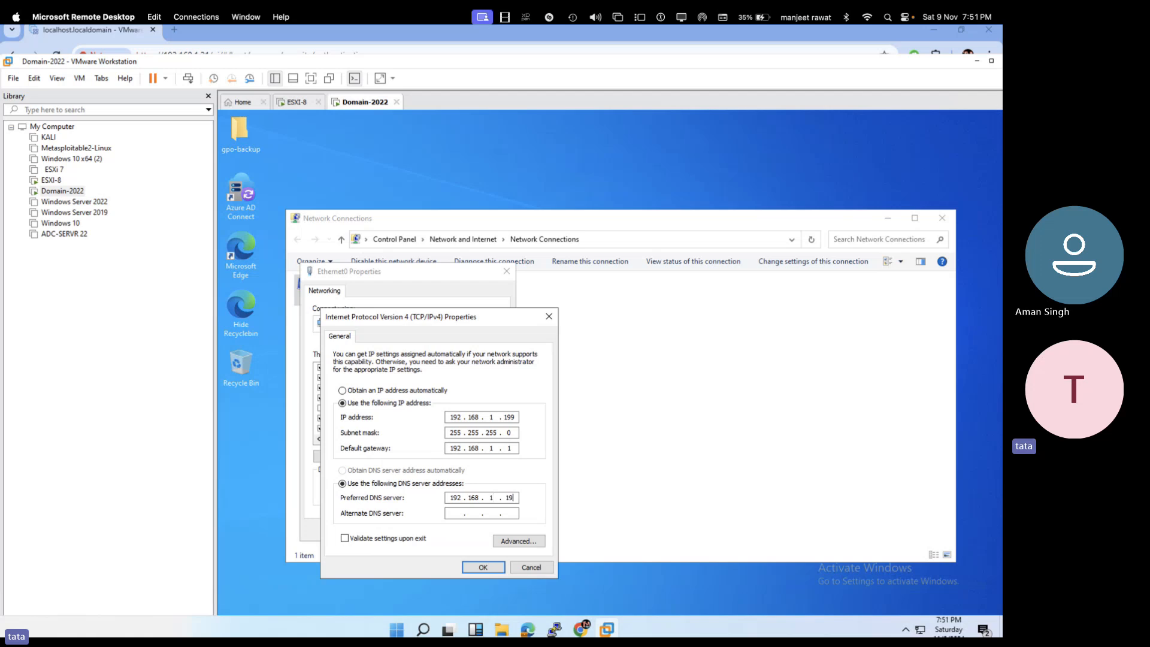
{"action": "type", "text": "9"}
{"action": "key", "text": "Tab"}
{"action": "type", "text": "8.8."}
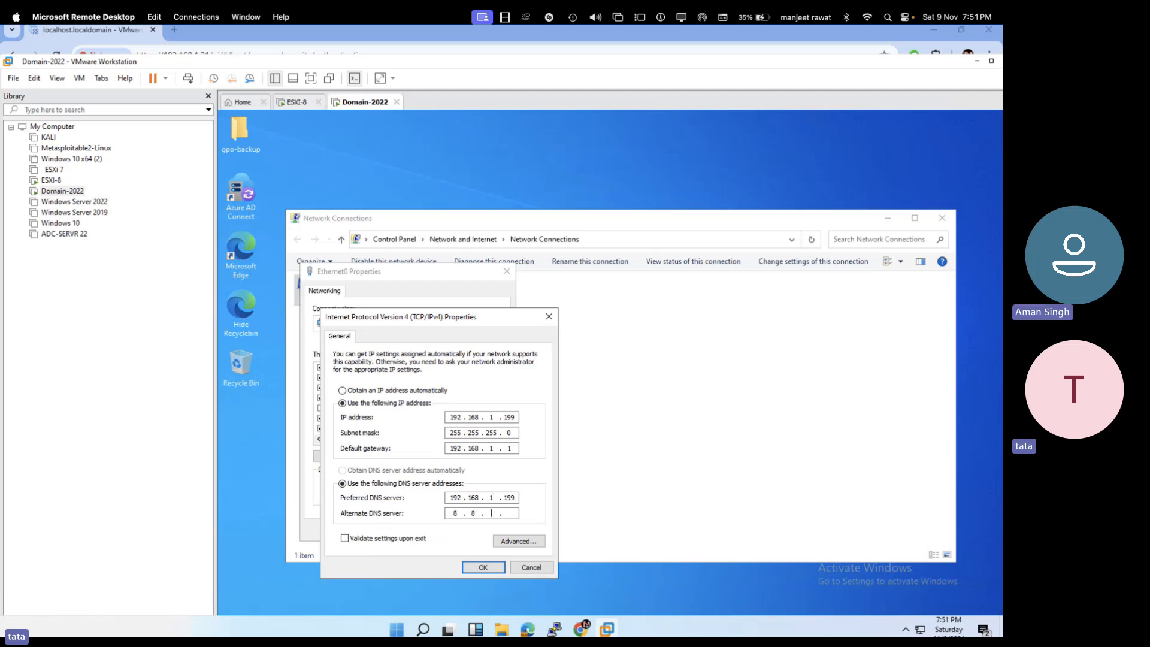
{"action": "type", "text": "8.8"}
{"action": "left_click", "coordinate": [486, 566]}
{"action": "left_click", "coordinate": [441, 530]}
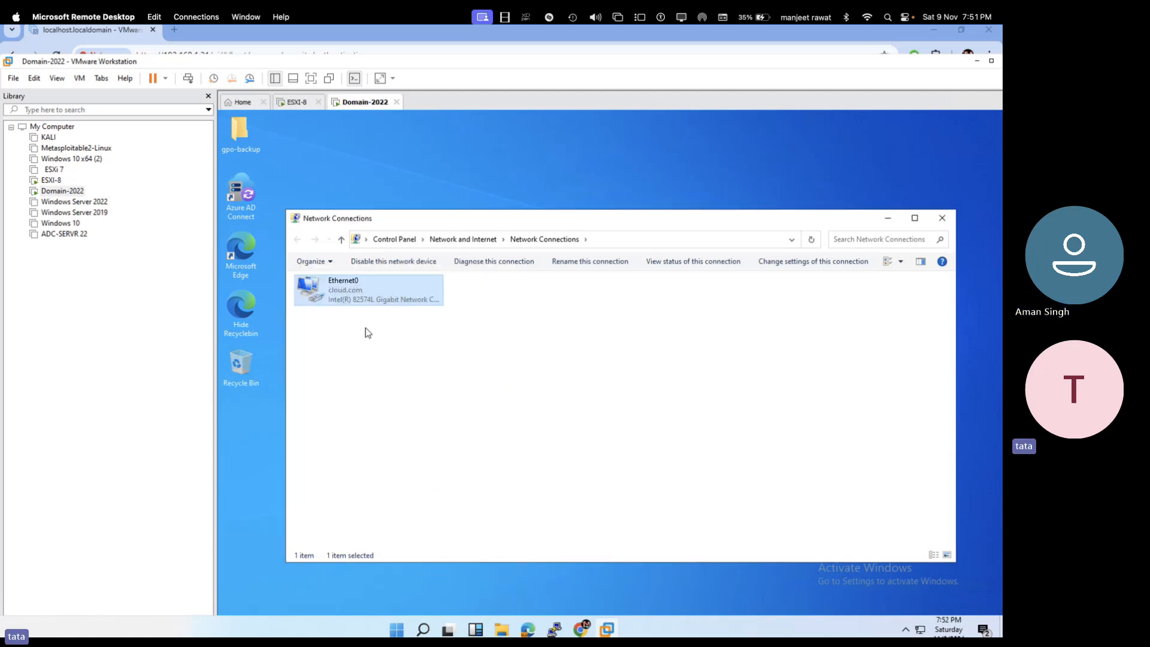
- Log in to the ESXI-8 console's System Customization as root
{"action": "left_click", "coordinate": [300, 106]}
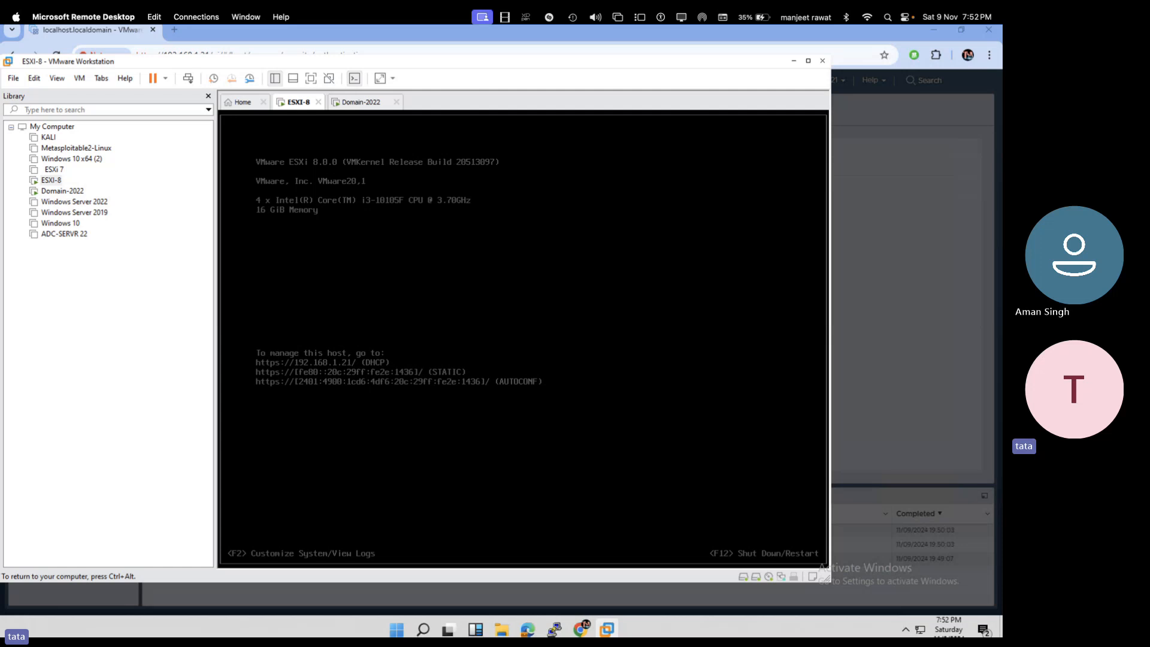
{"action": "key", "text": "F2"}
{"action": "key", "text": "Tab"}
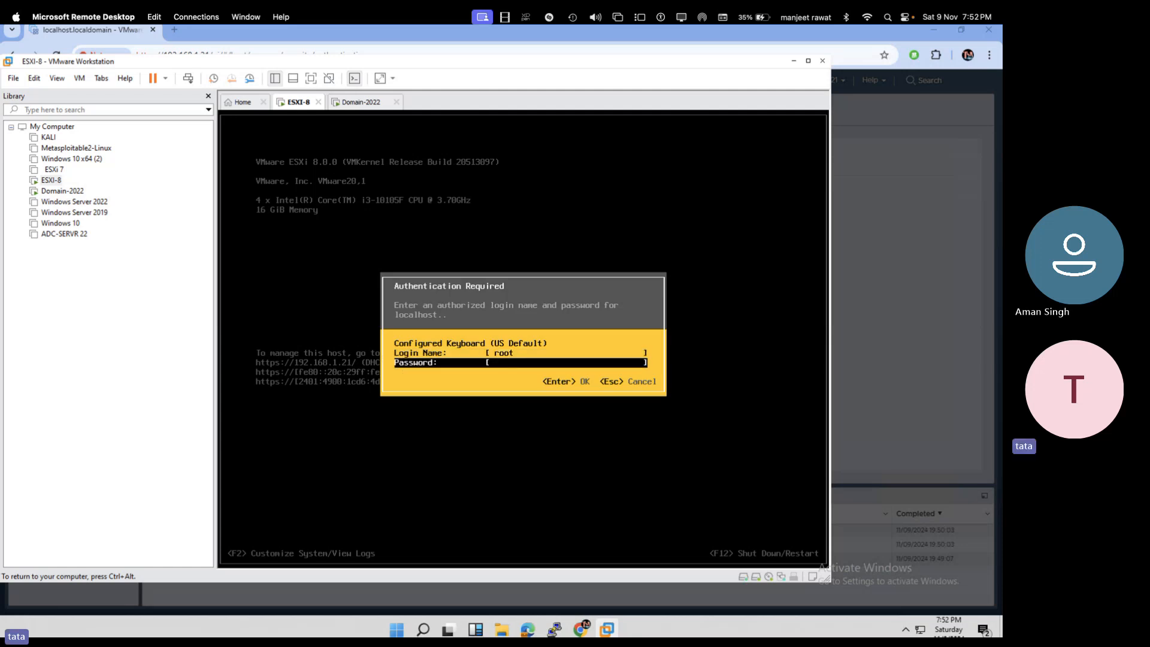
{"action": "type", "text": "*****"}
{"action": "key", "text": "Return"}
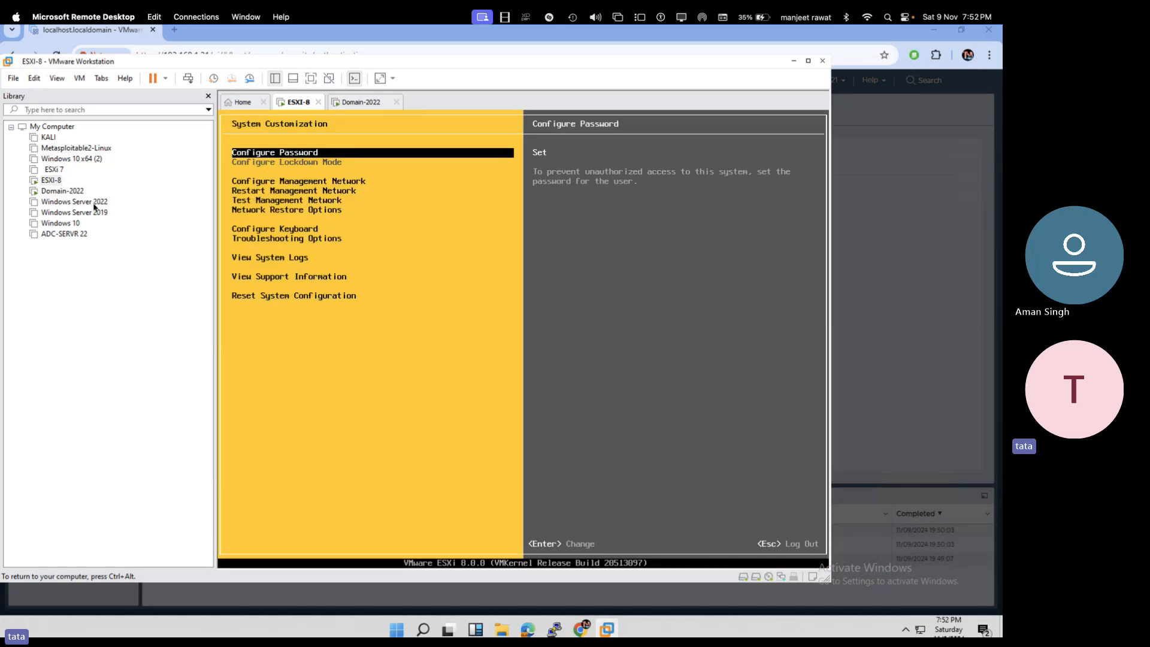
{"action": "key", "text": "ctrl+alt"}
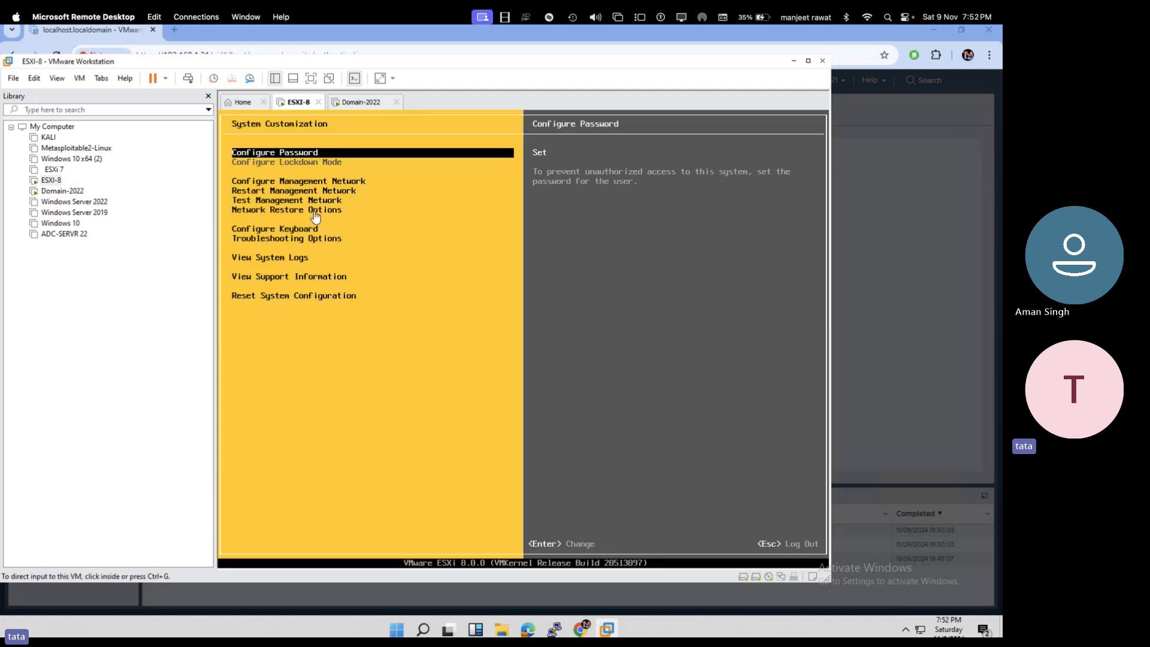
{"action": "left_click", "coordinate": [286, 190]}
- Set static management IPv4 192.168.1.21 with gateway 192.168.1.1, then go to DNS Configuration
{"action": "key", "text": "Down"}
{"action": "key", "text": "Down"}
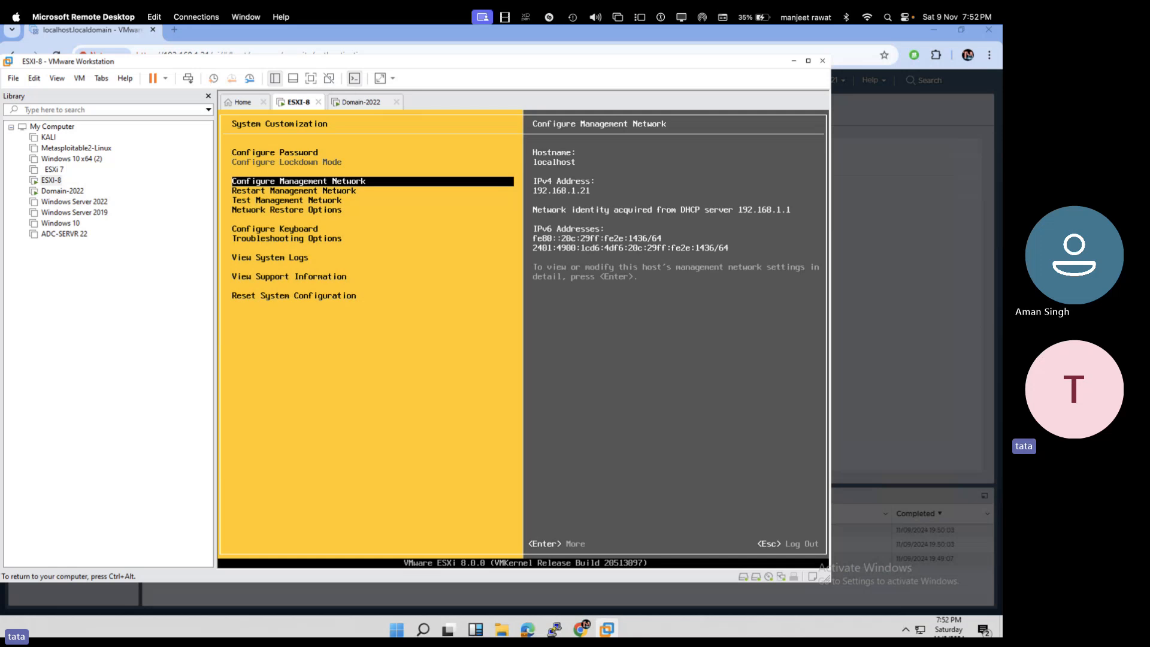
{"action": "key", "text": "Return"}
{"action": "key", "text": "Down"}
{"action": "key", "text": "Down"}
{"action": "key", "text": "Down"}
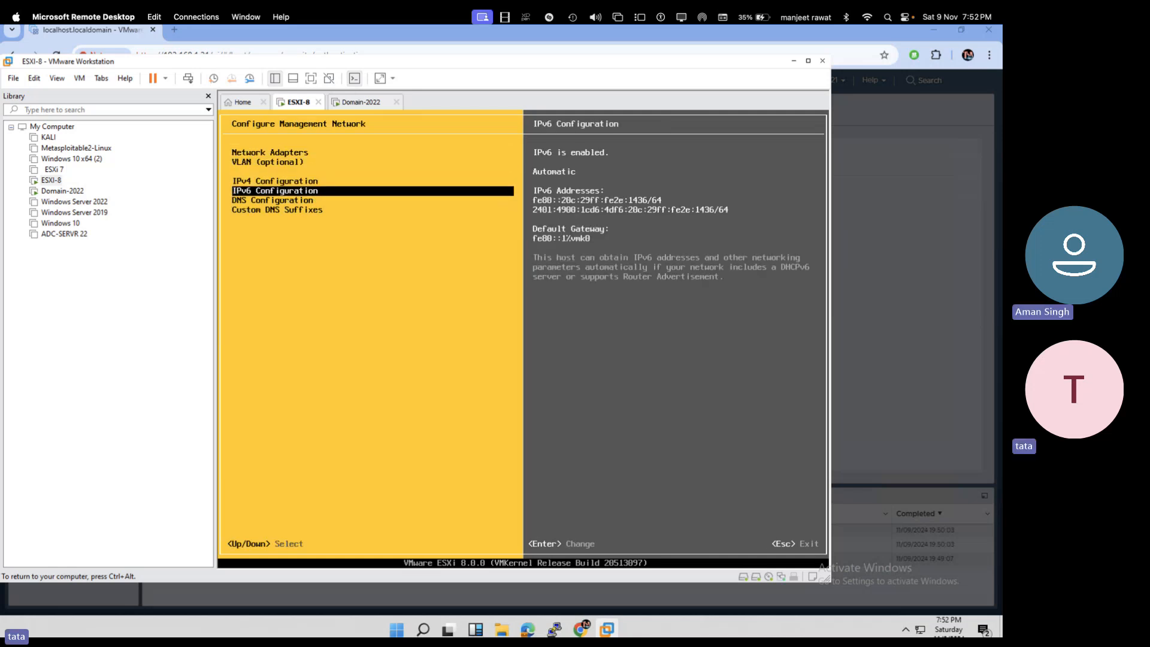
{"action": "key", "text": "Up"}
{"action": "key", "text": "Return"}
{"action": "key", "text": "Down"}
{"action": "key", "text": "Down"}
{"action": "key", "text": "space"}
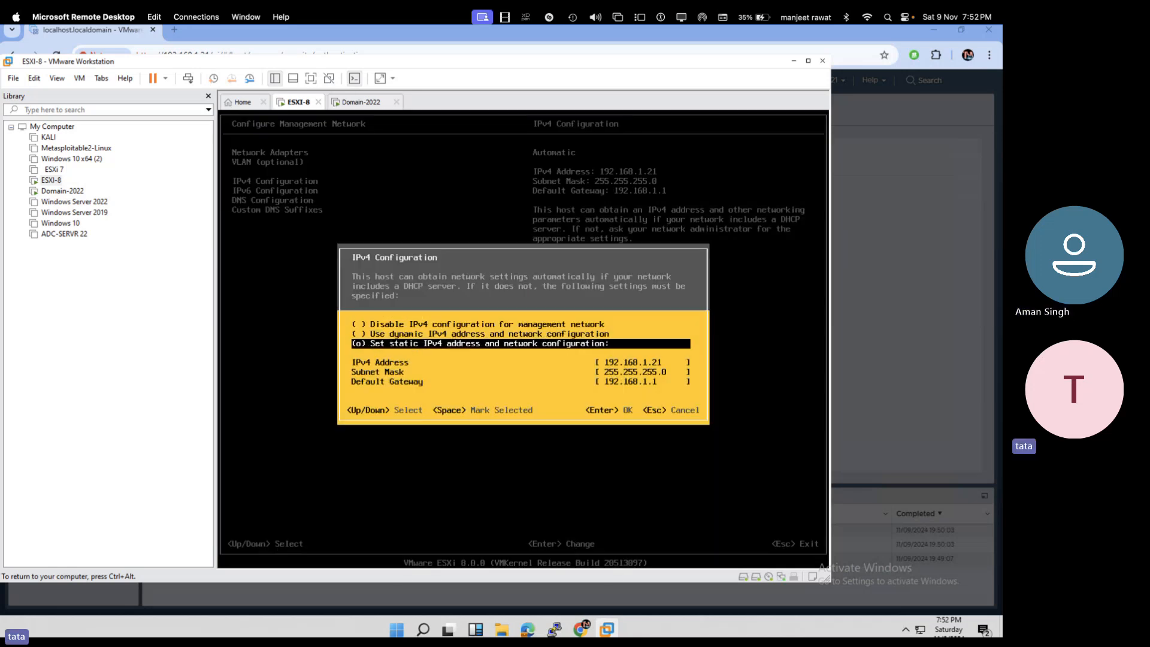
{"action": "key", "text": "Down"}
{"action": "key", "text": "Down"}
{"action": "key", "text": "Down"}
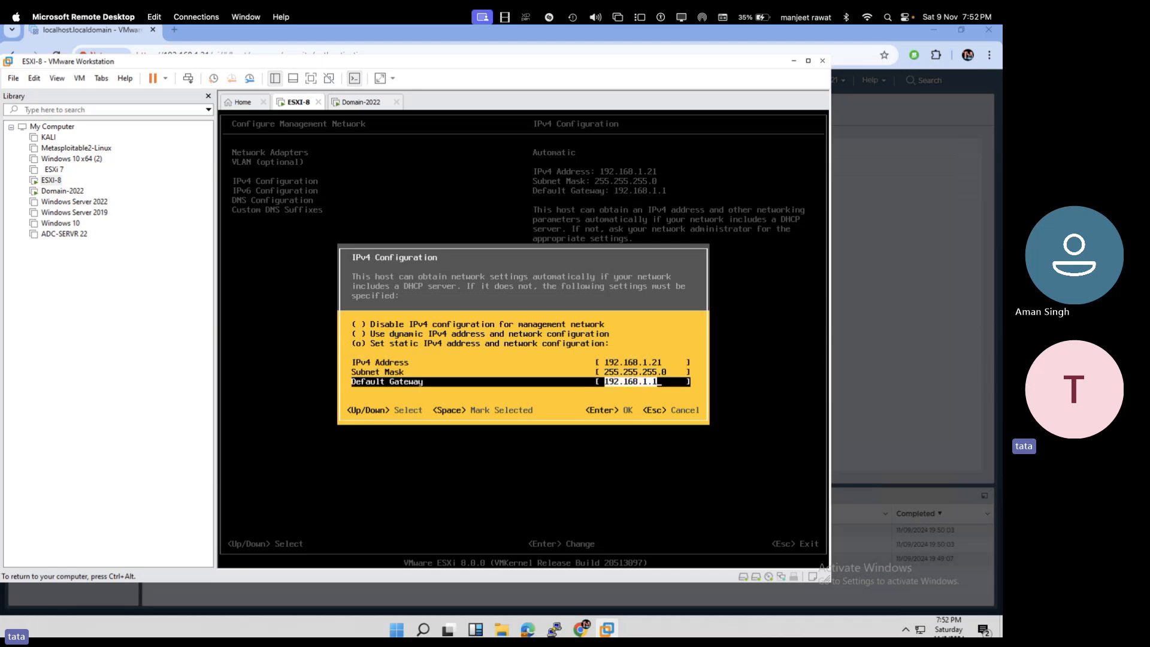
{"action": "key", "text": "Return"}
{"action": "key", "text": "Down"}
{"action": "key", "text": "Down"}
- Set manual DNS servers 192.168.1.199 and 8.8.8.8 with hostname esxi
{"action": "key", "text": "Return"}
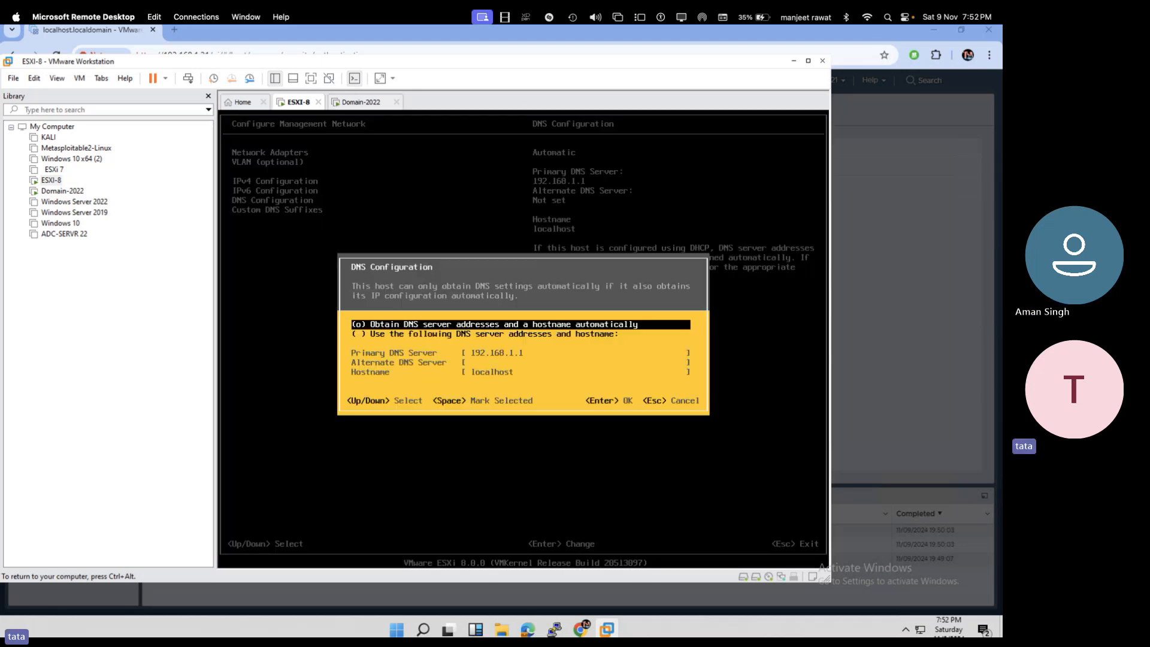
{"action": "key", "text": "Down"}
{"action": "key", "text": "space"}
{"action": "key", "text": "Down"}
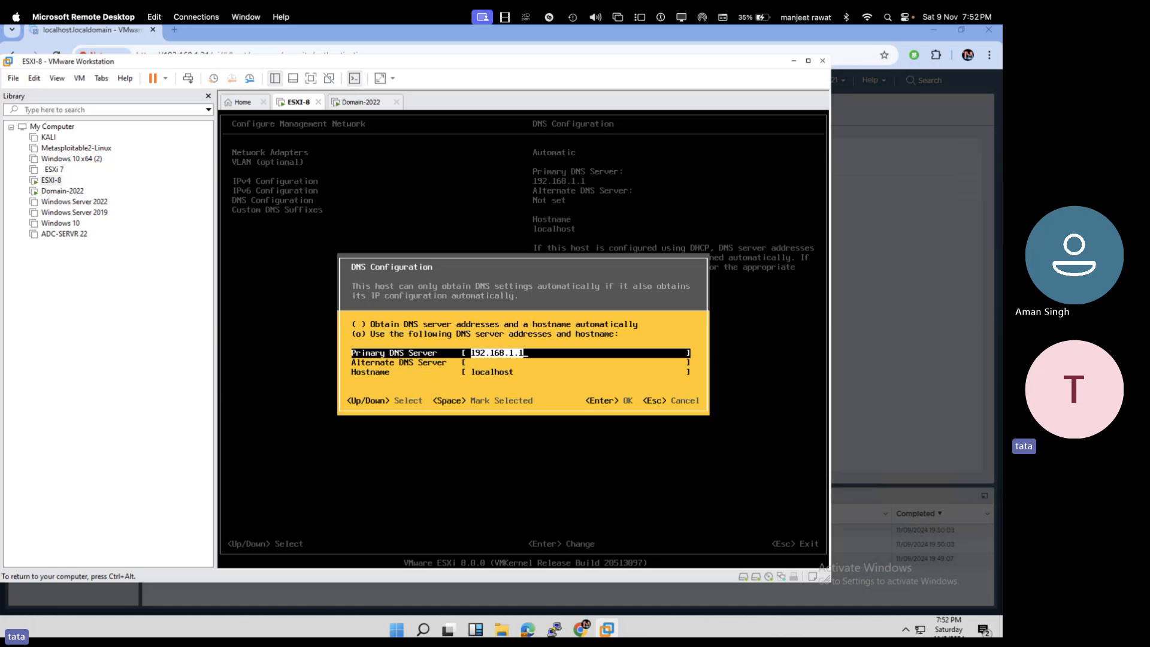
{"action": "type", "text": "192.168.1."}
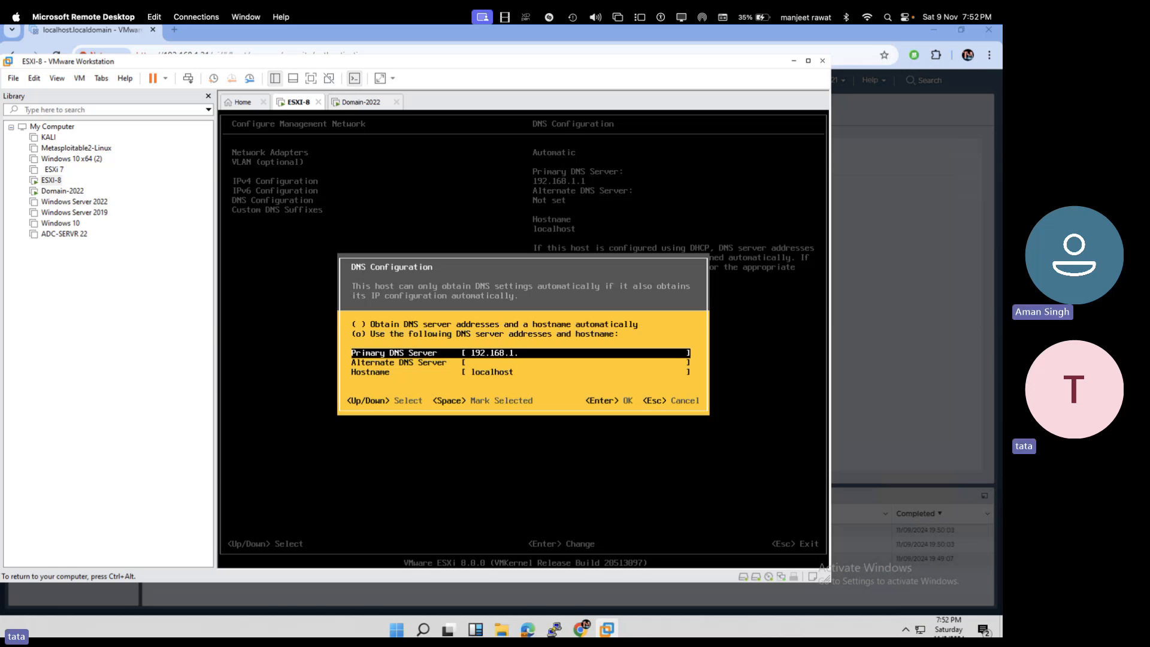
{"action": "type", "text": "199"}
{"action": "key", "text": "Down"}
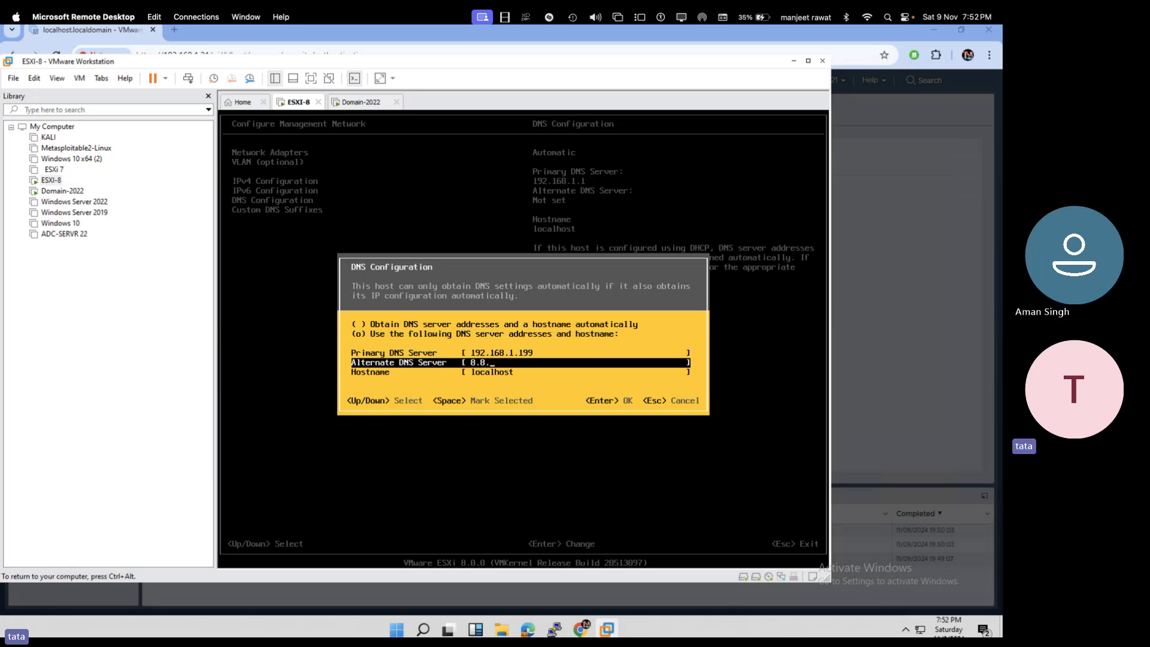
{"action": "type", "text": "8.8"}
{"action": "key", "text": "Down"}
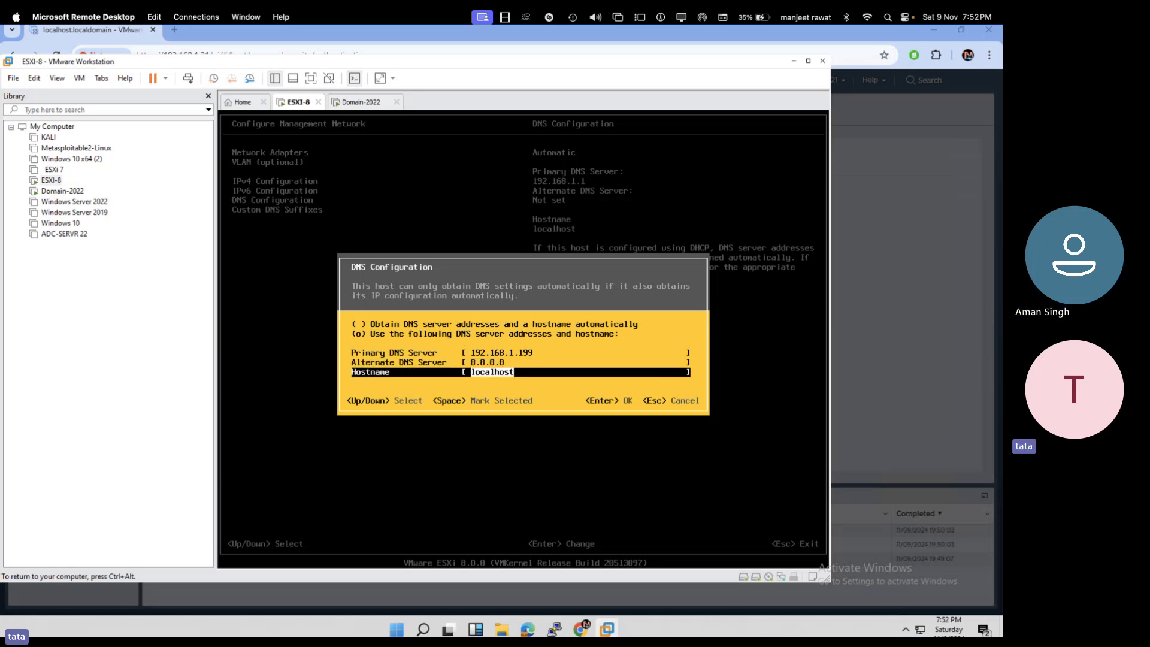
{"action": "type", "text": "cloud.co"}
{"action": "key", "text": "BackSpace"}
{"action": "key", "text": "BackSpace"}
{"action": "key", "text": "BackSpace"}
{"action": "key", "text": "BackSpace"}
{"action": "key", "text": "BackSpace"}
{"action": "key", "text": "BackSpace"}
{"action": "key", "text": "BackSpace"}
{"action": "key", "text": "BackSpace"}
{"action": "type", "text": "esx"}
{"action": "key", "text": "Return"}
- Add cloud.com as the custom DNS suffix, apply the network changes, and release input
{"action": "key", "text": "Down"}
{"action": "key", "text": "Return"}
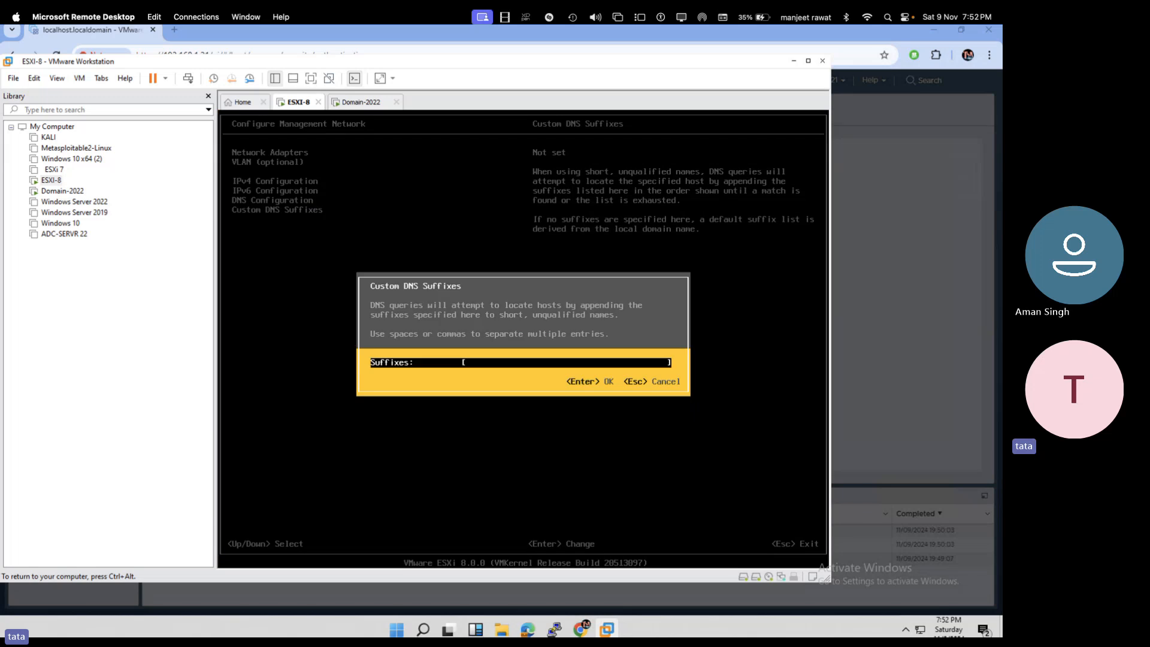
{"action": "type", "text": "cloud.com"}
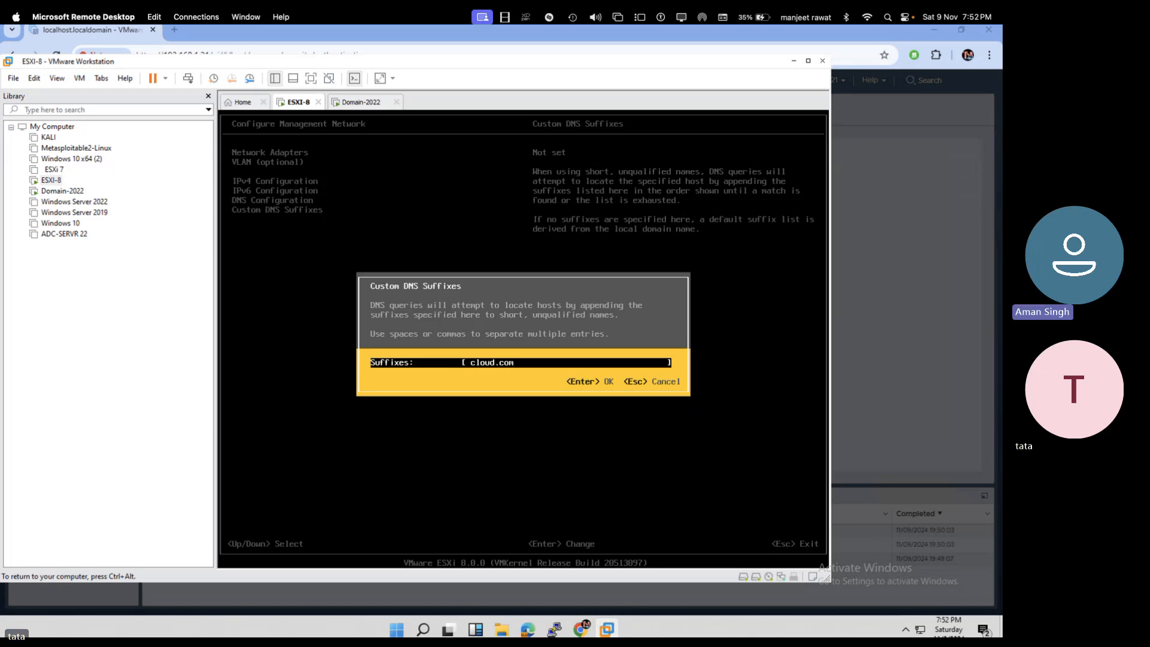
{"action": "key", "text": "Return"}
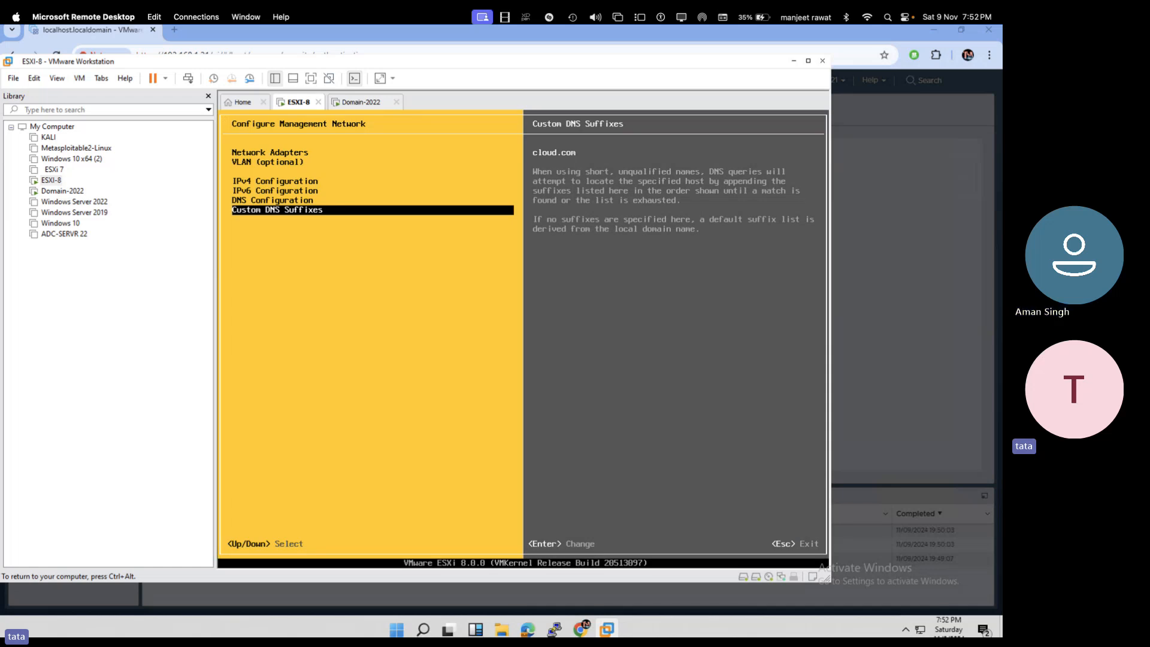
{"action": "key", "text": "Escape"}
{"action": "key", "text": "Escape"}
{"action": "key", "text": "Escape"}
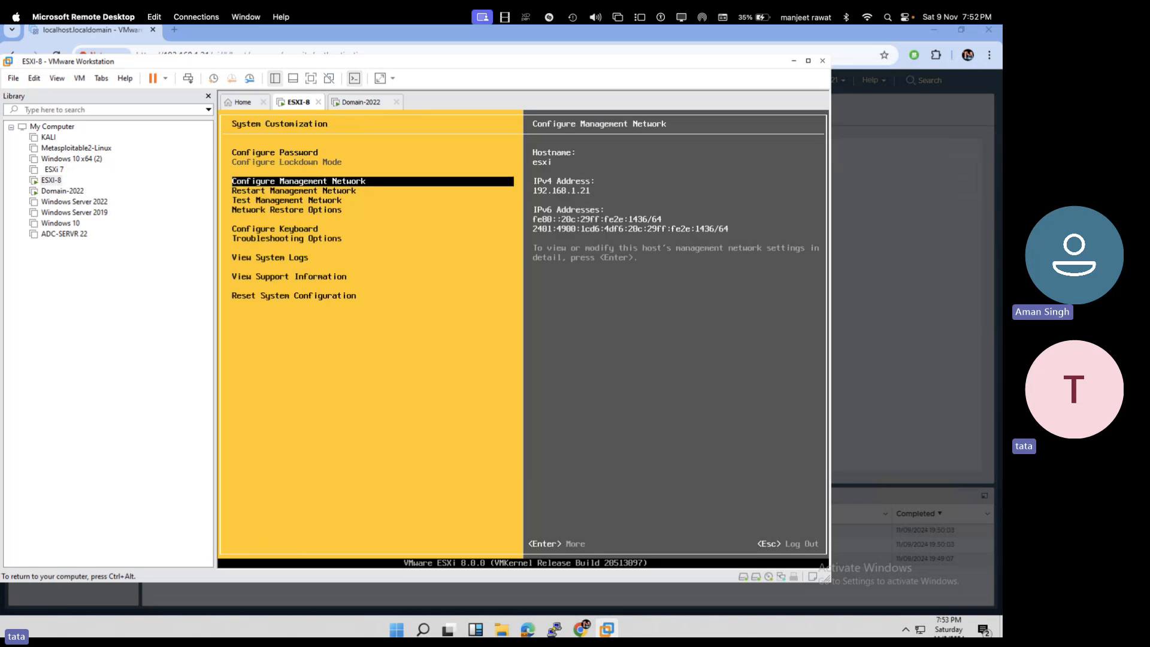
{"action": "key", "text": "ctrl+alt"}
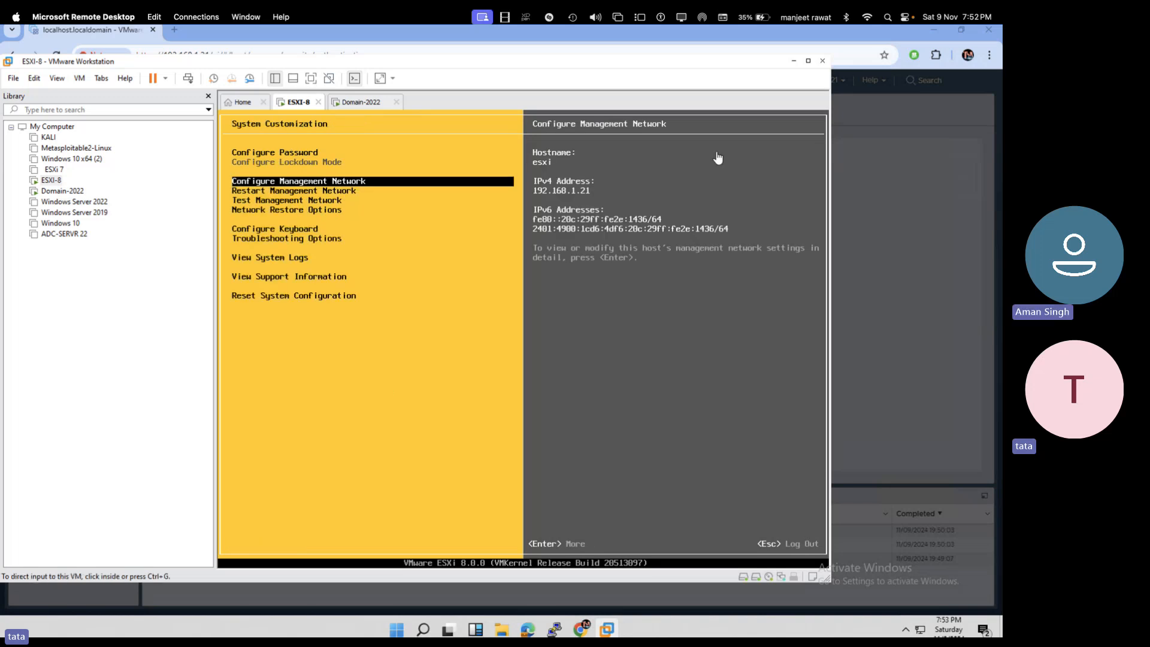
- Return to the Host Client browser and reopen a fresh Join domain form
{"action": "left_click", "coordinate": [933, 31]}
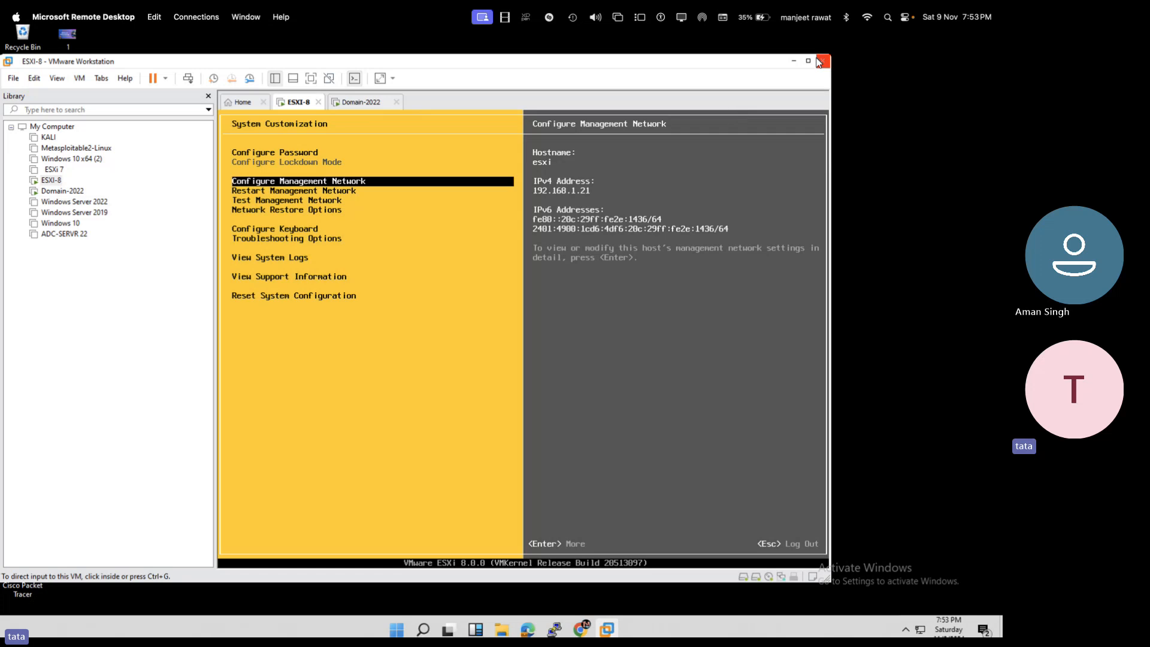
{"action": "left_click", "coordinate": [794, 60]}
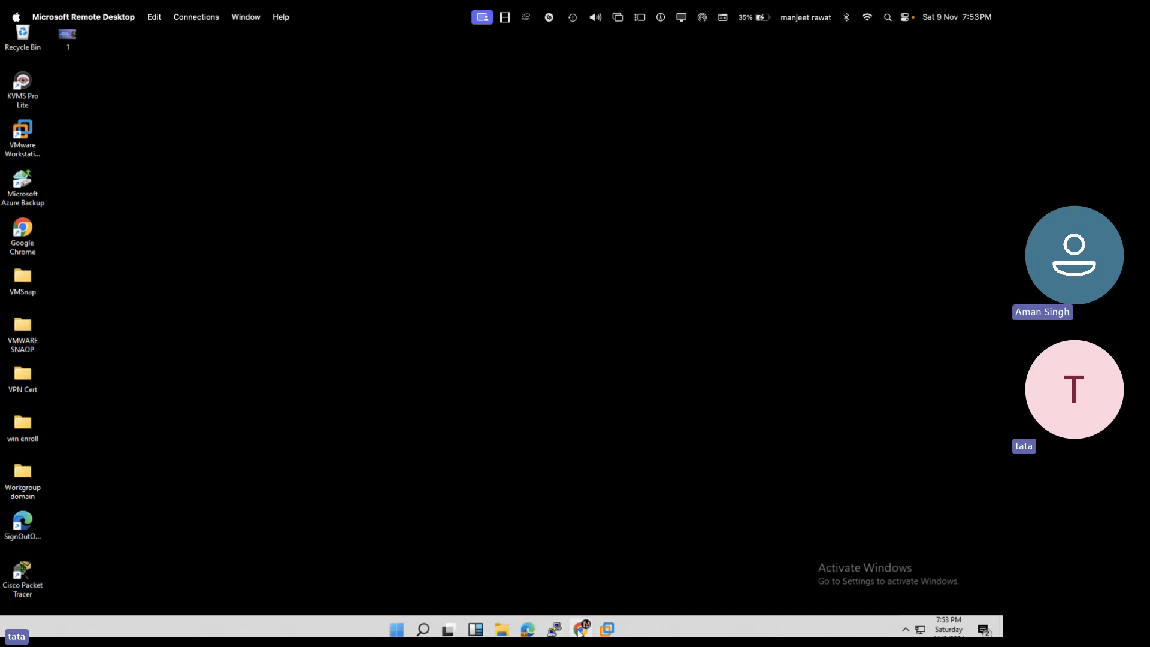
{"action": "left_click", "coordinate": [581, 629]}
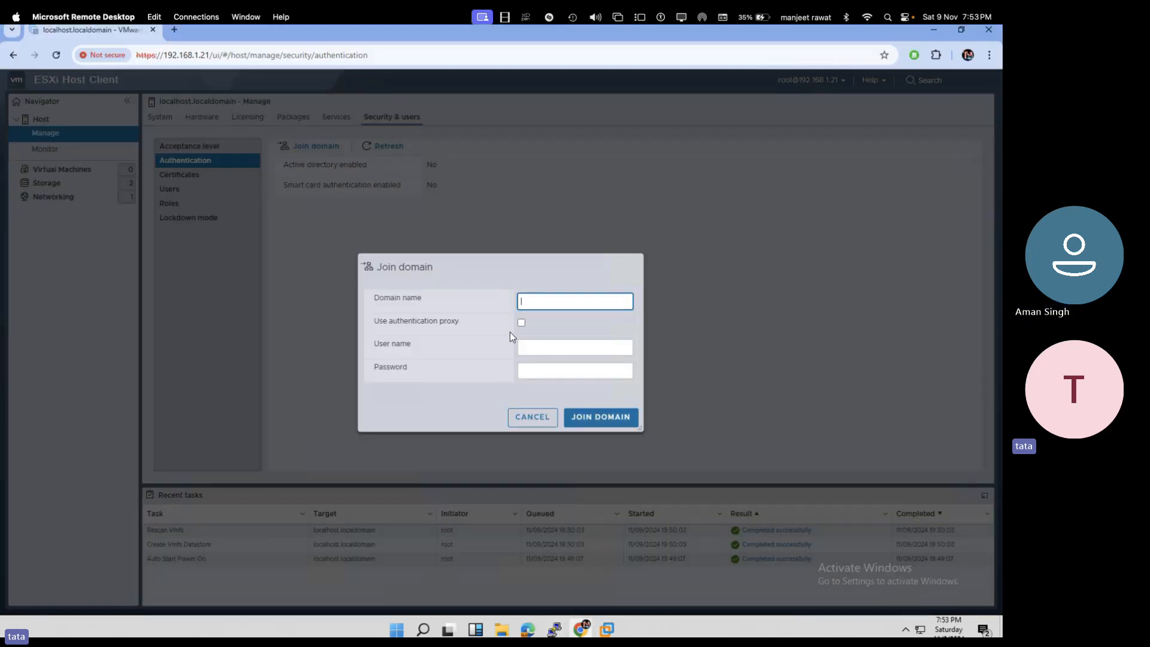
{"action": "left_click", "coordinate": [533, 420]}
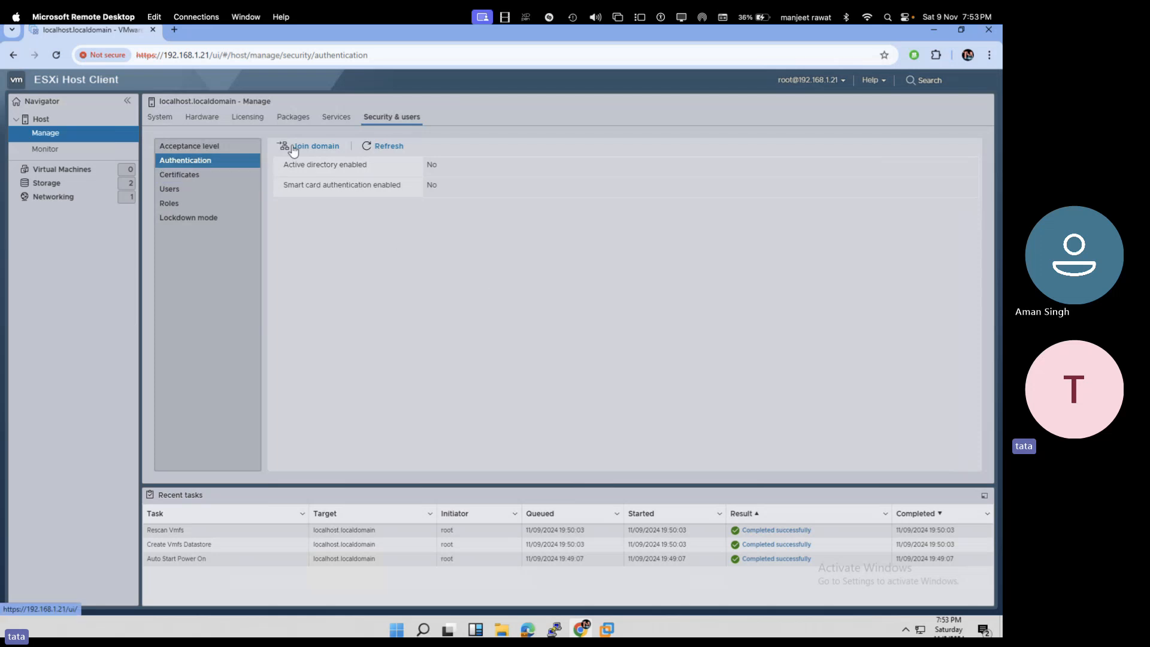
{"action": "left_click", "coordinate": [315, 147]}
- Join cloud.com using the domain Administrator account and password, then view the esxi.cloud.com host summary
{"action": "left_click", "coordinate": [540, 304]}
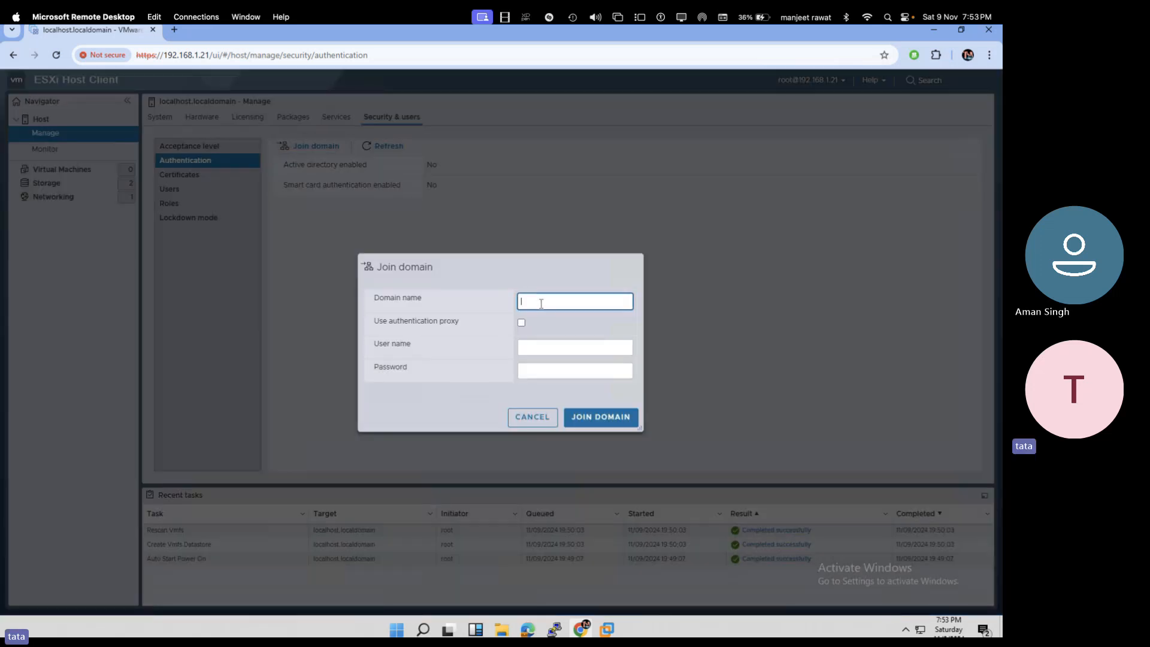
{"action": "key", "text": "Tab"}
{"action": "key", "text": "Tab"}
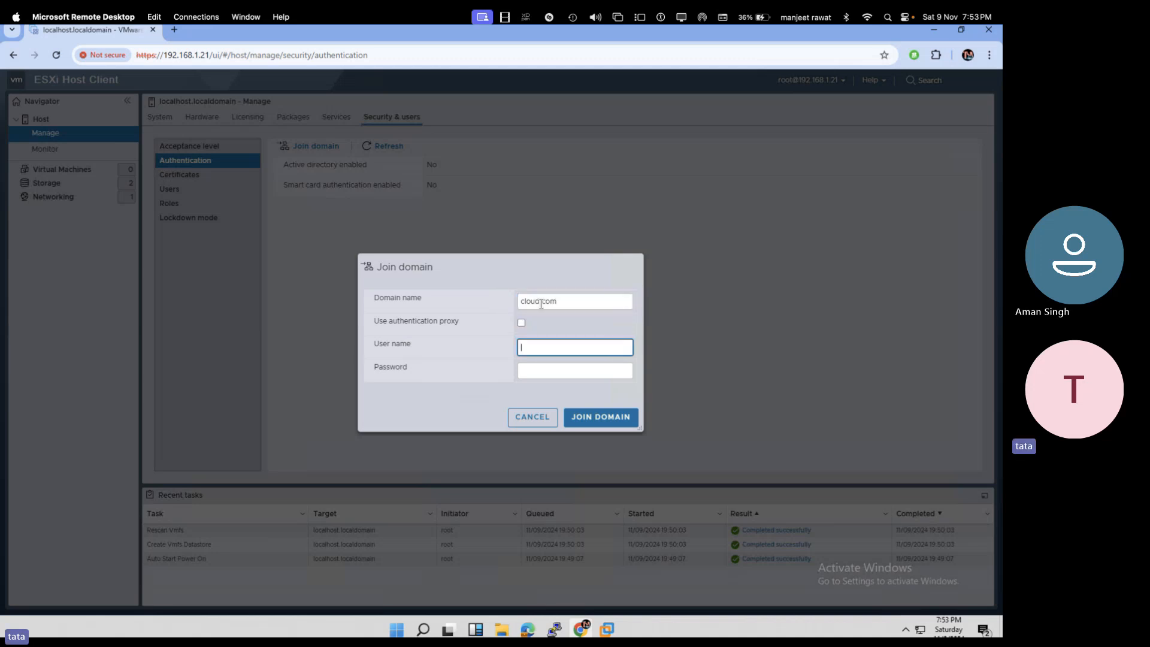
{"action": "key", "text": "Tab"}
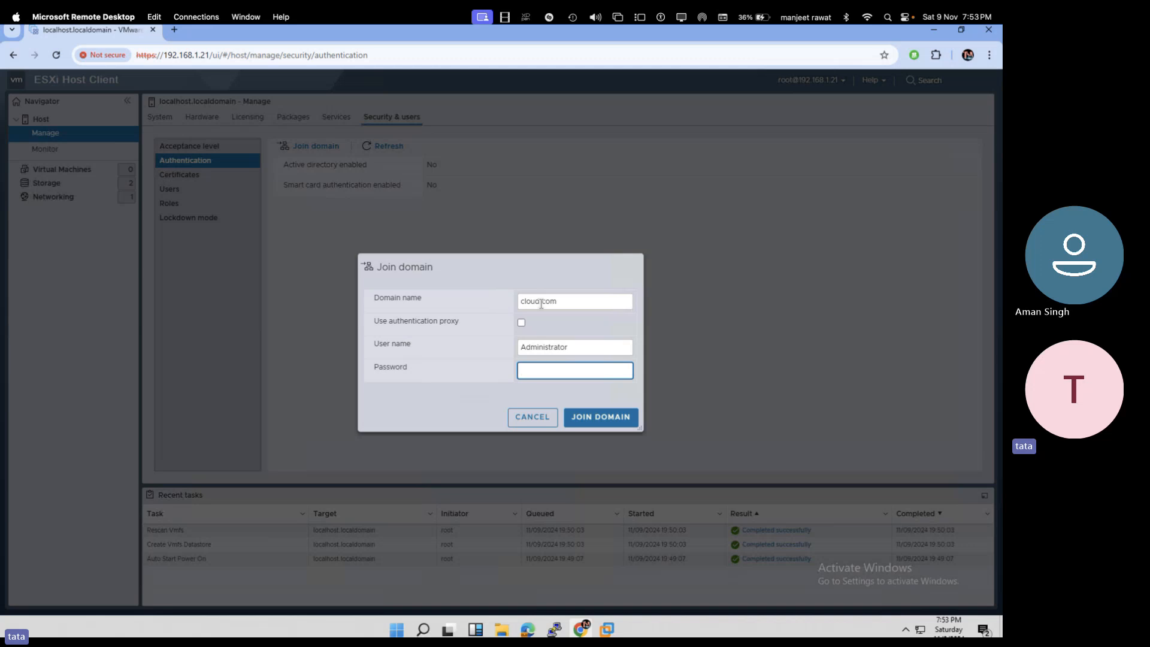
{"action": "left_click", "coordinate": [600, 424]}
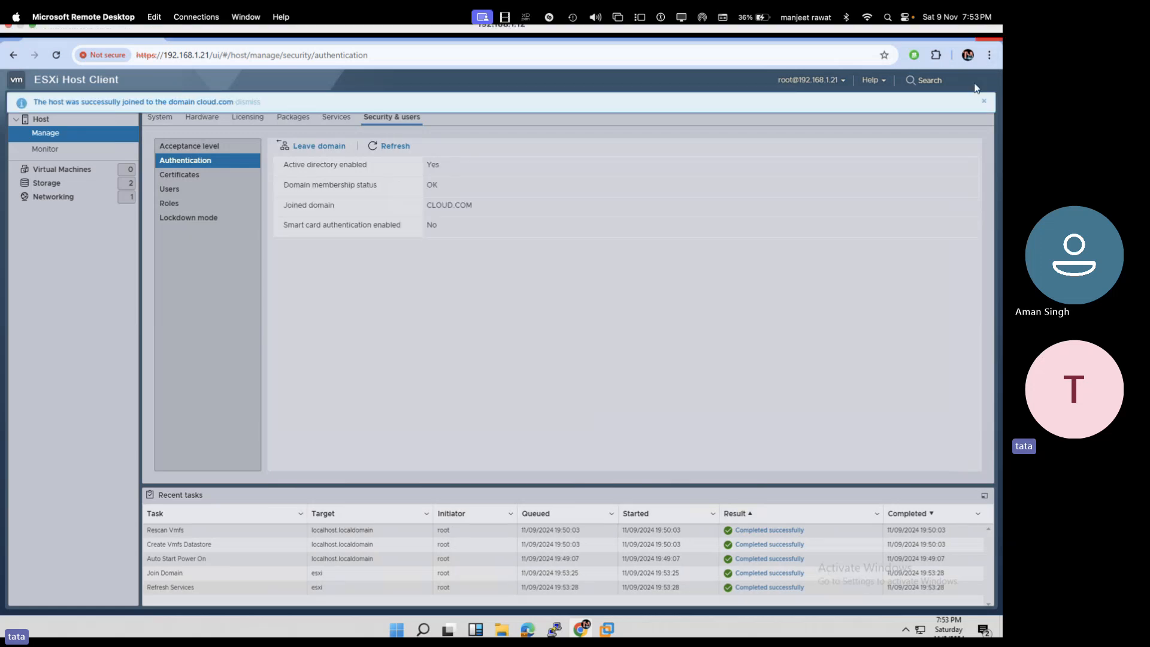
{"action": "left_click", "coordinate": [983, 101]}
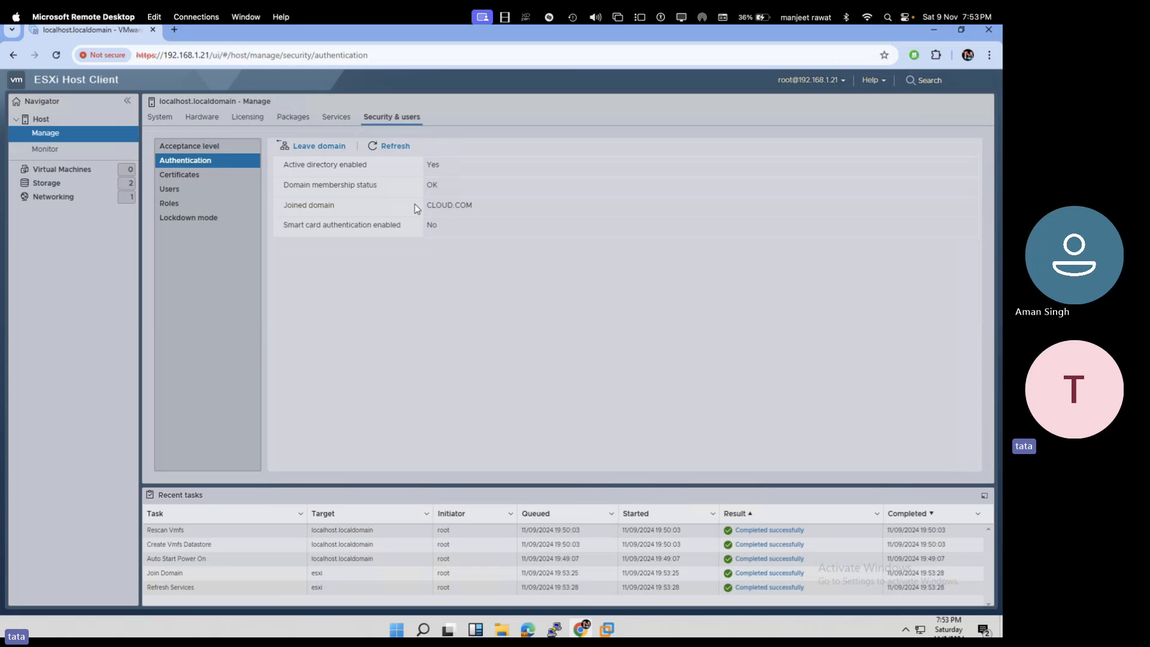
{"action": "left_click", "coordinate": [168, 117]}
{"action": "left_click", "coordinate": [84, 120]}
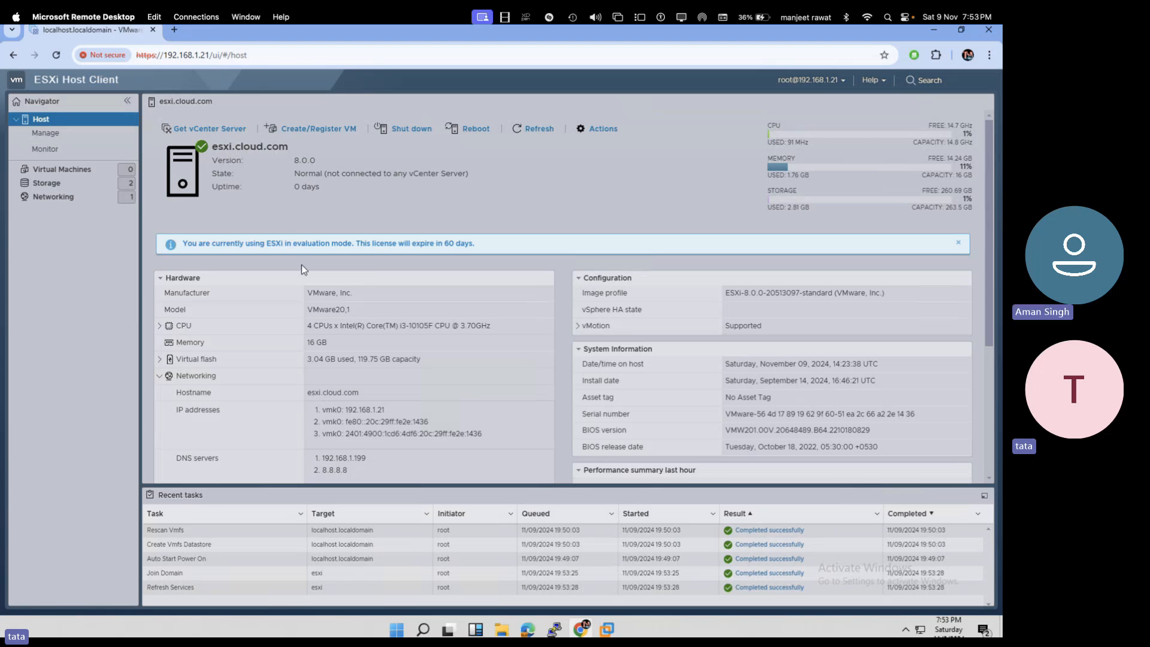
- In Domain-2022, close Network Connections and cmd, go full screen, and open Server Manager maximized
{"action": "mouse_move", "coordinate": [607, 629]}
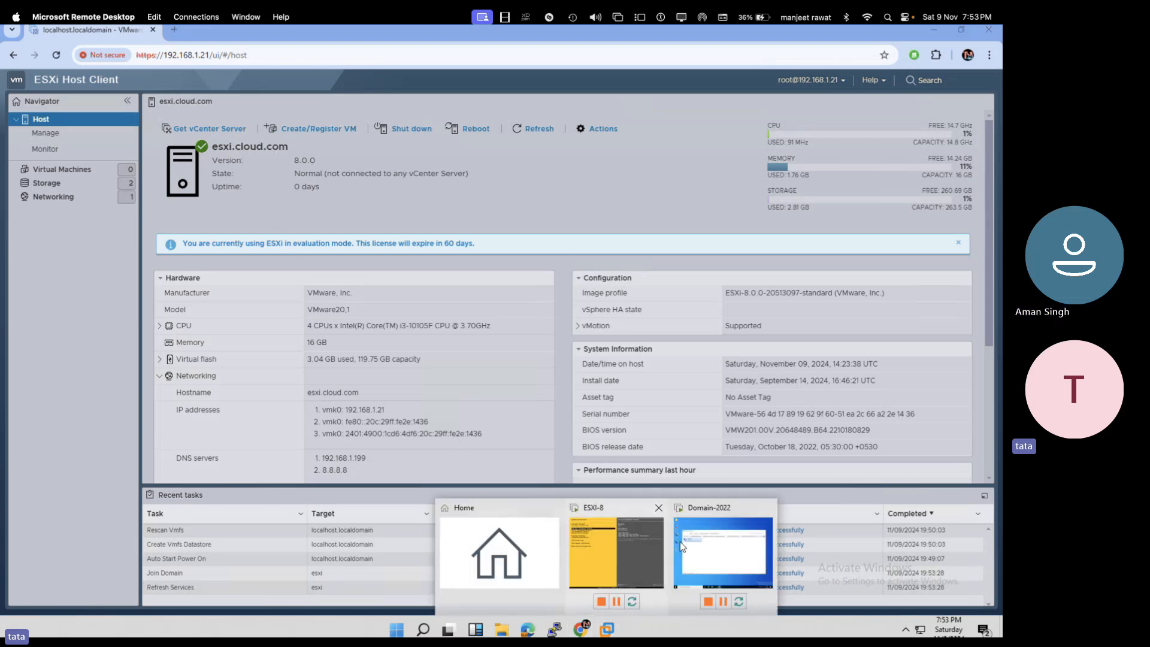
{"action": "left_click", "coordinate": [696, 535]}
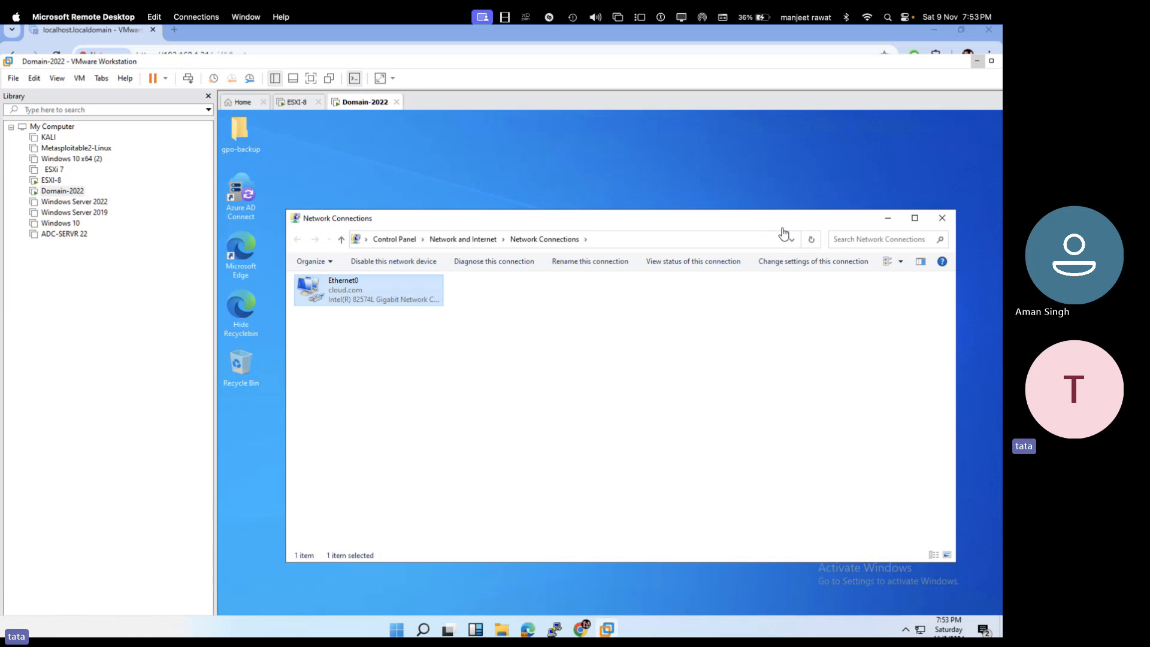
{"action": "left_click", "coordinate": [944, 218]}
{"action": "left_click", "coordinate": [310, 79]}
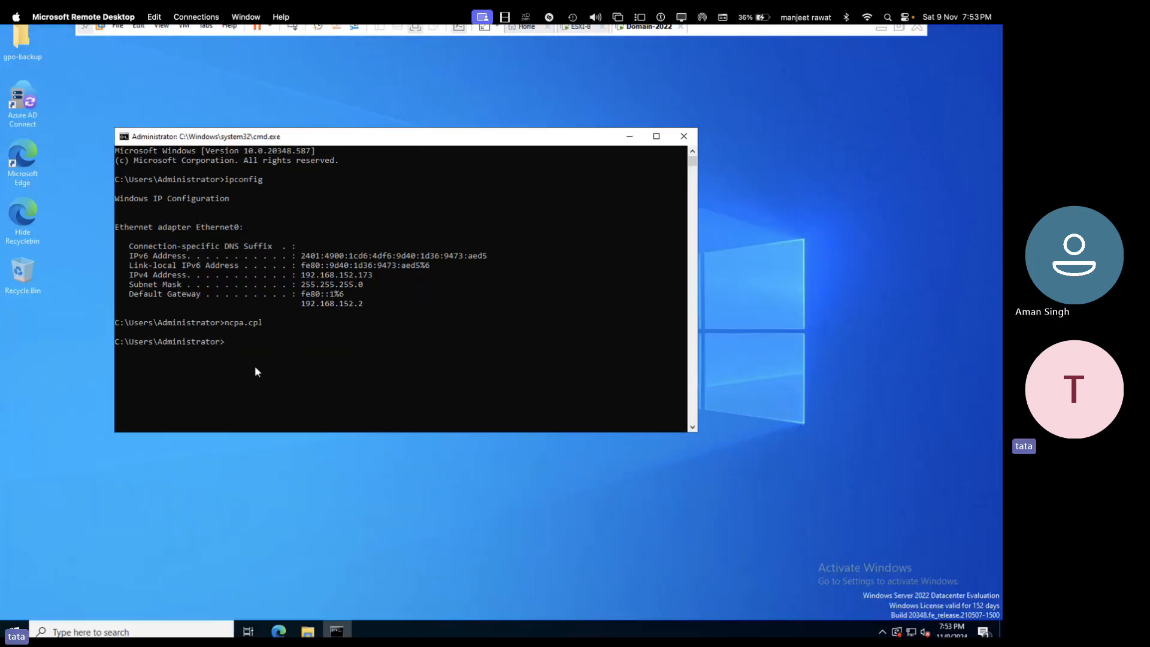
{"action": "left_click", "coordinate": [683, 136]}
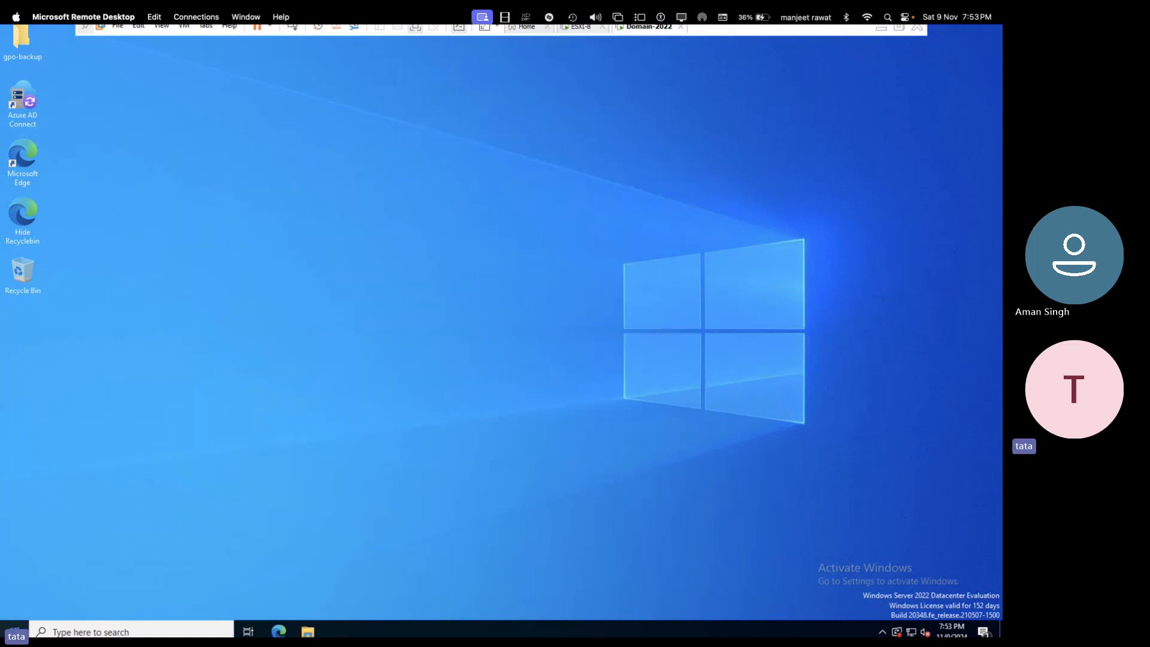
{"action": "left_click", "coordinate": [15, 632]}
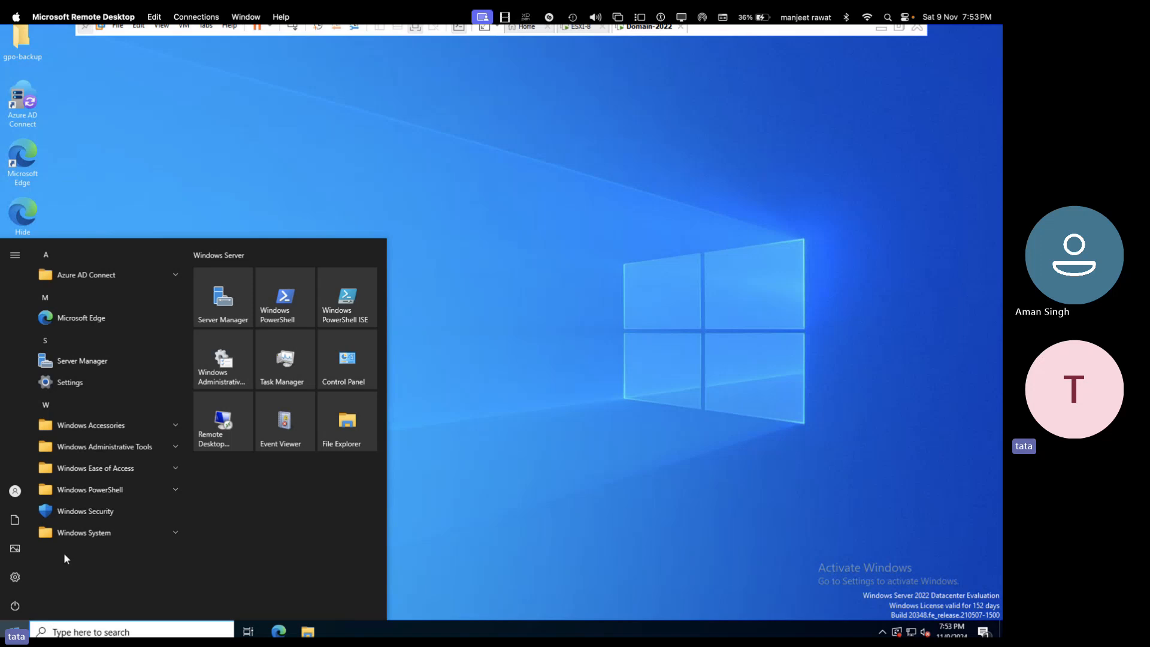
{"action": "left_click", "coordinate": [235, 311]}
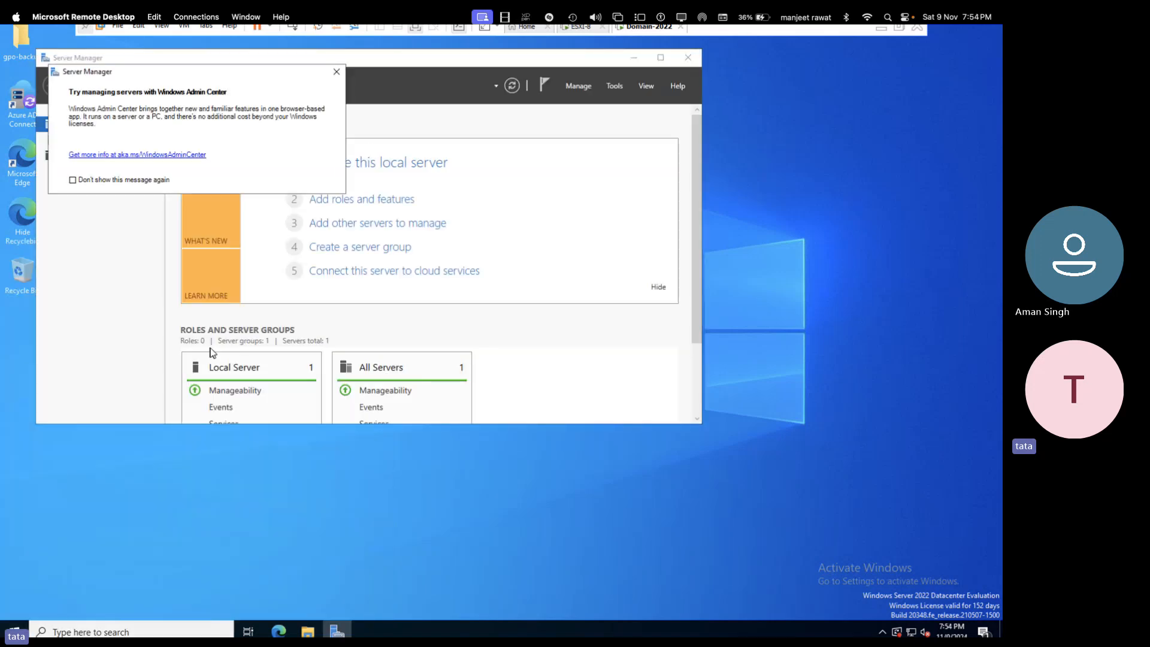
{"action": "left_click", "coordinate": [336, 72]}
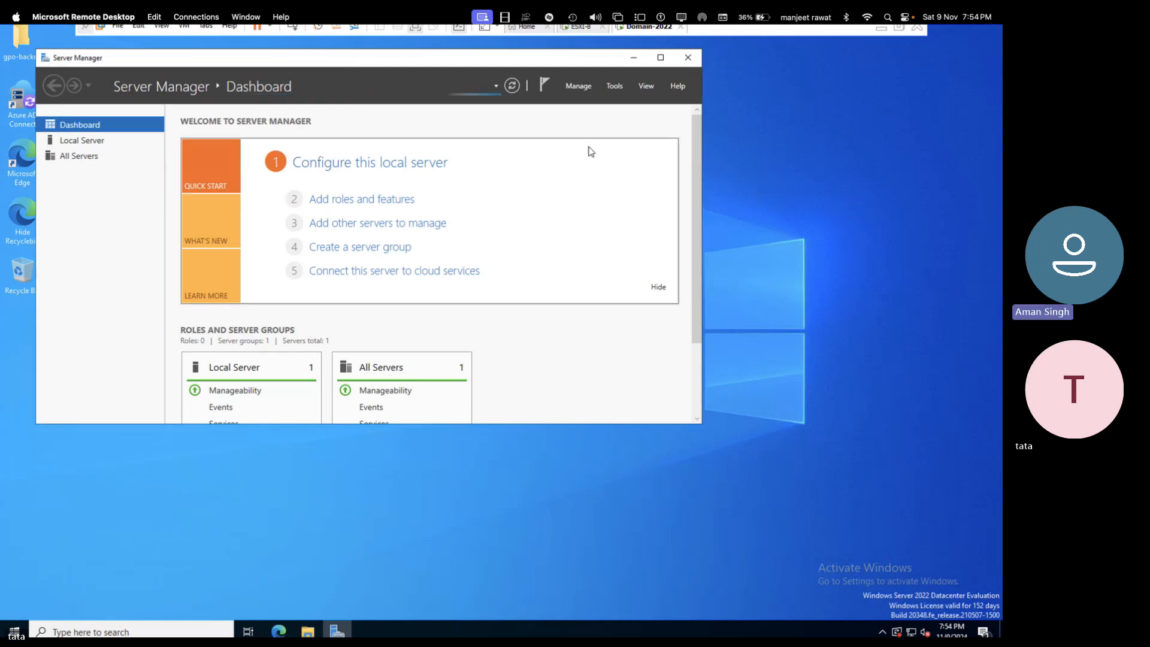
{"action": "left_click", "coordinate": [661, 57]}
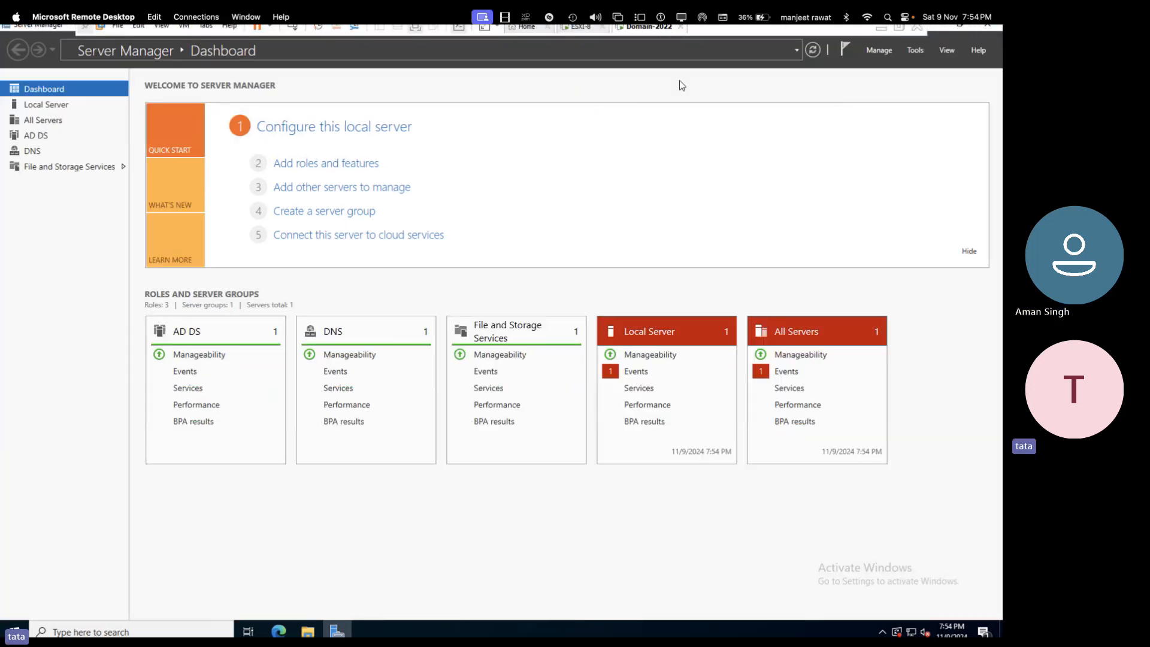
- Open DNS Manager from Tools and inspect the cloud.com zone's host records for 192.168.1.199
{"action": "left_click", "coordinate": [915, 50]}
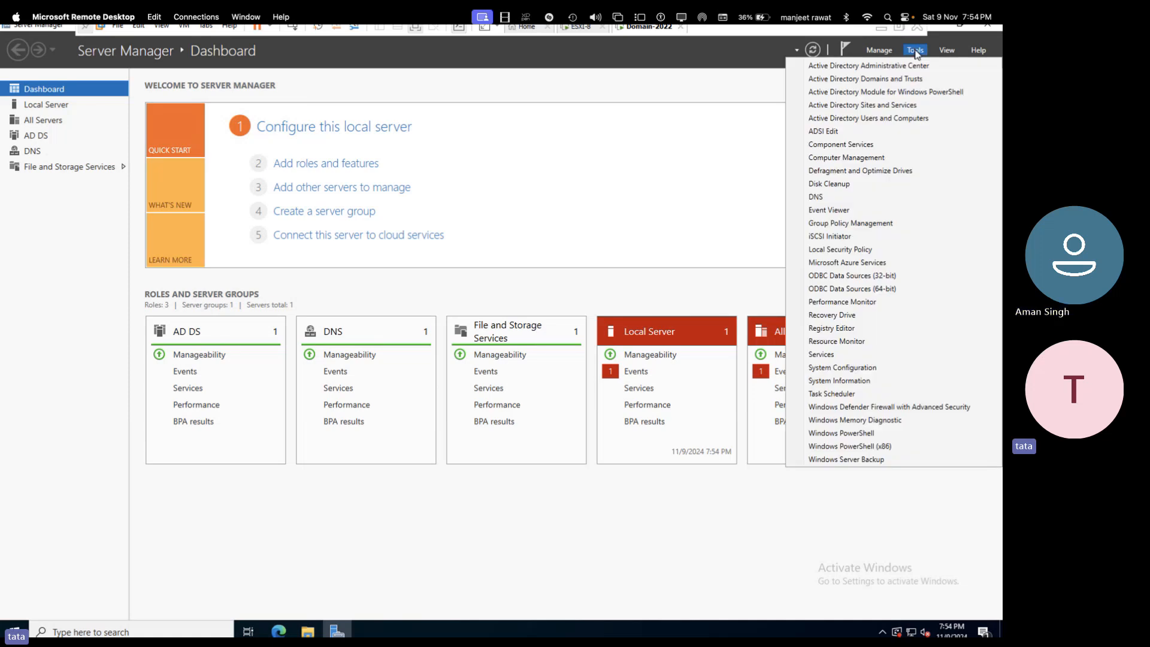
{"action": "left_click", "coordinate": [818, 197]}
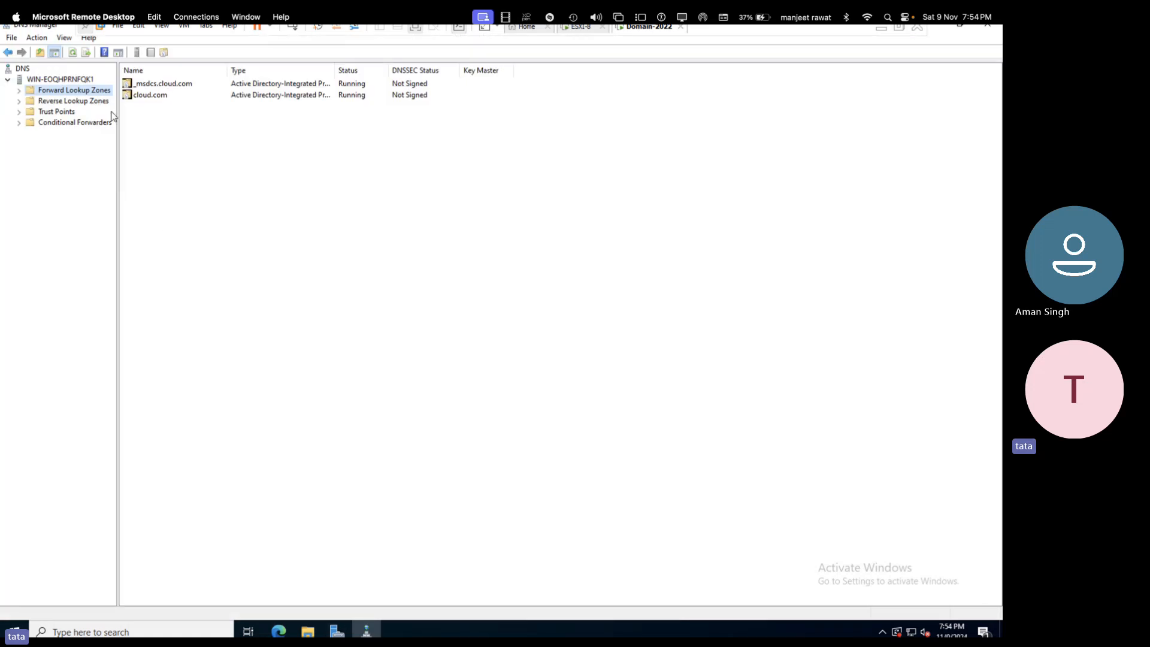
{"action": "left_click_drag", "start_coordinate": [118, 113], "coordinate": [206, 113]}
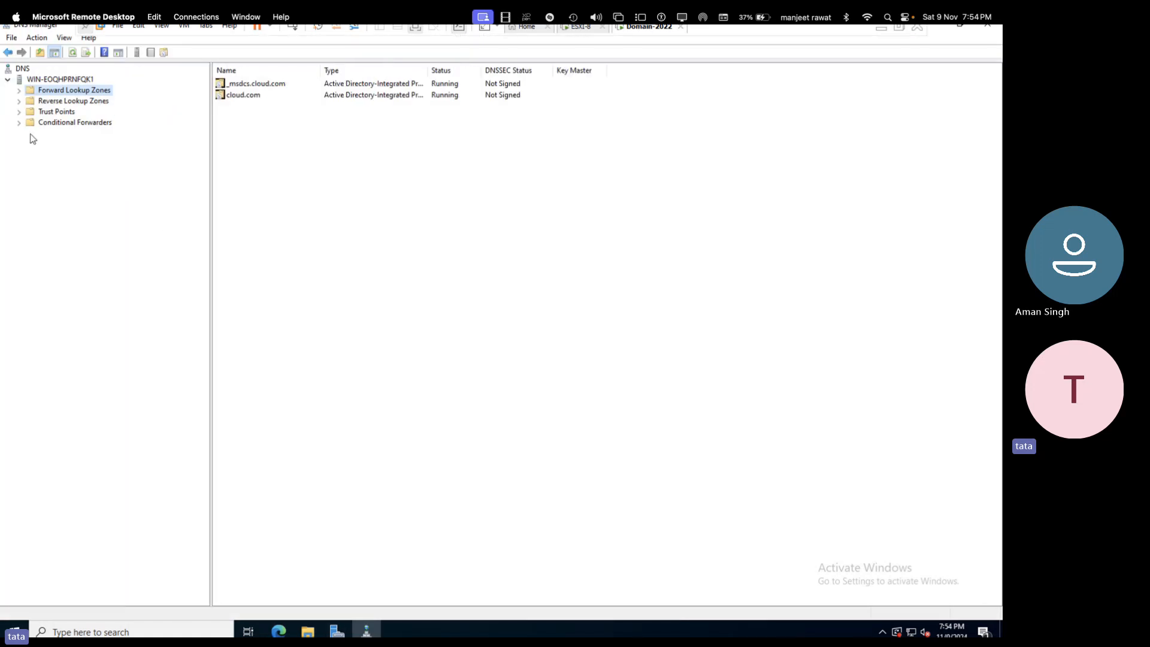
{"action": "left_click", "coordinate": [18, 90]}
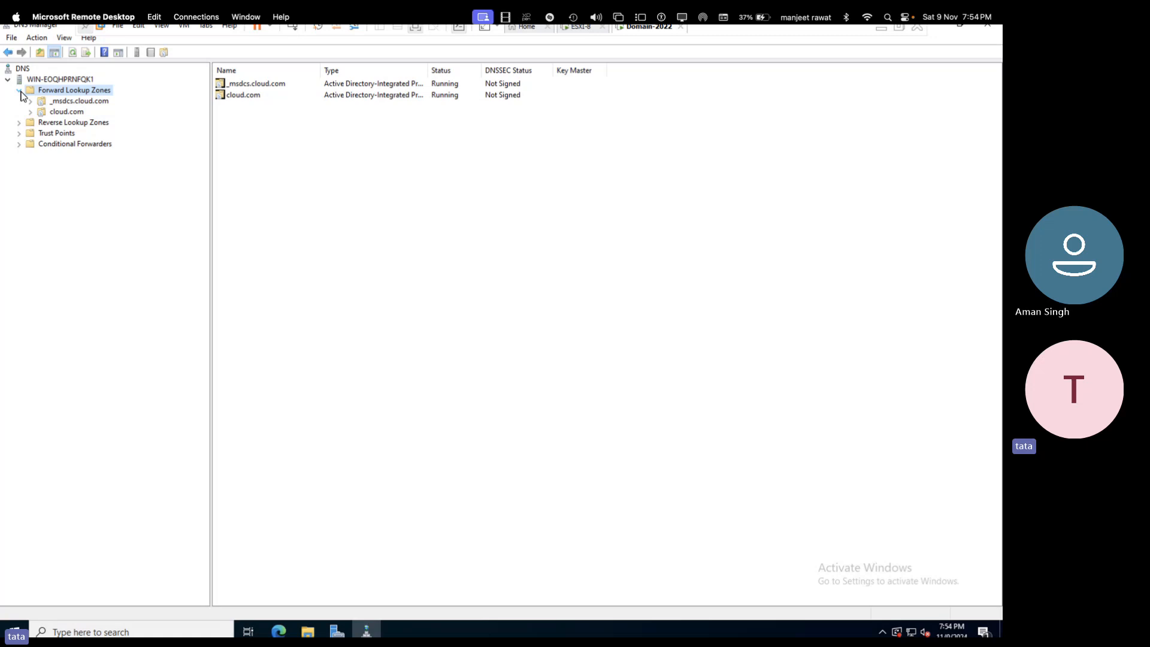
{"action": "left_click", "coordinate": [24, 123]}
{"action": "left_click", "coordinate": [67, 112]}
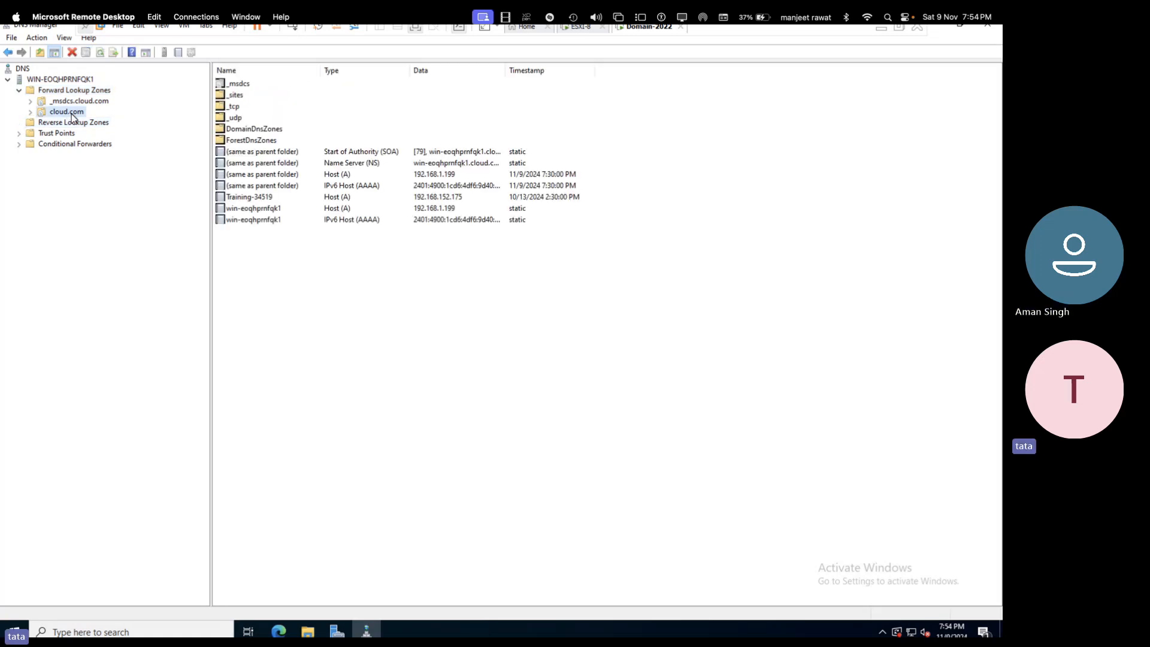
{"action": "left_click", "coordinate": [346, 177]}
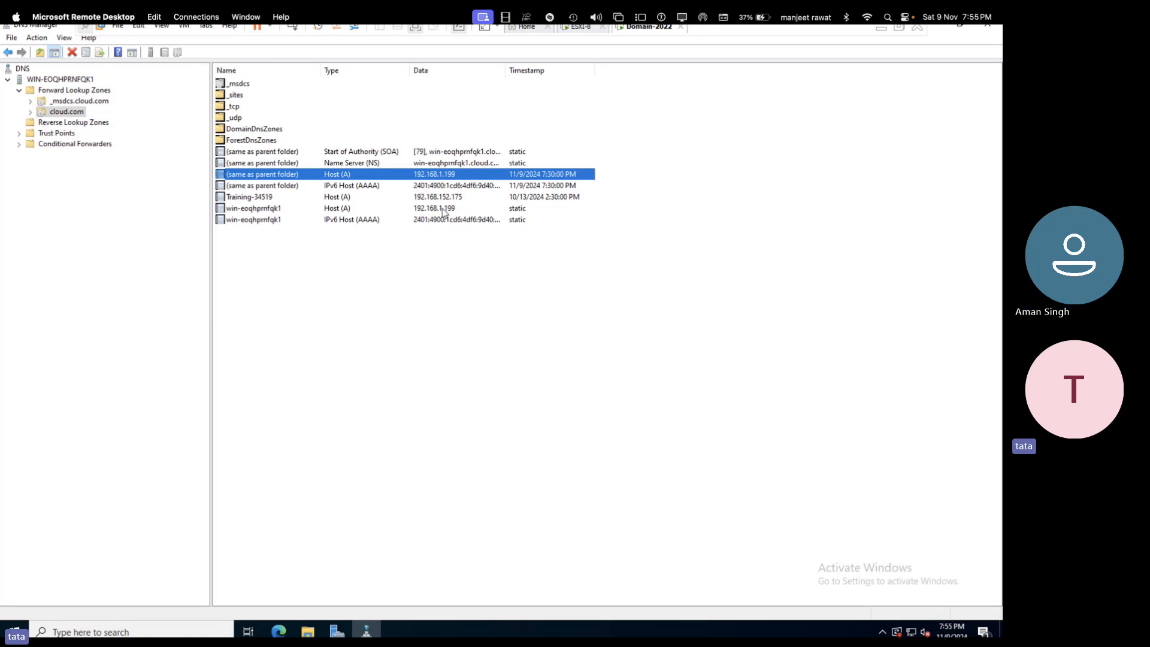
- Check the domain controller's IP addresses by running ipconfig in an administrator command prompt
{"action": "left_click", "coordinate": [442, 210]}
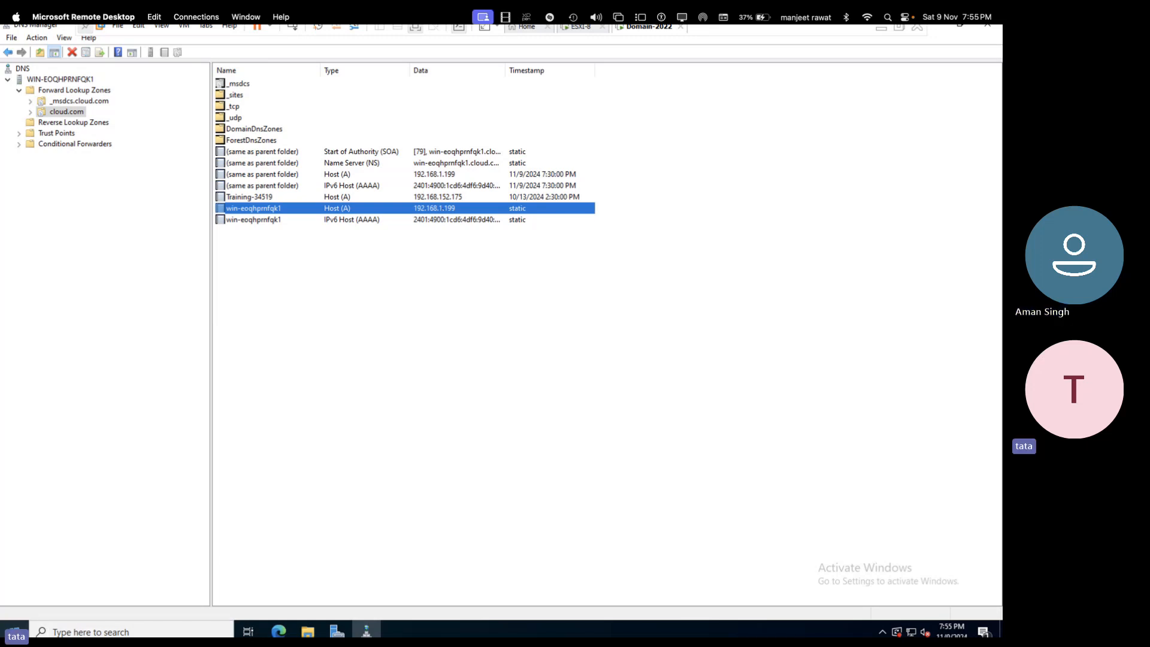
{"action": "right_click", "coordinate": [13, 631]}
{"action": "left_click", "coordinate": [51, 574]}
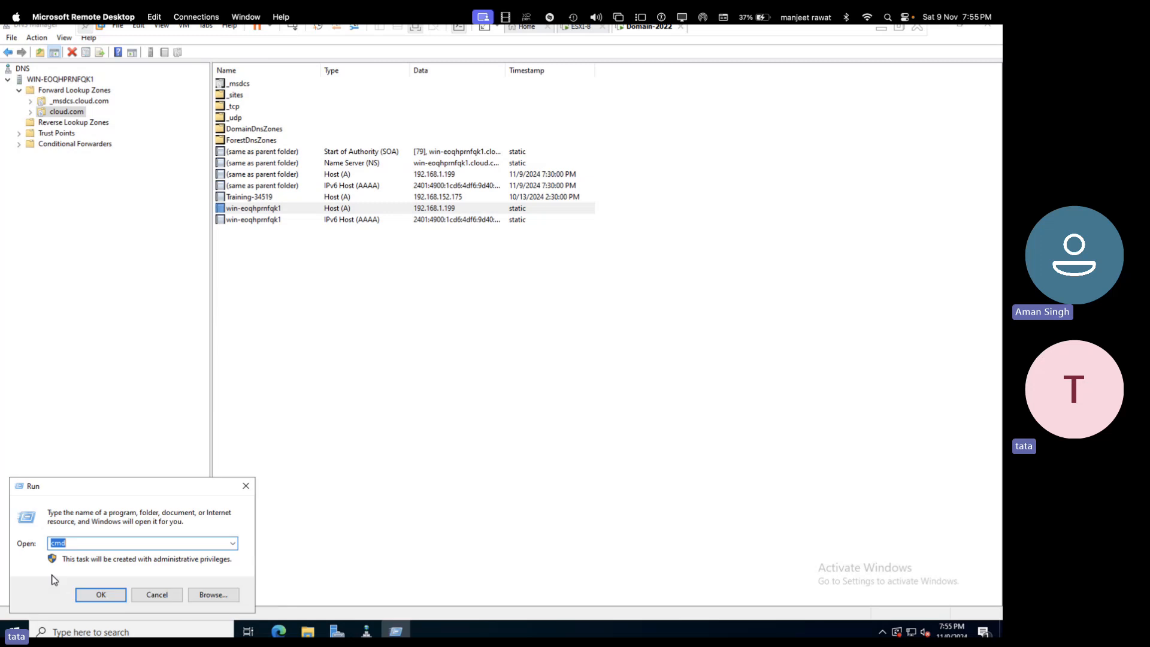
{"action": "key", "text": "Return"}
{"action": "type", "text": "ipco"}
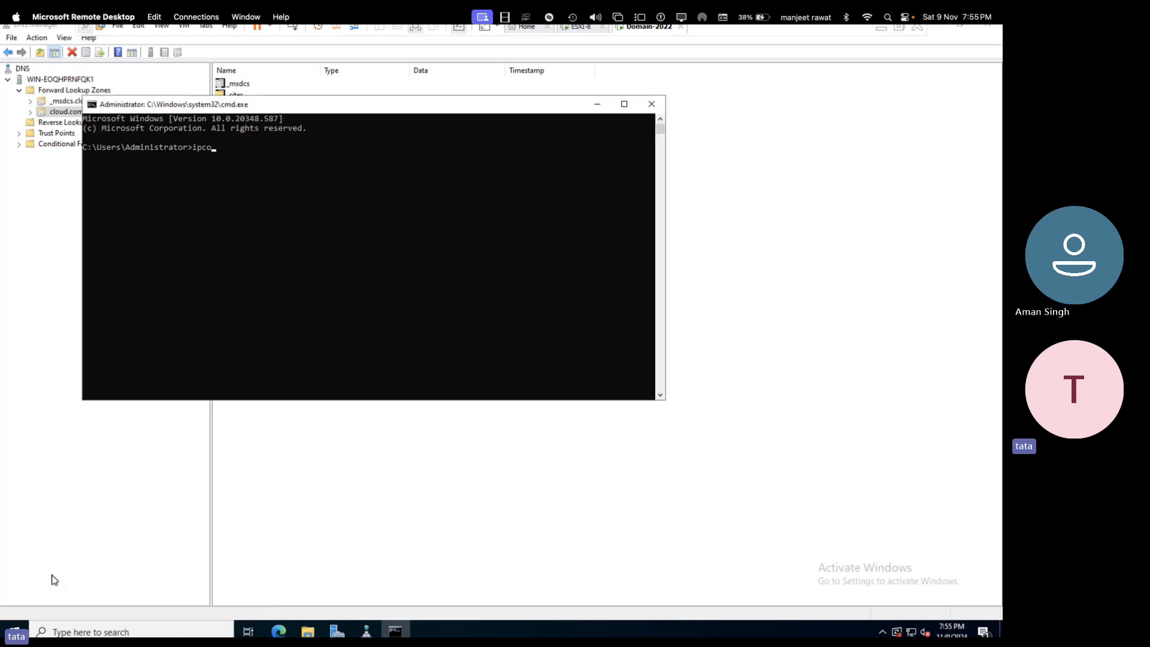
{"action": "type", "text": "nfig"}
{"action": "key", "text": "Return"}
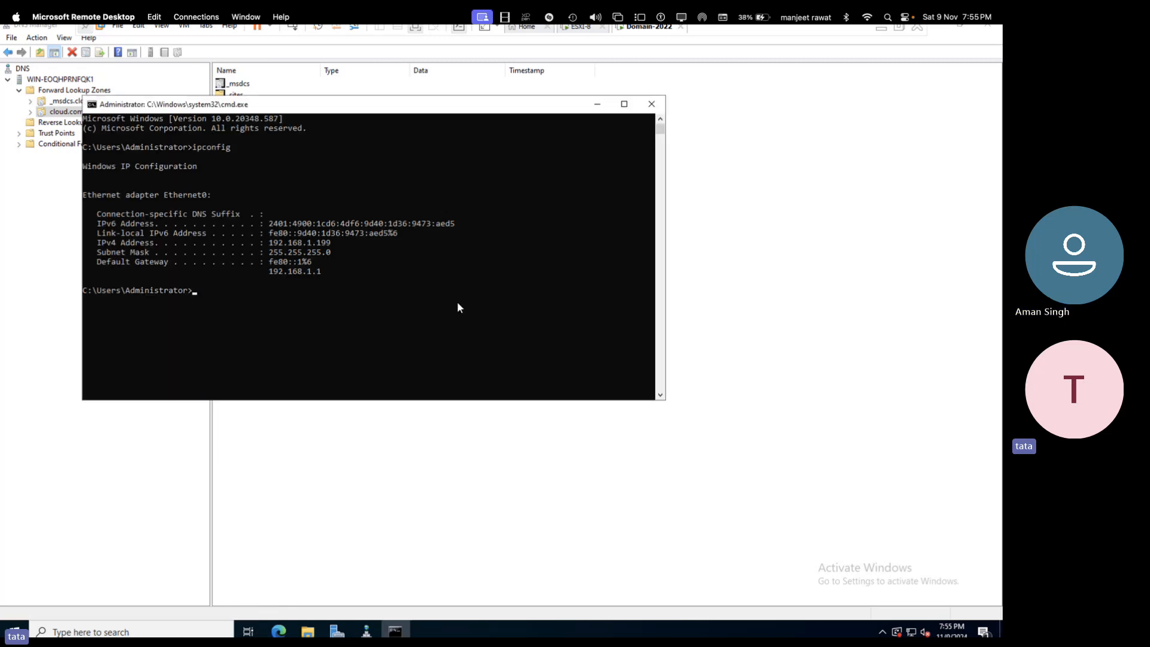
{"action": "left_click", "coordinate": [652, 104]}
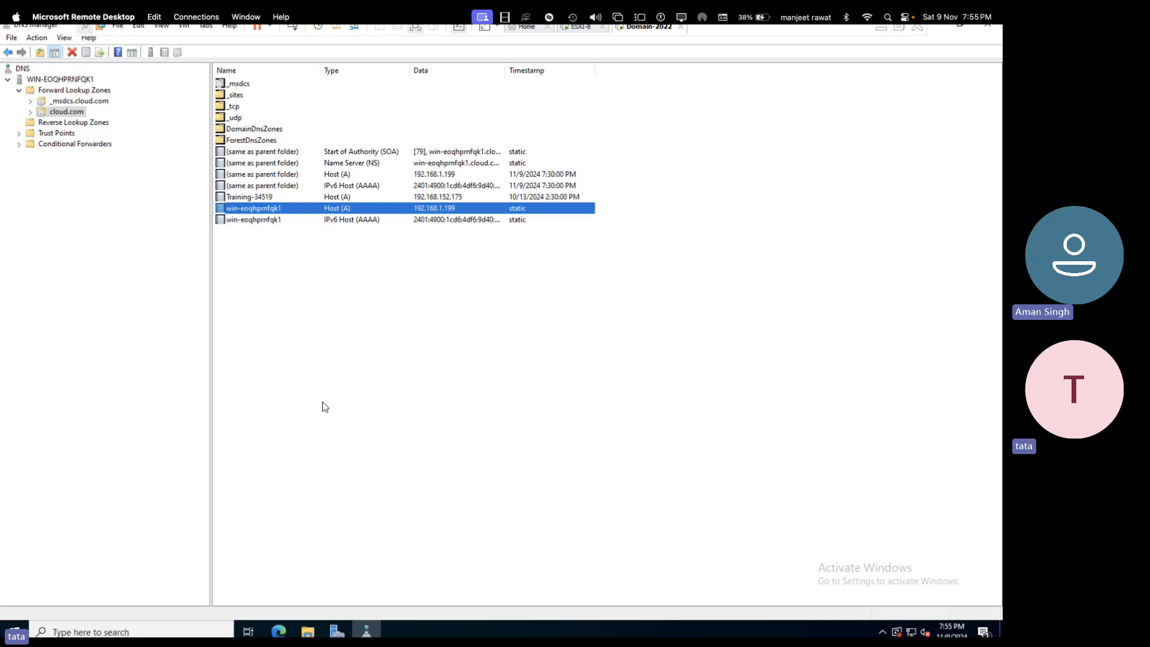
- Refresh the cloud.com zone and begin a New Host record named esxi with IP 192.168.1.21
{"action": "right_click", "coordinate": [315, 316]}
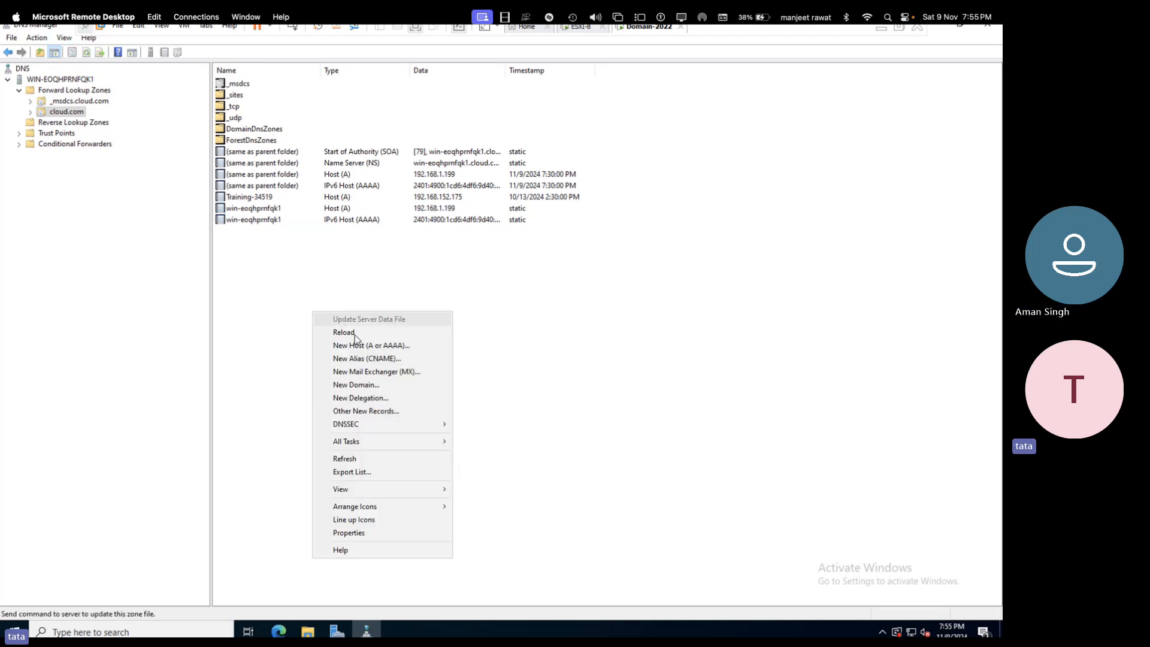
{"action": "left_click", "coordinate": [355, 333]}
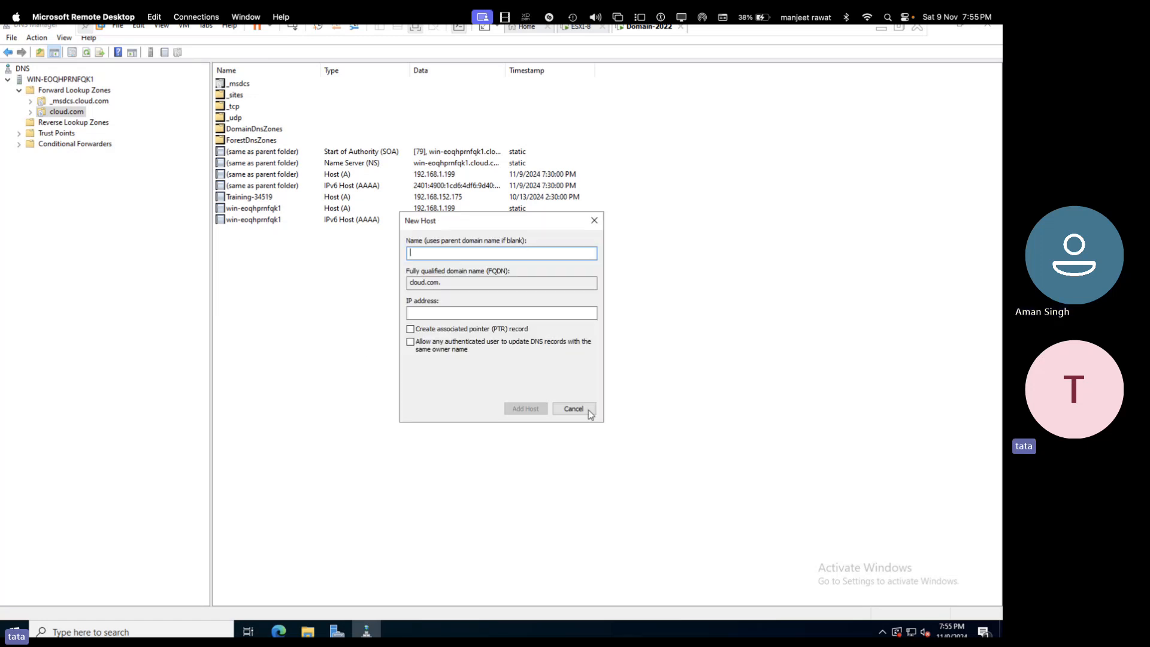
{"action": "left_click", "coordinate": [590, 413]}
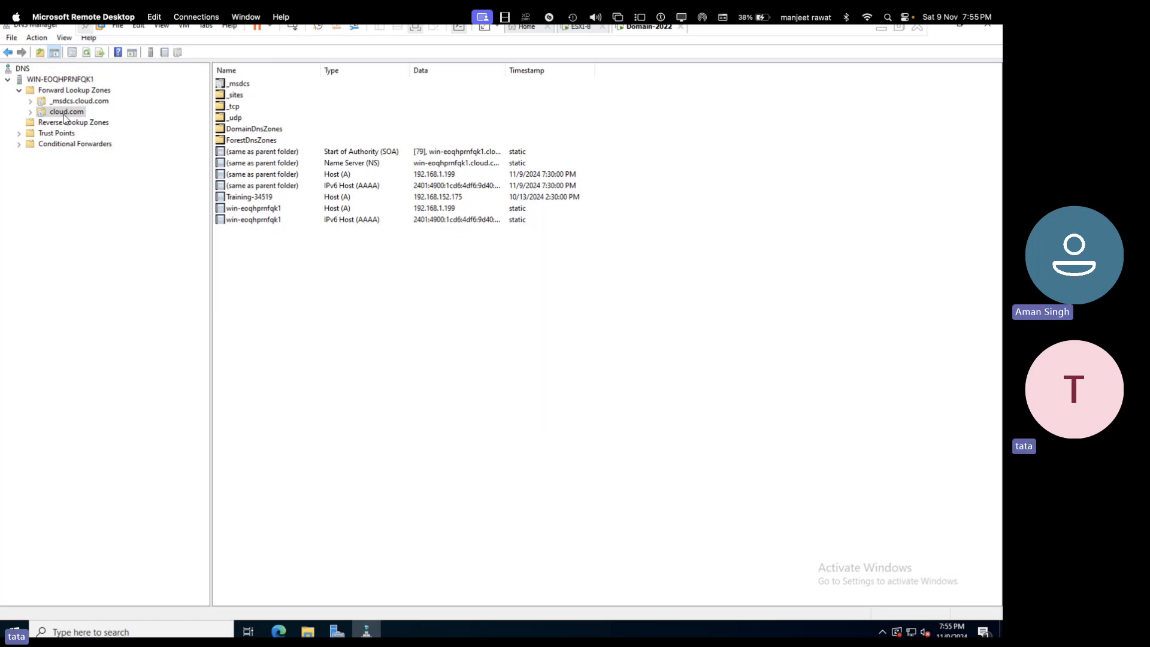
{"action": "right_click", "coordinate": [321, 278]}
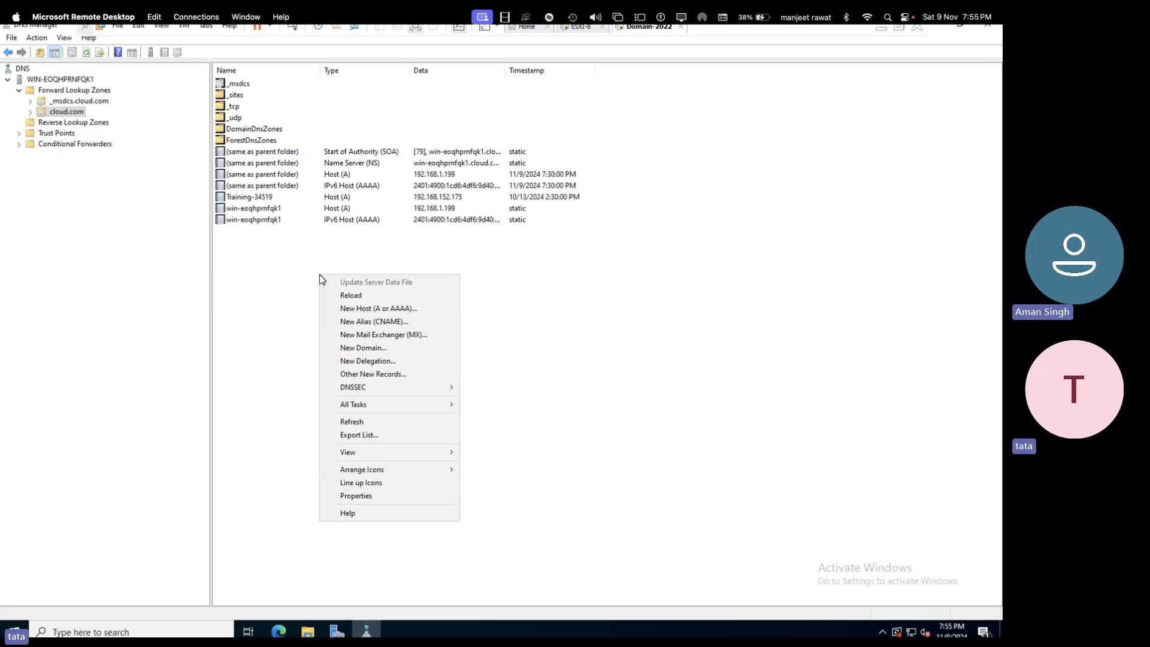
{"action": "left_click", "coordinate": [378, 308]}
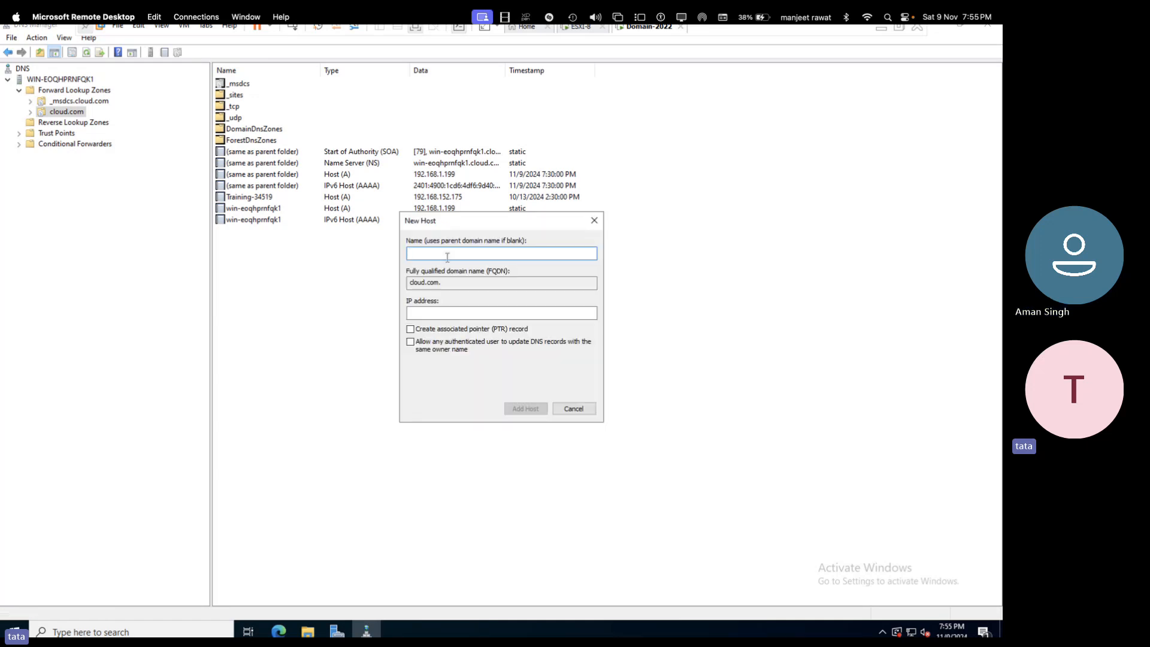
{"action": "type", "text": "esxi"}
{"action": "left_click", "coordinate": [464, 310]}
{"action": "left_click", "coordinate": [588, 30]}
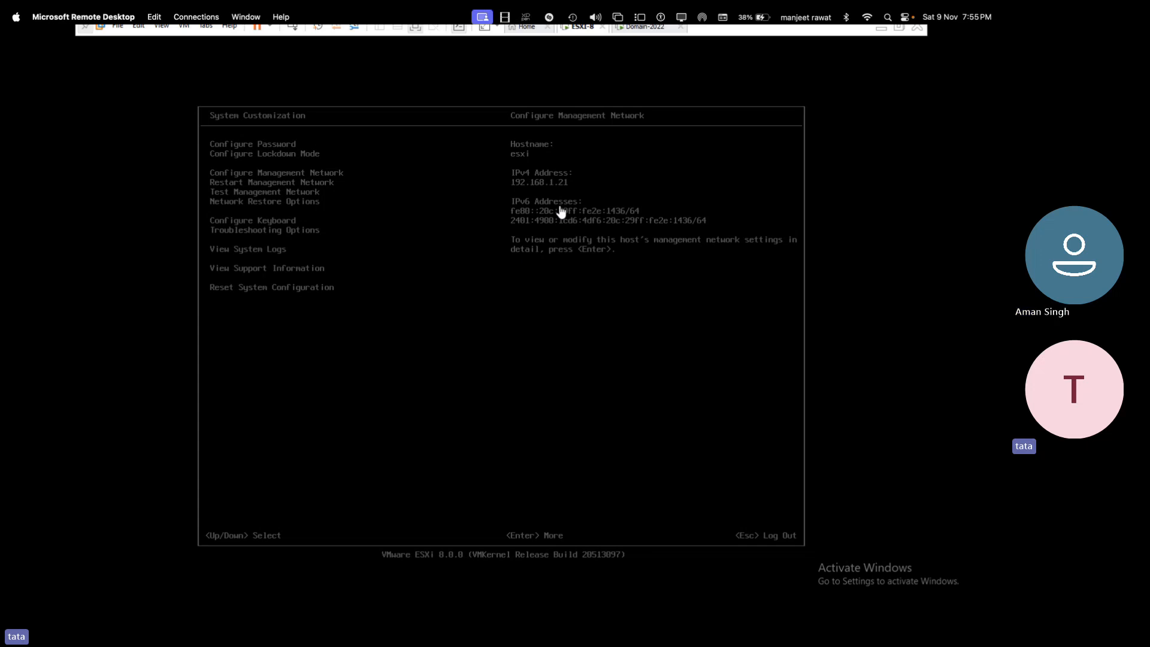
{"action": "left_click", "coordinate": [639, 38]}
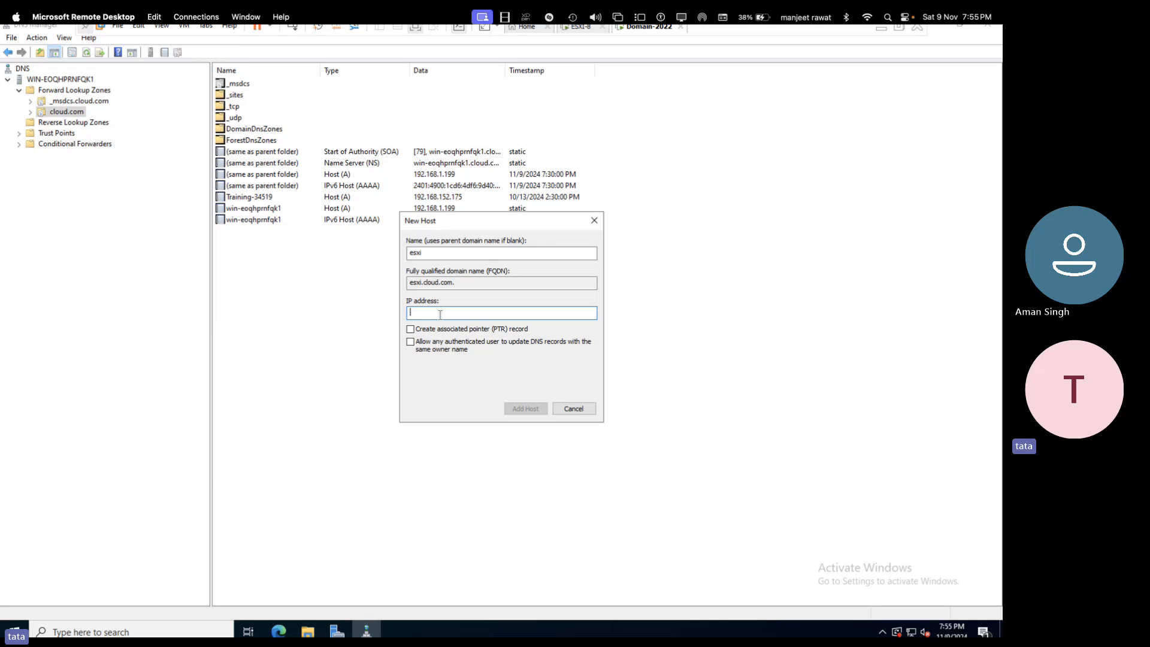
{"action": "type", "text": ".1"}
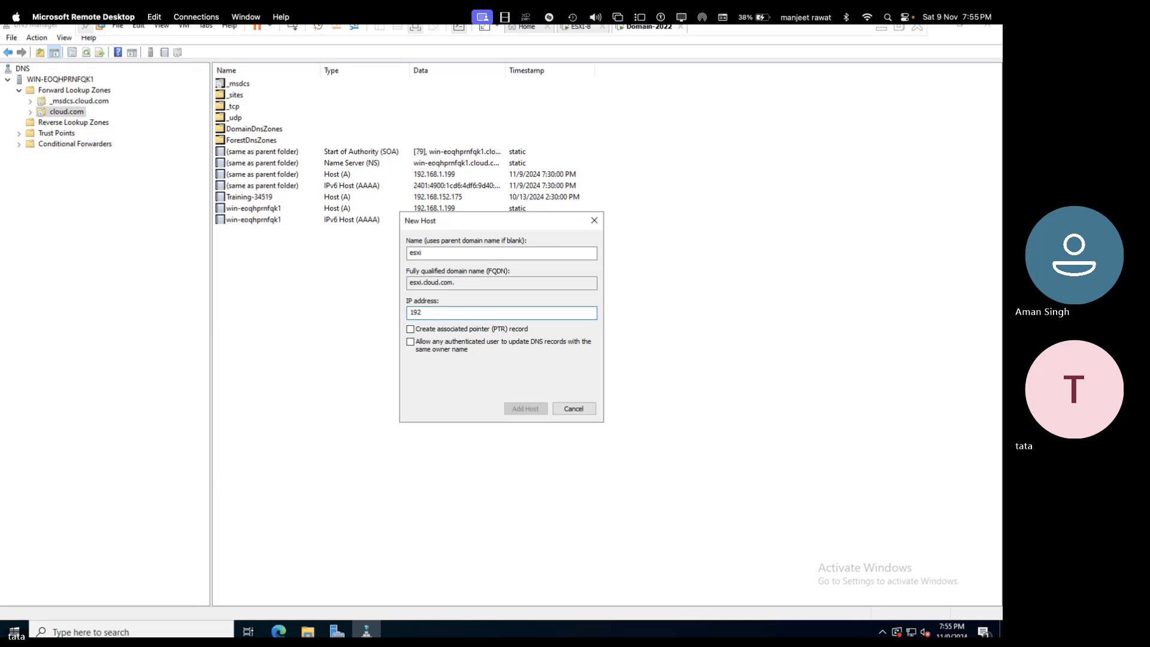
{"action": "type", "text": "68.1.21"}
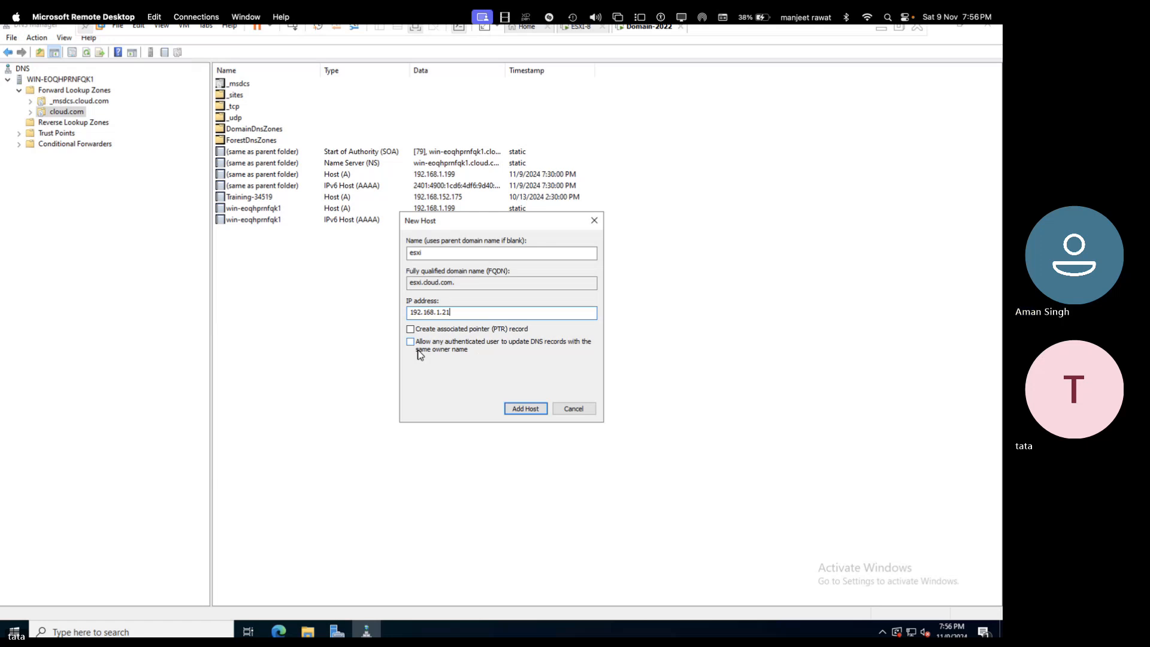
- On the vSphere notes page, draw a red box for the ESXi host labelled 192.168.1.21
{"action": "key", "text": "ctrl+Left"}
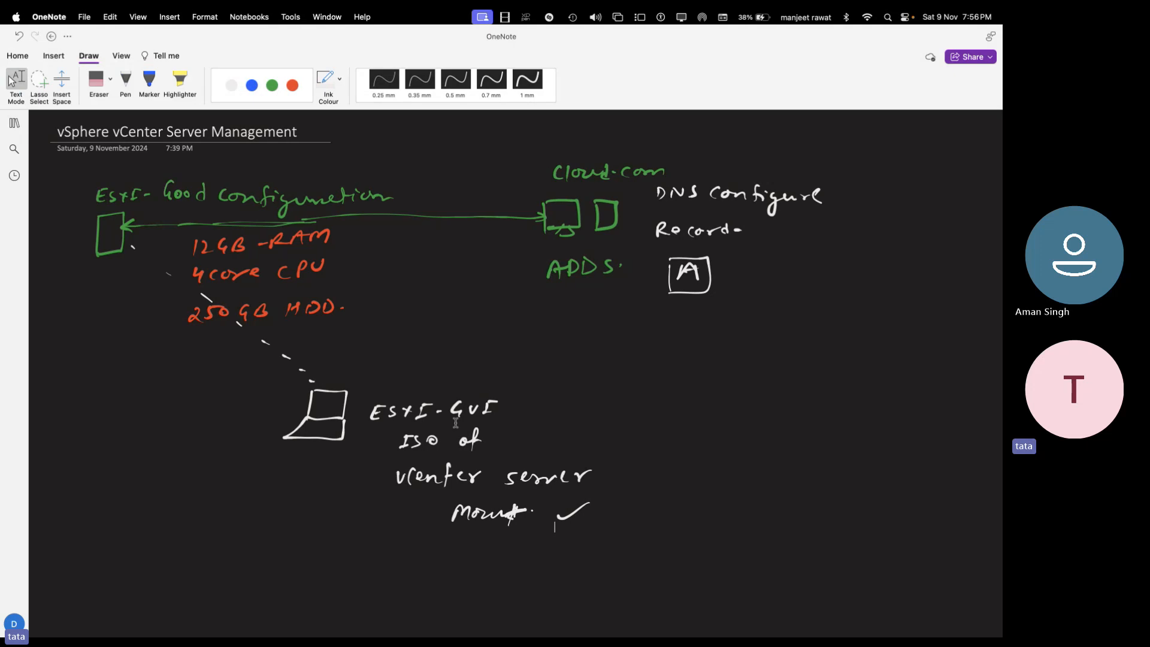
{"action": "scroll", "coordinate": [455, 423], "scroll_direction": "down", "scroll_amount": 5}
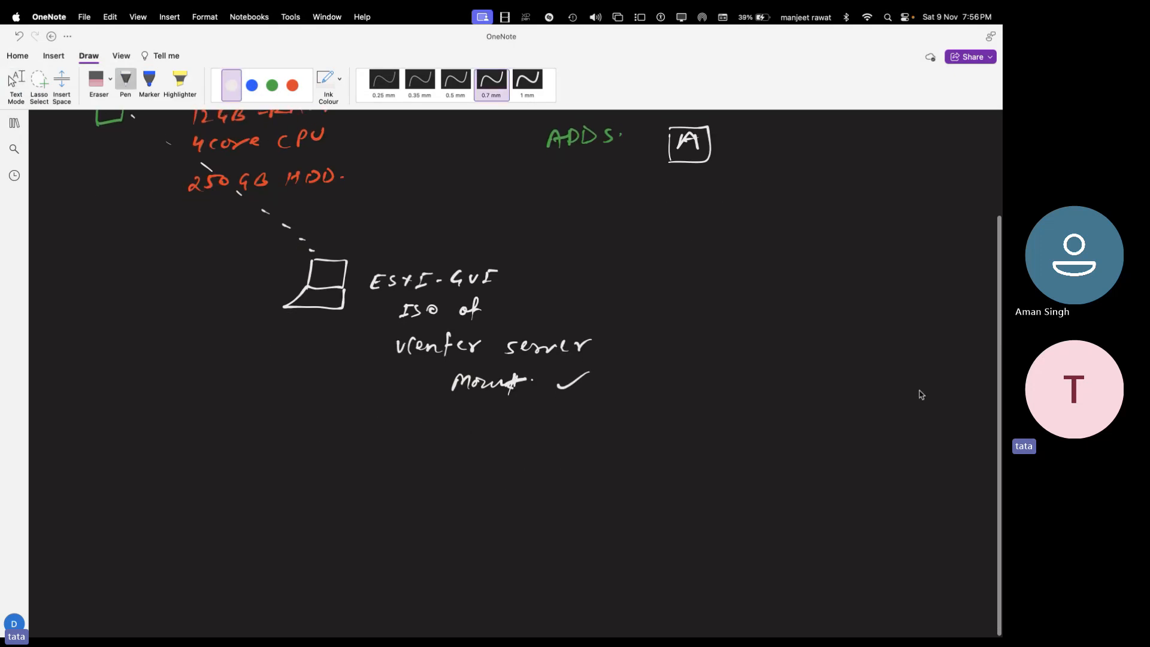
{"action": "scroll", "coordinate": [883, 536], "scroll_direction": "down", "scroll_amount": 10}
{"action": "mouse_move", "coordinate": [904, 519]}
{"action": "left_mouse_down"}
{"action": "mouse_move", "coordinate": [902, 531]}
{"action": "mouse_move", "coordinate": [896, 515]}
{"action": "left_mouse_up"}
{"action": "left_click", "coordinate": [292, 85]}
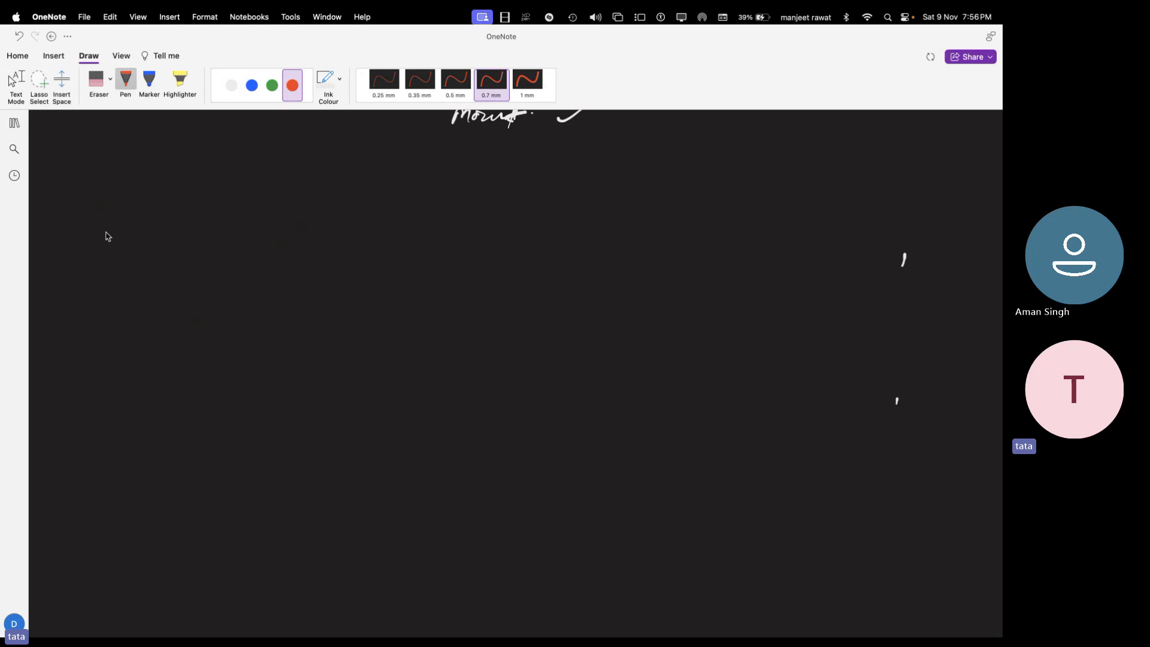
{"action": "left_click_drag", "start_coordinate": [105, 213], "coordinate": [109, 283]}
{"action": "left_click_drag", "start_coordinate": [86, 321], "coordinate": [87, 337]}
{"action": "mouse_move", "coordinate": [101, 326]}
{"action": "left_mouse_down"}
{"action": "mouse_move", "coordinate": [97, 338]}
{"action": "mouse_move", "coordinate": [119, 332]}
{"action": "left_mouse_up"}
{"action": "left_click_drag", "start_coordinate": [125, 324], "coordinate": [126, 337]}
{"action": "mouse_move", "coordinate": [136, 322]}
{"action": "left_mouse_down"}
{"action": "mouse_move", "coordinate": [131, 333]}
{"action": "mouse_move", "coordinate": [146, 323]}
{"action": "mouse_move", "coordinate": [200, 333]}
{"action": "left_mouse_up"}
{"action": "left_click_drag", "start_coordinate": [204, 316], "coordinate": [203, 336]}
- Draw a blue monitor for the DNS server with 192.168.1.199 written beneath it
{"action": "left_click", "coordinate": [252, 85]}
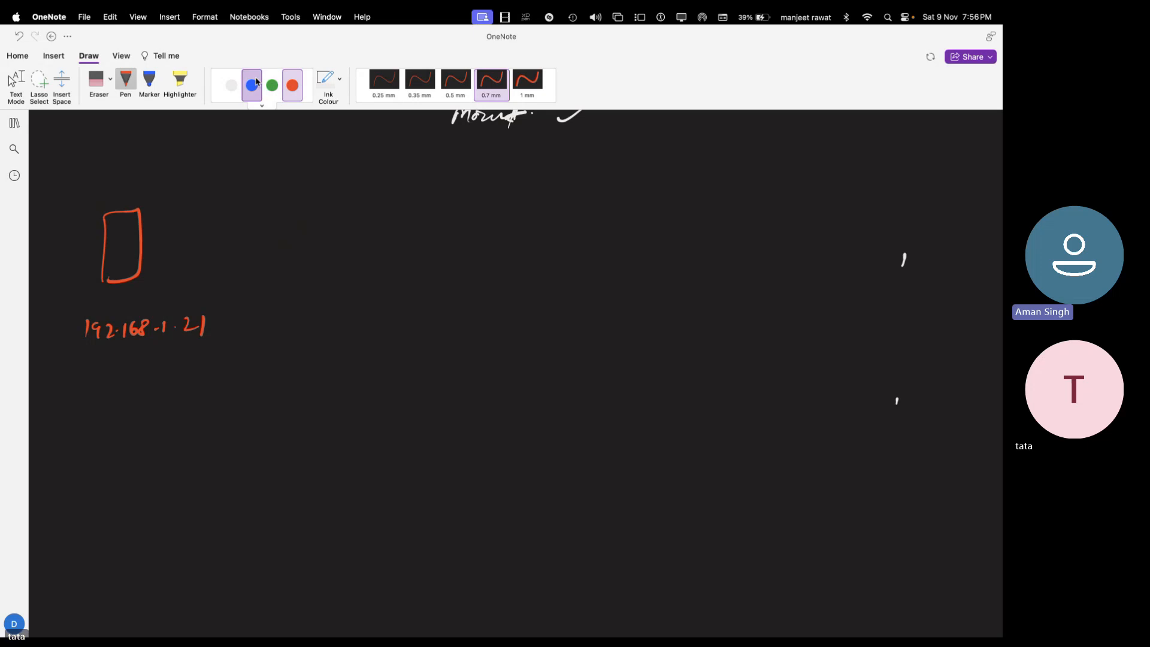
{"action": "mouse_move", "coordinate": [458, 231]}
{"action": "left_mouse_down"}
{"action": "mouse_move", "coordinate": [460, 266]}
{"action": "mouse_move", "coordinate": [492, 280]}
{"action": "mouse_move", "coordinate": [509, 318]}
{"action": "mouse_move", "coordinate": [526, 310]}
{"action": "left_mouse_up"}
{"action": "left_click_drag", "start_coordinate": [533, 316], "coordinate": [548, 325]}
{"action": "left_click_drag", "start_coordinate": [559, 315], "coordinate": [575, 324]}
{"action": "left_click_drag", "start_coordinate": [589, 311], "coordinate": [605, 340]}
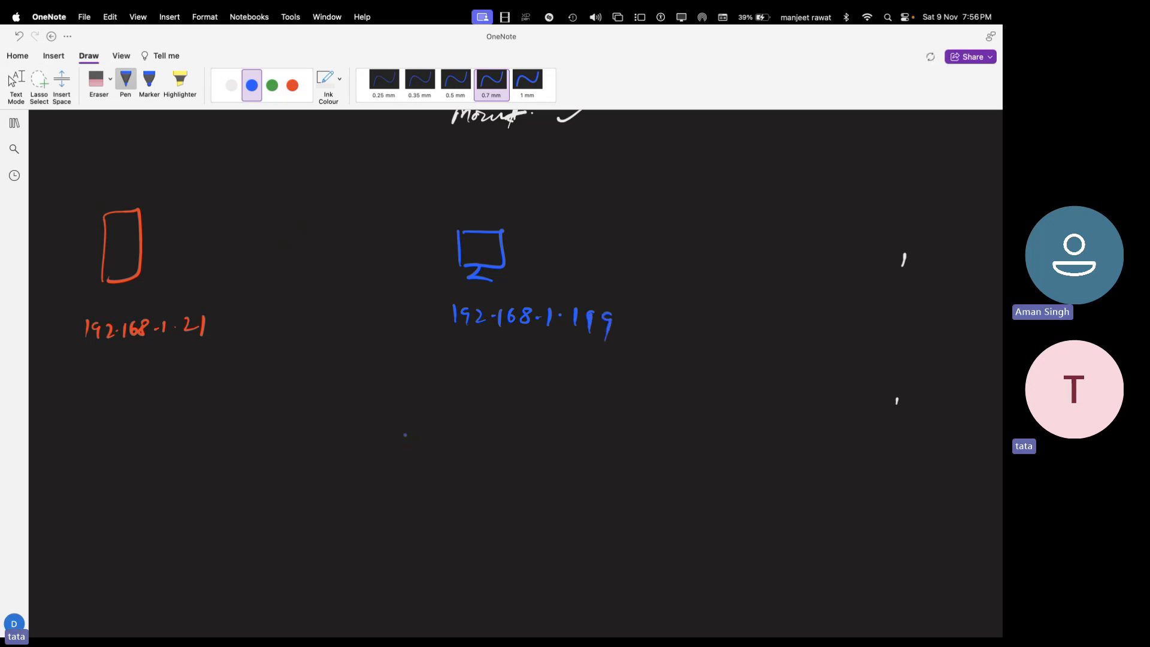
- Label the sketches ESXI and cloud.com in white ink, then stop inking
{"action": "left_click", "coordinate": [231, 85]}
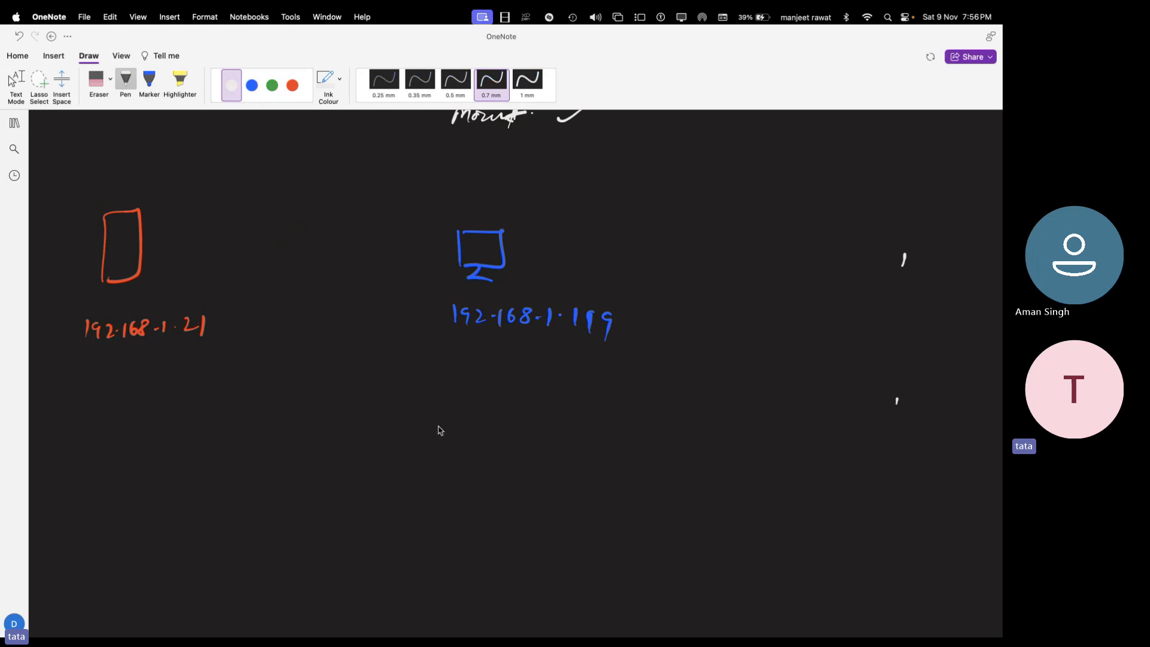
{"action": "mouse_move", "coordinate": [106, 175]}
{"action": "left_mouse_down"}
{"action": "mouse_move", "coordinate": [97, 182]}
{"action": "mouse_move", "coordinate": [153, 180]}
{"action": "left_mouse_up"}
{"action": "left_click_drag", "start_coordinate": [460, 199], "coordinate": [557, 211]}
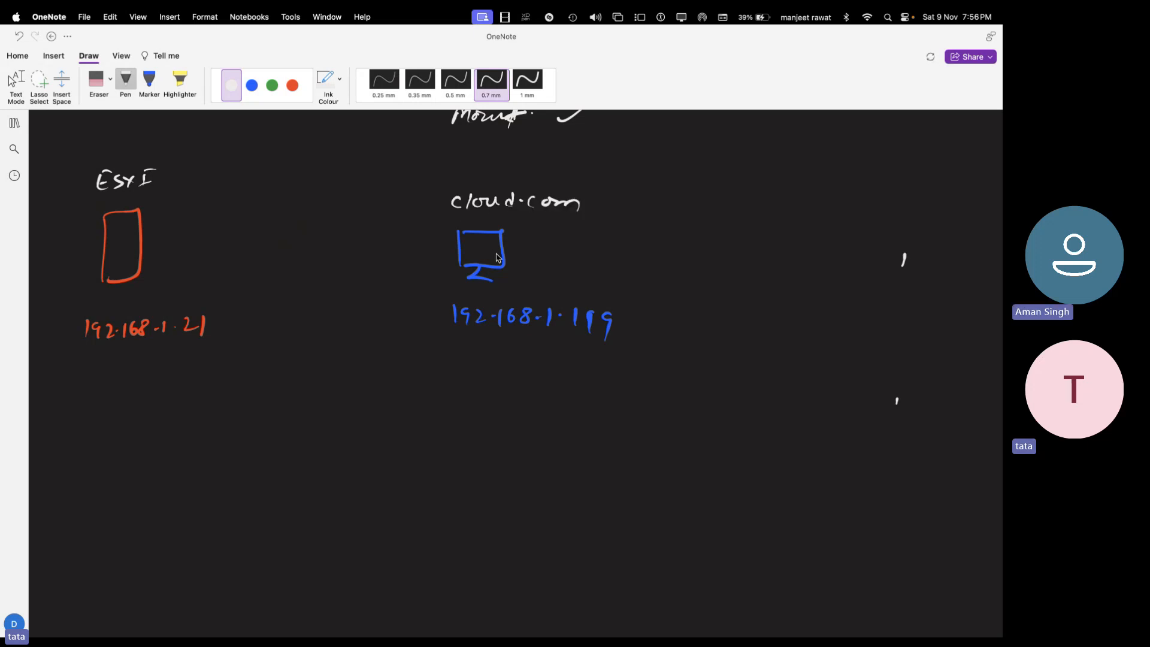
{"action": "left_click", "coordinate": [14, 81]}
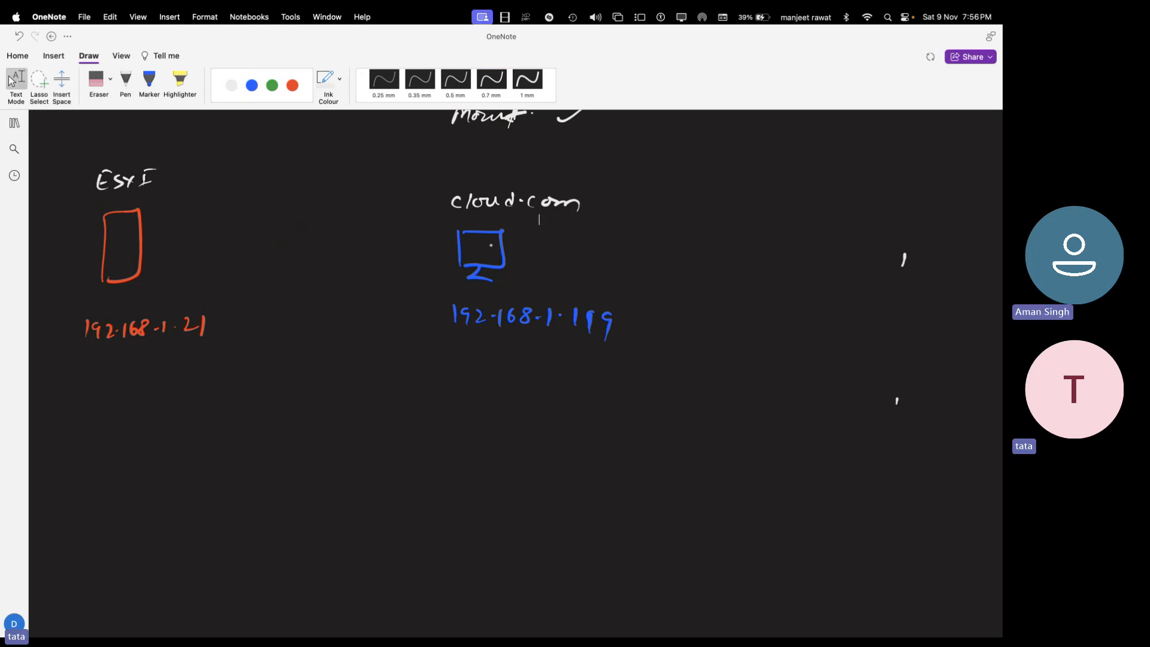
{"action": "key", "text": "ctrl+Right"}
{"action": "key", "text": "ctrl+Left"}
{"action": "key", "text": "ctrl+Left"}
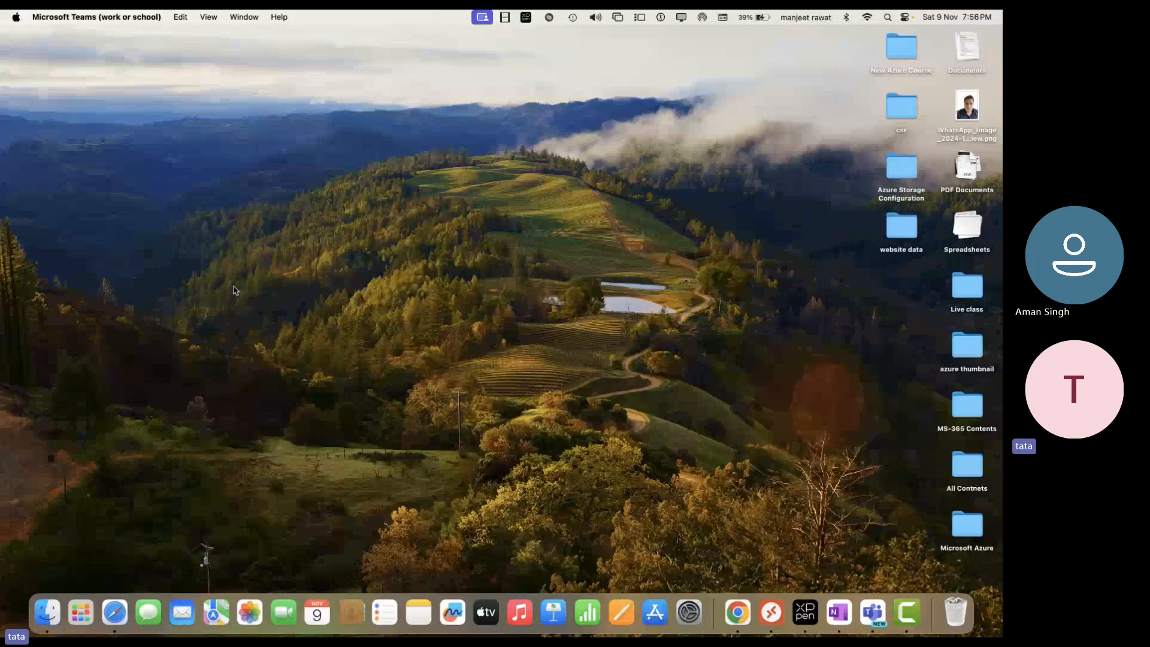
{"action": "key", "text": "ctrl+Right"}
{"action": "key", "text": "ctrl+Right"}
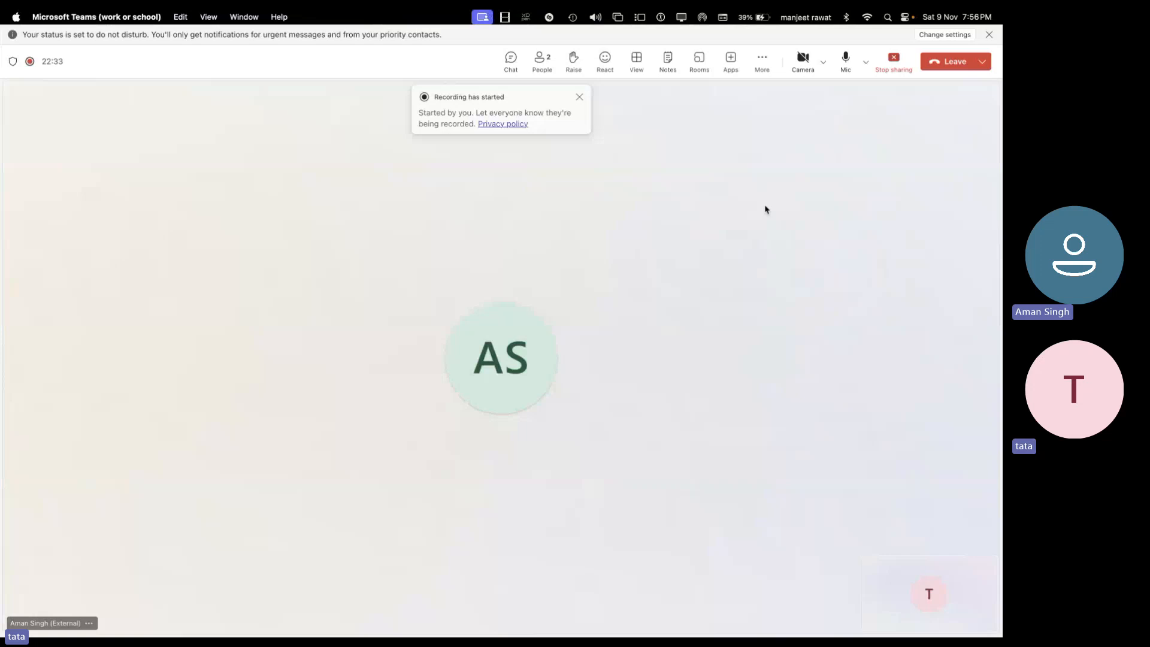
{"action": "key", "text": "ctrl+Right"}
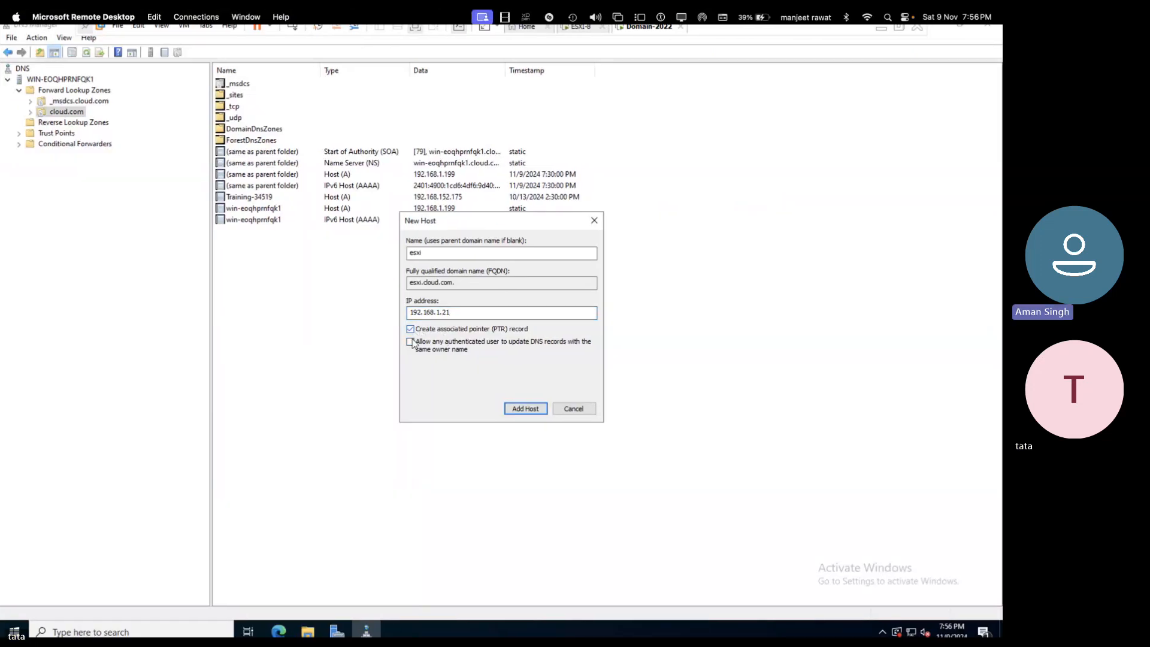
- Add the esxi host record with pointer creation and authenticated-user updates enabled
{"action": "left_click", "coordinate": [411, 329]}
{"action": "left_click", "coordinate": [411, 341]}
{"action": "left_click", "coordinate": [535, 408]}
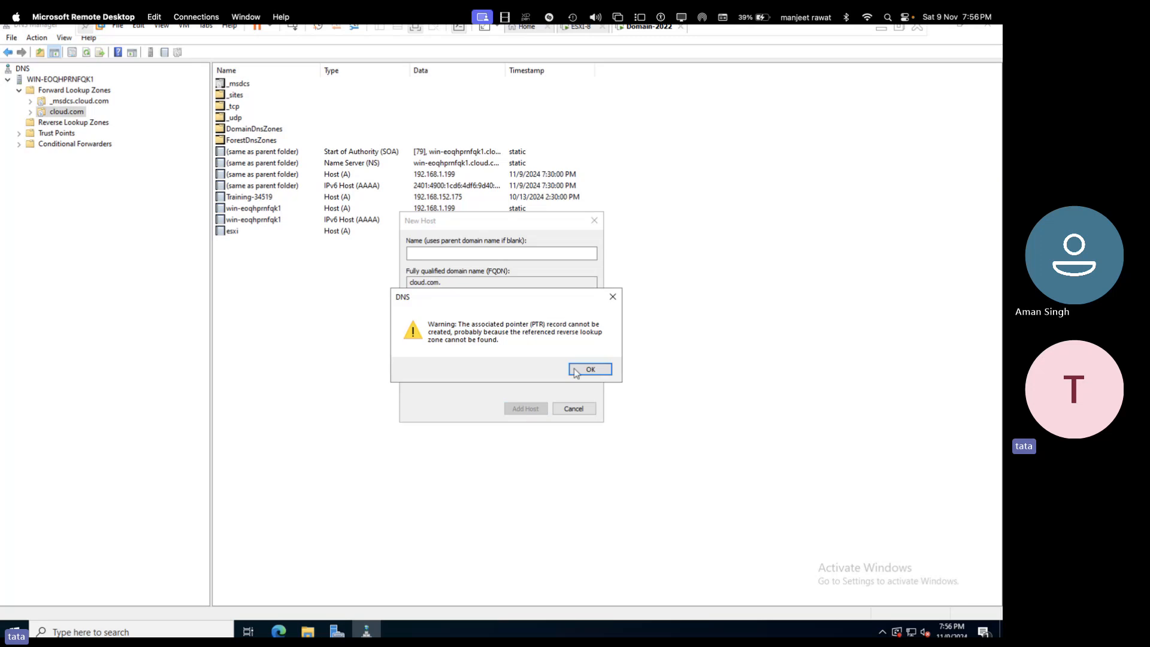
{"action": "left_click", "coordinate": [590, 367]}
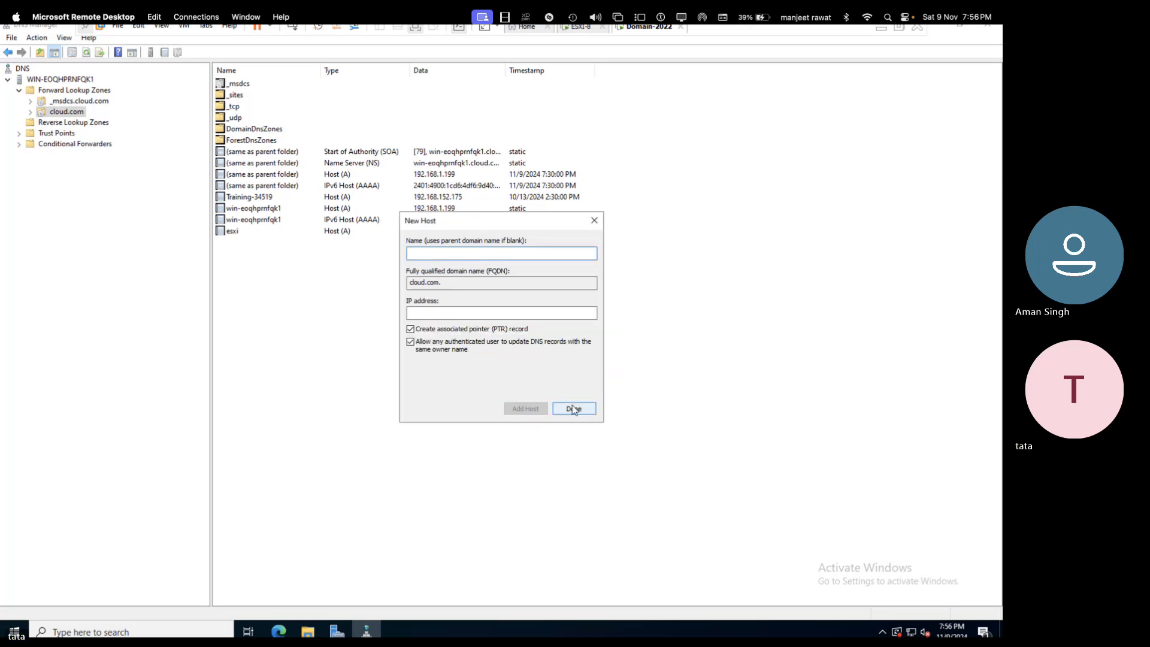
{"action": "left_click", "coordinate": [573, 407]}
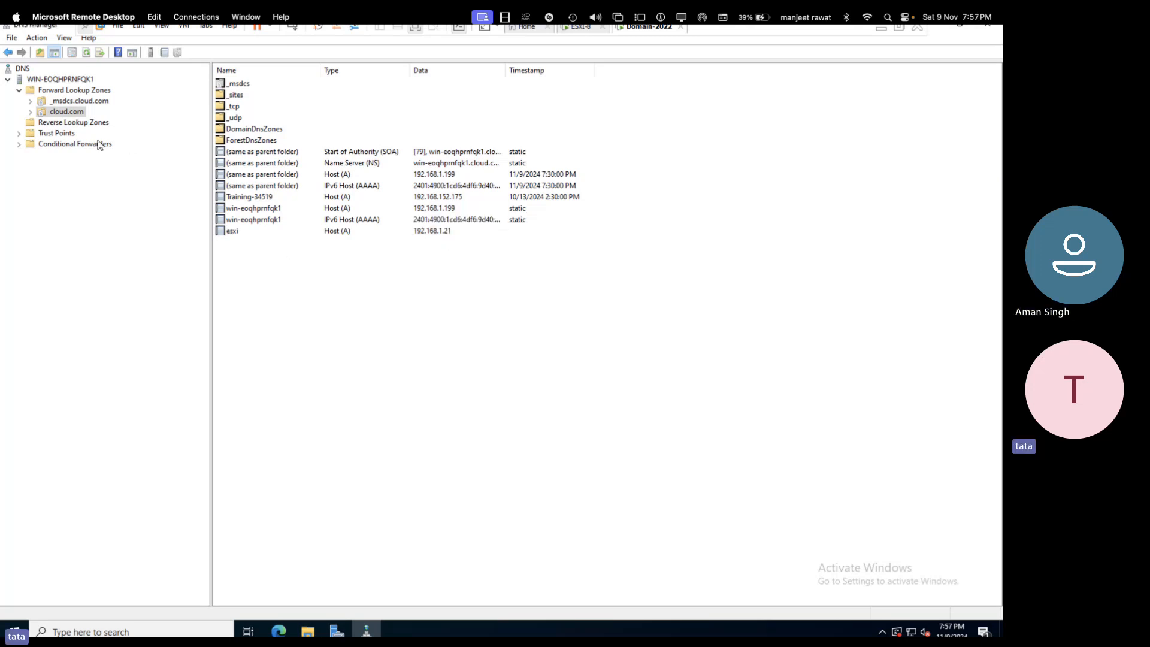
- Create an AD-integrated primary IPv4 reverse lookup zone for network 192.168.1 with secure updates
{"action": "left_click", "coordinate": [65, 123]}
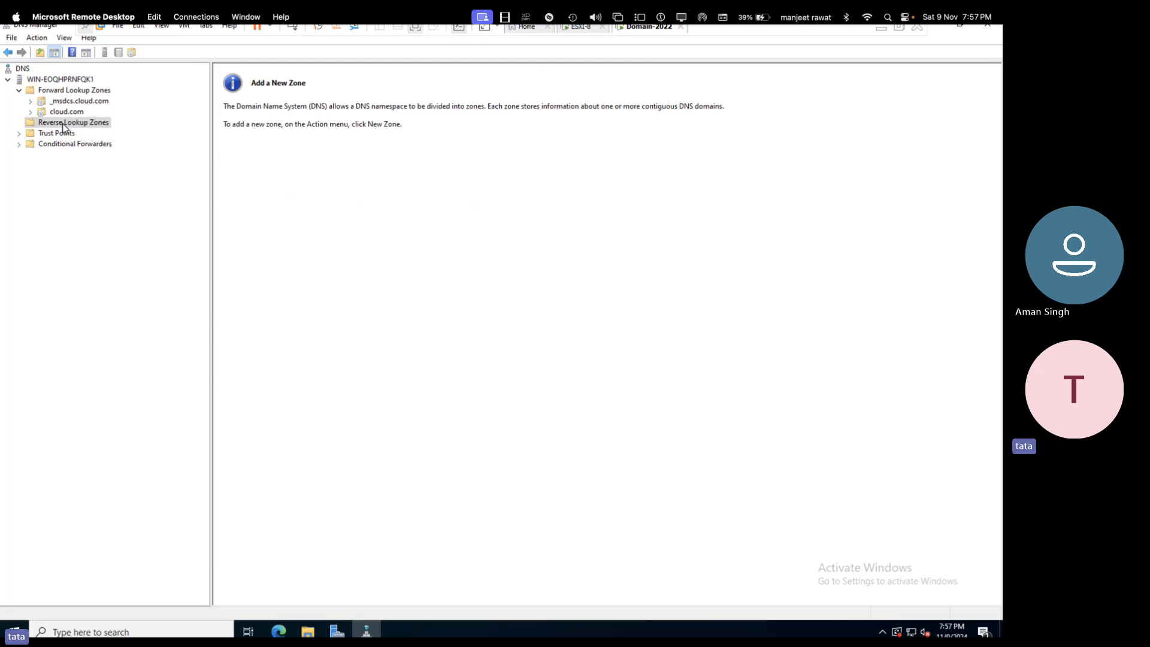
{"action": "right_click", "coordinate": [64, 125]}
{"action": "left_click", "coordinate": [86, 131]}
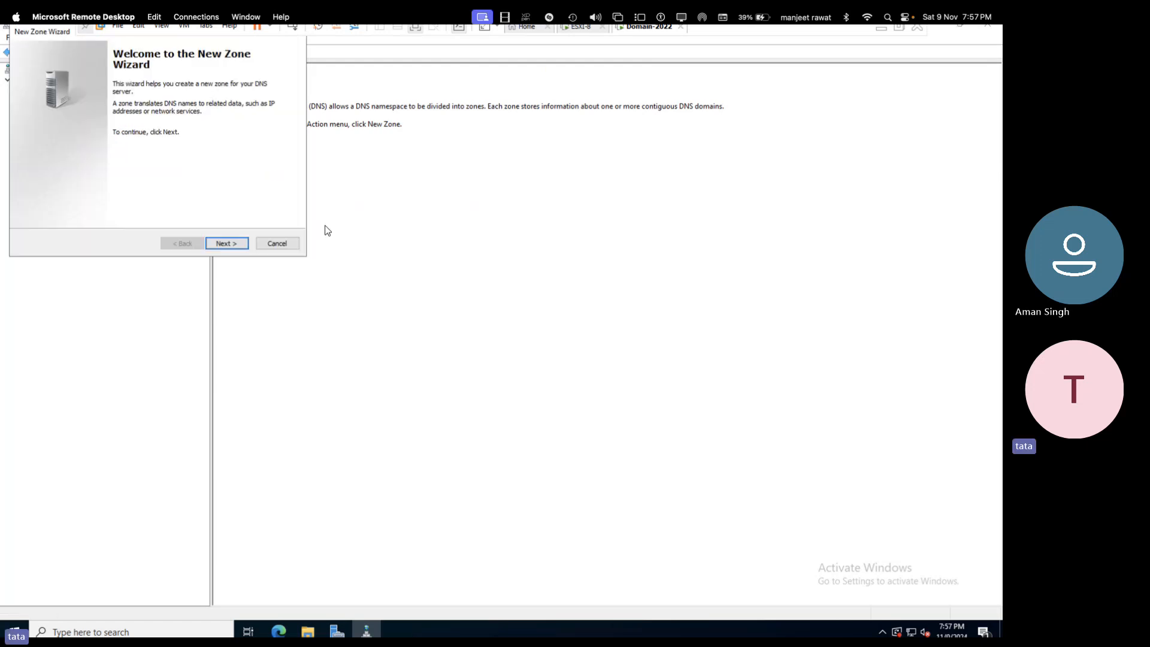
{"action": "left_click", "coordinate": [236, 249]}
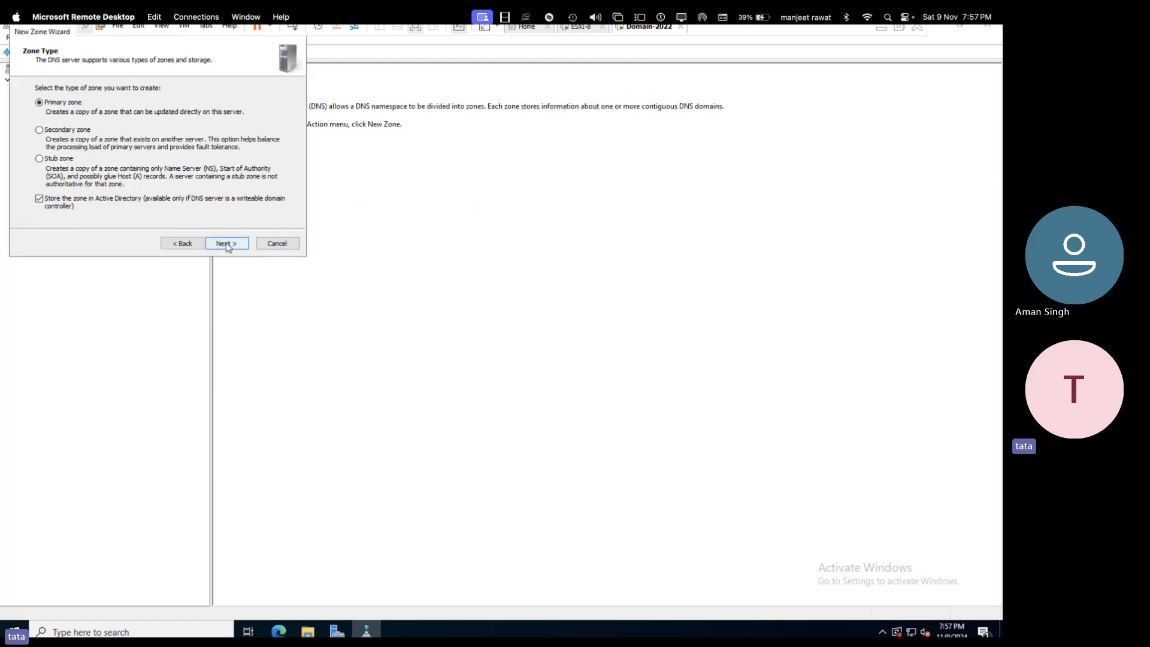
{"action": "left_click", "coordinate": [236, 249]}
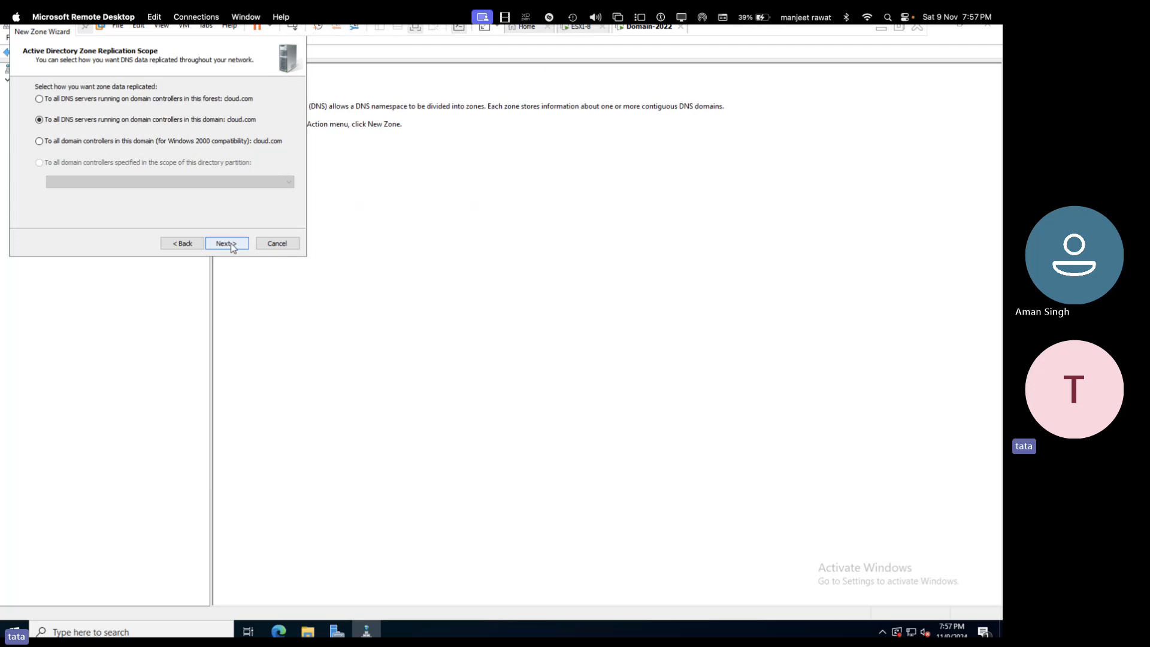
{"action": "left_click", "coordinate": [231, 246]}
{"action": "left_click", "coordinate": [231, 246]}
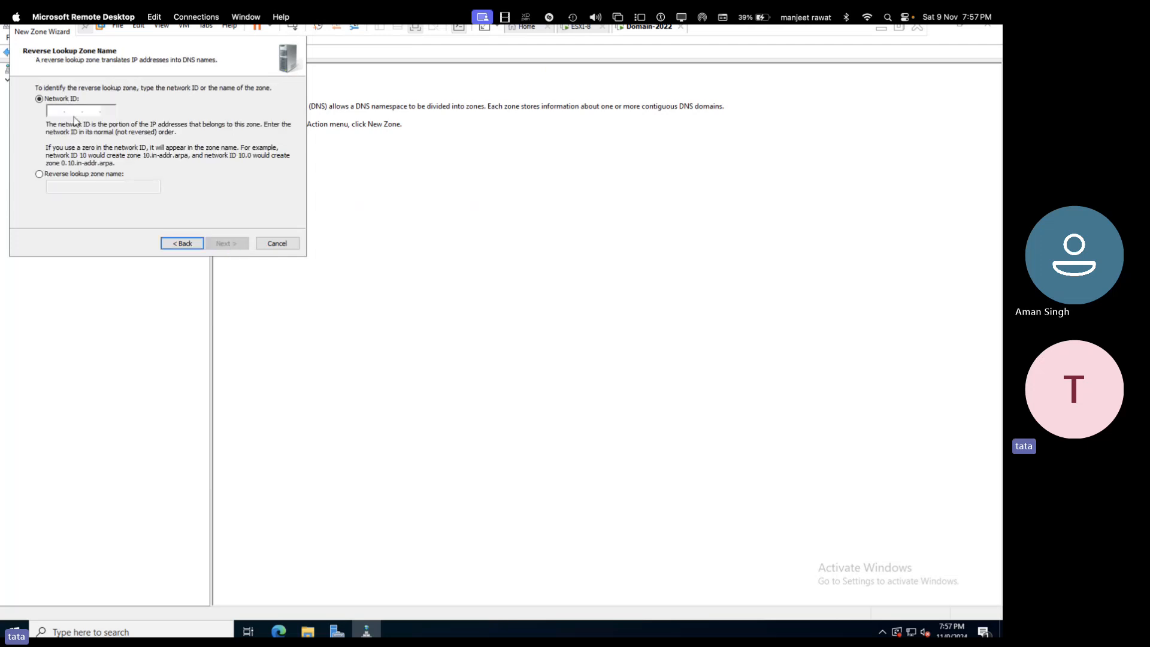
{"action": "type", "text": "192 "}
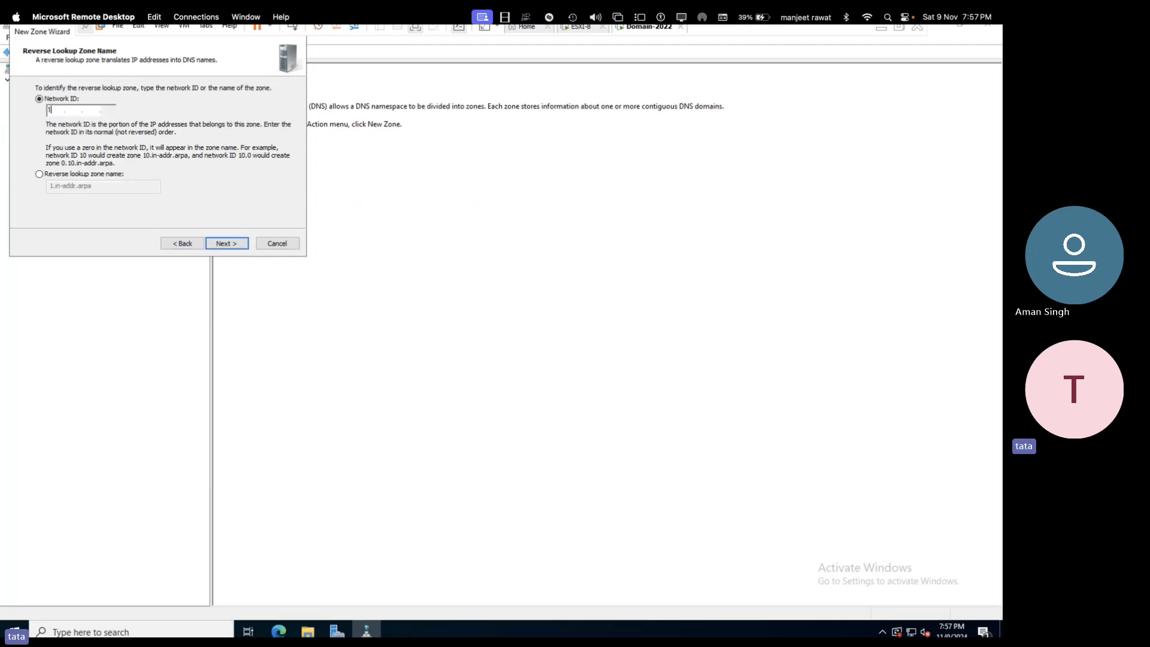
{"action": "type", "text": ".168 .1"}
{"action": "left_click", "coordinate": [224, 243]}
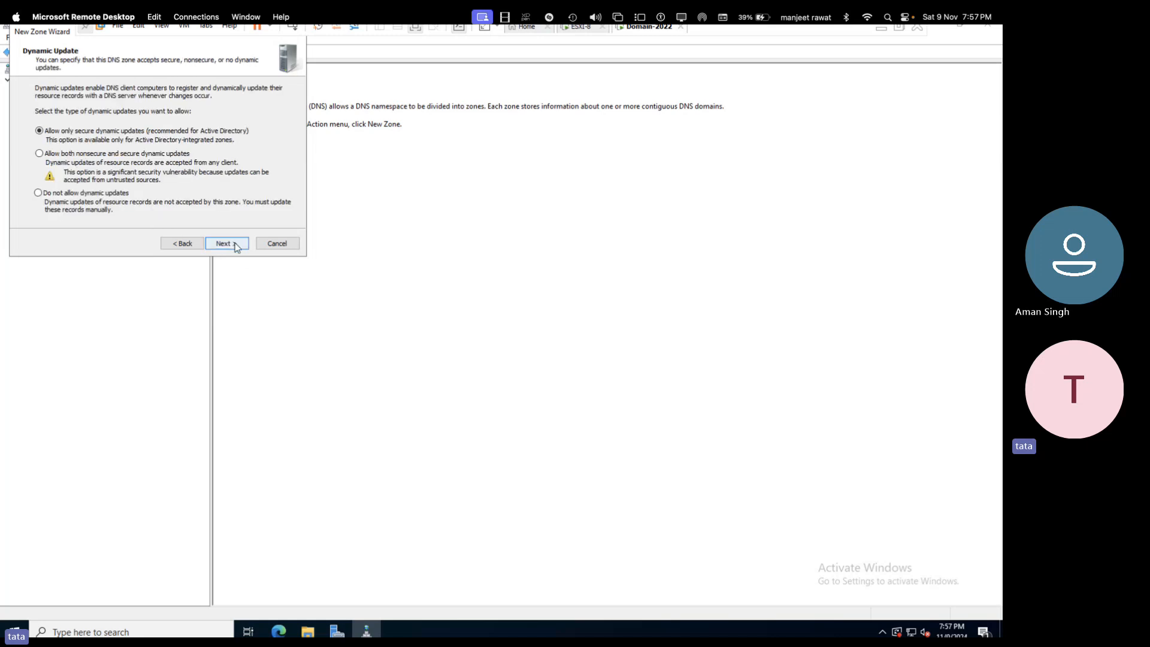
{"action": "left_click", "coordinate": [234, 242]}
{"action": "left_click", "coordinate": [235, 243]}
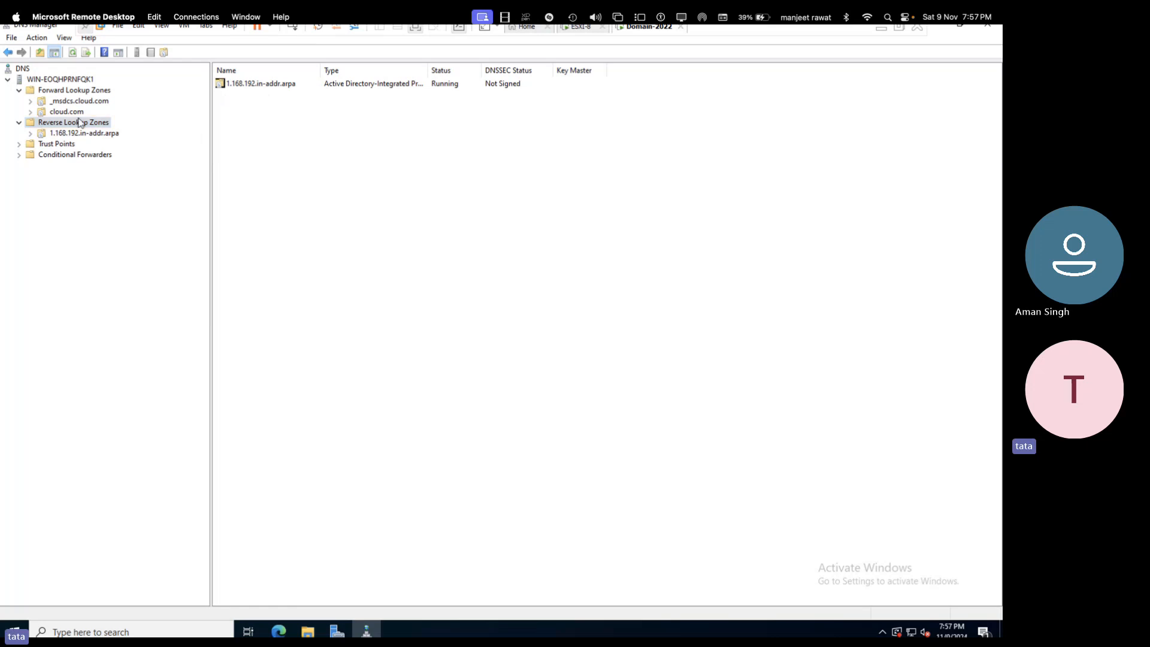
- Refresh the new reverse zone, then toggle the esxi record's PTR update option in Properties
{"action": "left_click", "coordinate": [61, 135]}
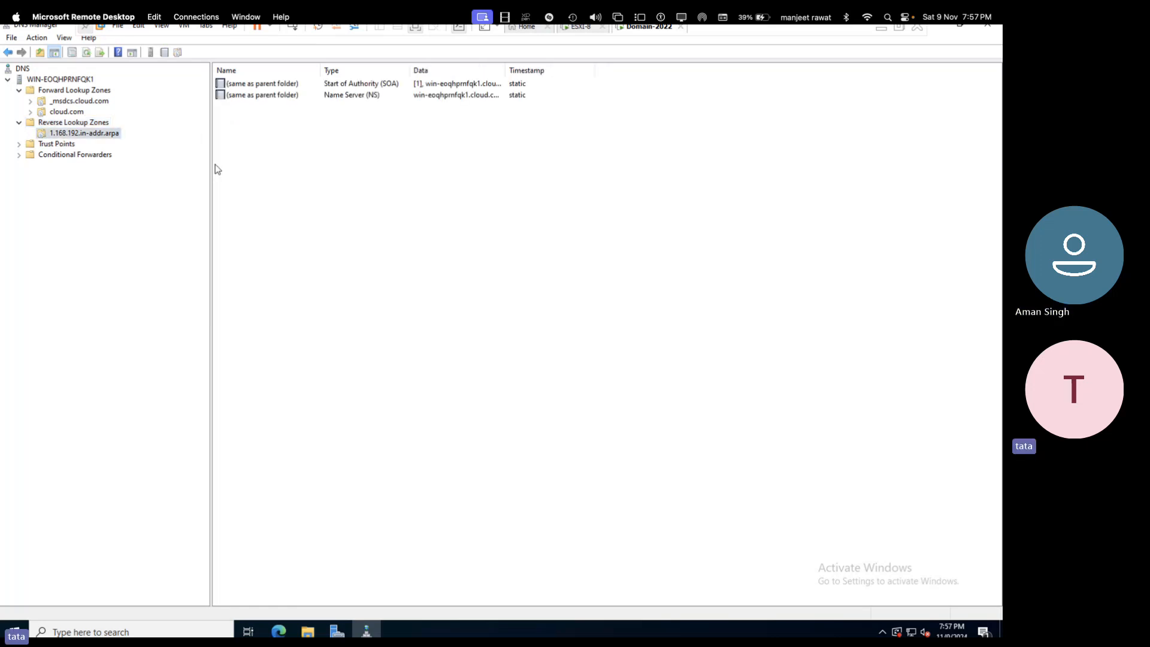
{"action": "right_click", "coordinate": [319, 144]}
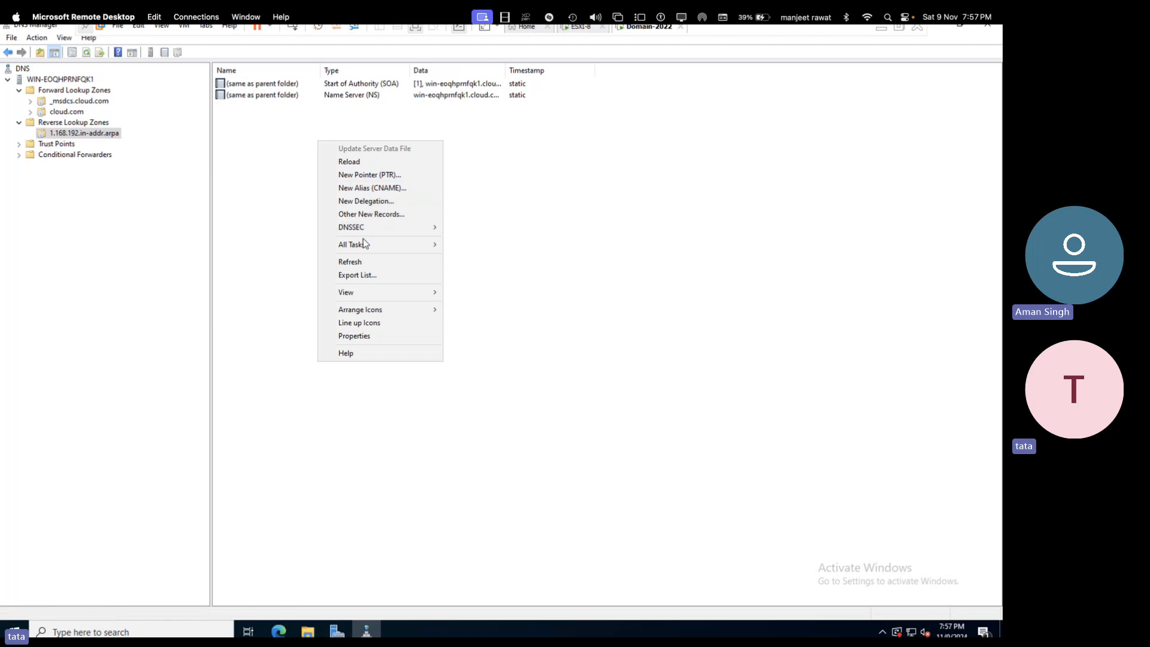
{"action": "left_click", "coordinate": [353, 261]}
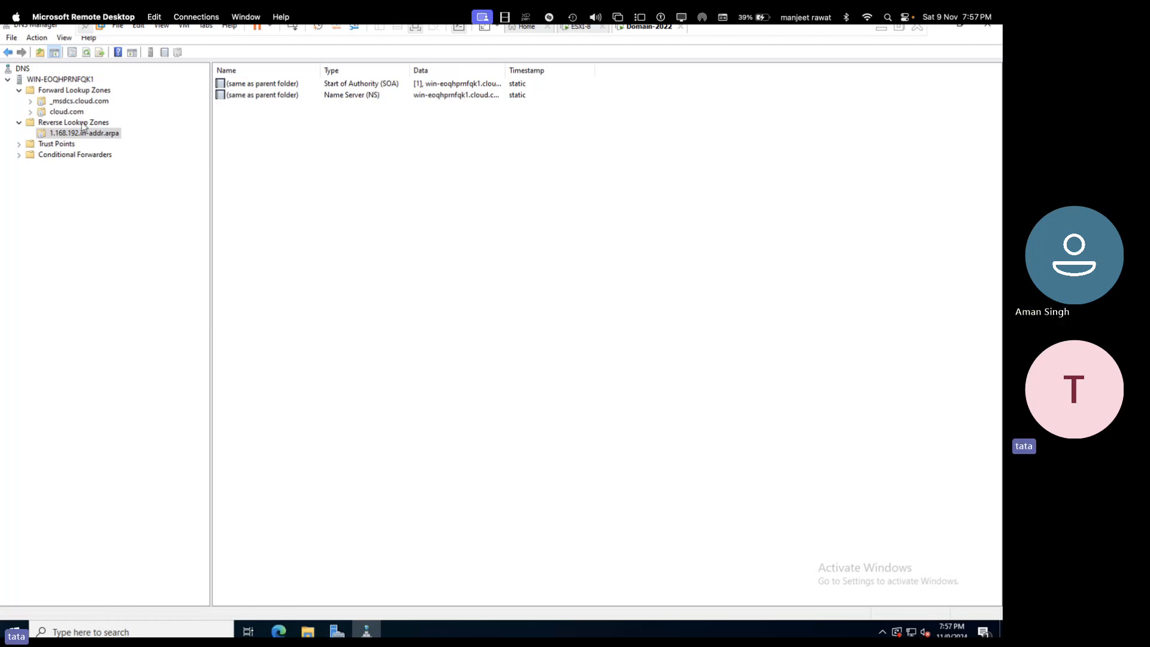
{"action": "left_click", "coordinate": [73, 112]}
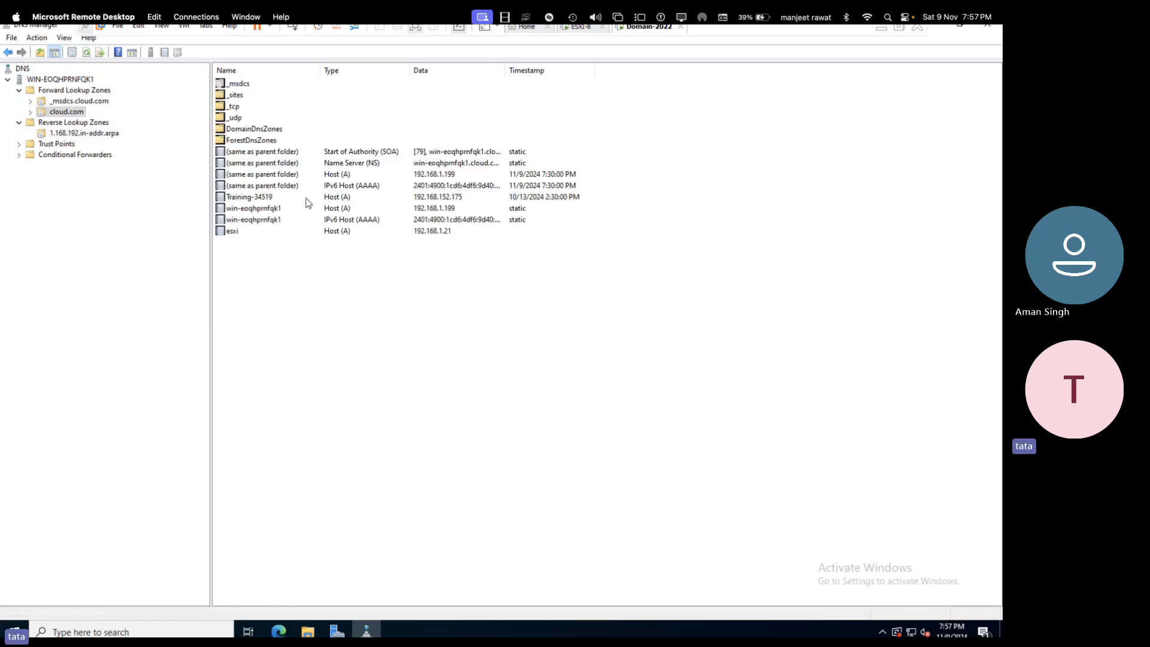
{"action": "right_click", "coordinate": [243, 233]}
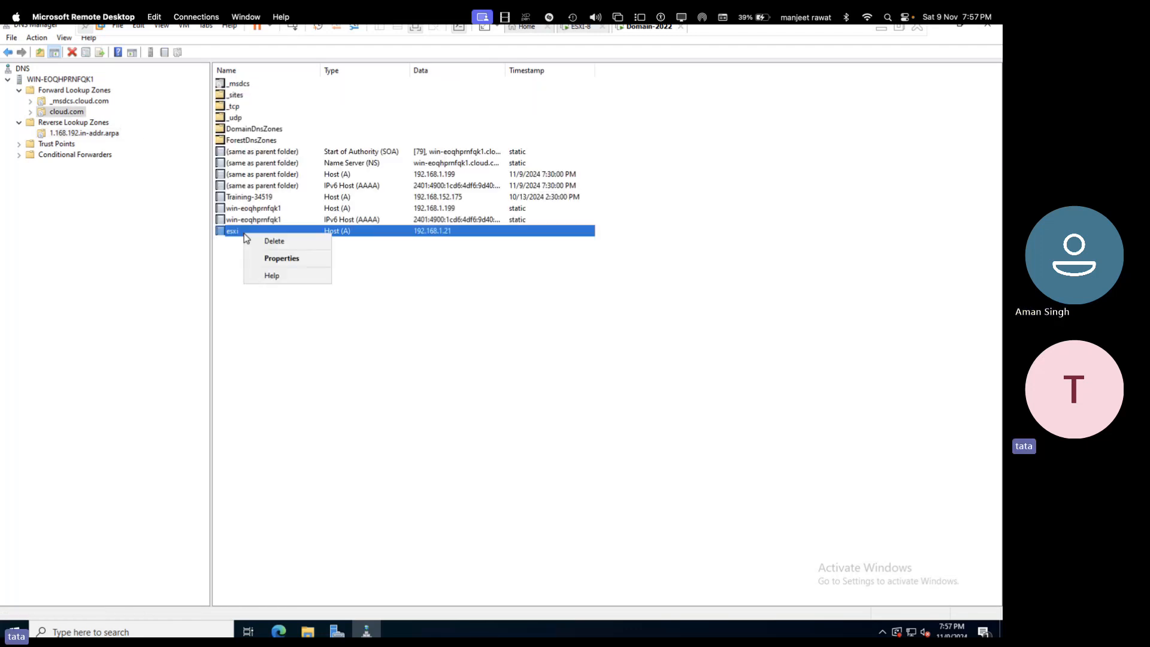
{"action": "left_click", "coordinate": [297, 259]}
{"action": "left_click", "coordinate": [412, 319]}
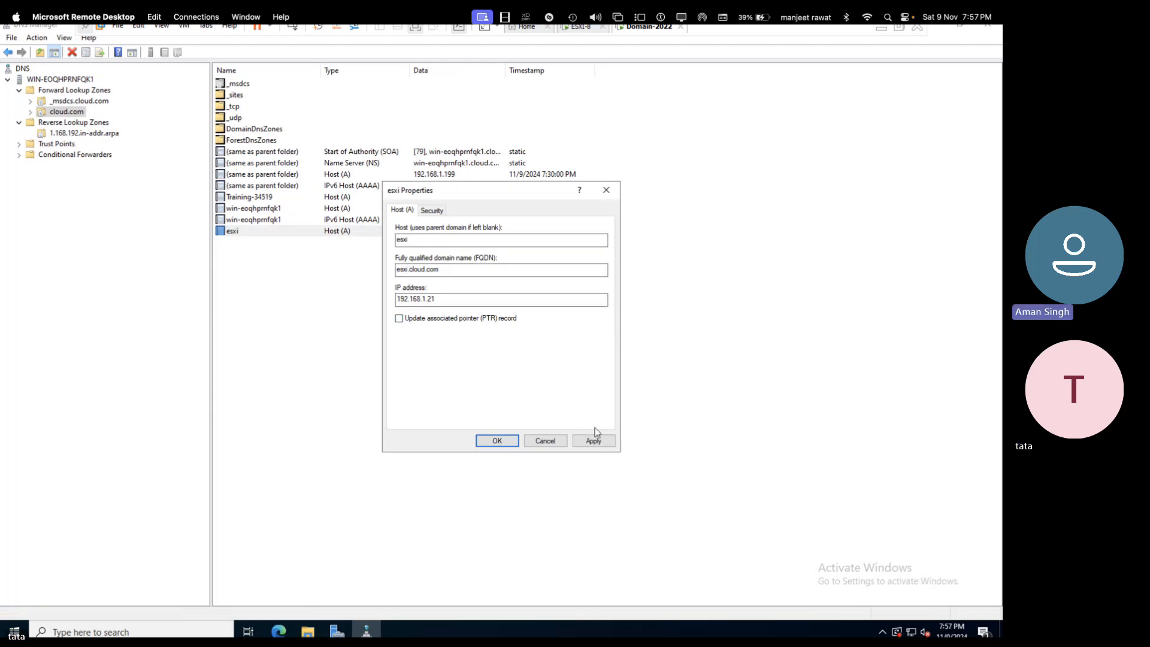
{"action": "left_click", "coordinate": [496, 442]}
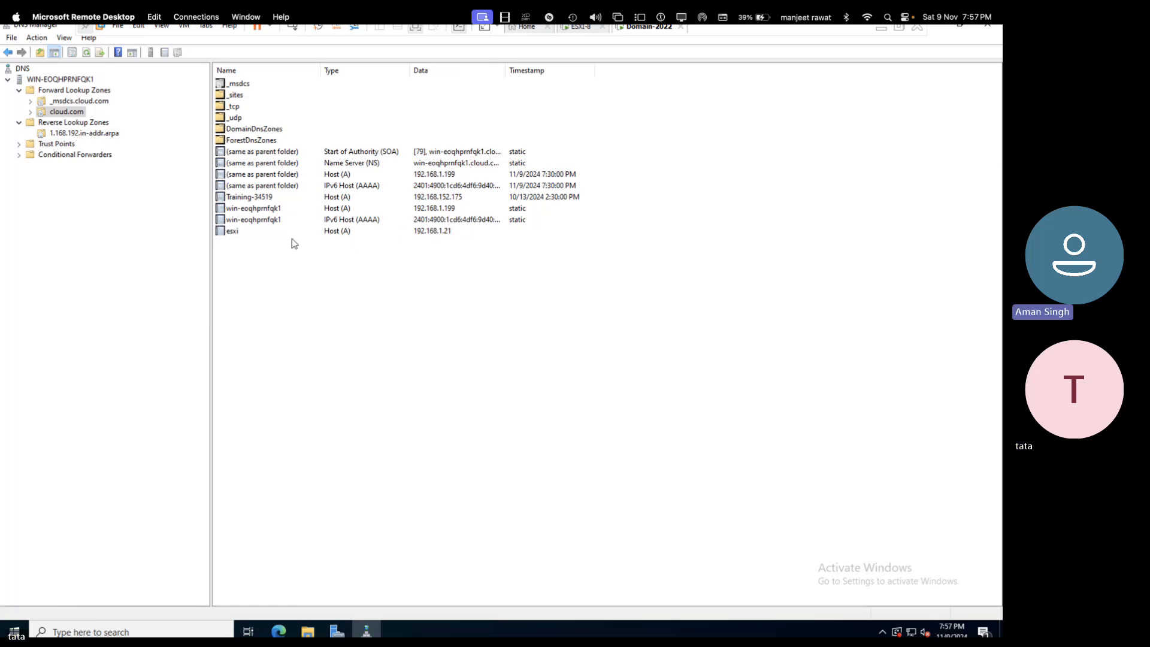
- Enable and apply the esxi PTR update, then confirm the 192.168.1.21 pointer in the reverse zone
{"action": "left_click", "coordinate": [243, 232]}
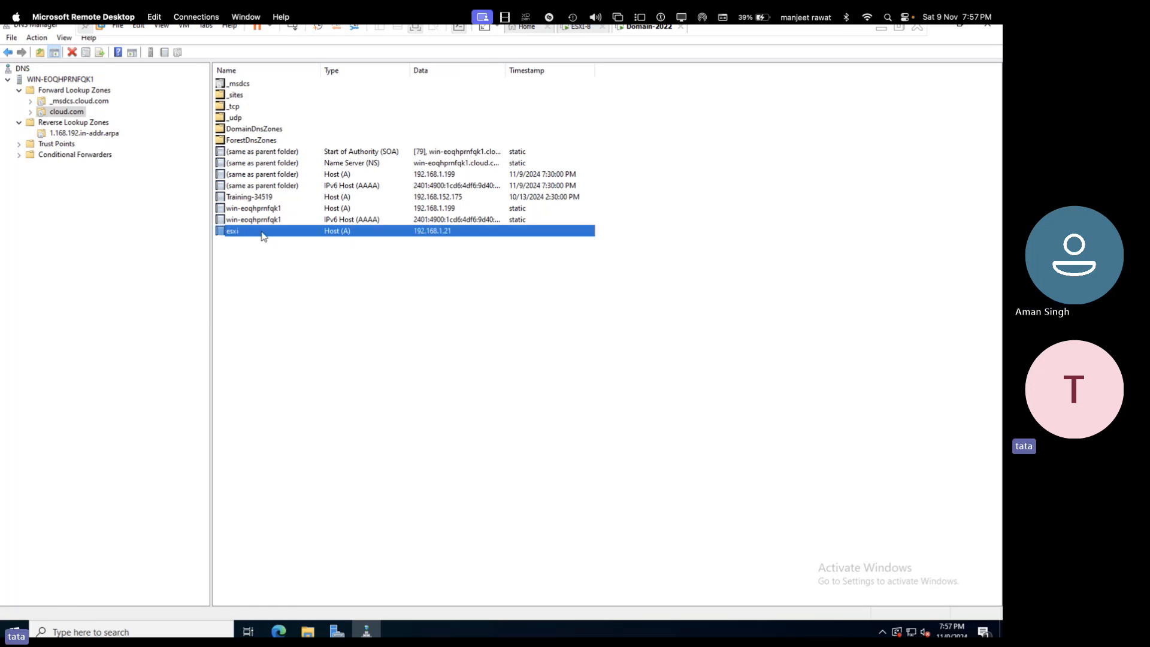
{"action": "right_click", "coordinate": [264, 236]}
{"action": "left_click", "coordinate": [303, 257]}
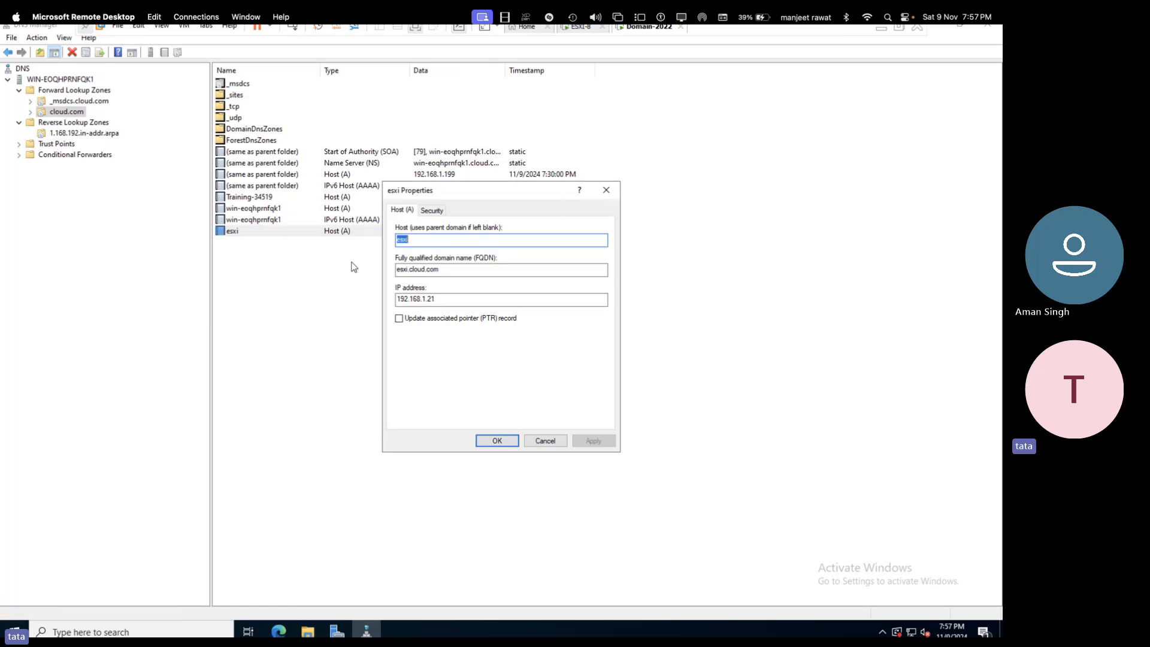
{"action": "left_click", "coordinate": [400, 319]}
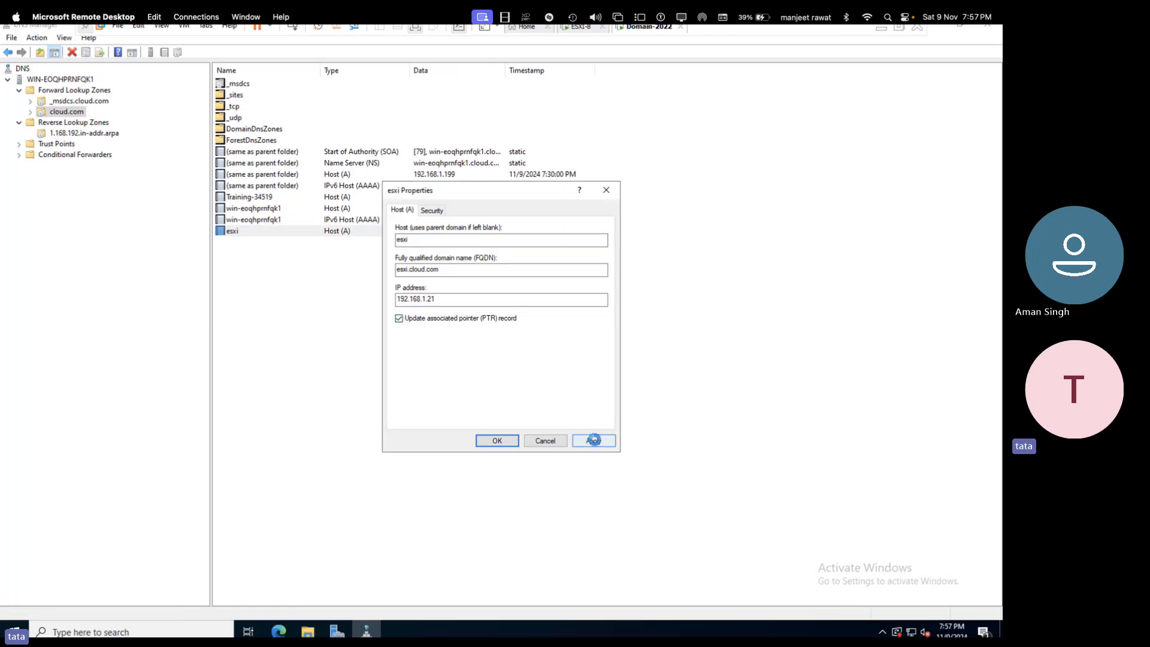
{"action": "left_click", "coordinate": [591, 440]}
{"action": "left_click", "coordinate": [498, 441]}
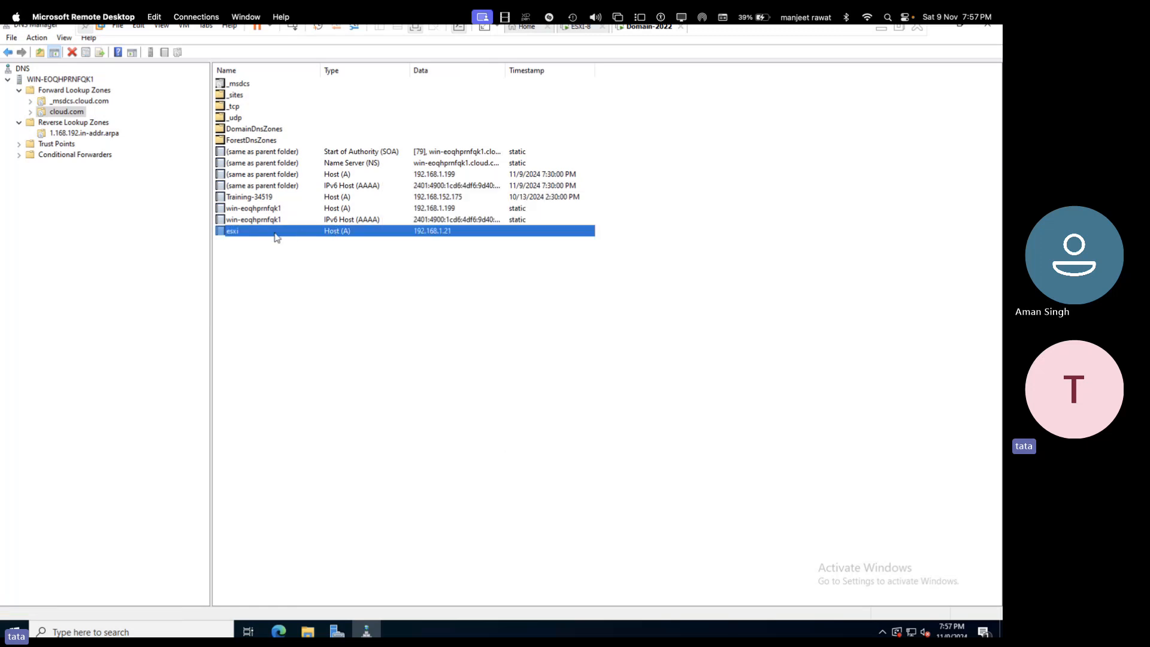
{"action": "left_click", "coordinate": [85, 133]}
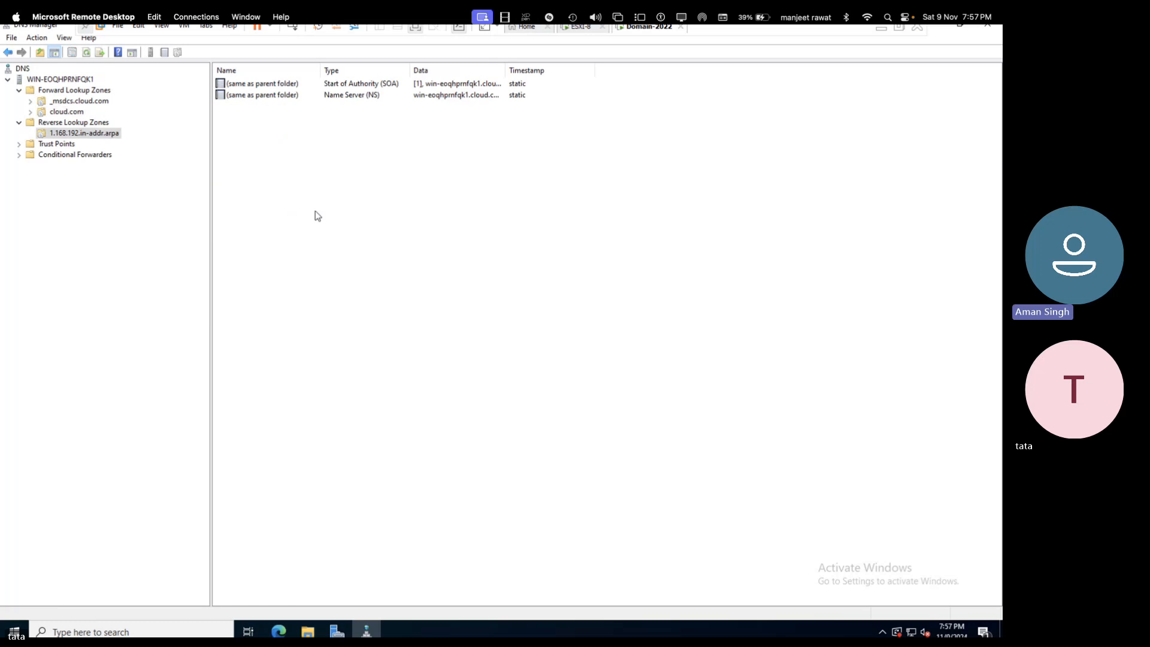
{"action": "right_click", "coordinate": [334, 229]}
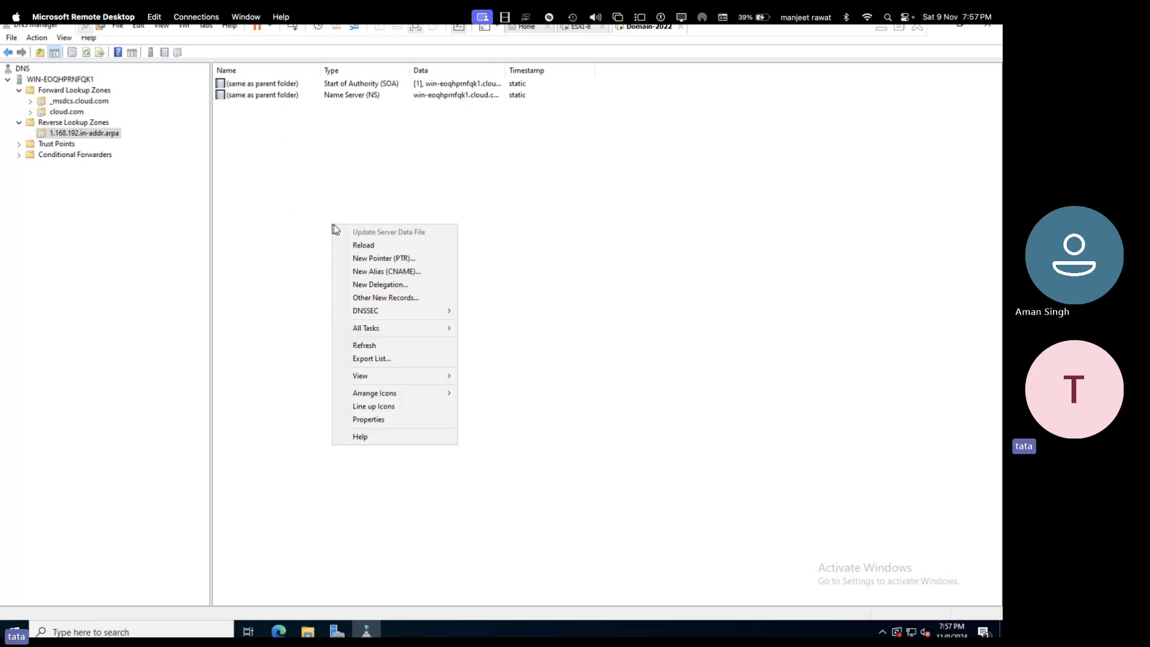
{"action": "left_click", "coordinate": [369, 345]}
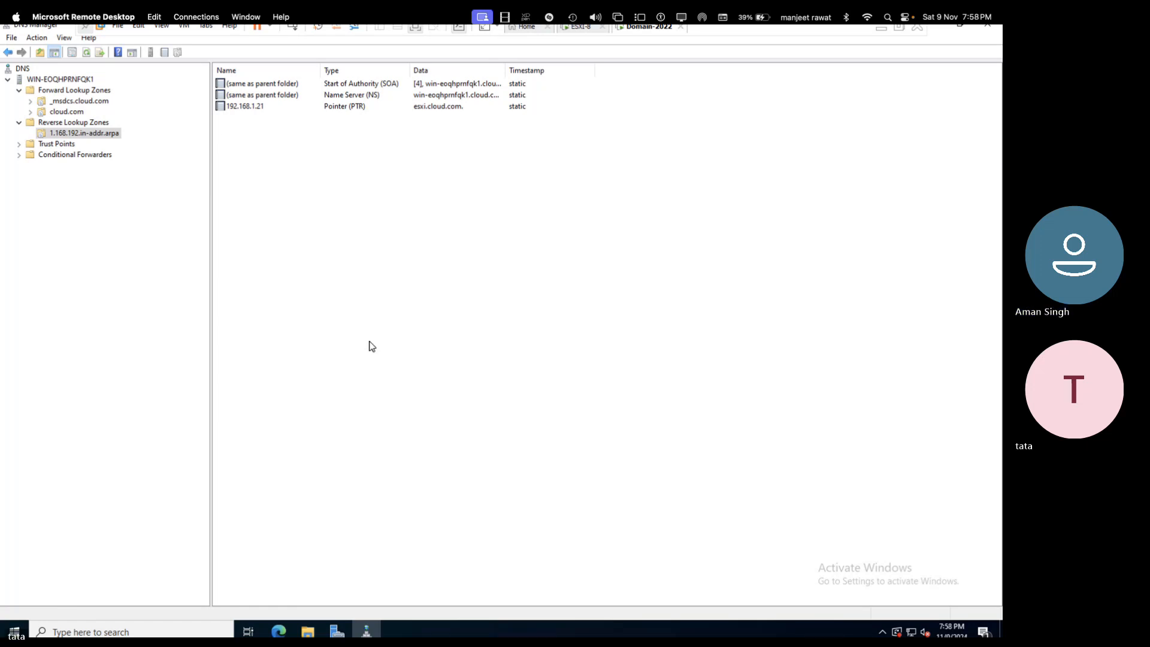
{"action": "left_click", "coordinate": [246, 107]}
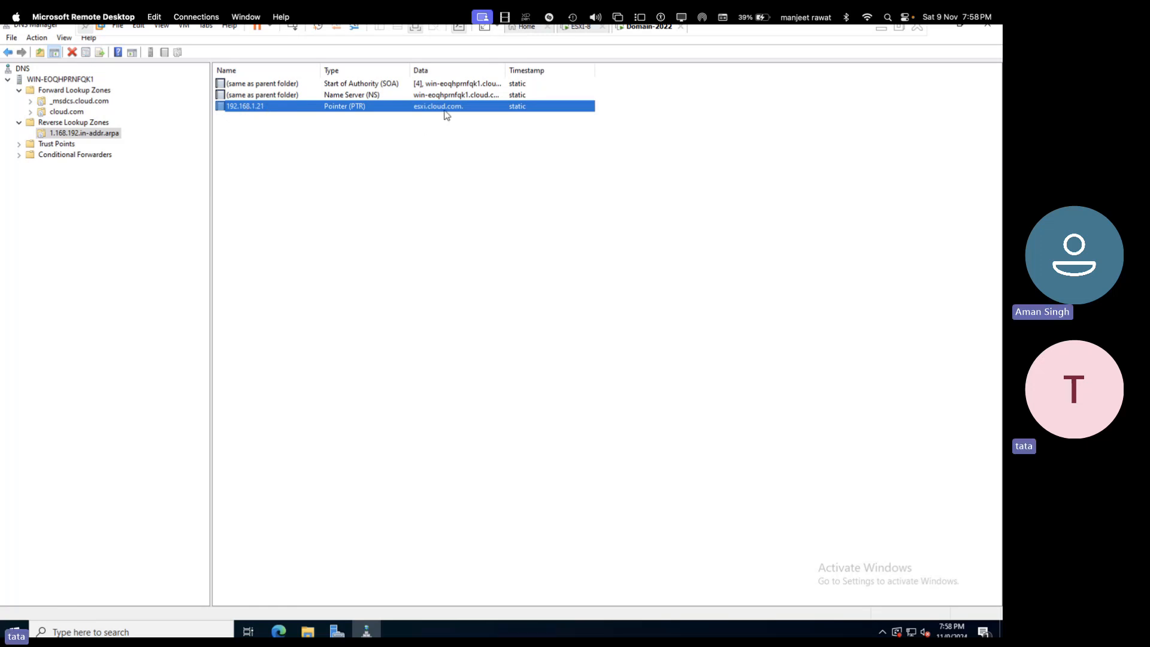
{"action": "left_click", "coordinate": [73, 112]}
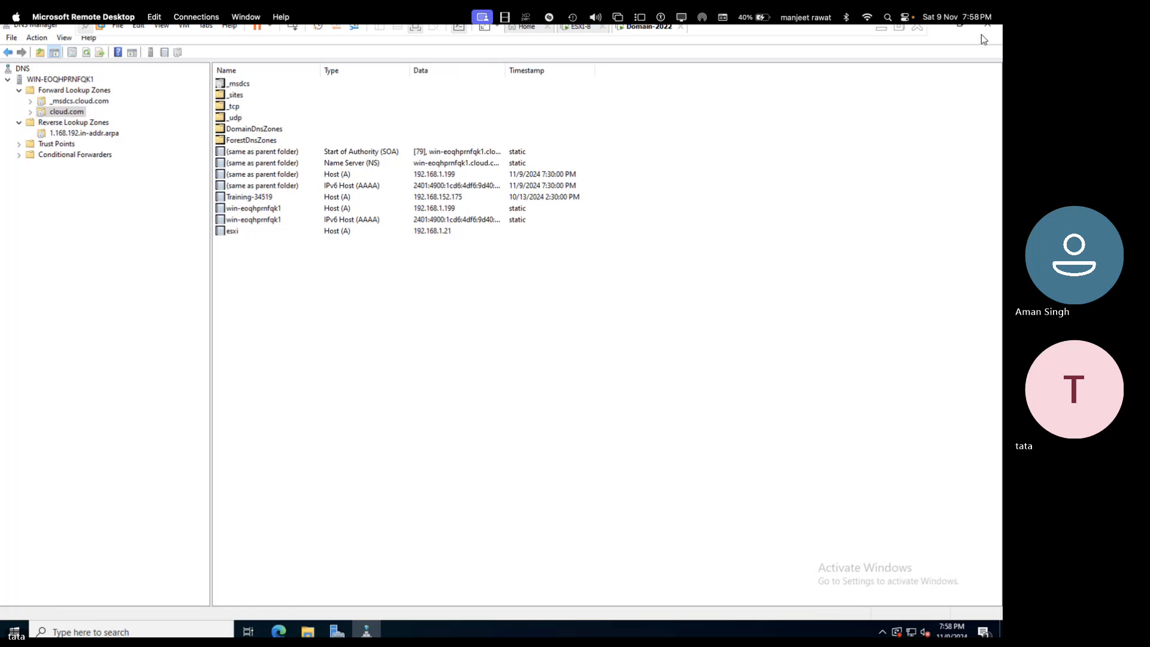
- Handwrite the green label 'vcenter server Name -' below the sketch
{"action": "key", "text": "ctrl+Left"}
{"action": "key", "text": "ctrl+Left"}
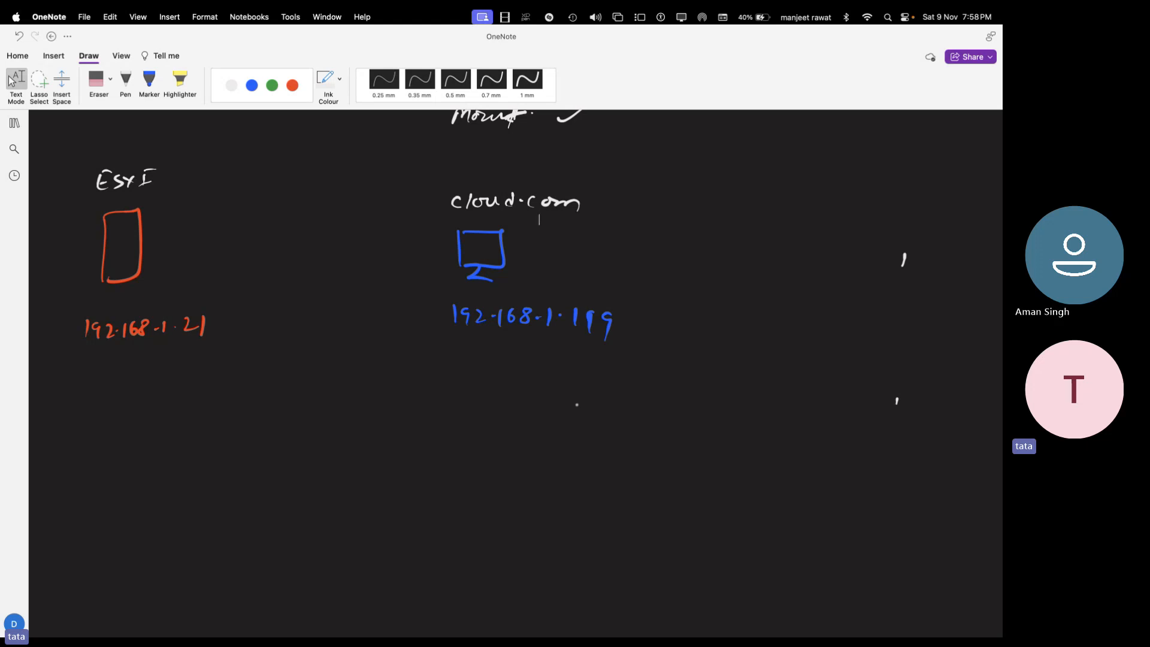
{"action": "left_click", "coordinate": [271, 85]}
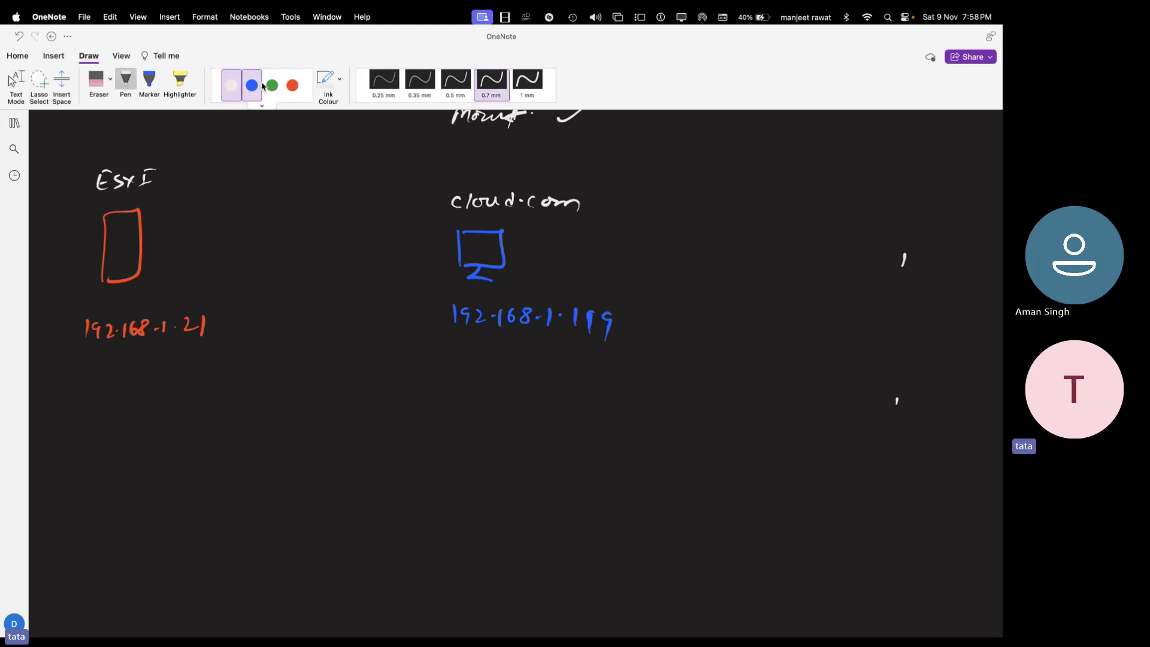
{"action": "mouse_move", "coordinate": [193, 415]}
{"action": "left_mouse_down"}
{"action": "mouse_move", "coordinate": [240, 430]}
{"action": "mouse_move", "coordinate": [258, 419]}
{"action": "left_mouse_up"}
{"action": "mouse_move", "coordinate": [259, 422]}
{"action": "left_mouse_down"}
{"action": "mouse_move", "coordinate": [316, 429]}
{"action": "mouse_move", "coordinate": [411, 414]}
{"action": "mouse_move", "coordinate": [459, 427]}
{"action": "left_mouse_up"}
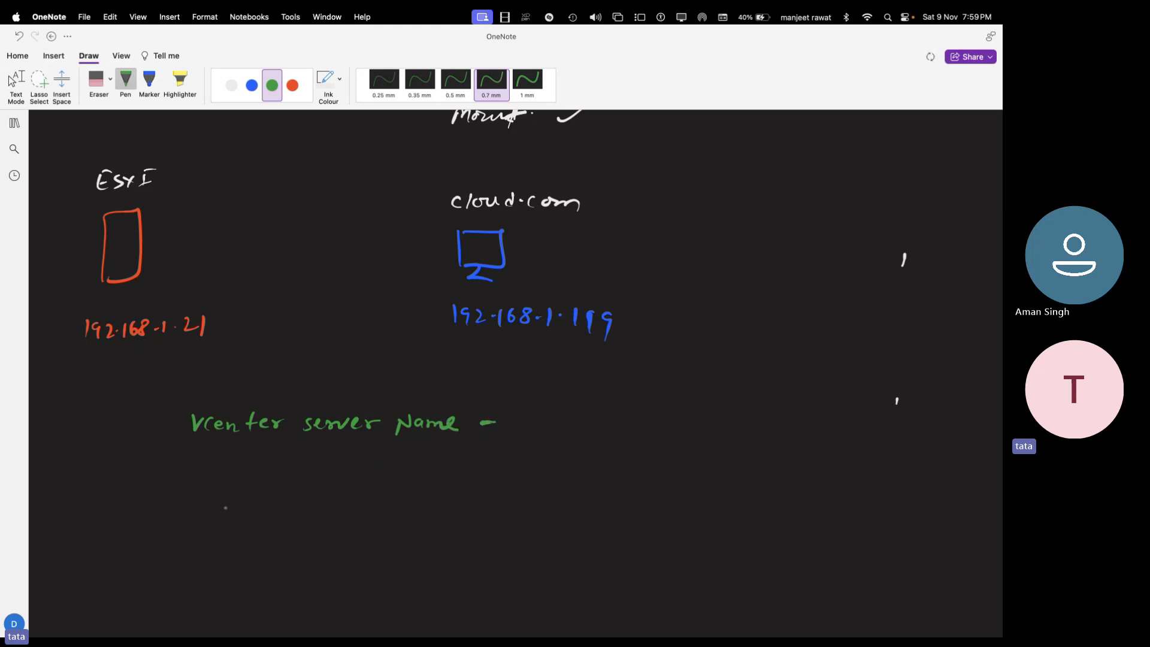
- Add green labels 'vcenter server password -' and 'vcenter server IP Add -' underneath
{"action": "left_click_drag", "start_coordinate": [204, 484], "coordinate": [238, 493]}
{"action": "left_click_drag", "start_coordinate": [241, 496], "coordinate": [436, 482]}
{"action": "left_click", "coordinate": [428, 482]}
{"action": "left_click", "coordinate": [427, 490]}
{"action": "left_click_drag", "start_coordinate": [437, 481], "coordinate": [520, 470]}
{"action": "left_click", "coordinate": [540, 477]}
{"action": "scroll", "coordinate": [496, 493], "scroll_direction": "down", "scroll_amount": 2}
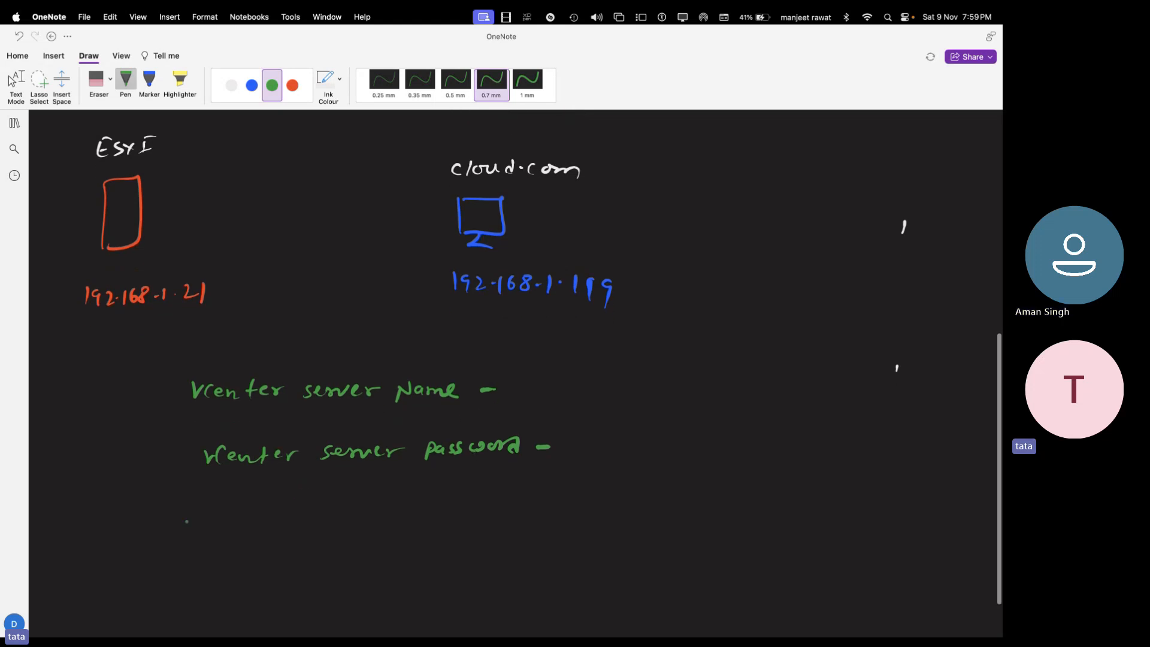
{"action": "mouse_move", "coordinate": [221, 507]}
{"action": "left_mouse_down"}
{"action": "mouse_move", "coordinate": [550, 506]}
{"action": "mouse_move", "coordinate": [580, 488]}
{"action": "mouse_move", "coordinate": [603, 500]}
{"action": "left_mouse_up"}
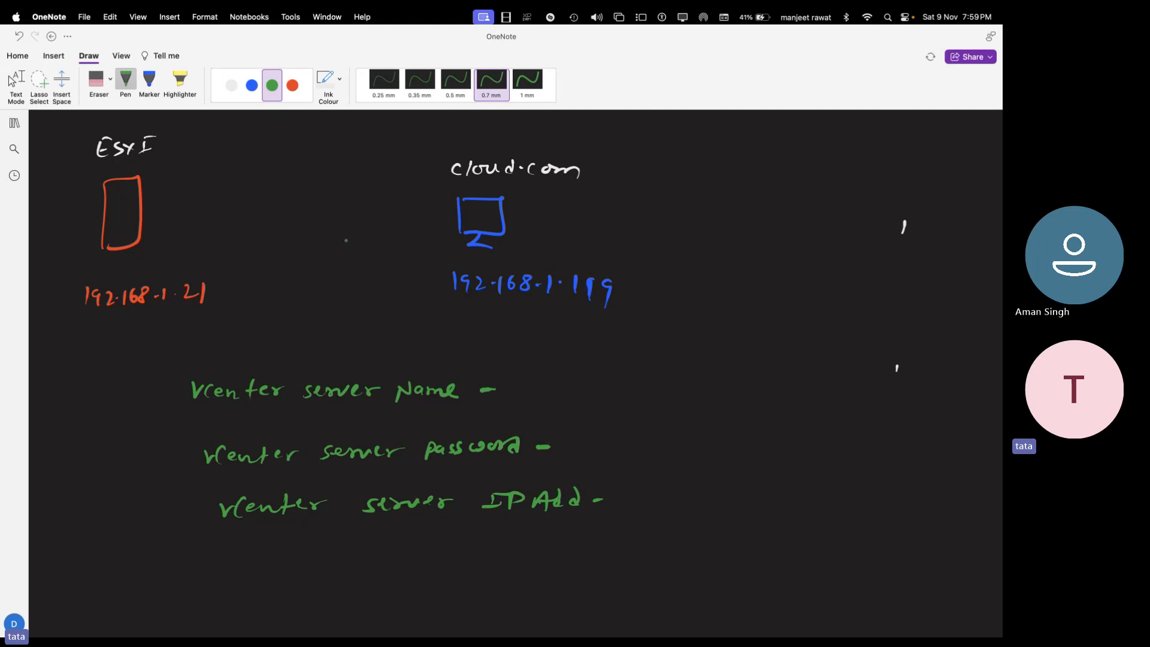
{"action": "left_click", "coordinate": [292, 85]}
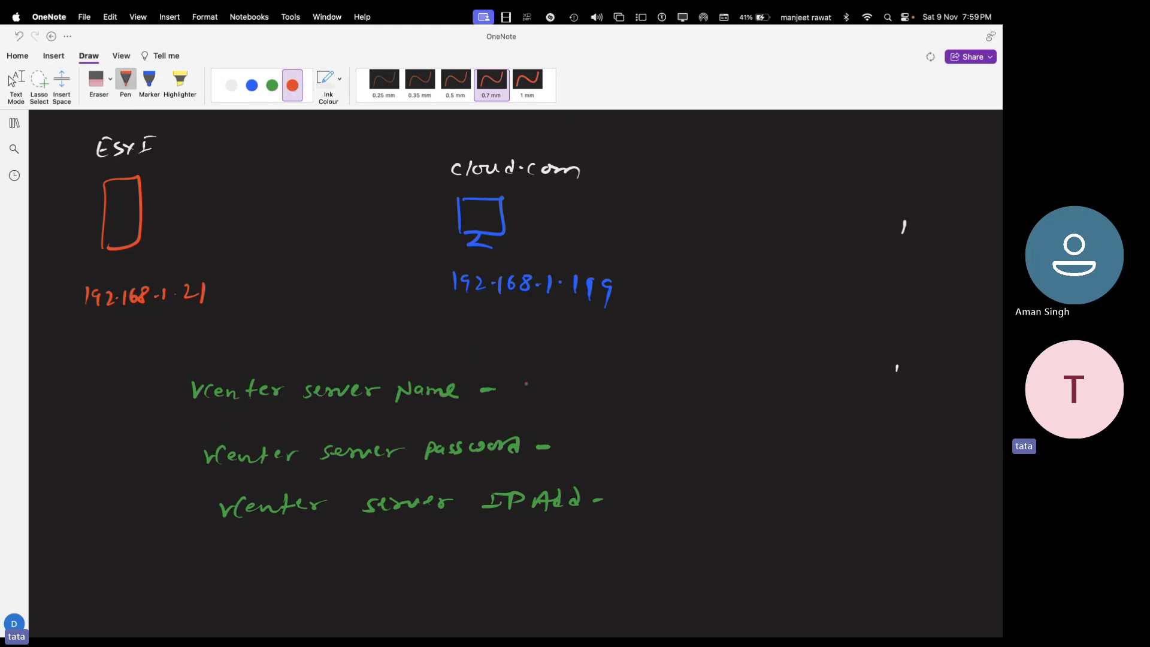
- Write the server name VCSA and the vCenter server password in red beside their labels
{"action": "mouse_move", "coordinate": [527, 377]}
{"action": "left_mouse_down"}
{"action": "mouse_move", "coordinate": [547, 379]}
{"action": "mouse_move", "coordinate": [557, 397]}
{"action": "mouse_move", "coordinate": [596, 398]}
{"action": "mouse_move", "coordinate": [559, 378]}
{"action": "mouse_move", "coordinate": [564, 390]}
{"action": "mouse_move", "coordinate": [608, 392]}
{"action": "left_mouse_up"}
{"action": "key", "text": "super+z"}
{"action": "key", "text": "super+z"}
{"action": "key", "text": "super+z"}
{"action": "key", "text": "super+z"}
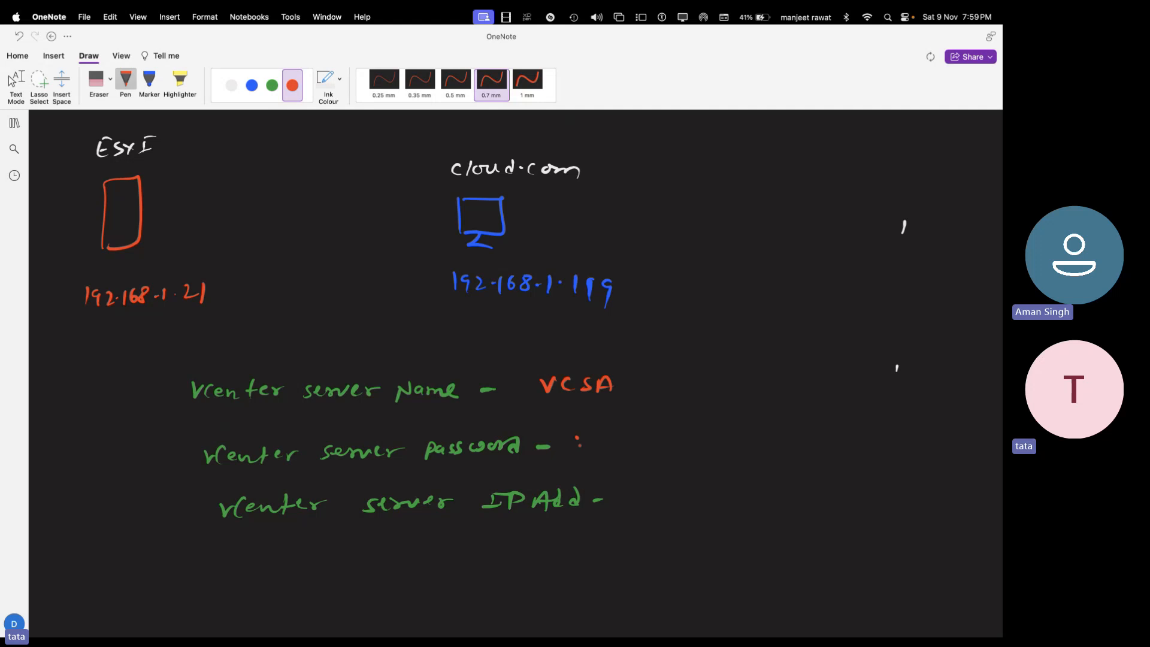
{"action": "left_click_drag", "start_coordinate": [576, 437], "coordinate": [593, 436]}
{"action": "mouse_move", "coordinate": [597, 450]}
{"action": "left_mouse_down"}
{"action": "mouse_move", "coordinate": [599, 440]}
{"action": "mouse_move", "coordinate": [639, 444]}
{"action": "mouse_move", "coordinate": [629, 436]}
{"action": "mouse_move", "coordinate": [640, 446]}
{"action": "mouse_move", "coordinate": [736, 441]}
{"action": "left_mouse_up"}
{"action": "left_click", "coordinate": [641, 443]}
{"action": "key", "text": "super+z"}
{"action": "left_click", "coordinate": [639, 445]}
{"action": "left_click_drag", "start_coordinate": [744, 432], "coordinate": [756, 443]}
{"action": "left_click", "coordinate": [763, 438]}
{"action": "mouse_move", "coordinate": [764, 432]}
{"action": "left_mouse_down"}
{"action": "mouse_move", "coordinate": [785, 442]}
{"action": "mouse_move", "coordinate": [796, 427]}
{"action": "left_mouse_up"}
{"action": "left_click_drag", "start_coordinate": [804, 426], "coordinate": [800, 442]}
{"action": "left_click", "coordinate": [808, 440]}
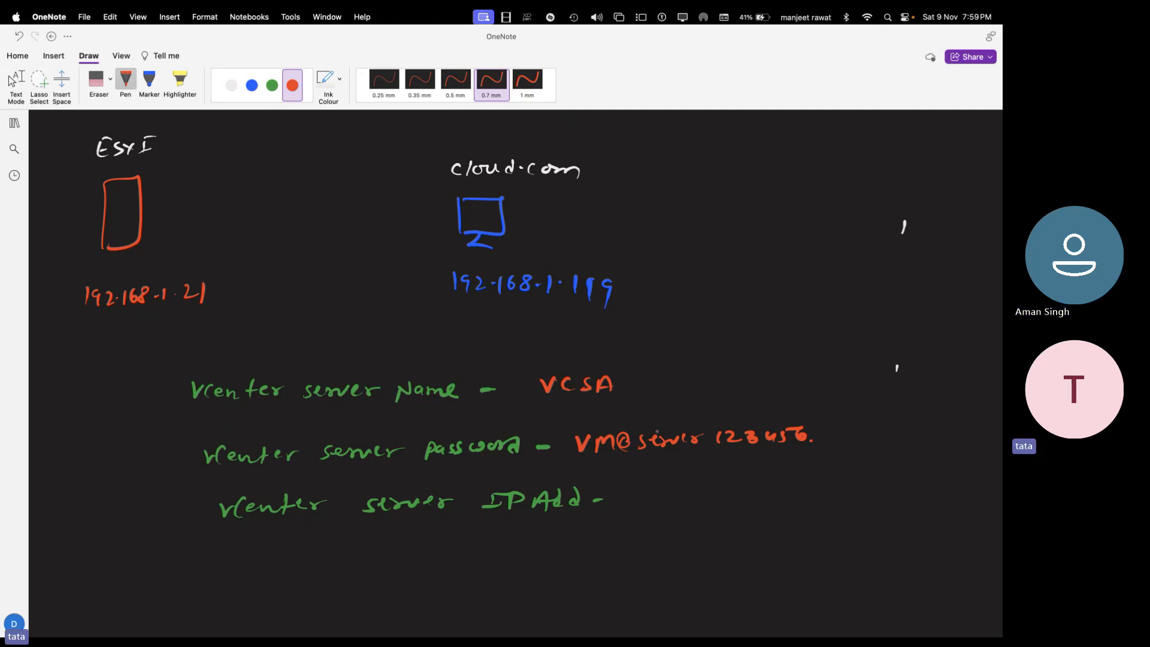
- Write 192.168.1.200 in red beside the IP label, then return to the remote DNS Manager
{"action": "left_click_drag", "start_coordinate": [630, 486], "coordinate": [633, 502]}
{"action": "left_click_drag", "start_coordinate": [647, 488], "coordinate": [645, 503]}
{"action": "mouse_move", "coordinate": [654, 488]}
{"action": "left_mouse_down"}
{"action": "mouse_move", "coordinate": [686, 500]}
{"action": "mouse_move", "coordinate": [782, 485]}
{"action": "left_mouse_up"}
{"action": "left_click", "coordinate": [675, 494]}
{"action": "left_click", "coordinate": [708, 492]}
{"action": "left_click", "coordinate": [719, 492]}
{"action": "left_click", "coordinate": [740, 494]}
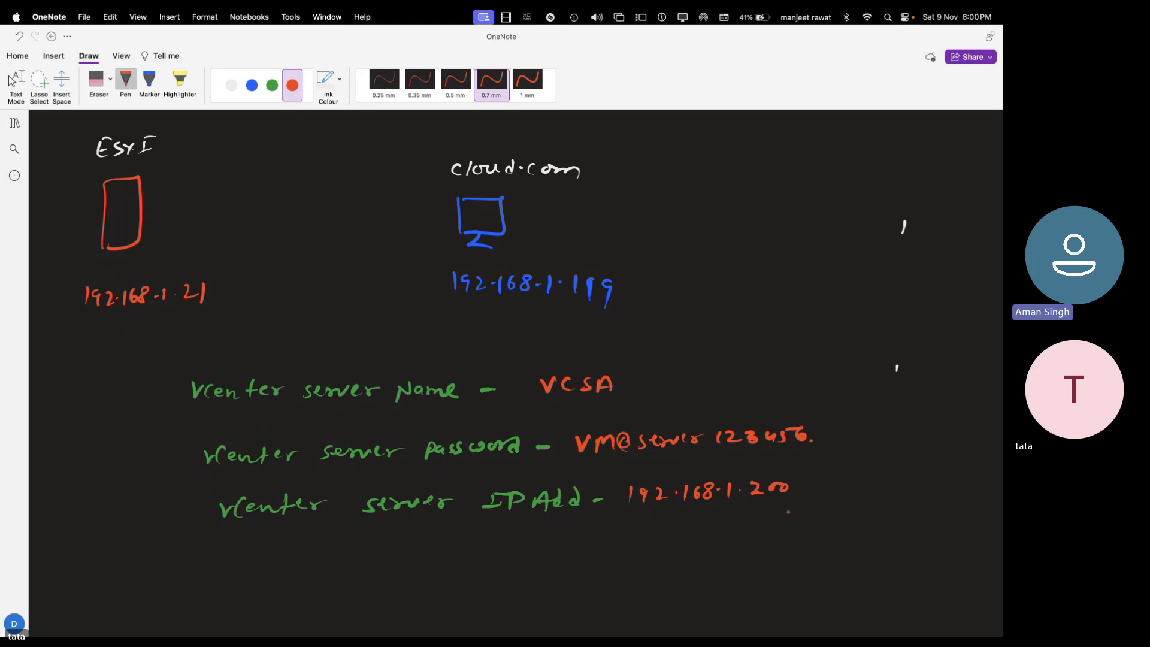
{"action": "key", "text": "Escape"}
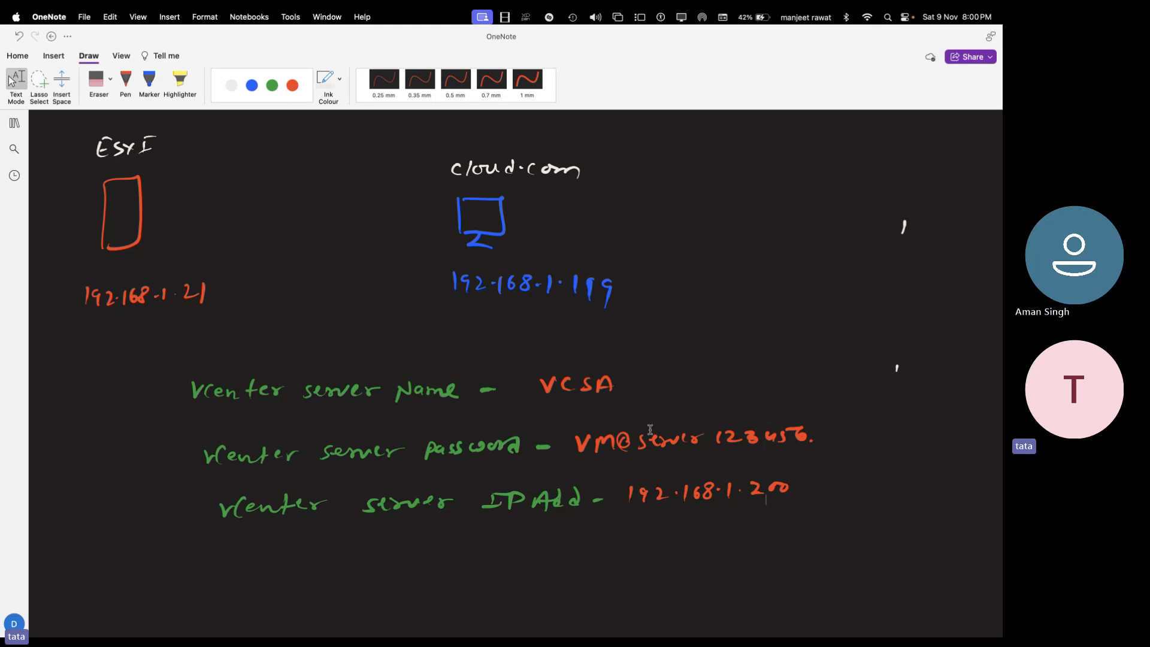
{"action": "key", "text": "ctrl+Right"}
{"action": "key", "text": "ctrl+Right"}
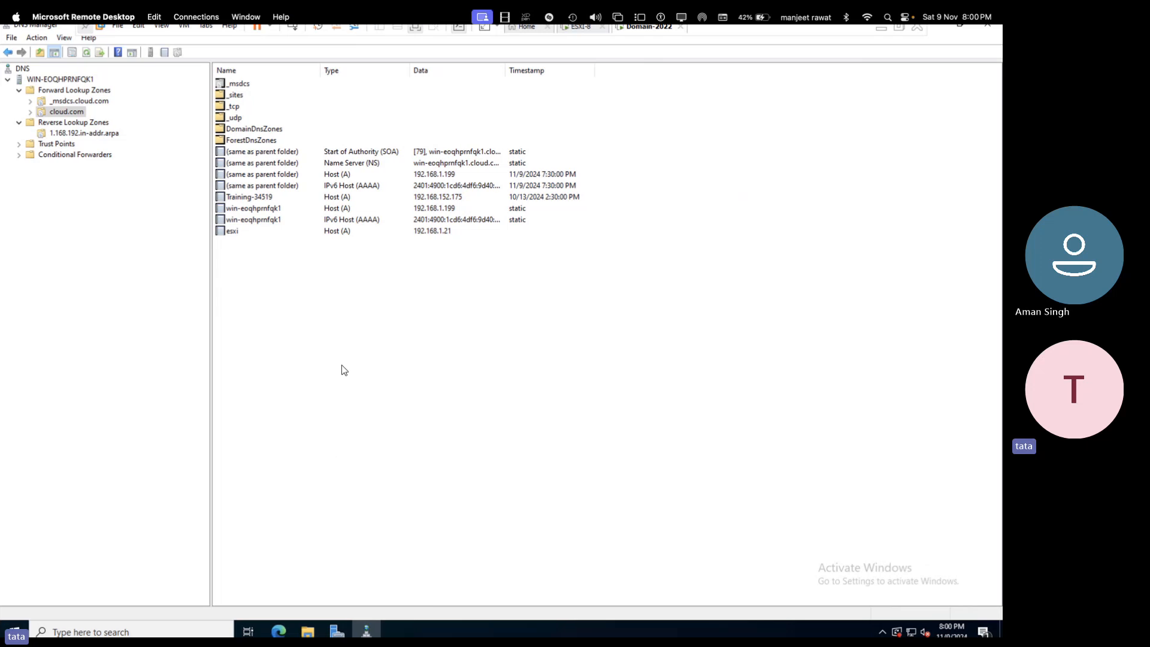
- Create a vcsa host (A) record at 192.168.1.200 in the cloud.com zone
{"action": "right_click", "coordinate": [291, 314]}
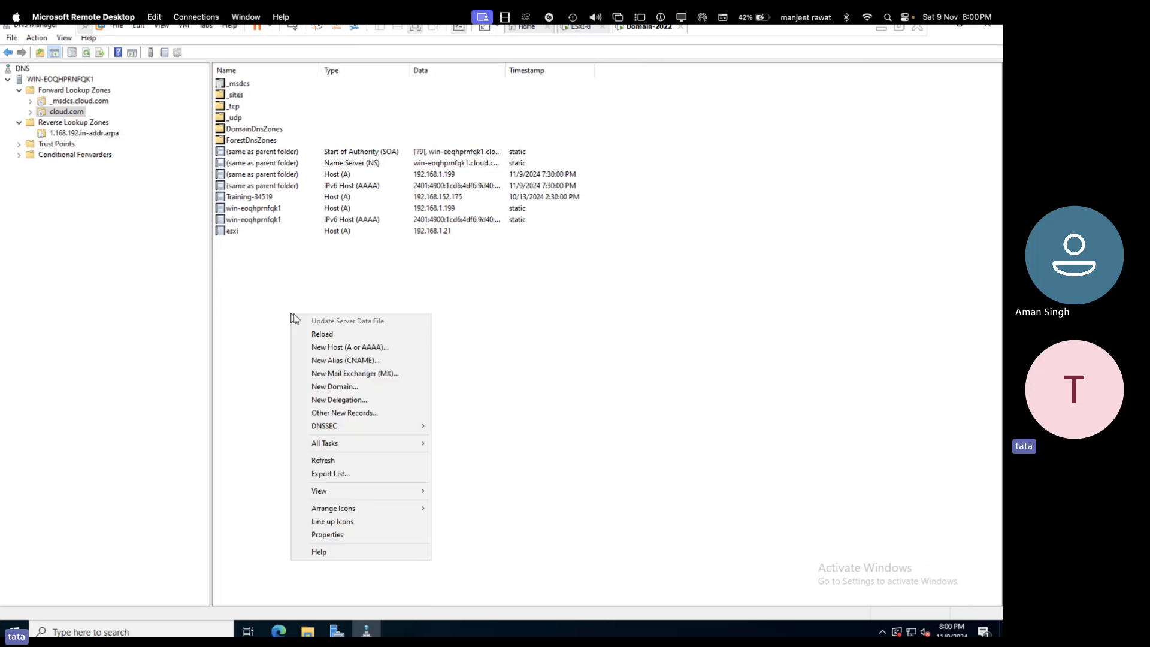
{"action": "left_click", "coordinate": [340, 348]}
{"action": "type", "text": "vc"}
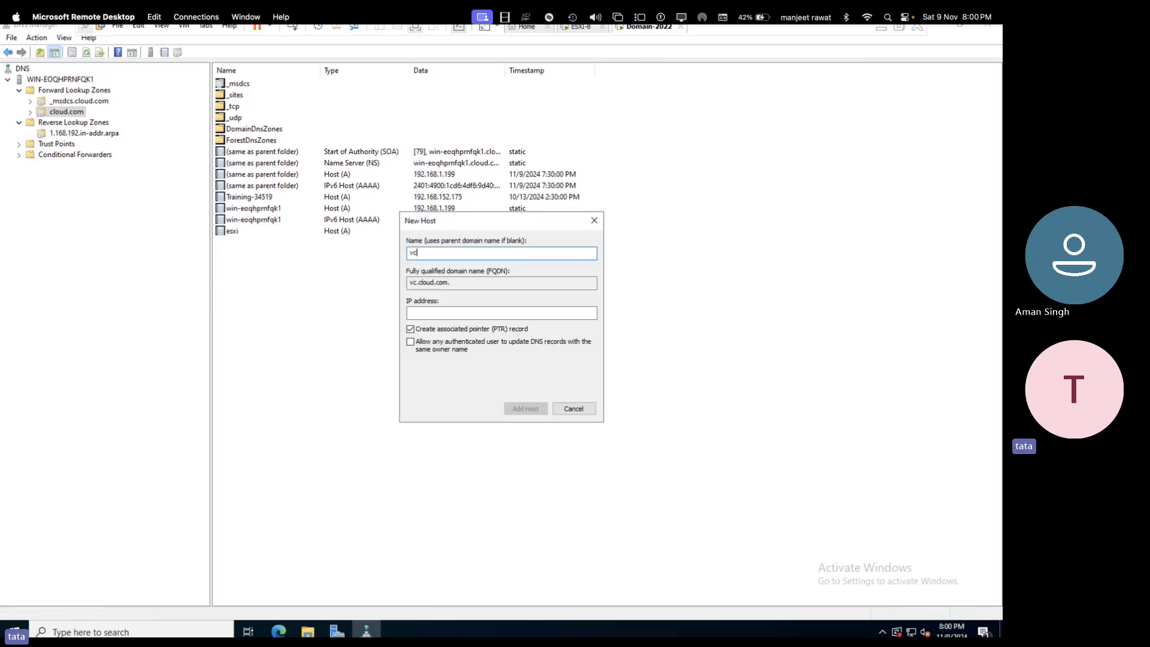
{"action": "type", "text": "sa"}
{"action": "left_click", "coordinate": [441, 312]}
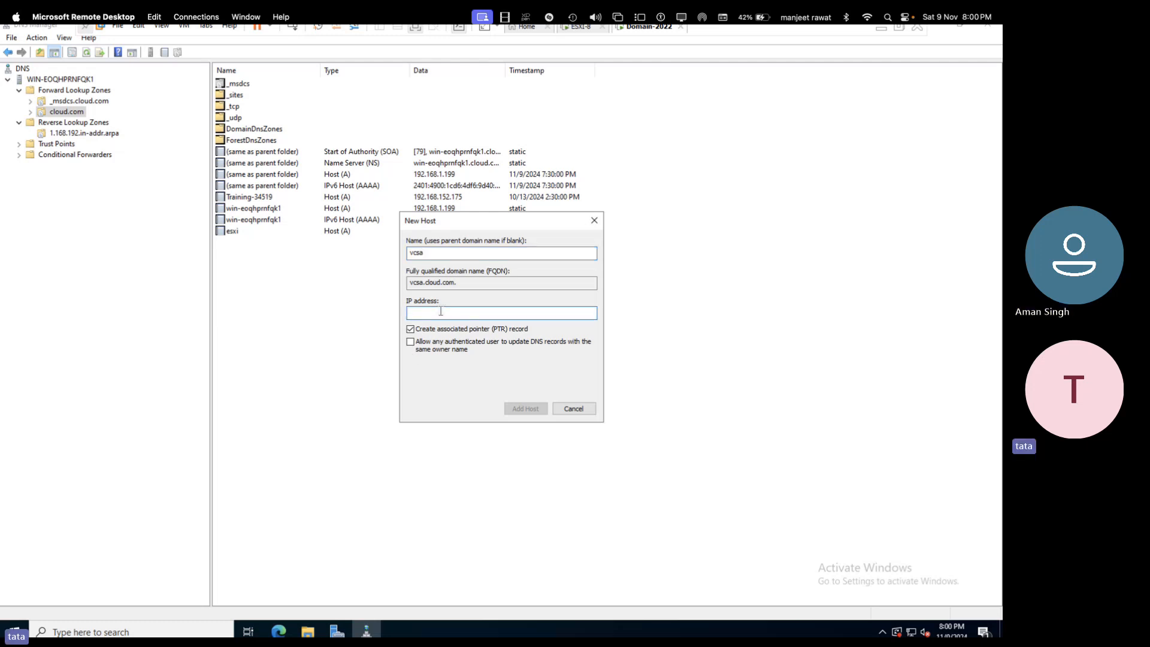
{"action": "type", "text": "192."}
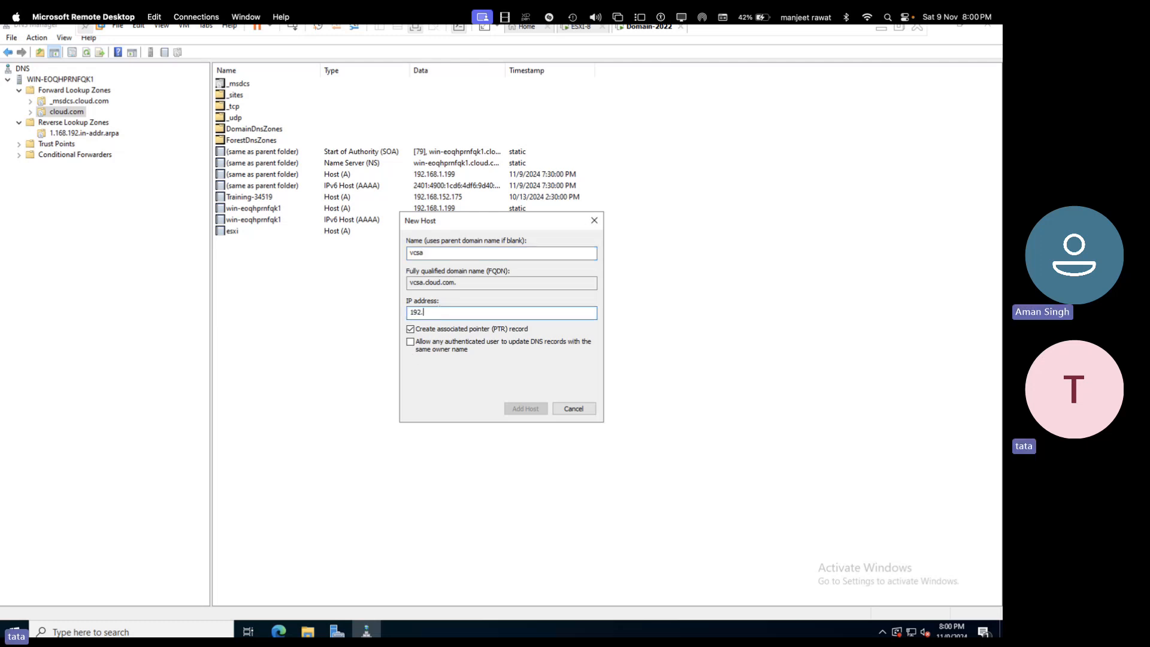
{"action": "type", "text": "168.1."}
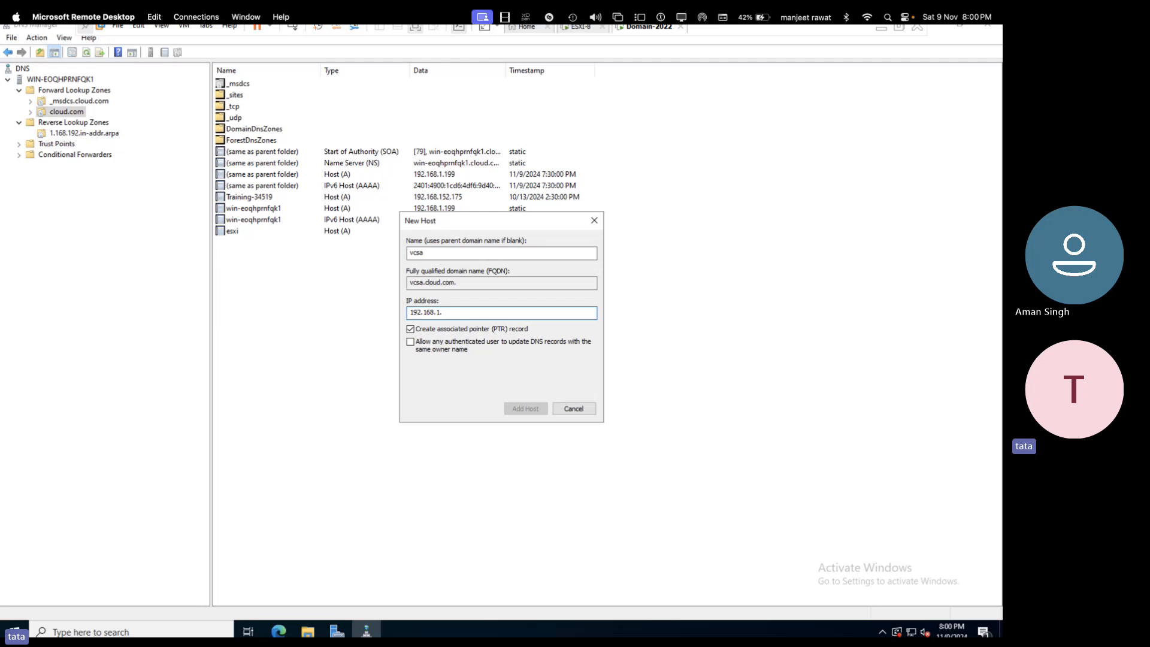
{"action": "type", "text": "200"}
{"action": "left_click", "coordinate": [410, 329]}
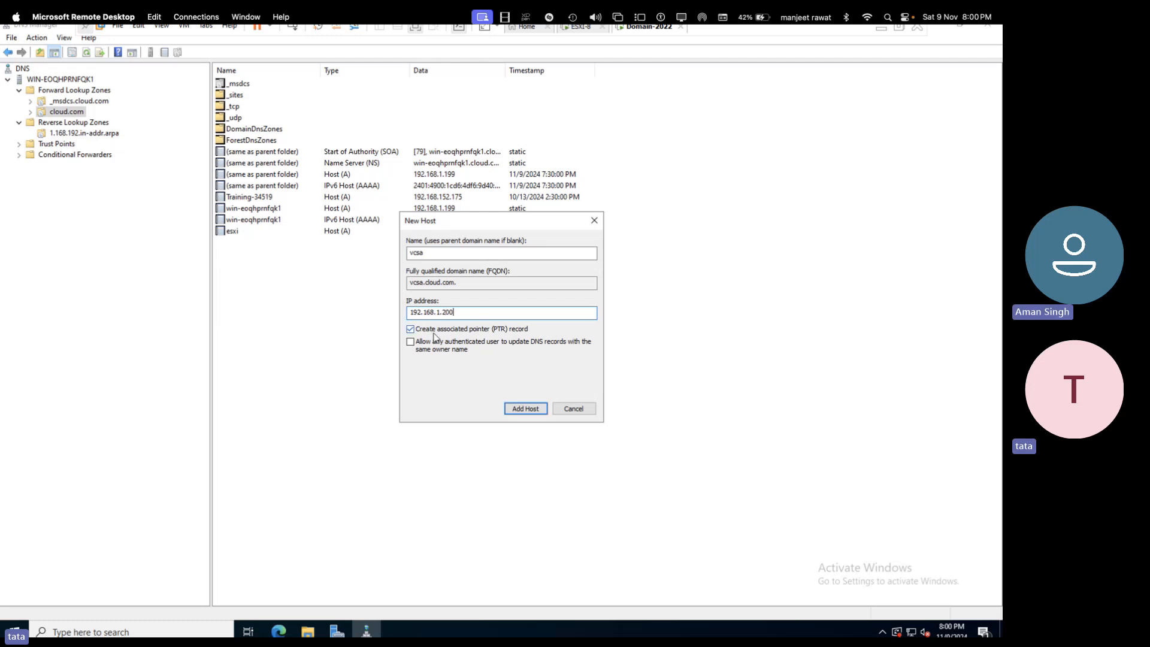
{"action": "left_click", "coordinate": [531, 408]}
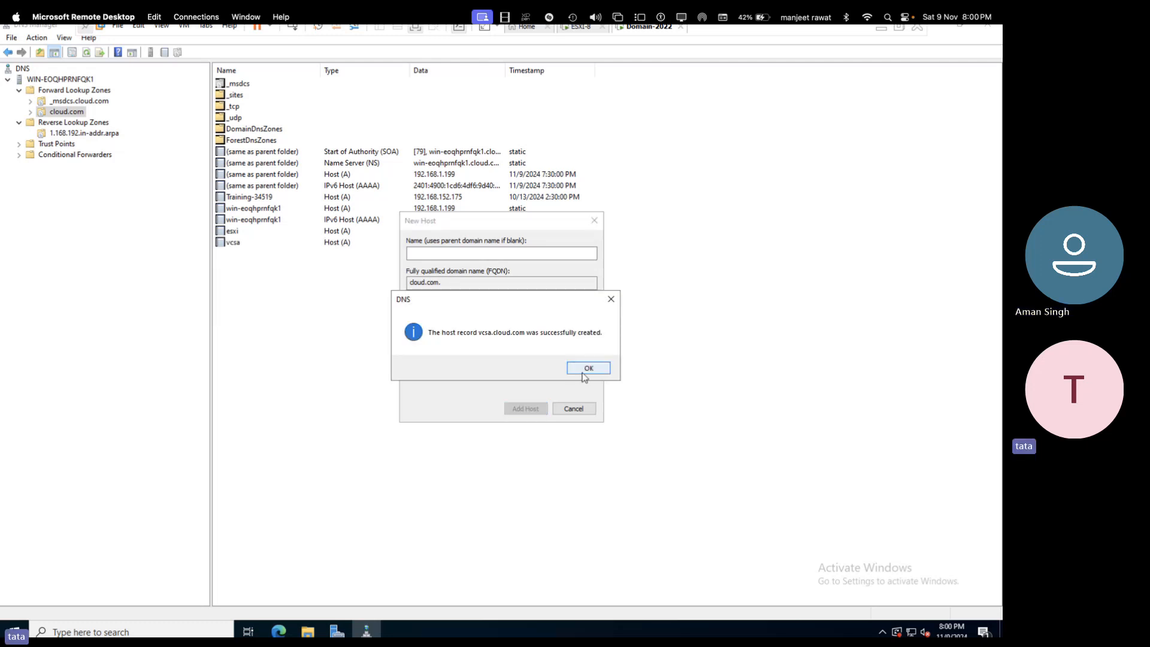
{"action": "left_click", "coordinate": [585, 376]}
{"action": "left_click", "coordinate": [584, 411]}
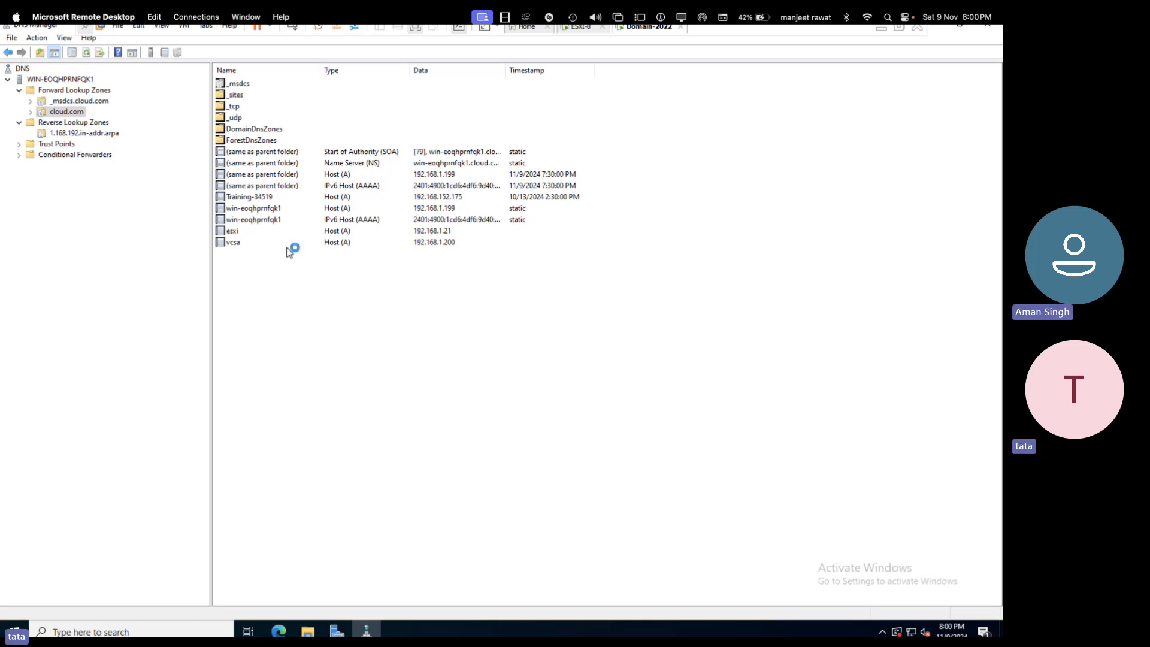
- Refresh the reverse lookup zone to check its records, then return to cloud.com
{"action": "left_click", "coordinate": [110, 133]}
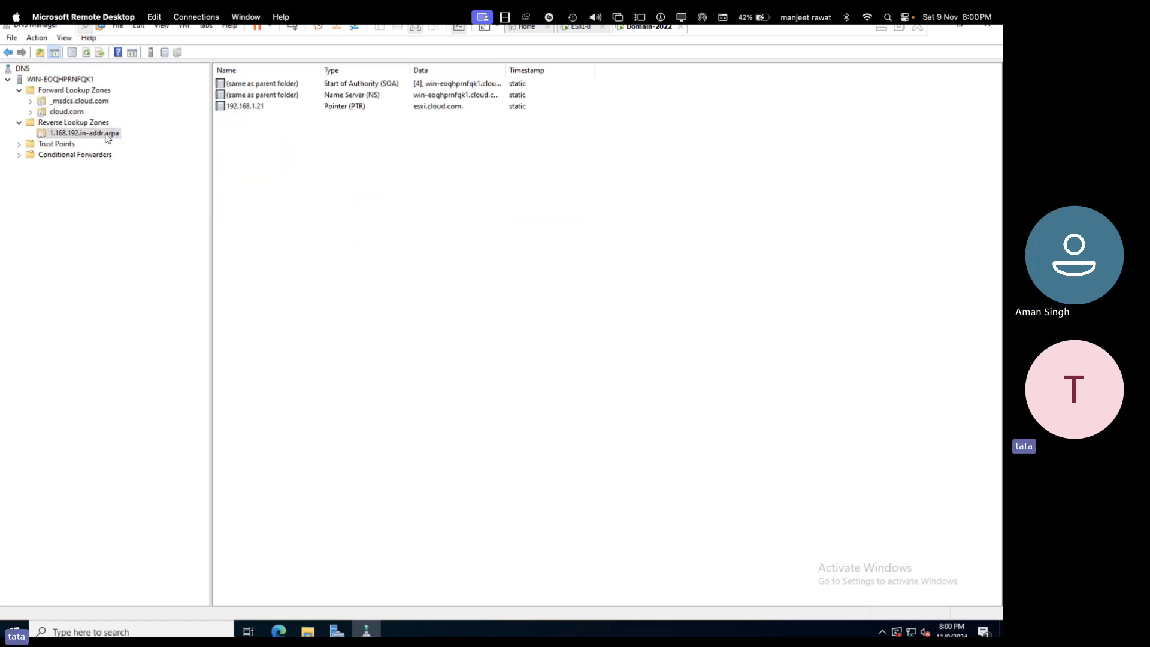
{"action": "right_click", "coordinate": [306, 175]}
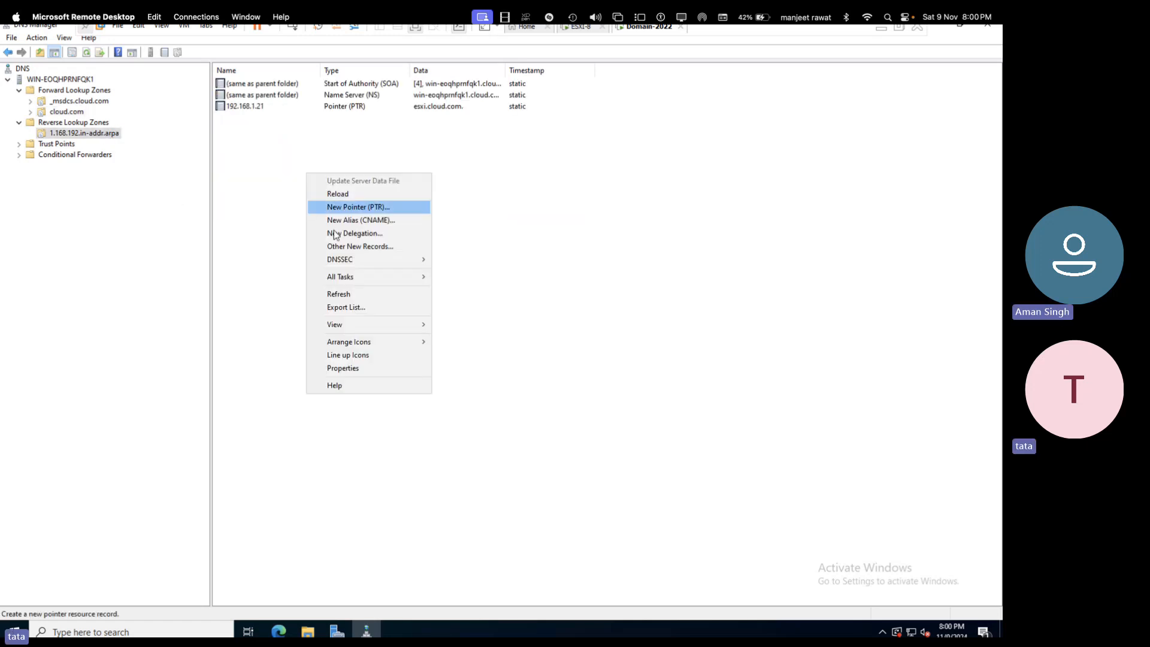
{"action": "left_click", "coordinate": [338, 295]}
{"action": "left_click", "coordinate": [77, 113]}
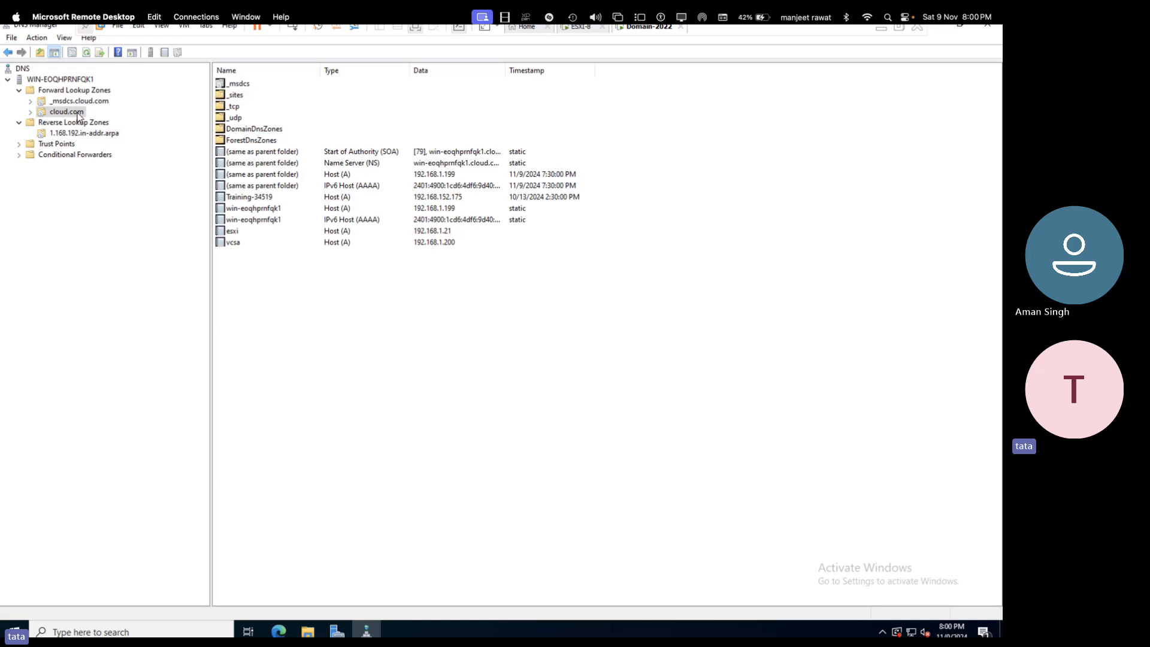
- Apply the vcsa record's PTR update, confirm the 192.168.1.200 pointer, and minimize Remote Desktop
{"action": "right_click", "coordinate": [232, 241]}
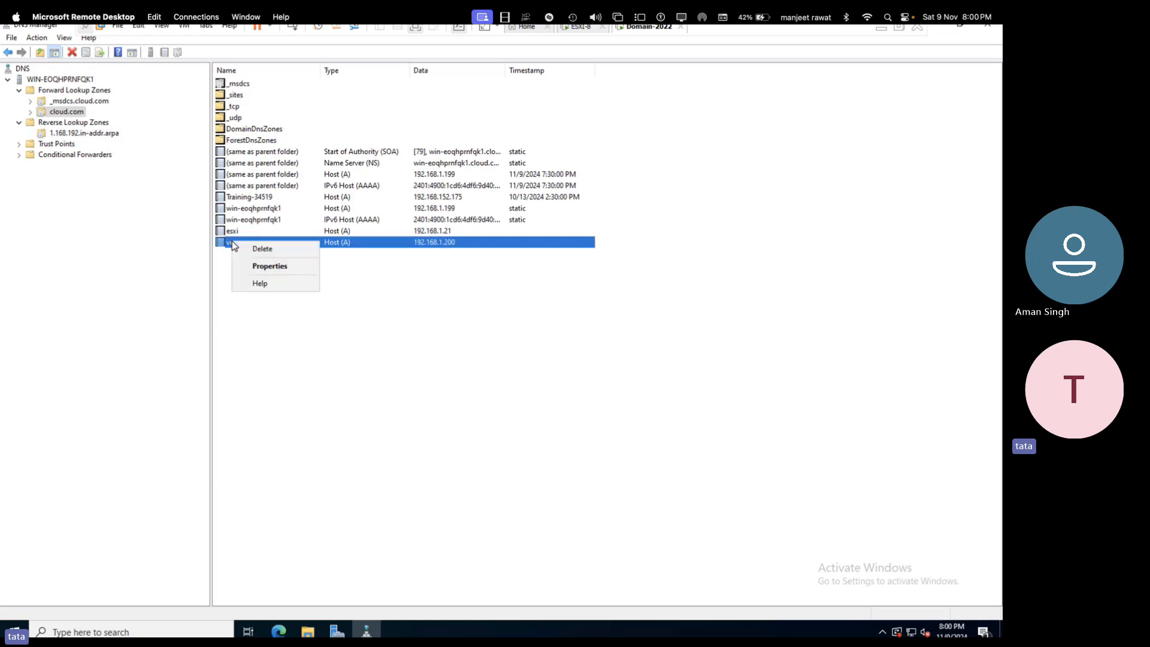
{"action": "left_click", "coordinate": [284, 268]}
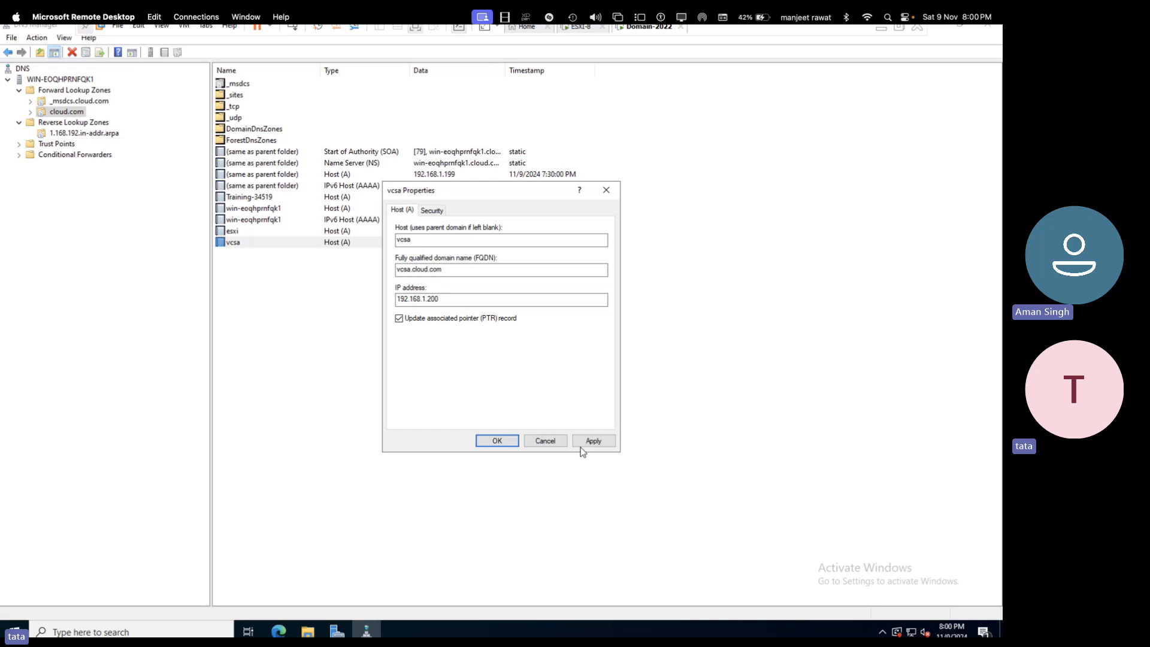
{"action": "left_click", "coordinate": [594, 442]}
{"action": "left_click", "coordinate": [500, 443]}
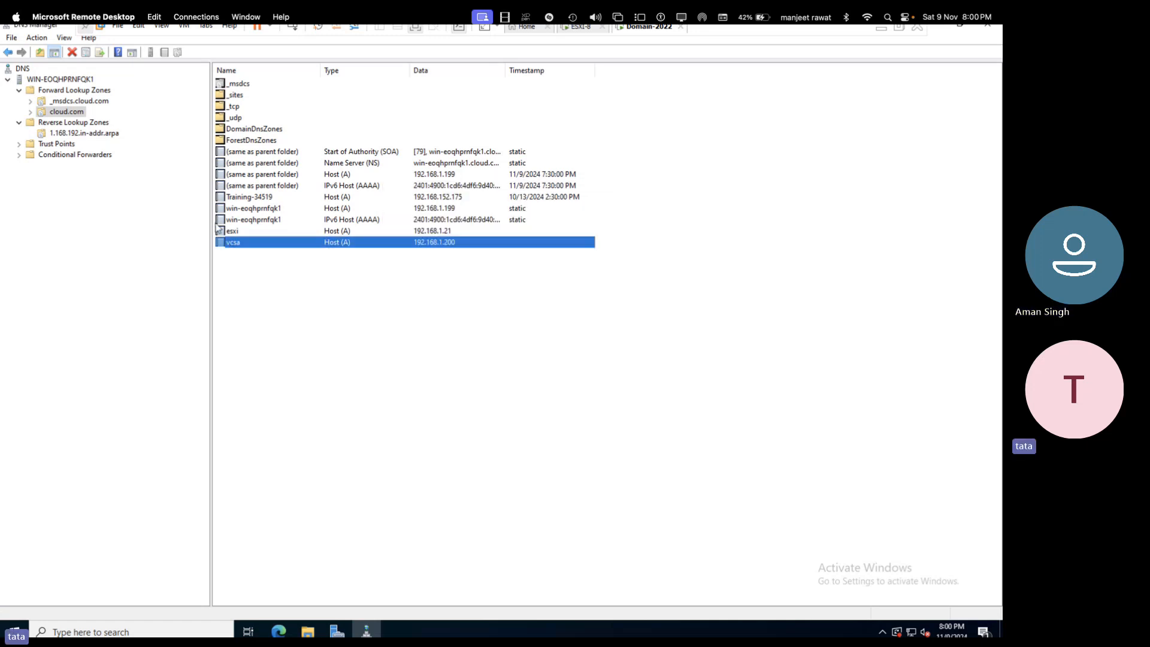
{"action": "left_click", "coordinate": [77, 133]}
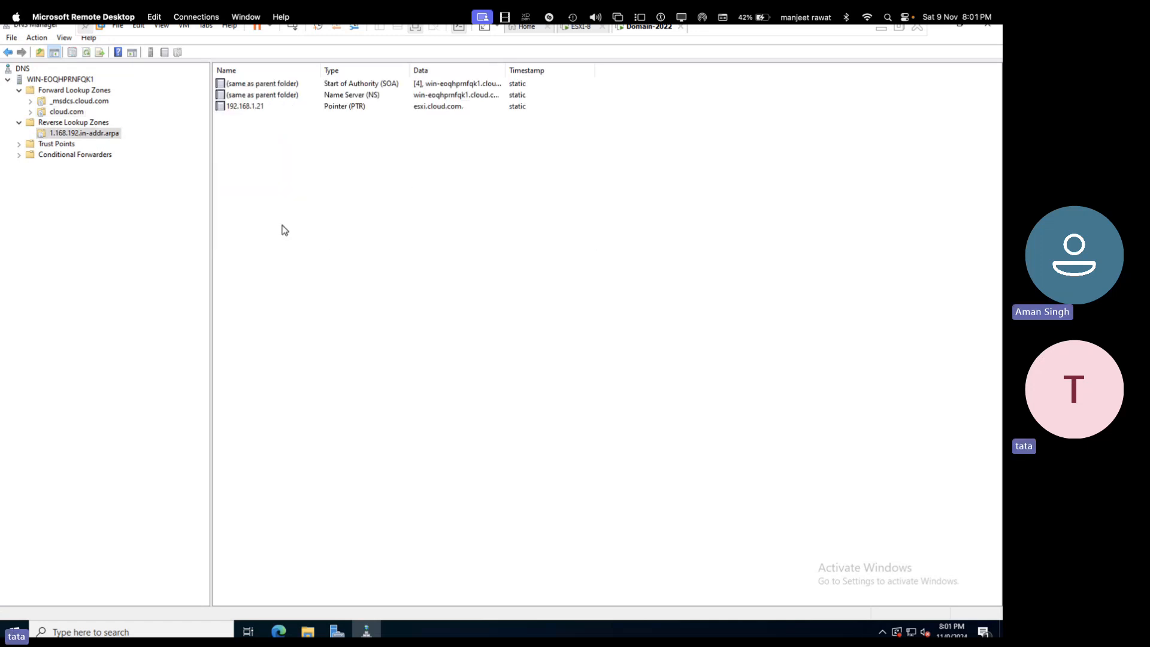
{"action": "right_click", "coordinate": [282, 226]}
{"action": "left_click", "coordinate": [328, 347]}
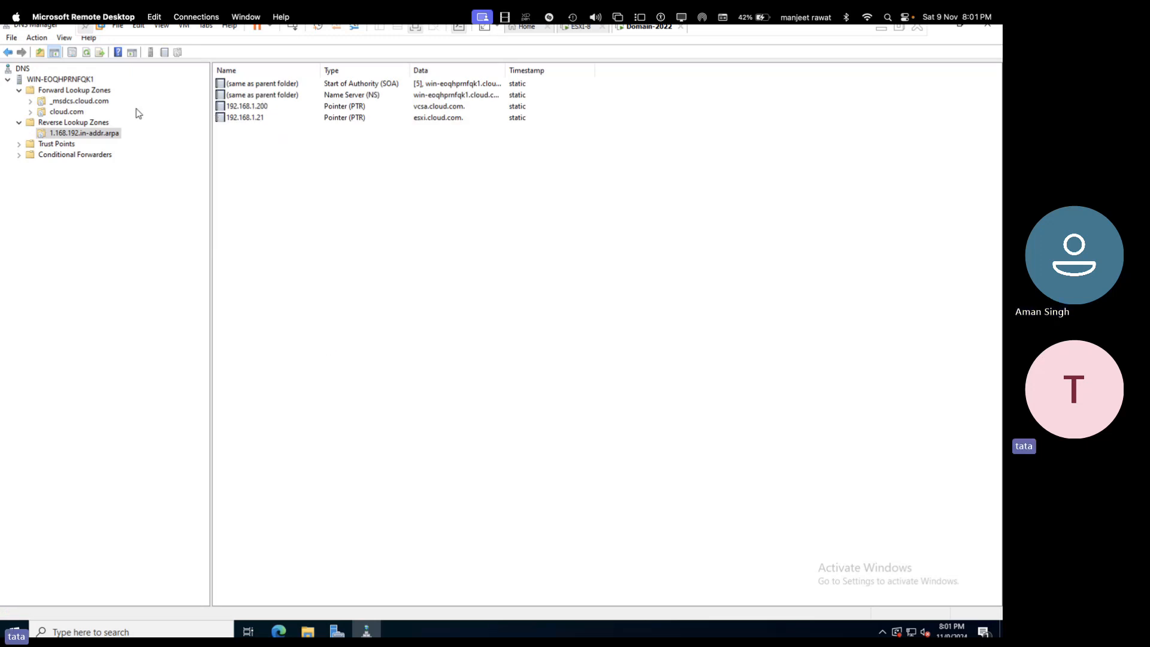
{"action": "left_click", "coordinate": [79, 113]}
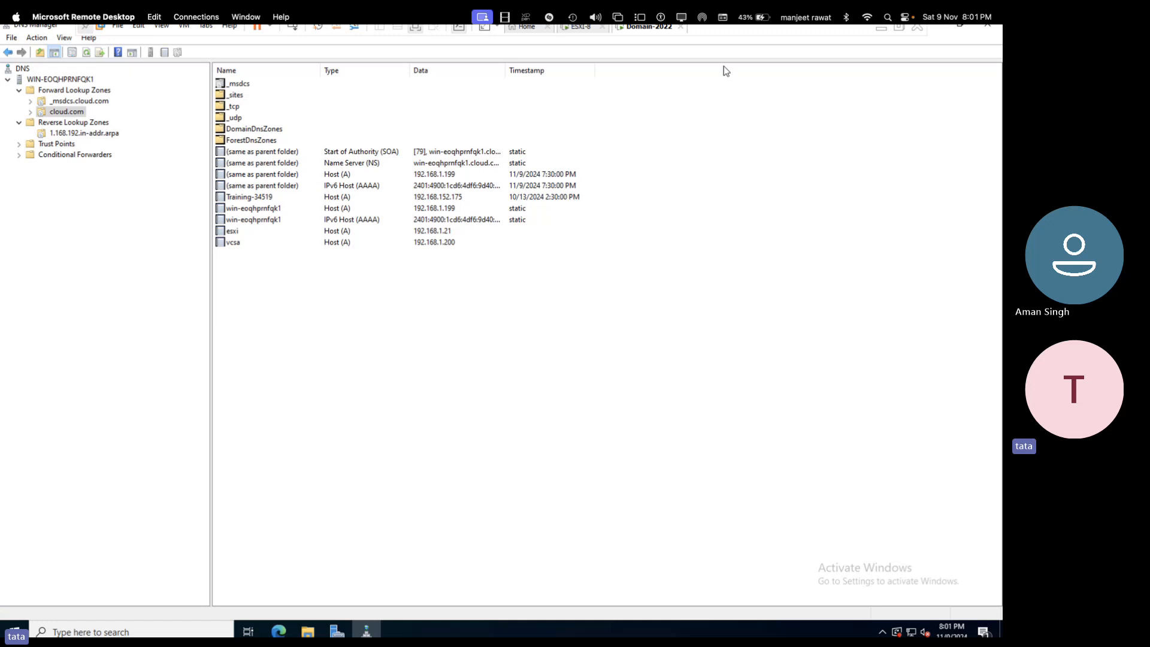
{"action": "left_click", "coordinate": [884, 33]}
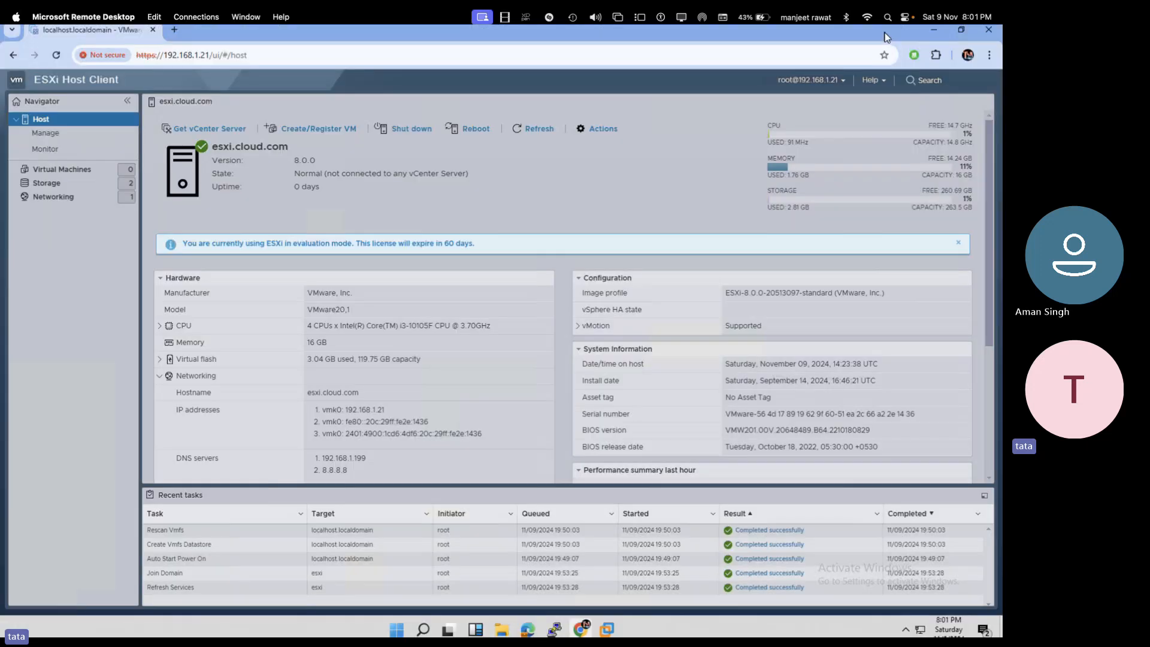
- Mount the VCSA 8.0 disc image from Software (J:) > VMware_vSphere, accepting the warning
{"action": "left_click", "coordinate": [935, 33]}
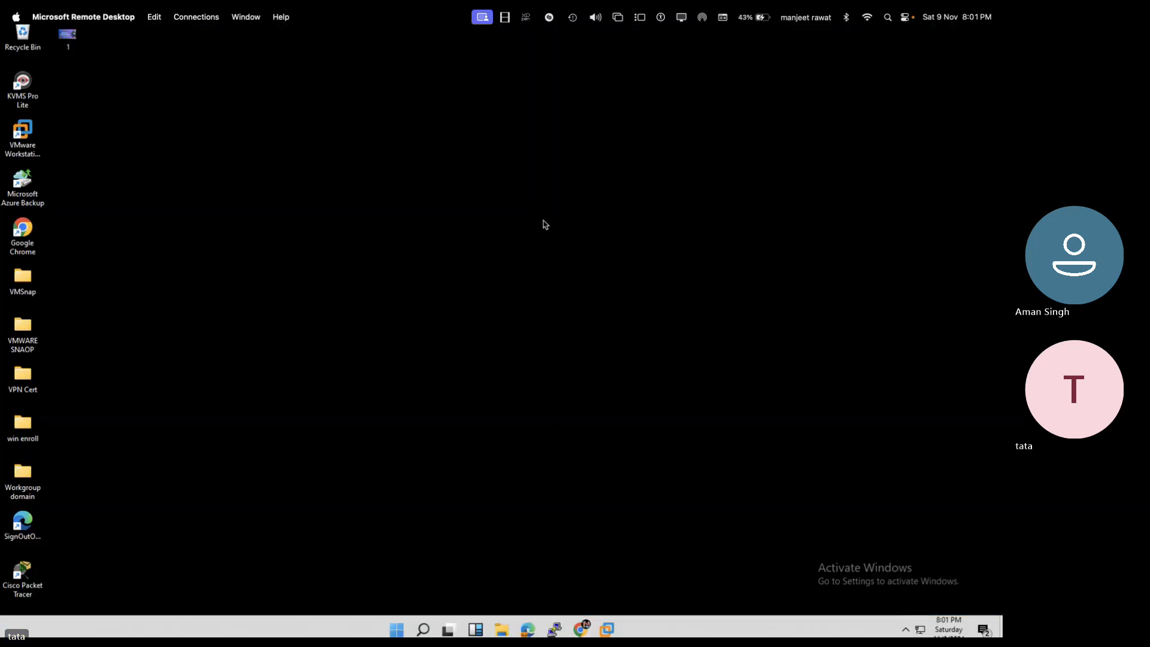
{"action": "left_click", "coordinate": [501, 629]}
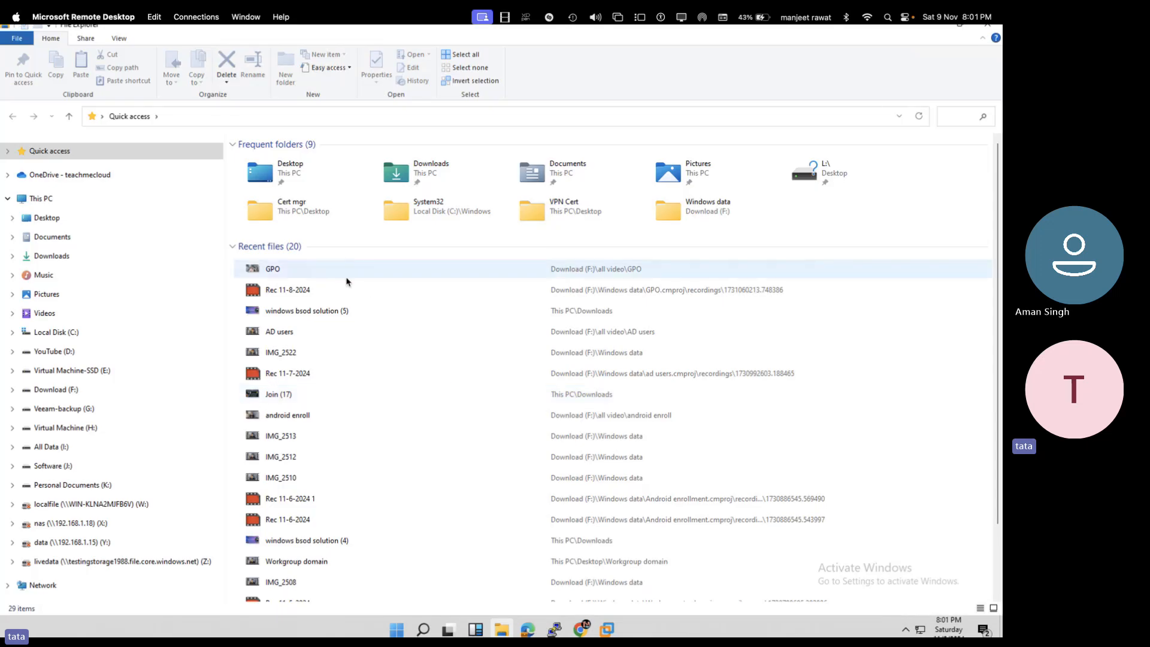
{"action": "left_click", "coordinate": [43, 198]}
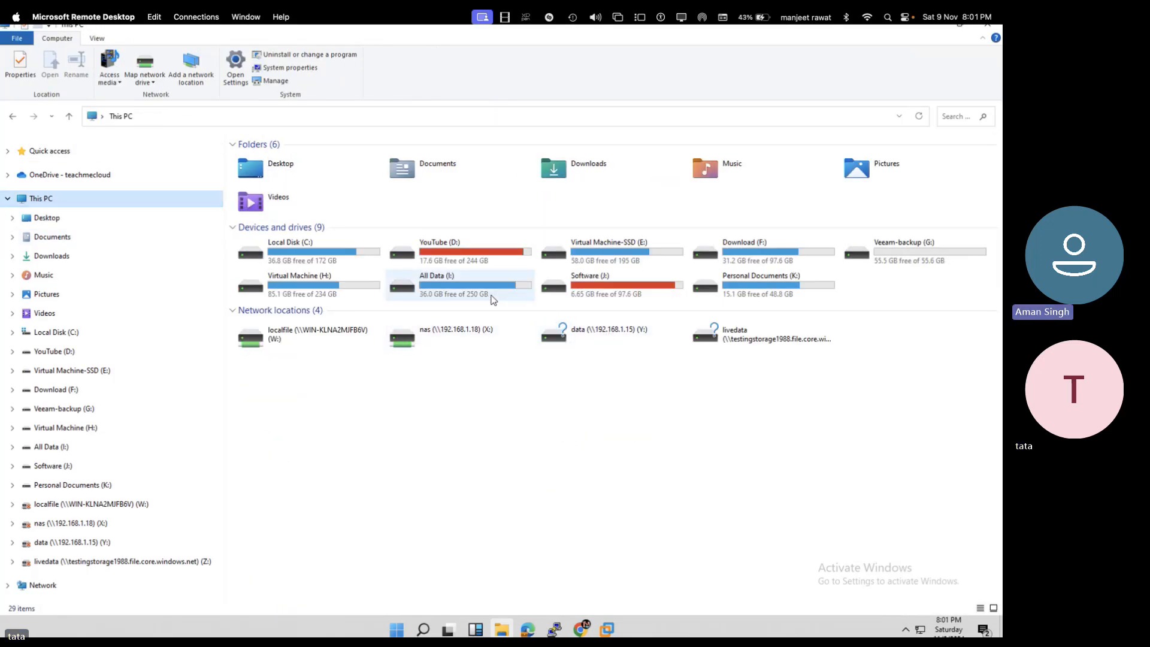
{"action": "double_click", "coordinate": [605, 291]}
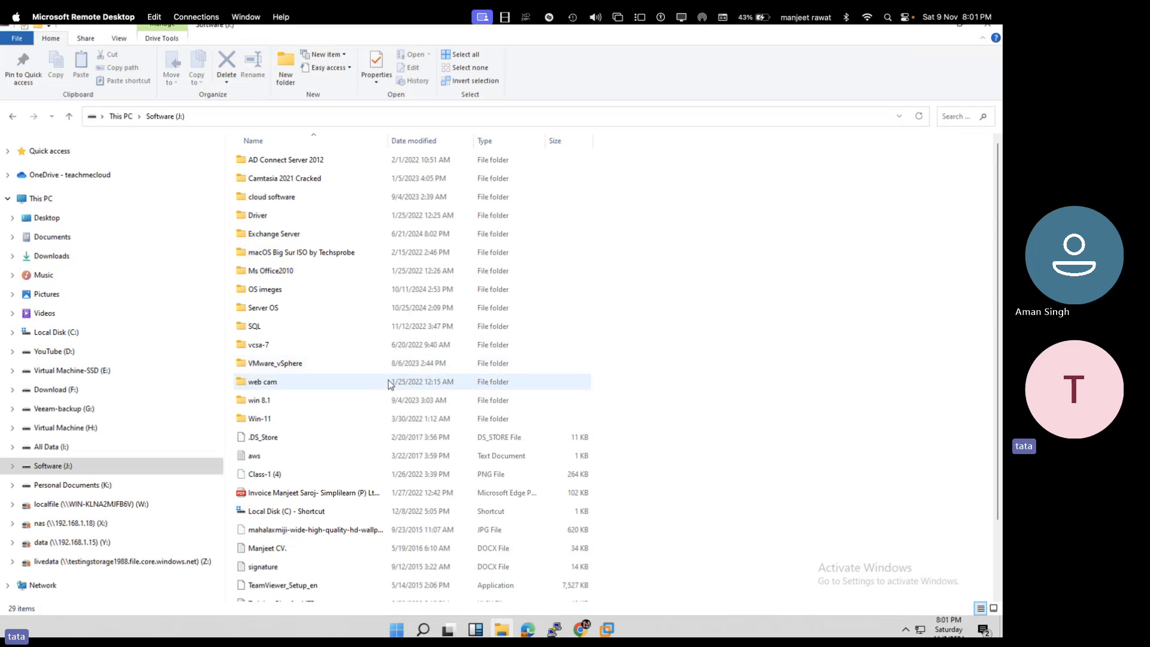
{"action": "double_click", "coordinate": [301, 363]}
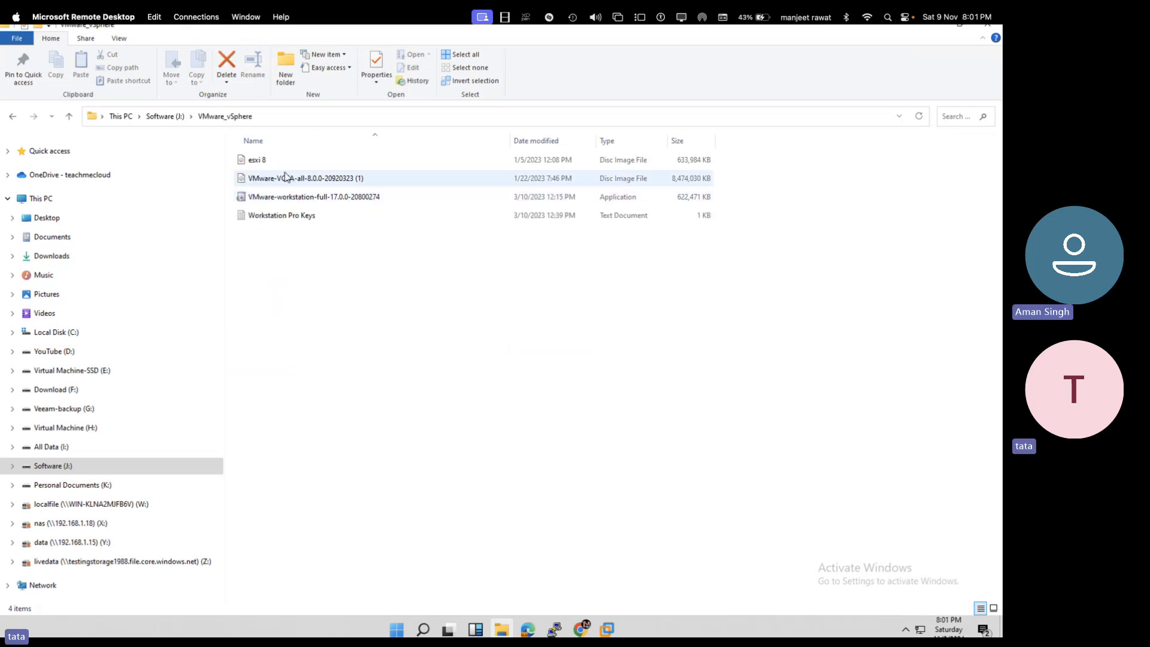
{"action": "right_click", "coordinate": [282, 187]}
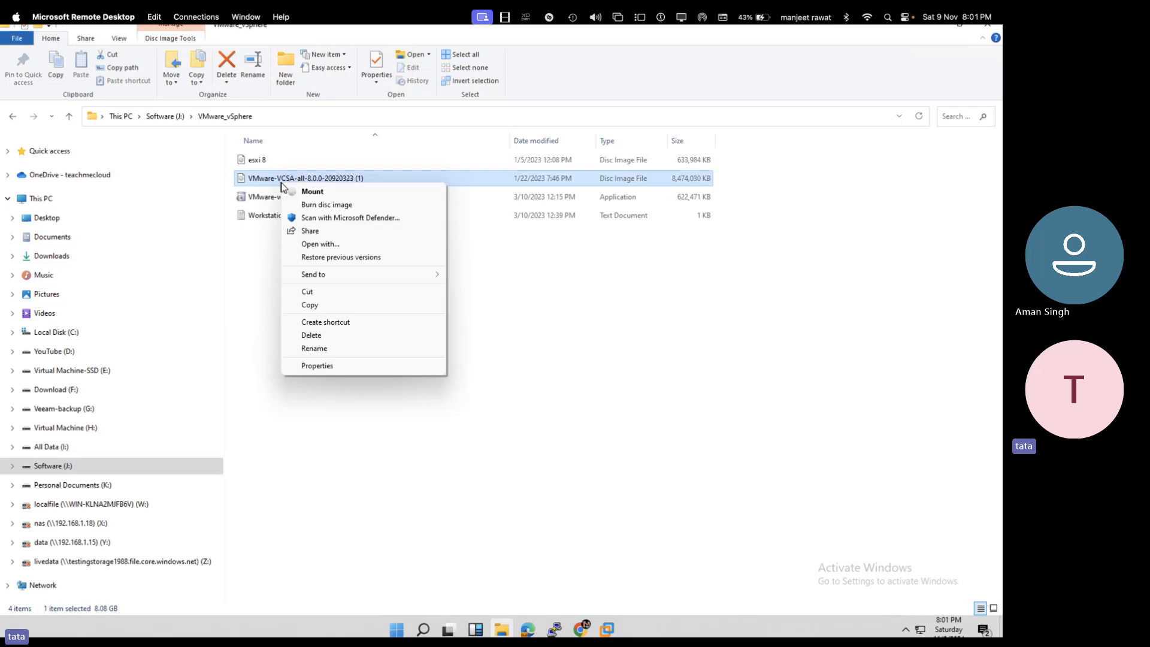
{"action": "left_click", "coordinate": [312, 190]}
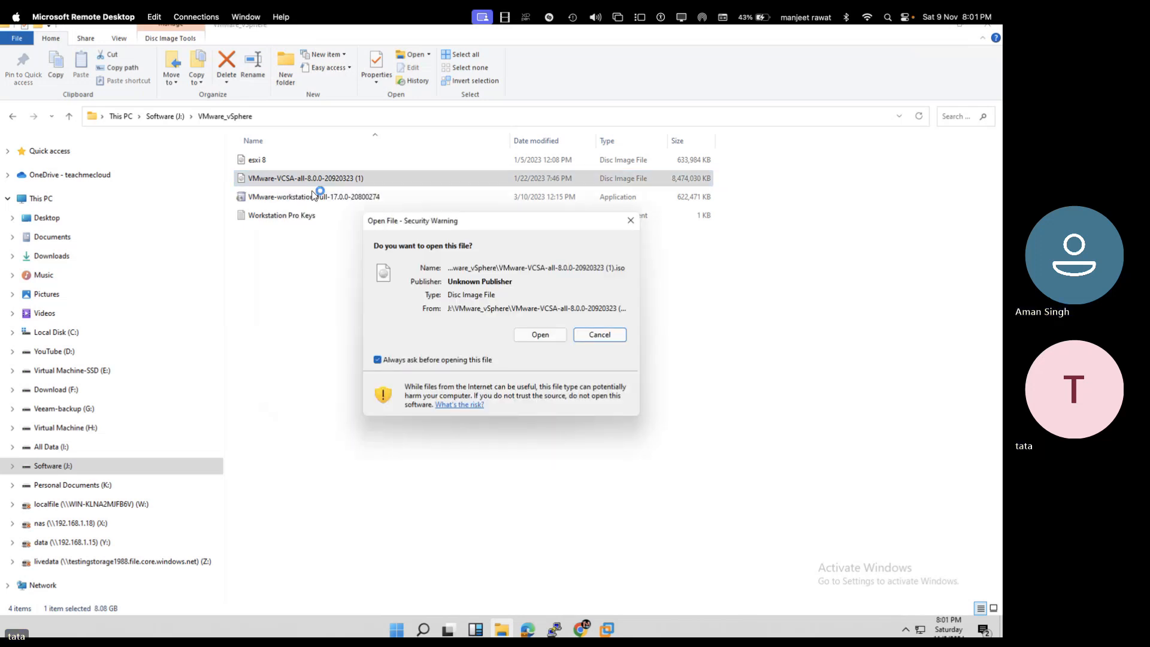
{"action": "left_click", "coordinate": [539, 333]}
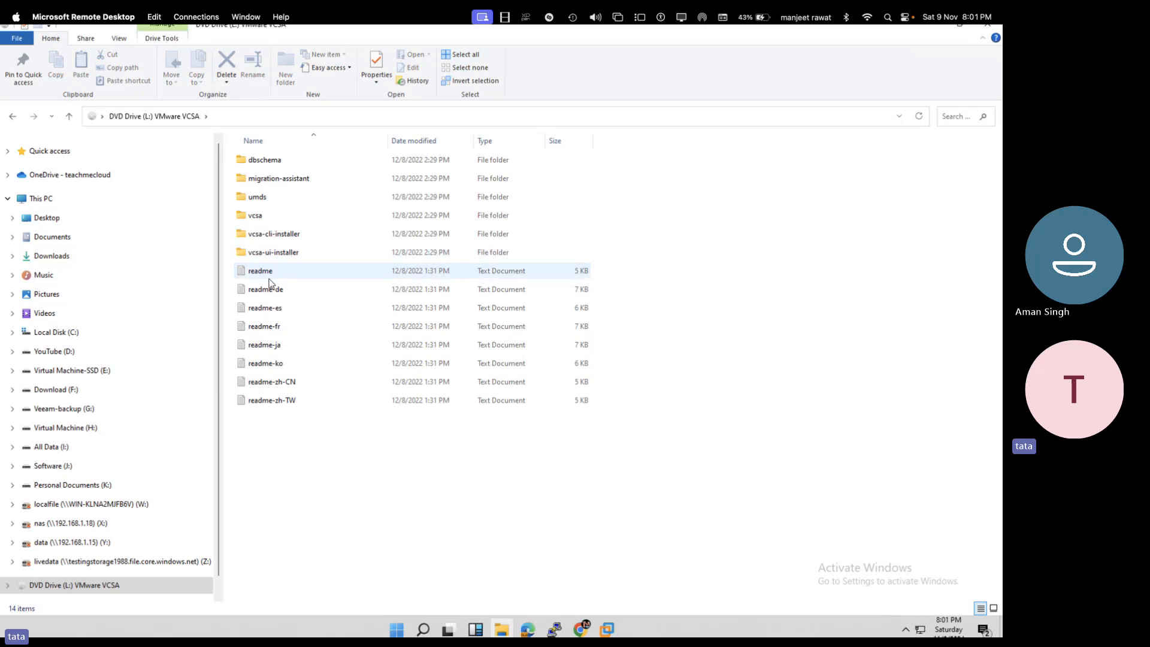
- Launch the vCenter Server installer from the disc's vcsa-ui-installer\win32 folder
{"action": "left_click", "coordinate": [285, 237]}
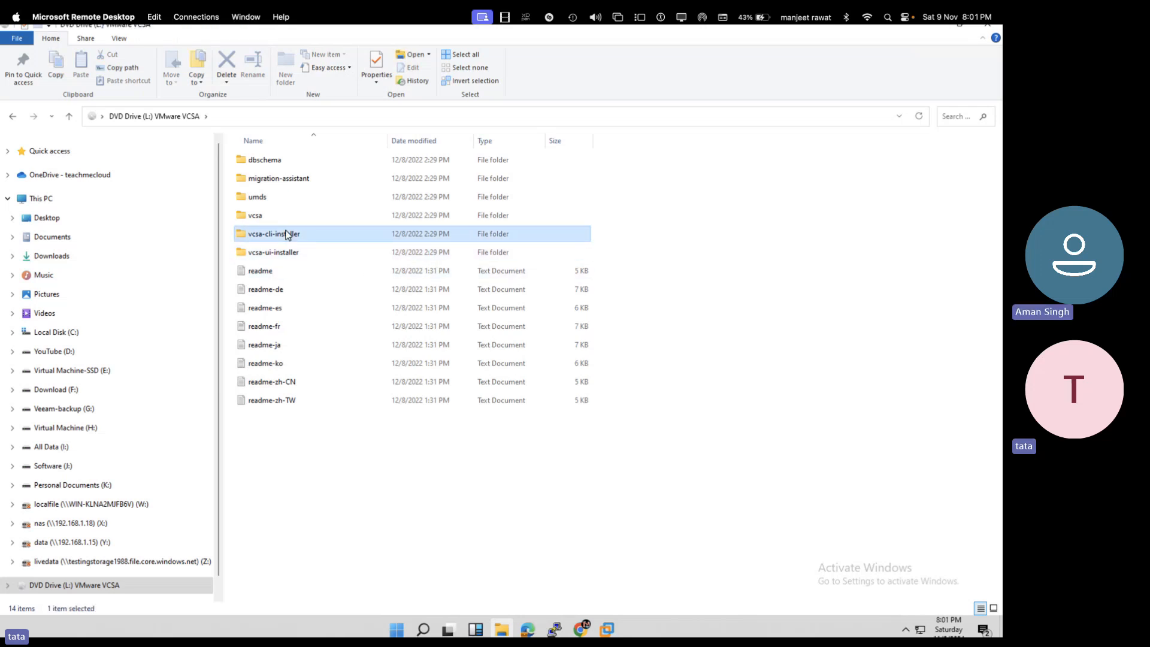
{"action": "left_click", "coordinate": [277, 253]}
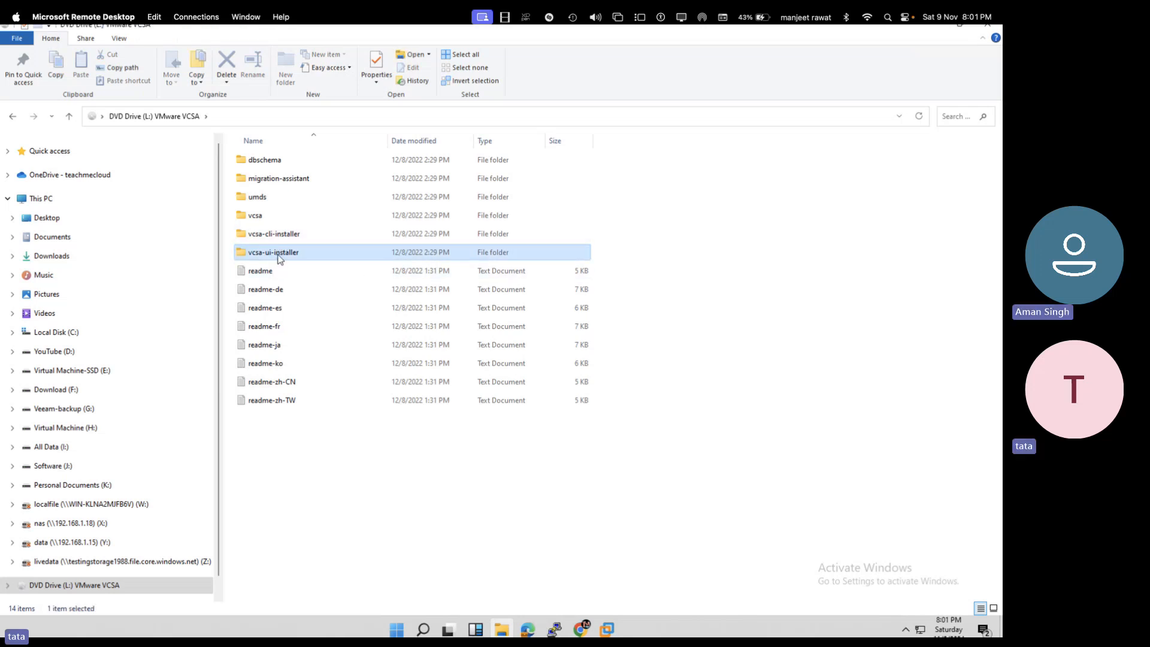
{"action": "double_click", "coordinate": [277, 256]}
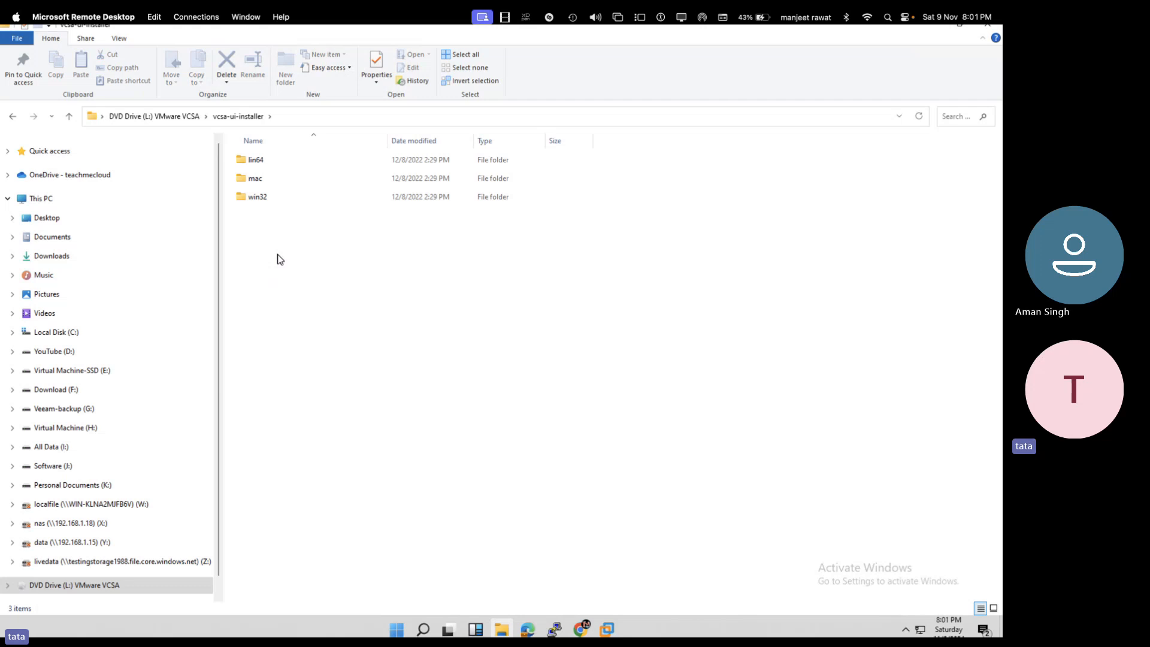
{"action": "double_click", "coordinate": [260, 197]}
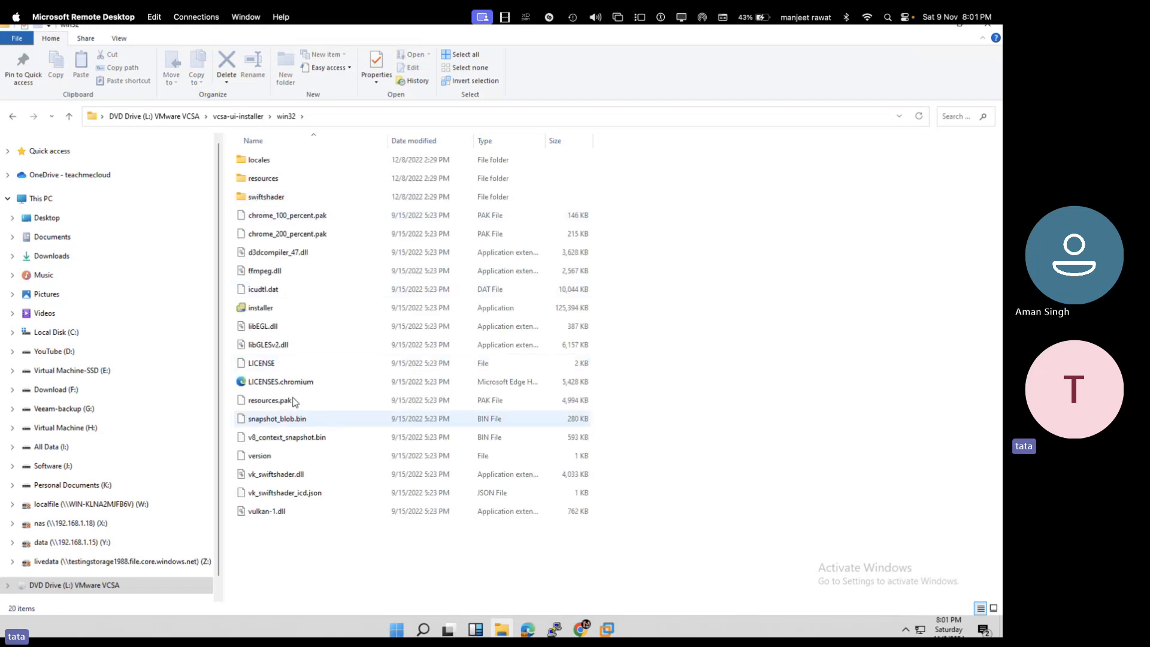
{"action": "double_click", "coordinate": [263, 309]}
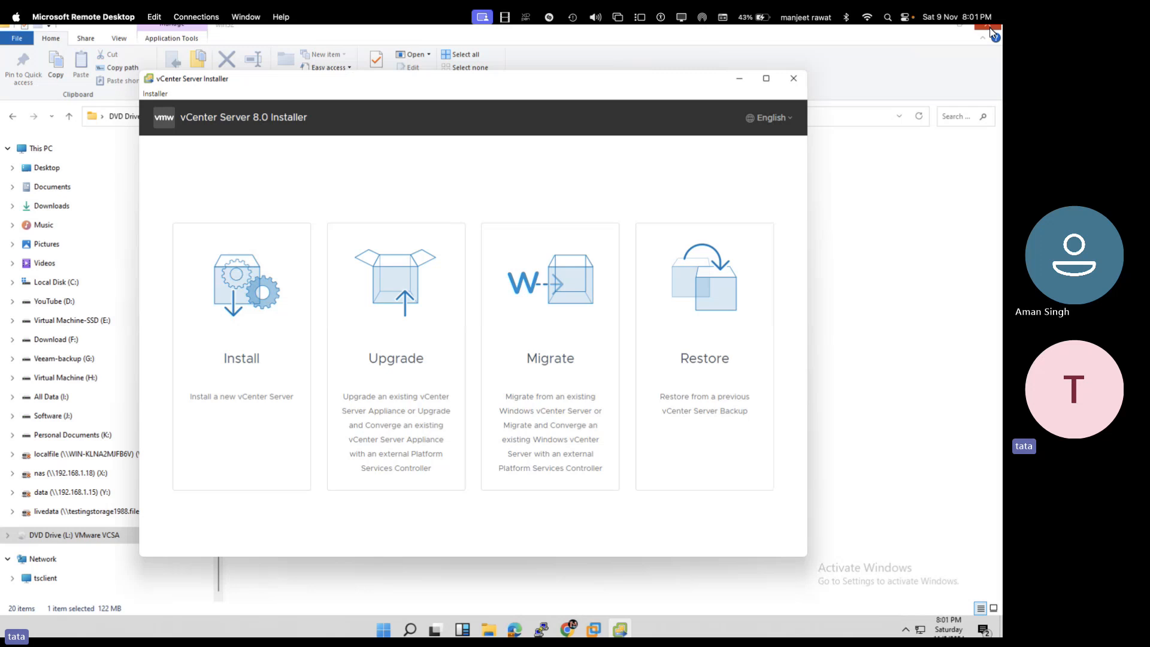
- Close File Explorer and choose Install in the vCenter Server 8.0 Installer
{"action": "left_click", "coordinate": [990, 27]}
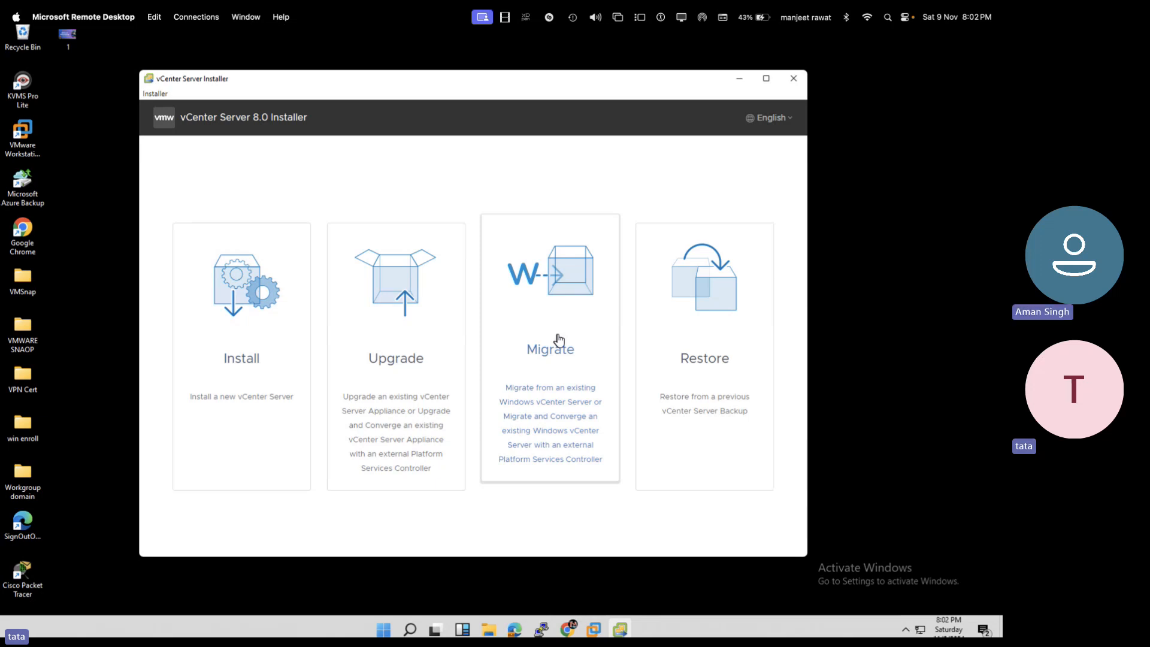
{"action": "left_click", "coordinate": [230, 300]}
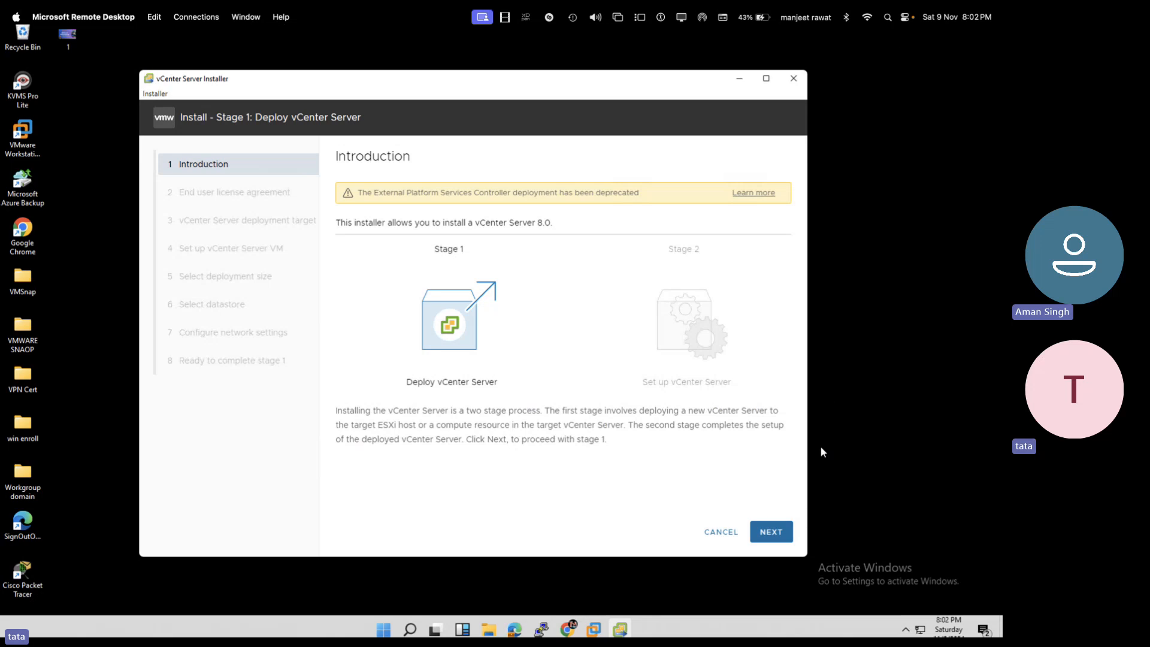
- Move past the introduction and accept the licence agreement
{"action": "left_click", "coordinate": [769, 535]}
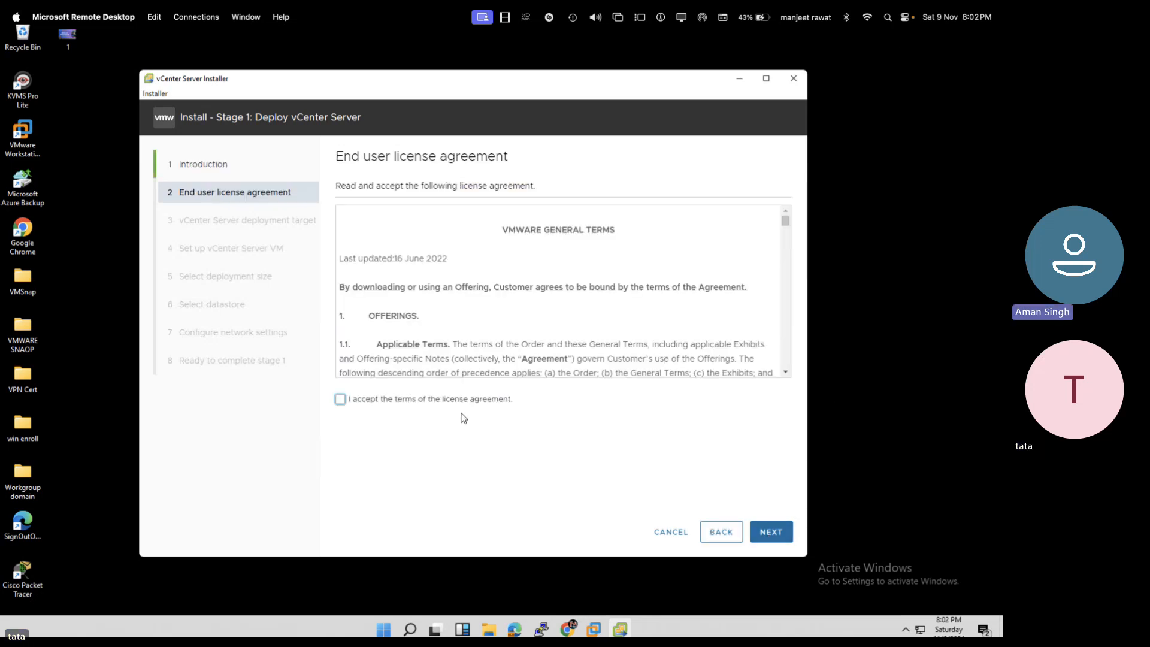
{"action": "left_click", "coordinate": [435, 402]}
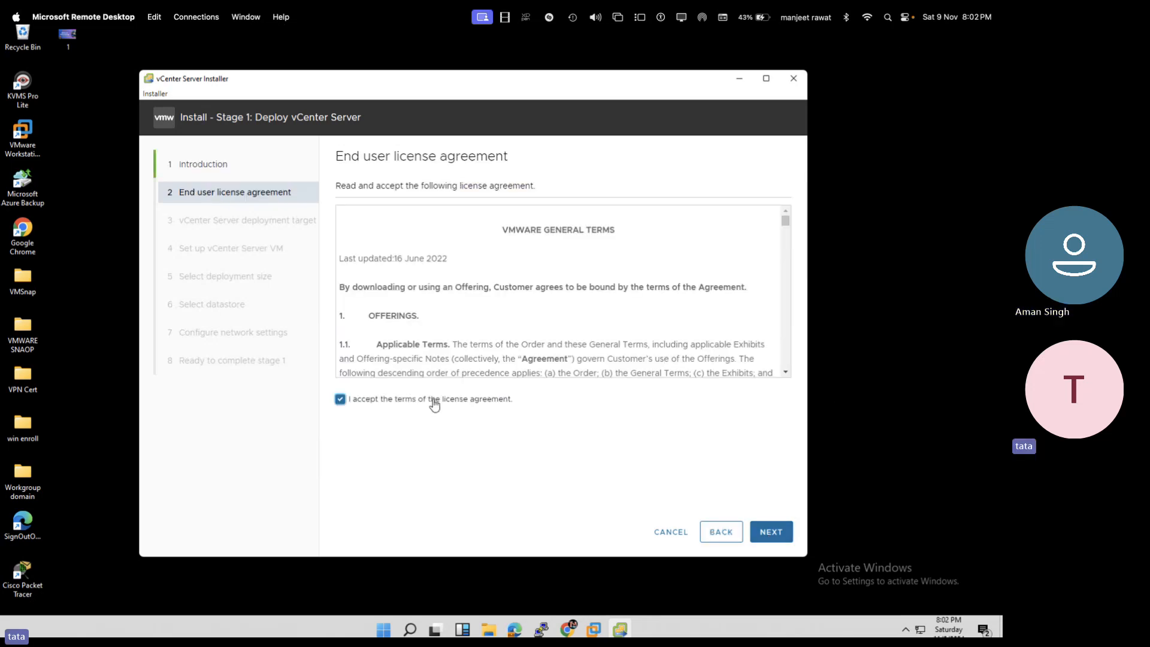
{"action": "left_click", "coordinate": [774, 531]}
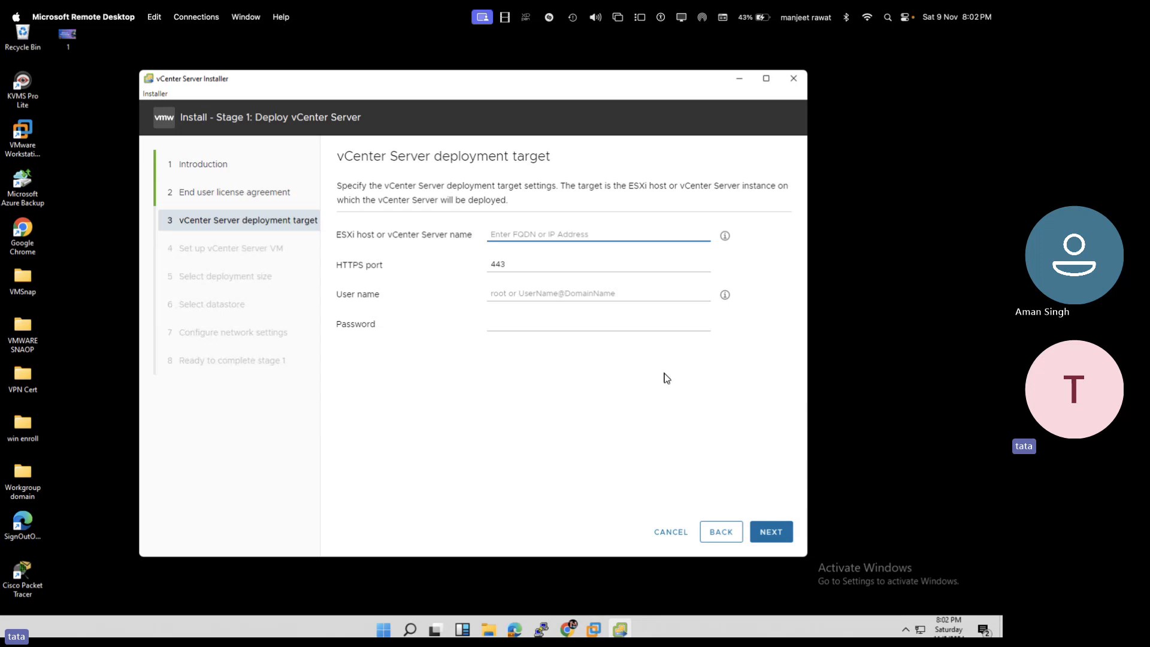
- Enter ESXi host 192.168.1.21 with user root and its password, accepting the certificate
{"action": "type", "text": "1"}
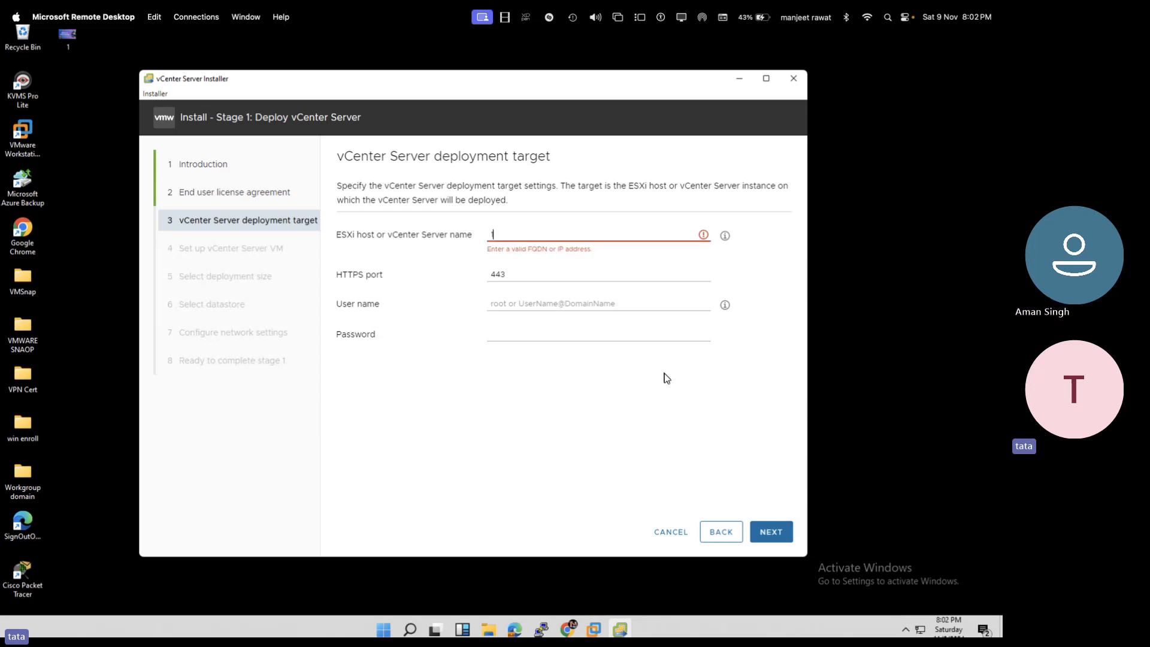
{"action": "type", "text": "92.168"}
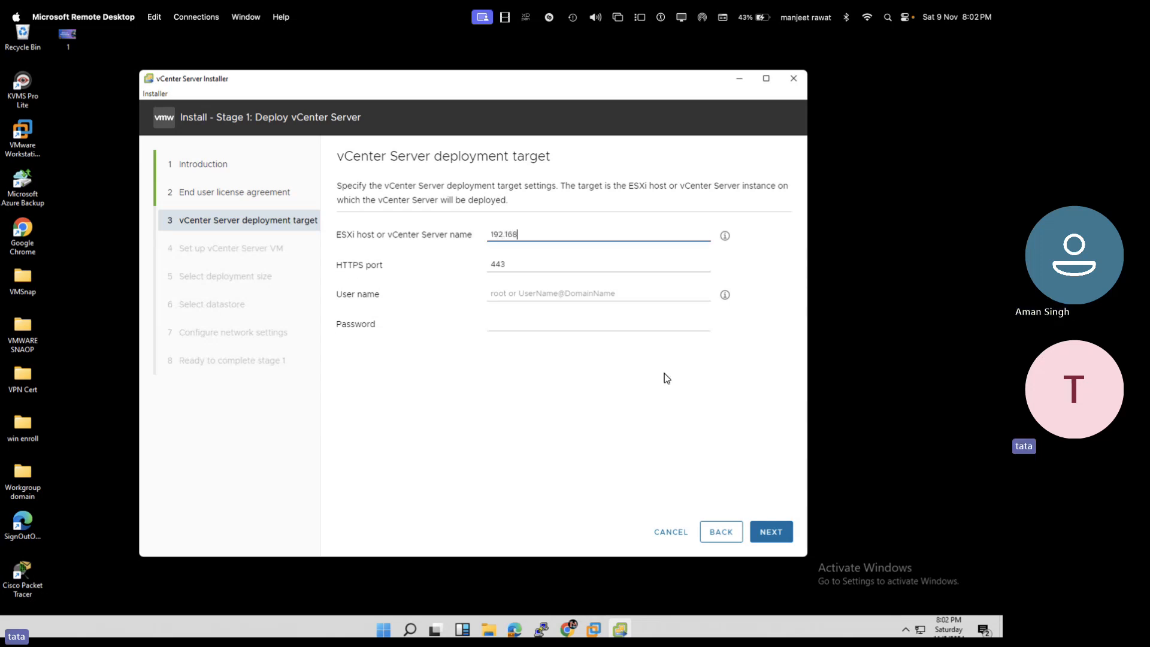
{"action": "type", "text": ".1.21"}
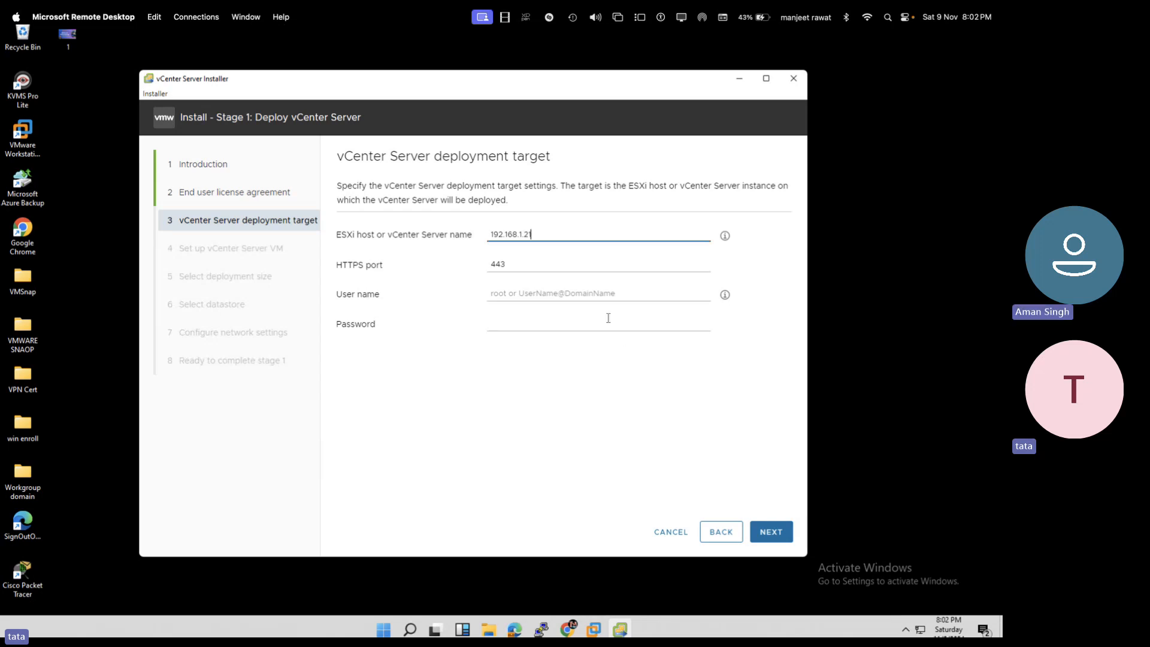
{"action": "left_click", "coordinate": [588, 295]}
{"action": "type", "text": "root"}
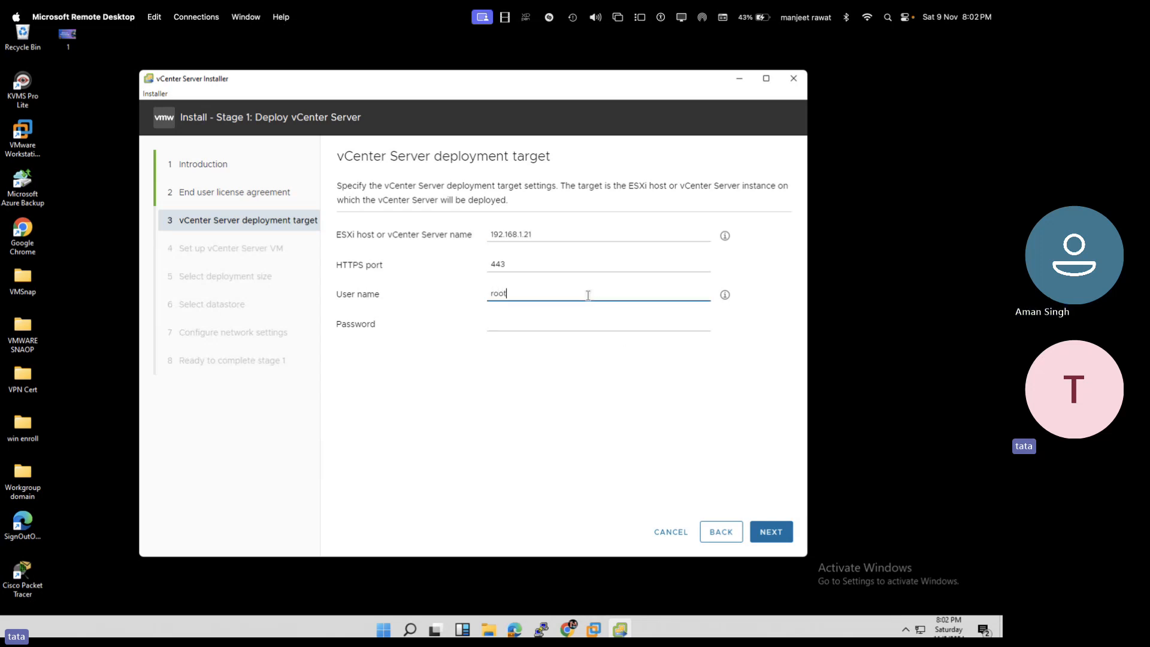
{"action": "key", "text": "Tab"}
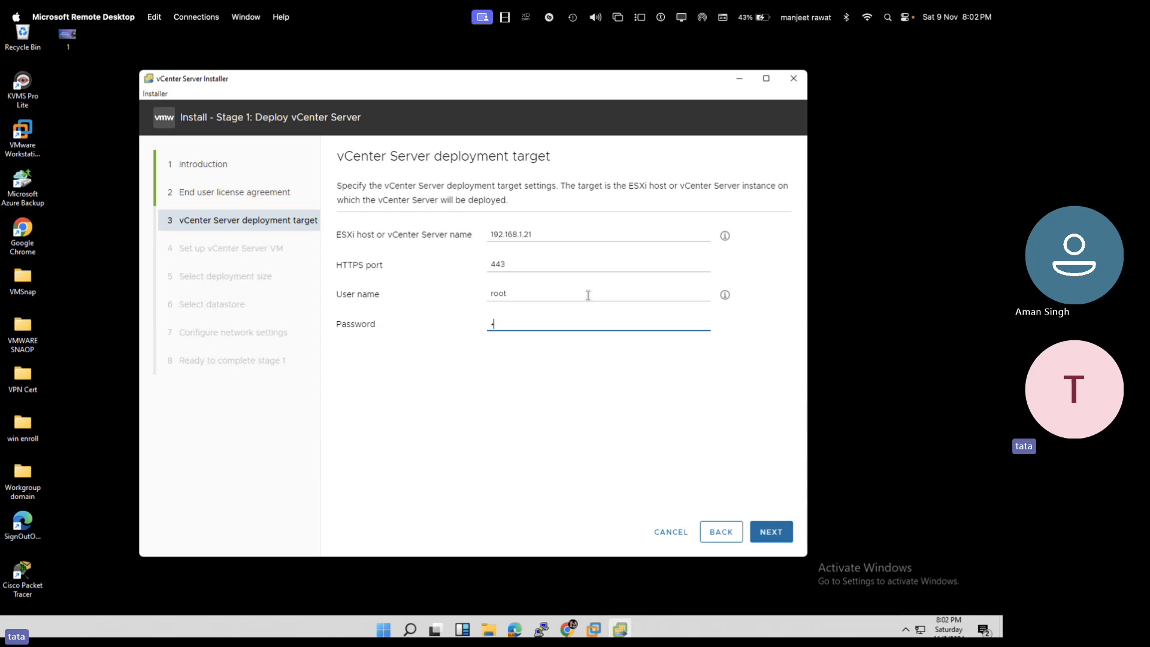
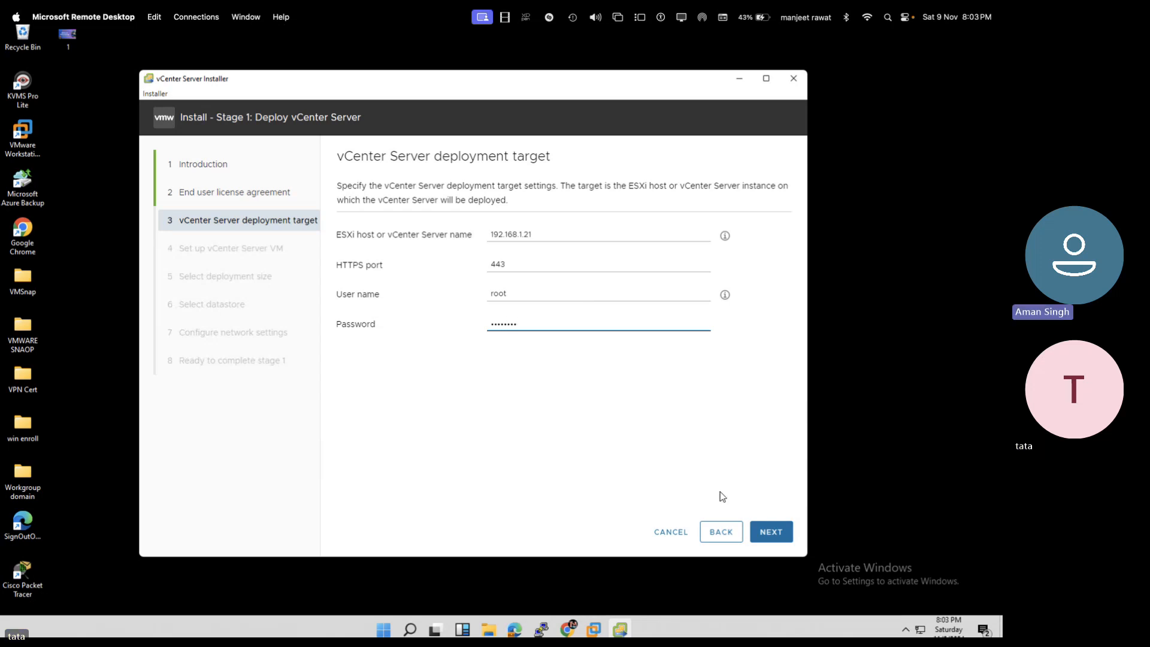
{"action": "left_click", "coordinate": [778, 539]}
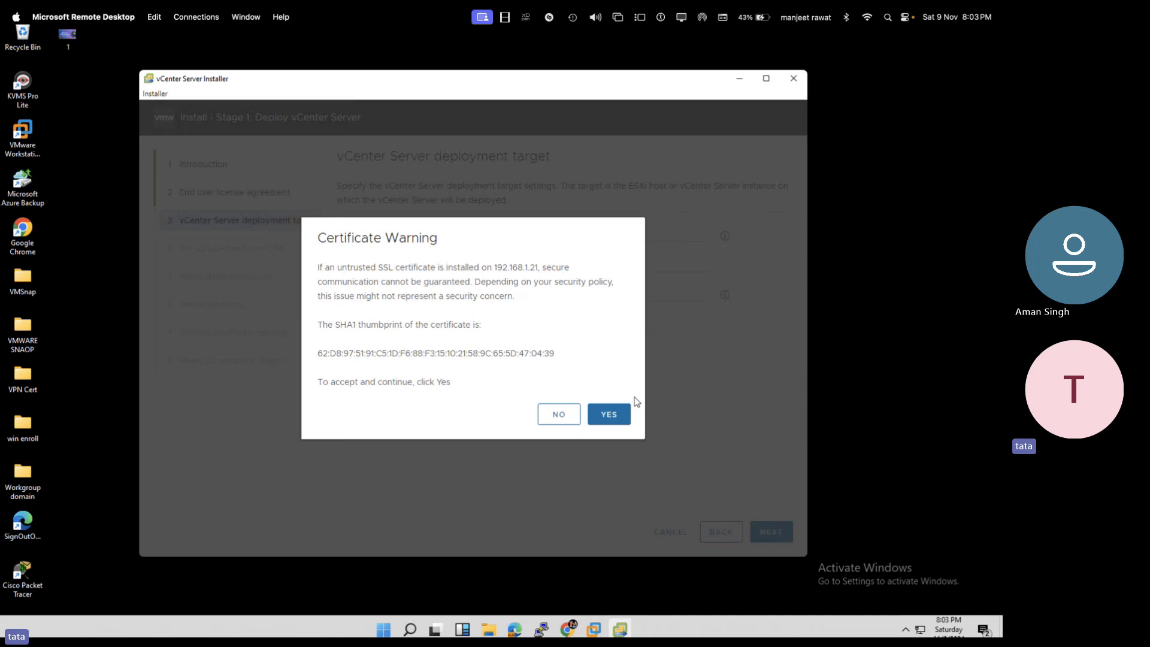
{"action": "left_click", "coordinate": [617, 413]}
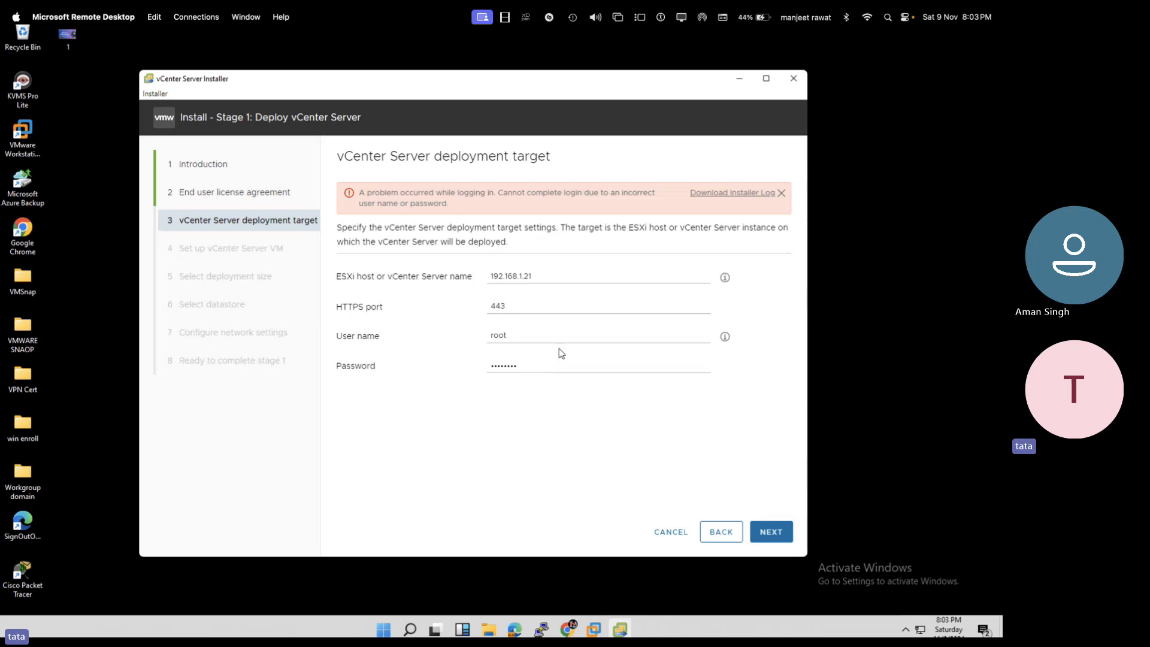
- Retype the rejected root password and resubmit, accepting the certificate again
{"action": "left_click_drag", "start_coordinate": [561, 364], "coordinate": [434, 359]}
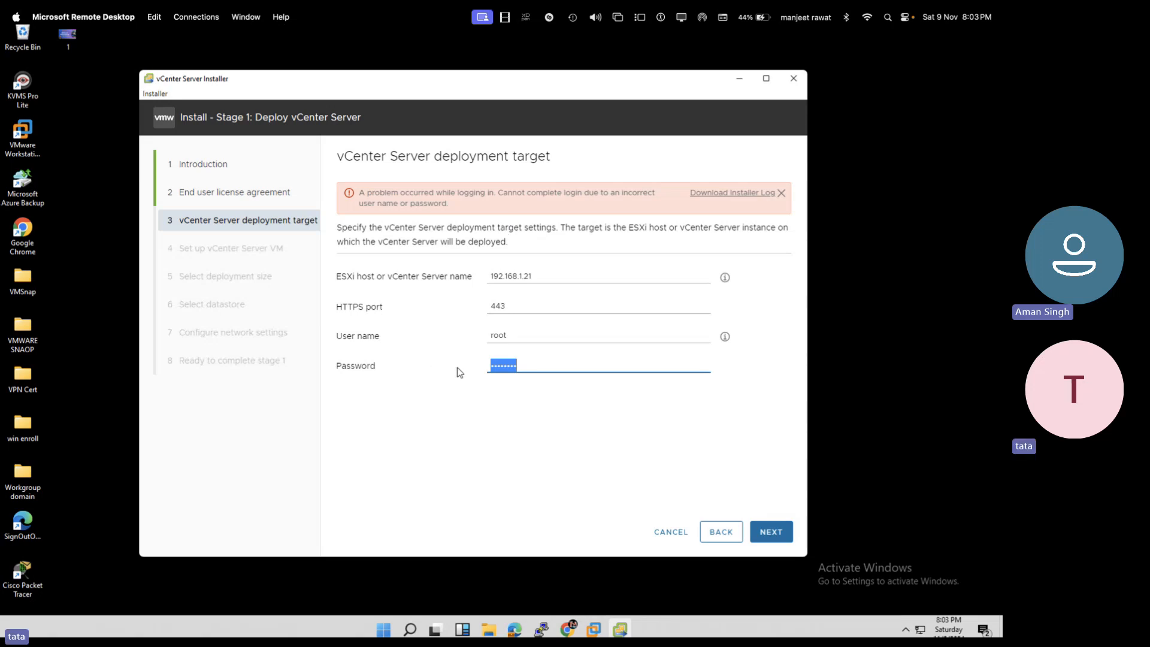
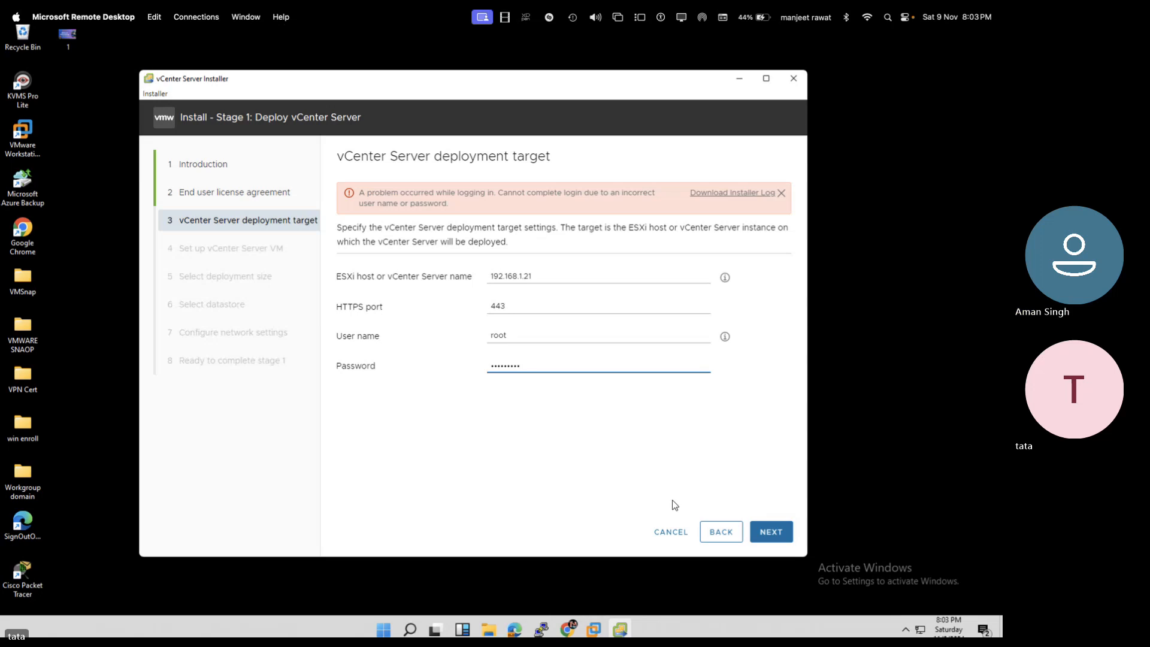
{"action": "left_click", "coordinate": [776, 531]}
{"action": "left_click", "coordinate": [607, 415]}
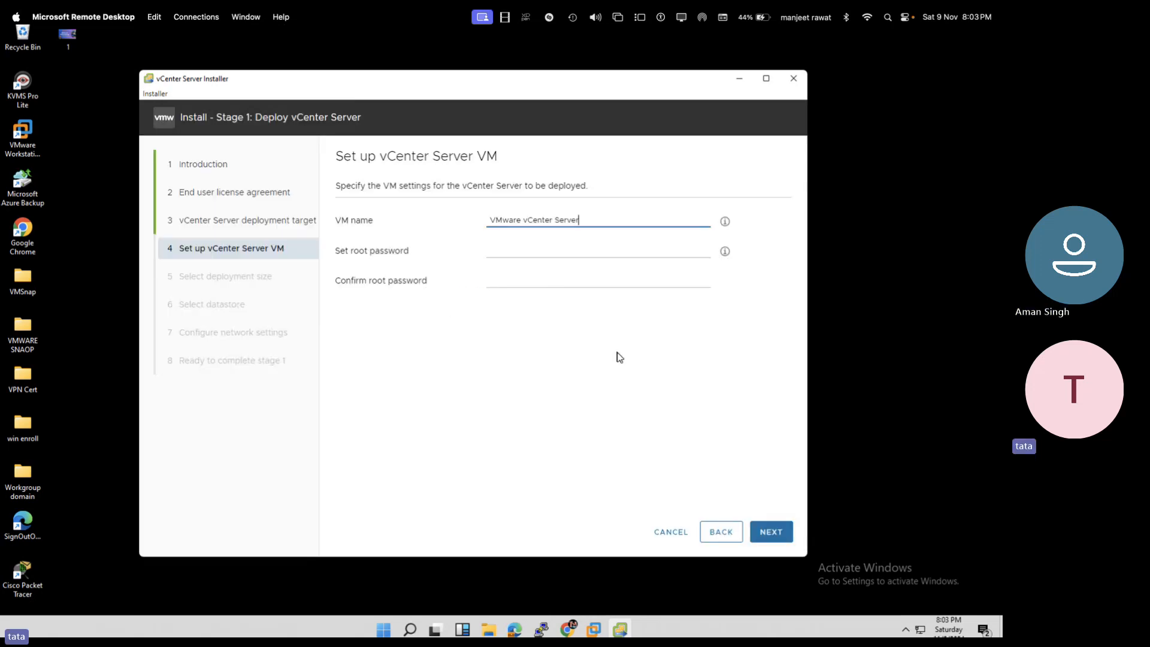
- Rename the appliance VM to VCSA and enter the root password in both fields
{"action": "left_click_drag", "start_coordinate": [581, 220], "coordinate": [474, 217]}
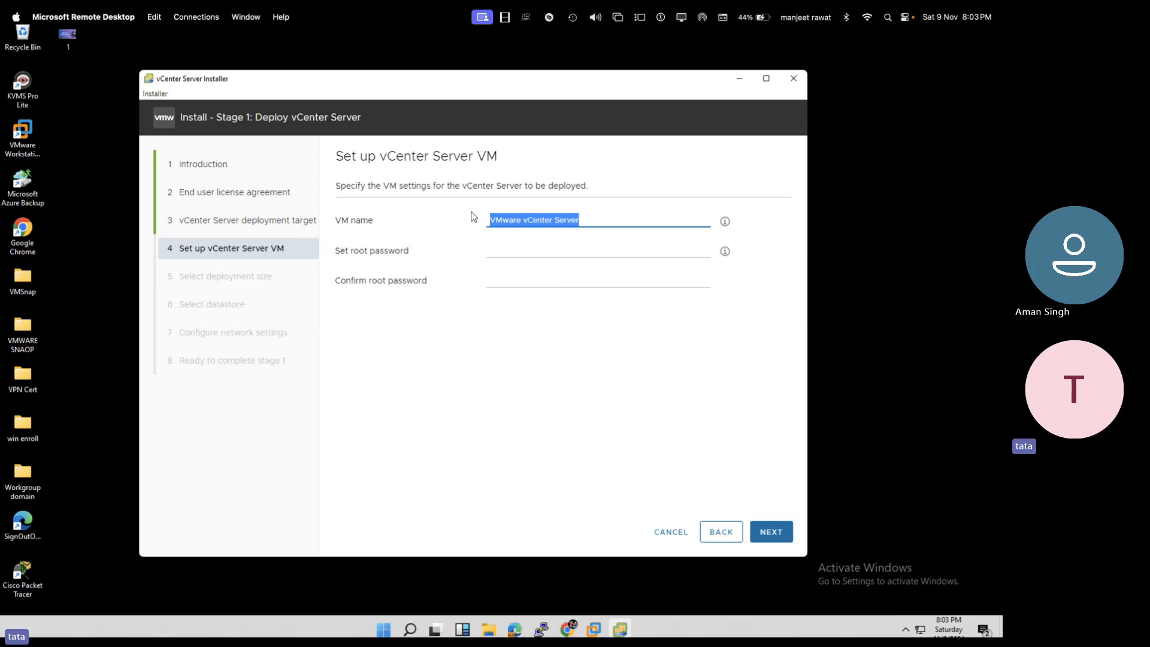
{"action": "type", "text": "VCSA"}
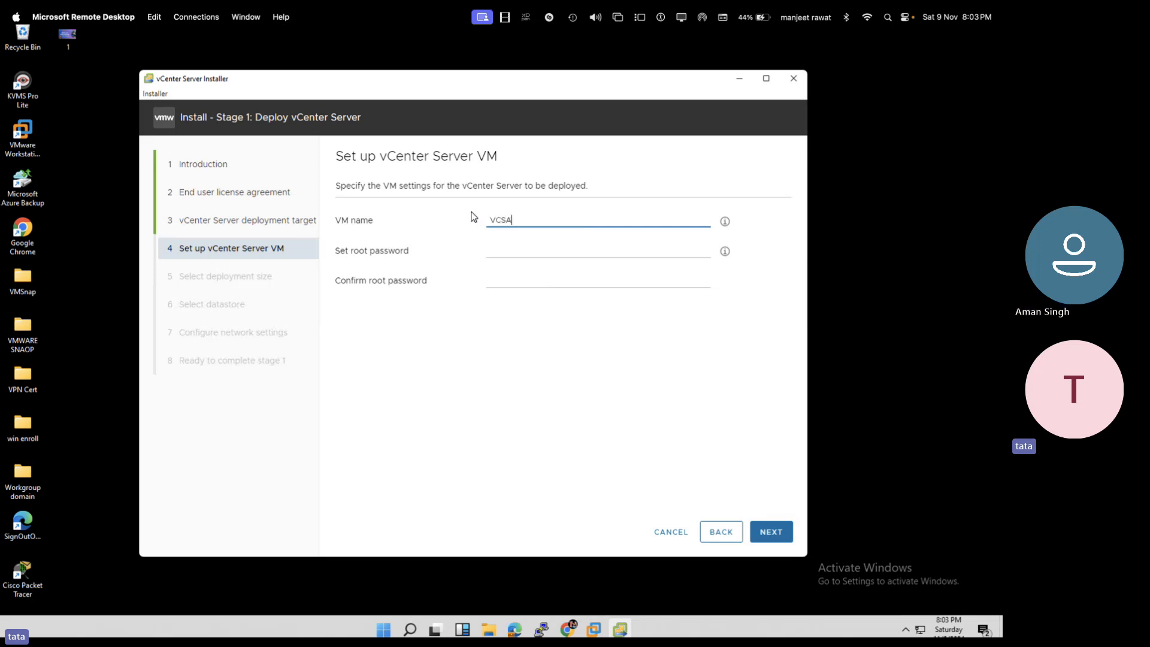
{"action": "left_click", "coordinate": [547, 252]}
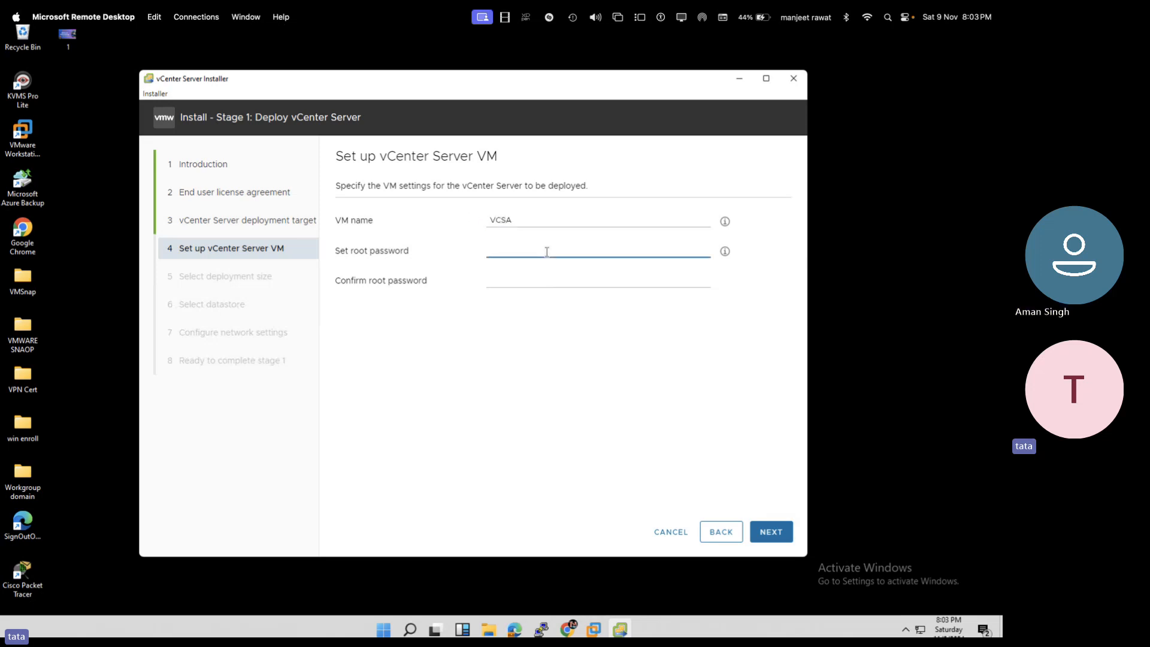
{"action": "type", "text": "•••"}
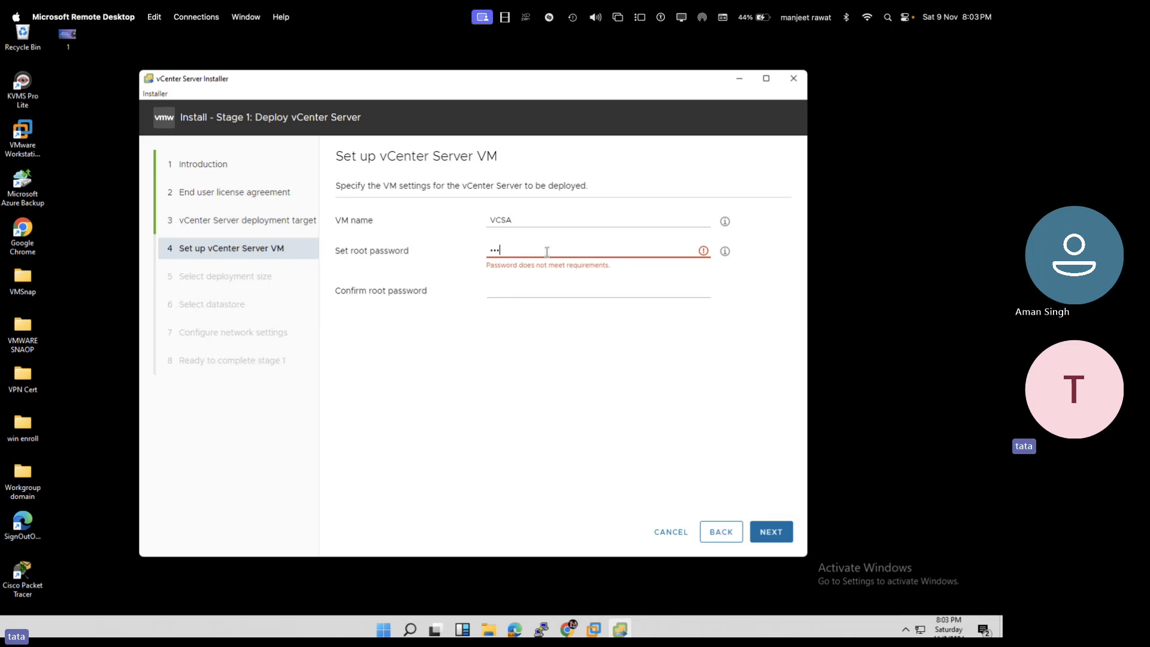
{"action": "type", "text": "•••••••"}
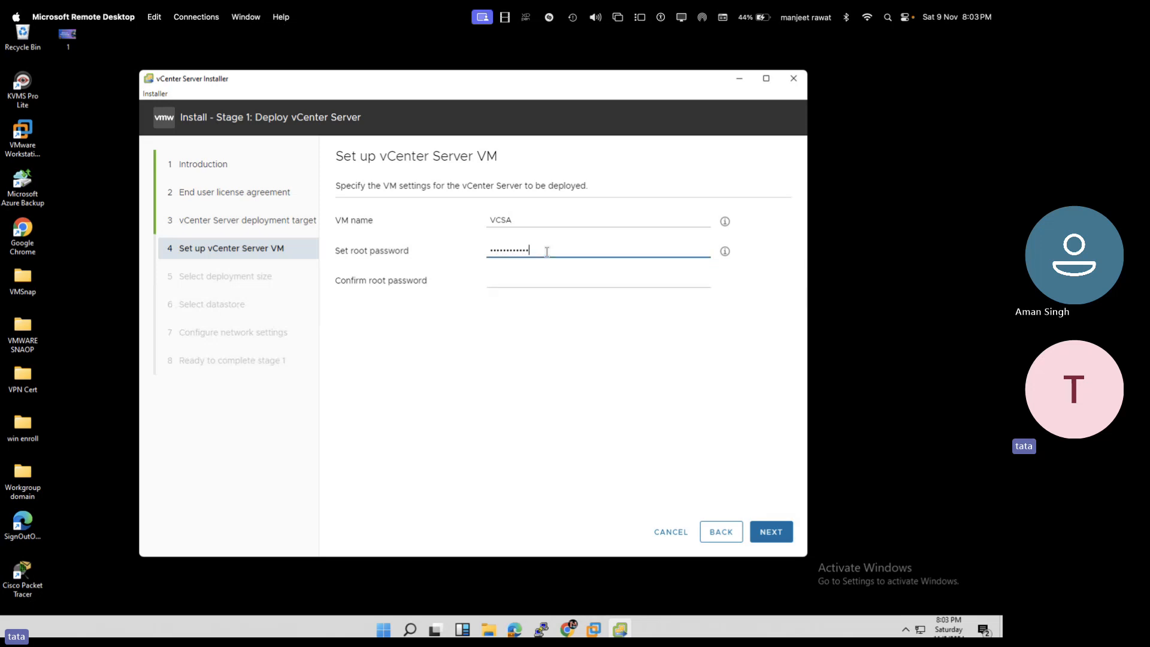
{"action": "type", "text": "•••"}
{"action": "key", "text": "Tab"}
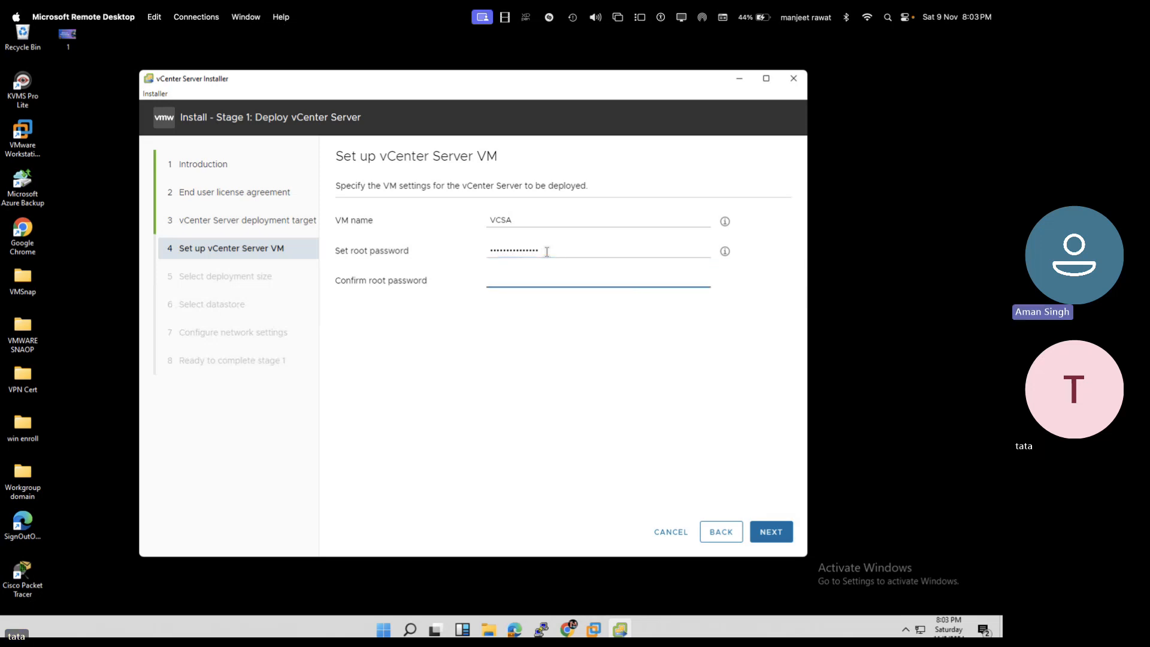
{"action": "type", "text": "•••••••"}
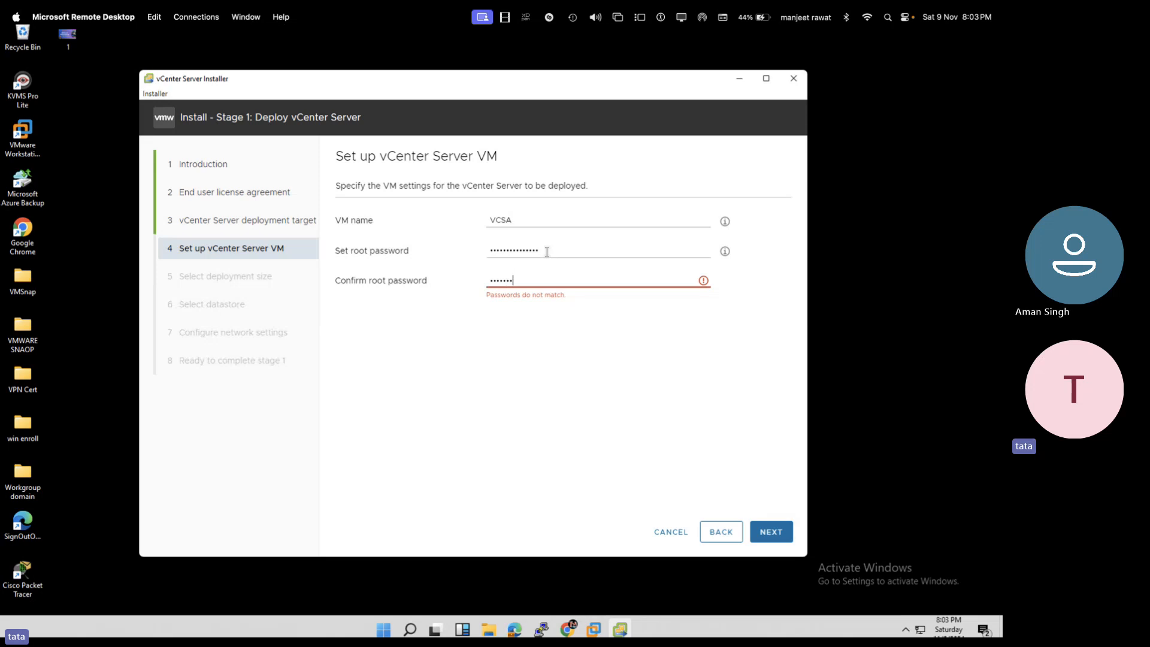
{"action": "type", "text": "•••••••"}
{"action": "left_click", "coordinate": [771, 538]}
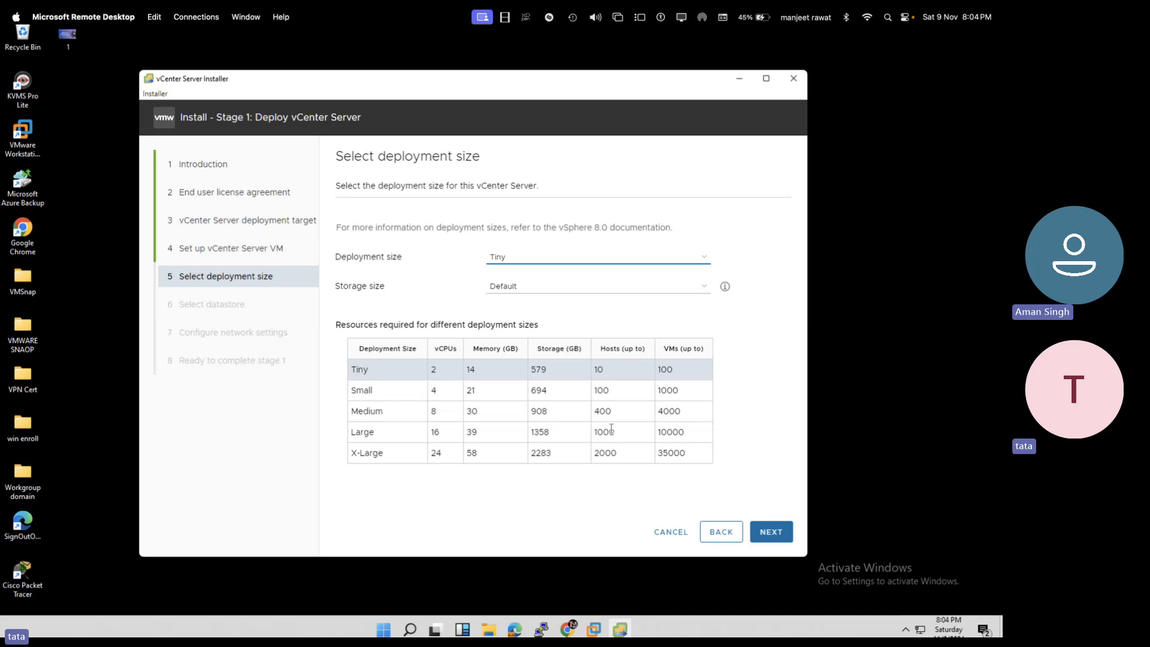
- Keep Tiny deployment size, then use VCSA-Storage datastore with Enable Thin Disk Mode ticked
{"action": "left_click", "coordinate": [443, 375]}
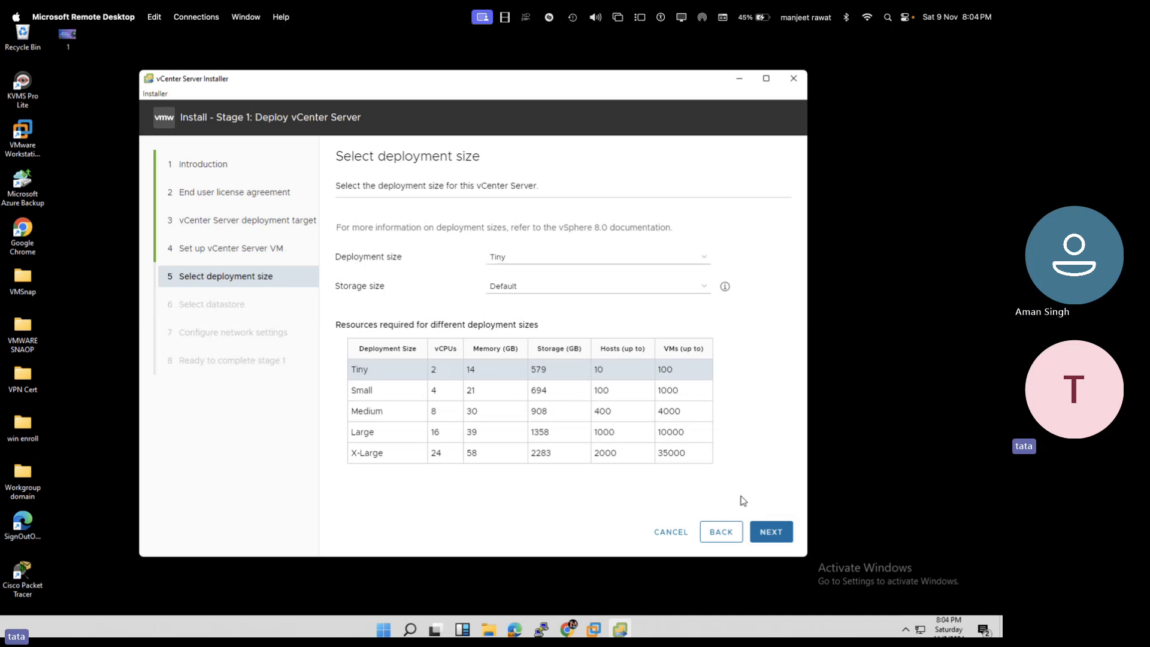
{"action": "left_click", "coordinate": [771, 532]}
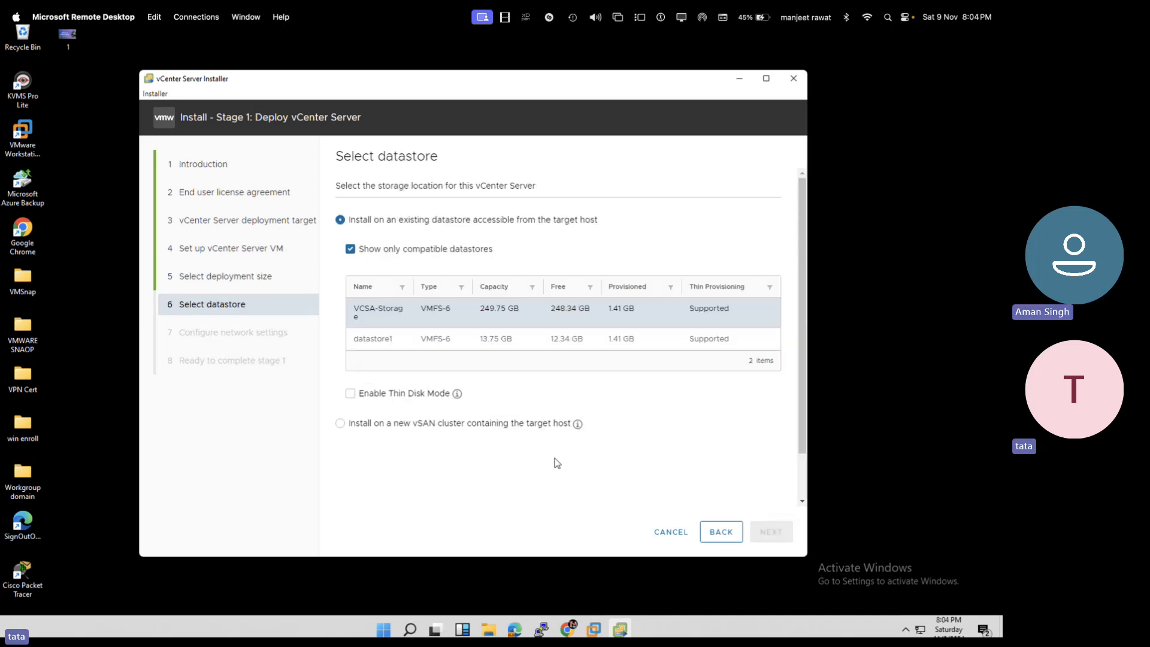
{"action": "left_click", "coordinate": [352, 395]}
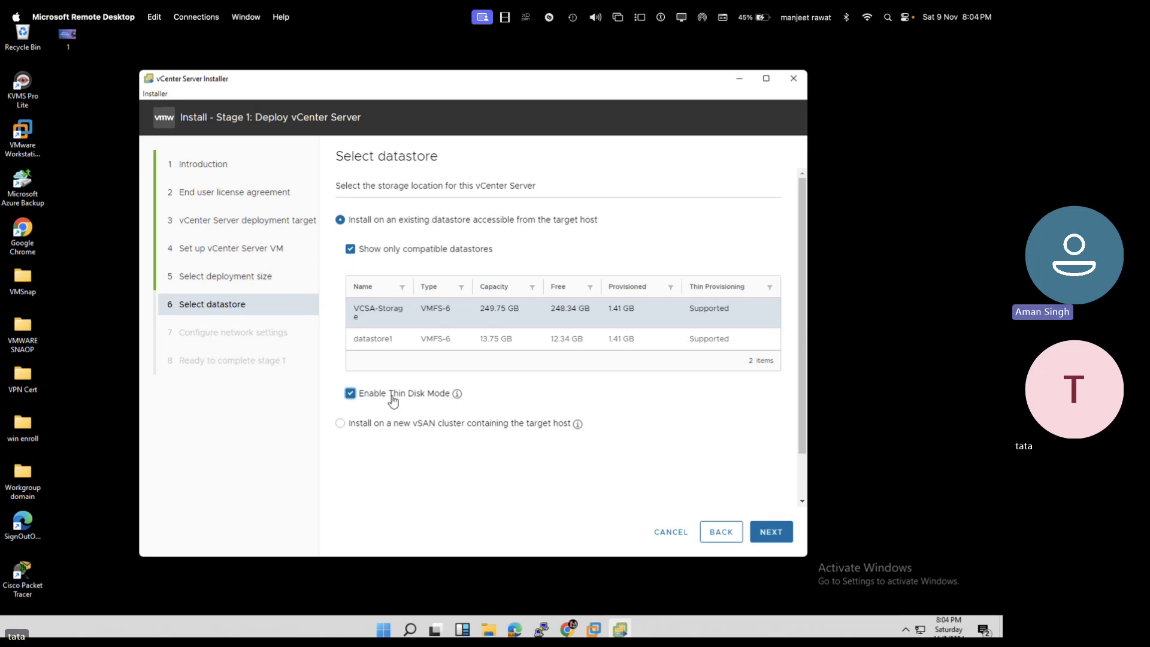
{"action": "left_click", "coordinate": [759, 542]}
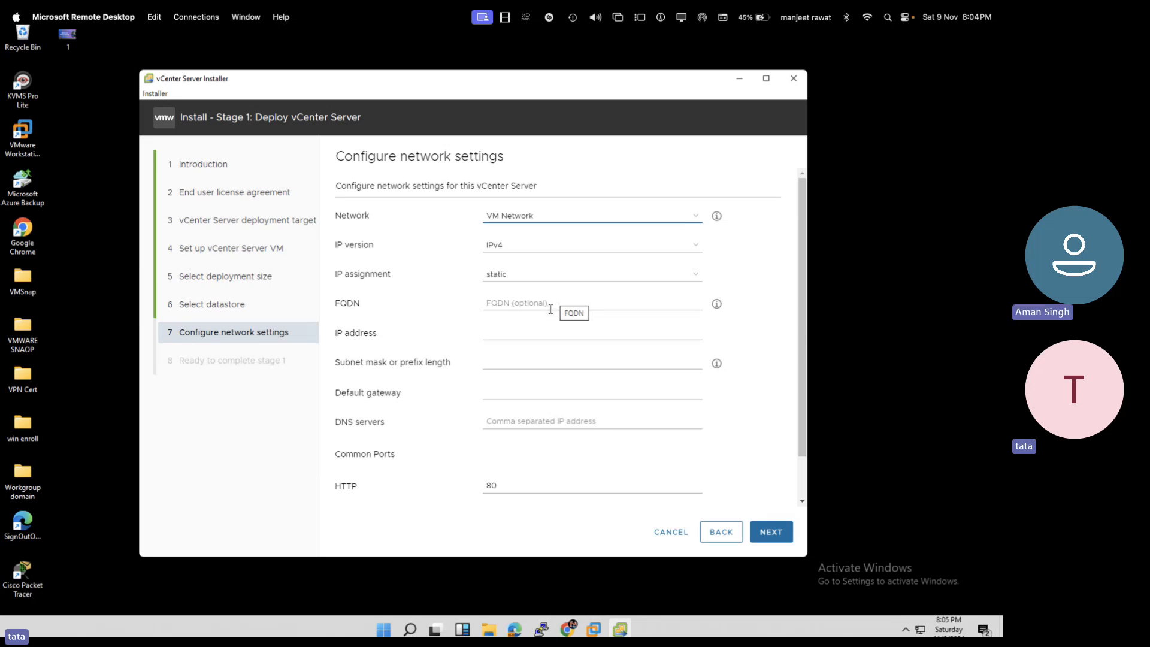
- Enter IP 192.168.1.200, mask 255.255.255.0, gateway 192.168.1.1 and DNS 192.168.1.199
{"action": "left_click", "coordinate": [513, 338]}
{"action": "type", "text": "1"}
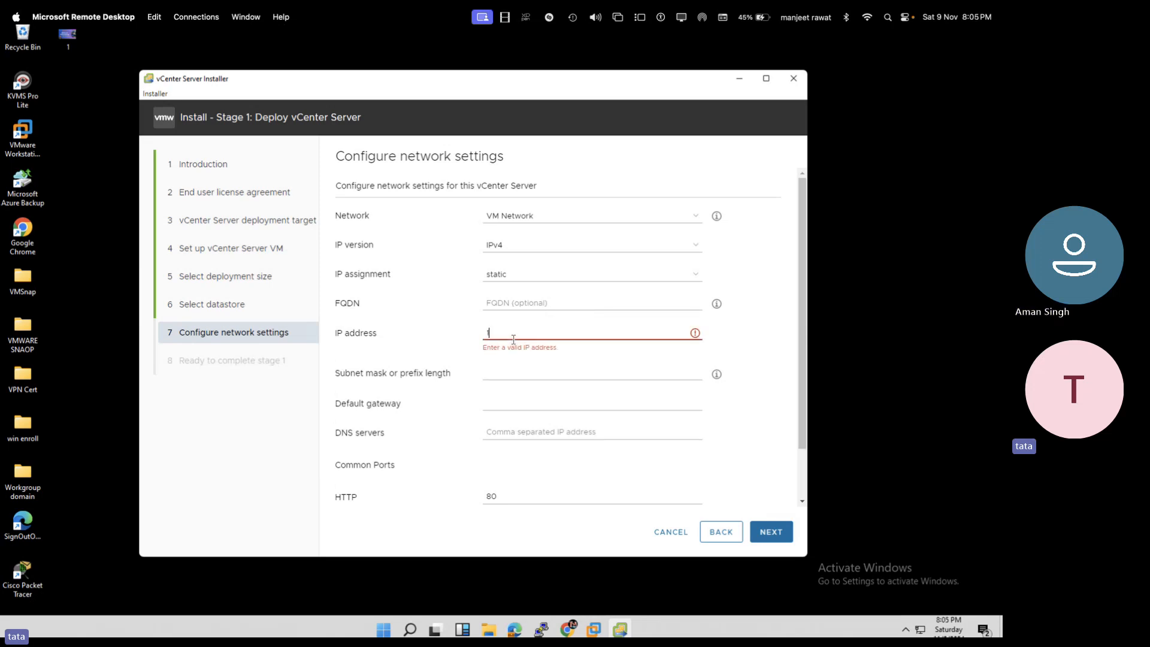
{"action": "type", "text": "92.168.1.200"}
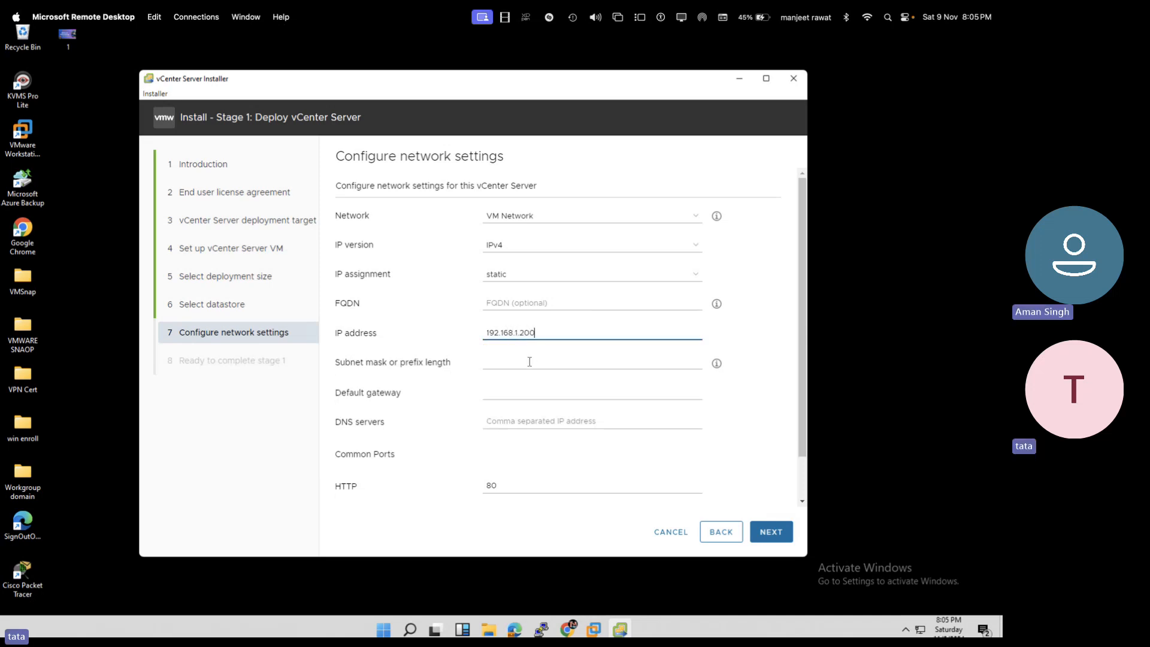
{"action": "left_click", "coordinate": [529, 361]}
{"action": "type", "text": "255"}
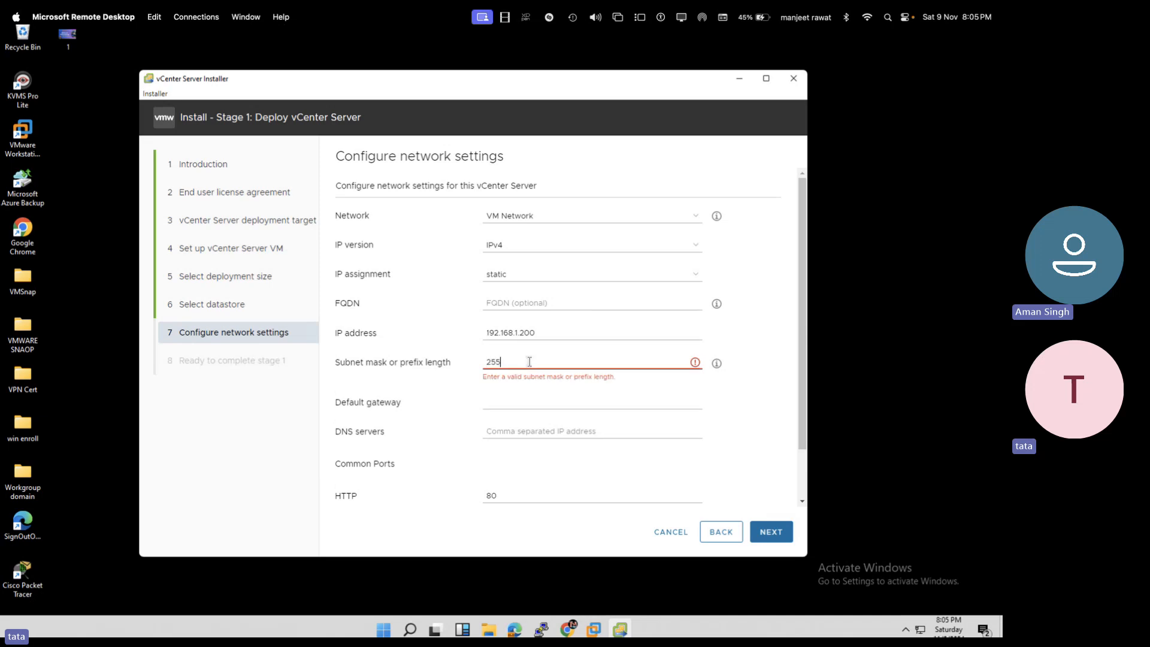
{"action": "type", "text": ".255"}
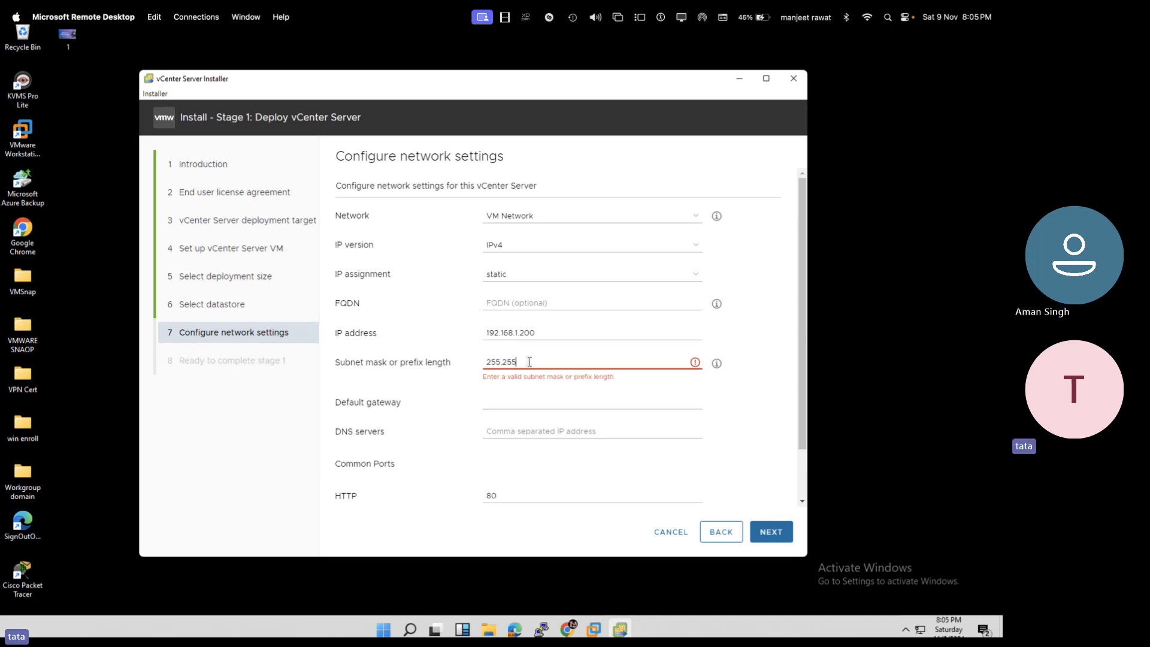
{"action": "type", "text": ".255.0"}
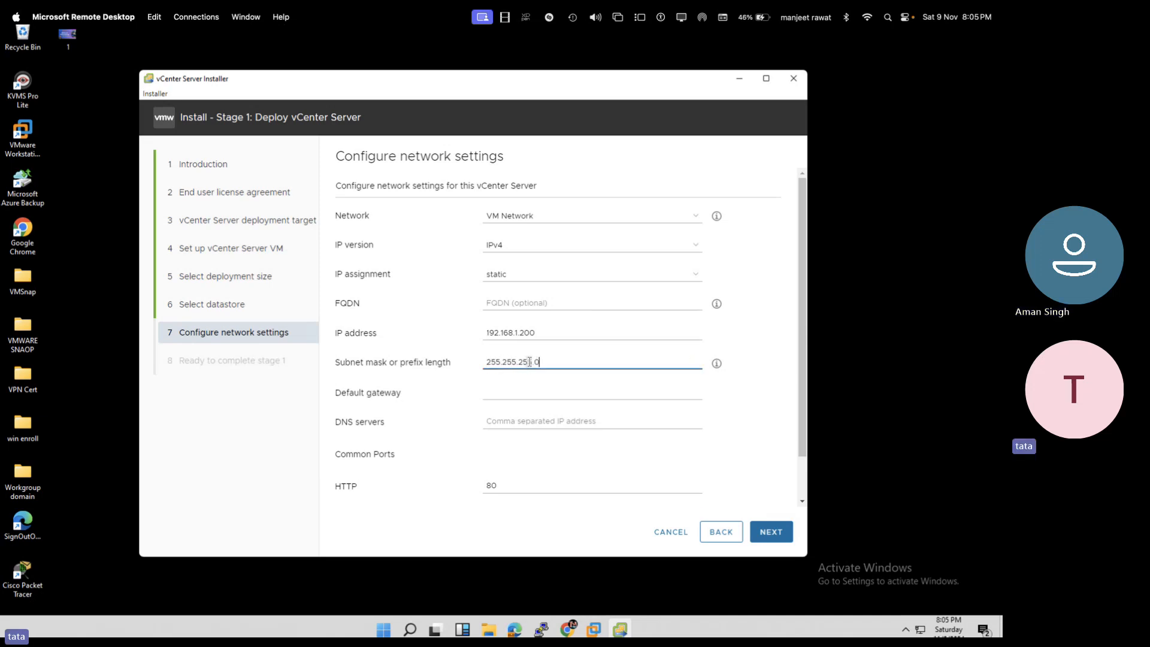
{"action": "left_click", "coordinate": [554, 393]}
{"action": "type", "text": "192"}
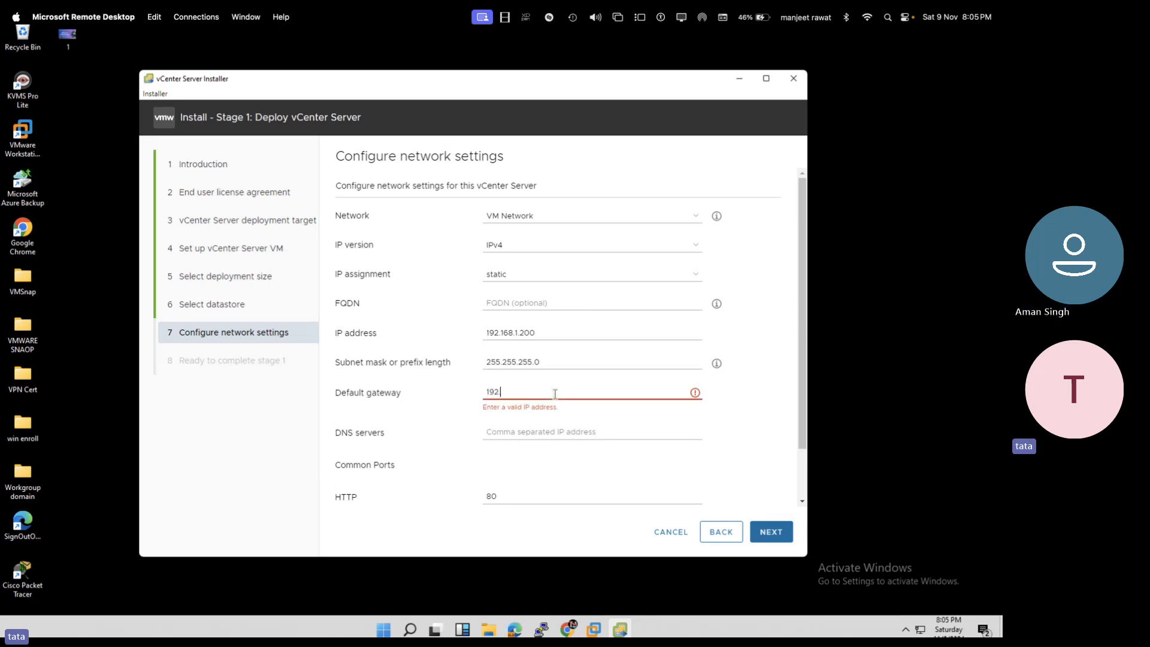
{"action": "type", "text": ".168.1.1"}
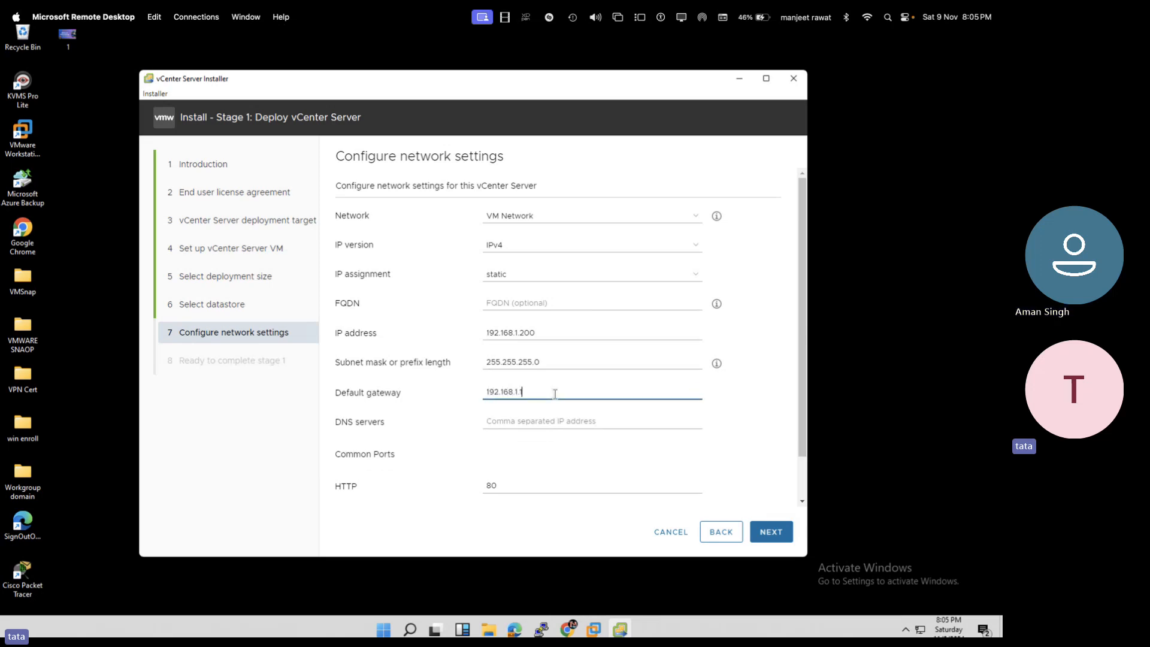
{"action": "left_click", "coordinate": [566, 422]}
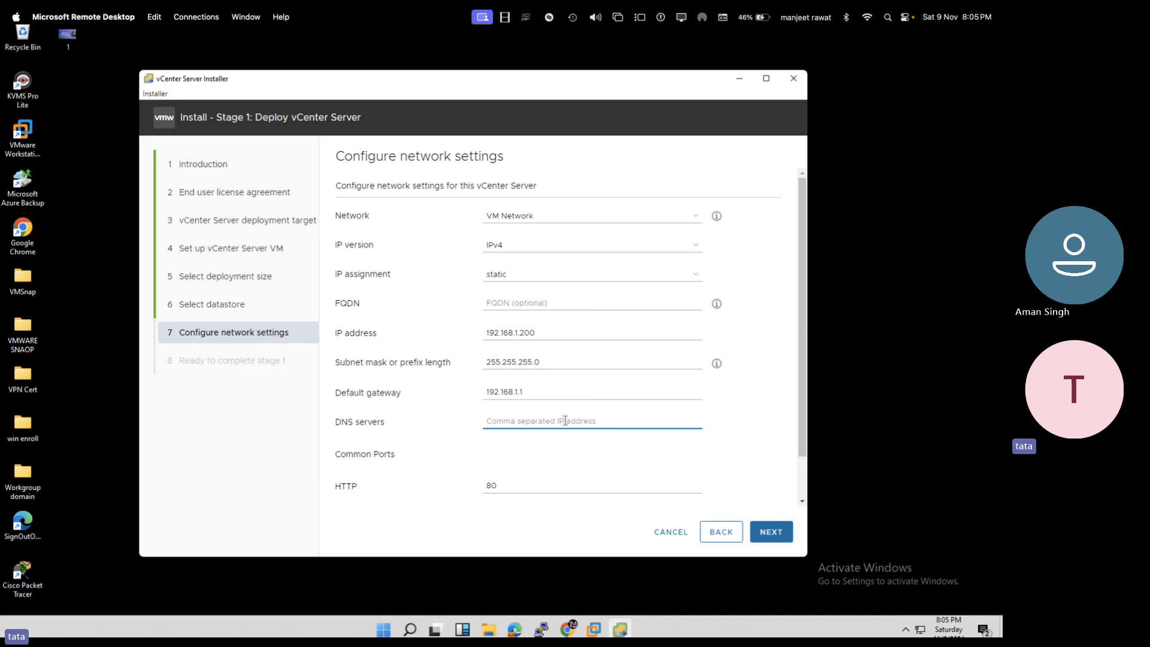
{"action": "type", "text": "192"}
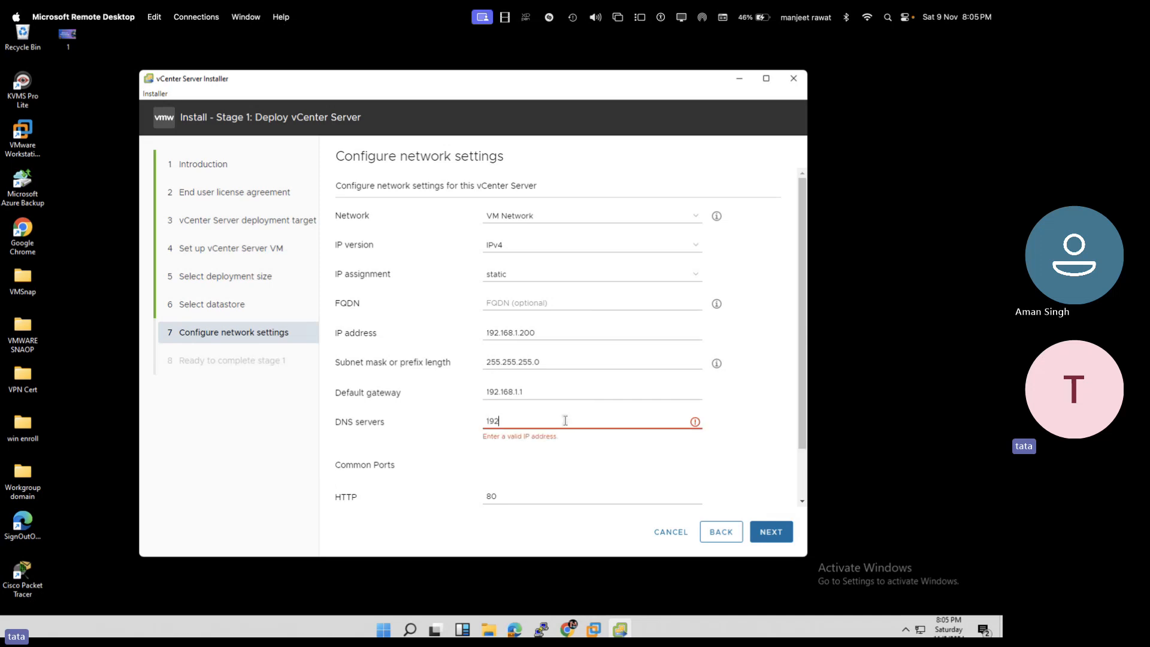
{"action": "type", "text": ".168"}
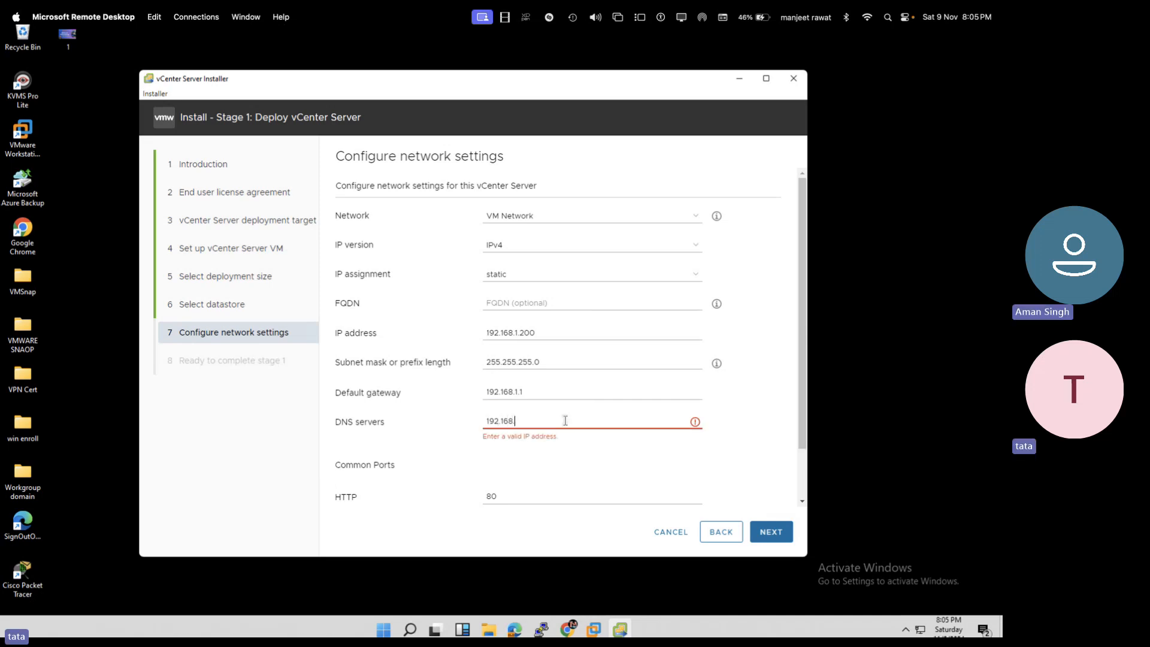
{"action": "type", "text": ".1.199"}
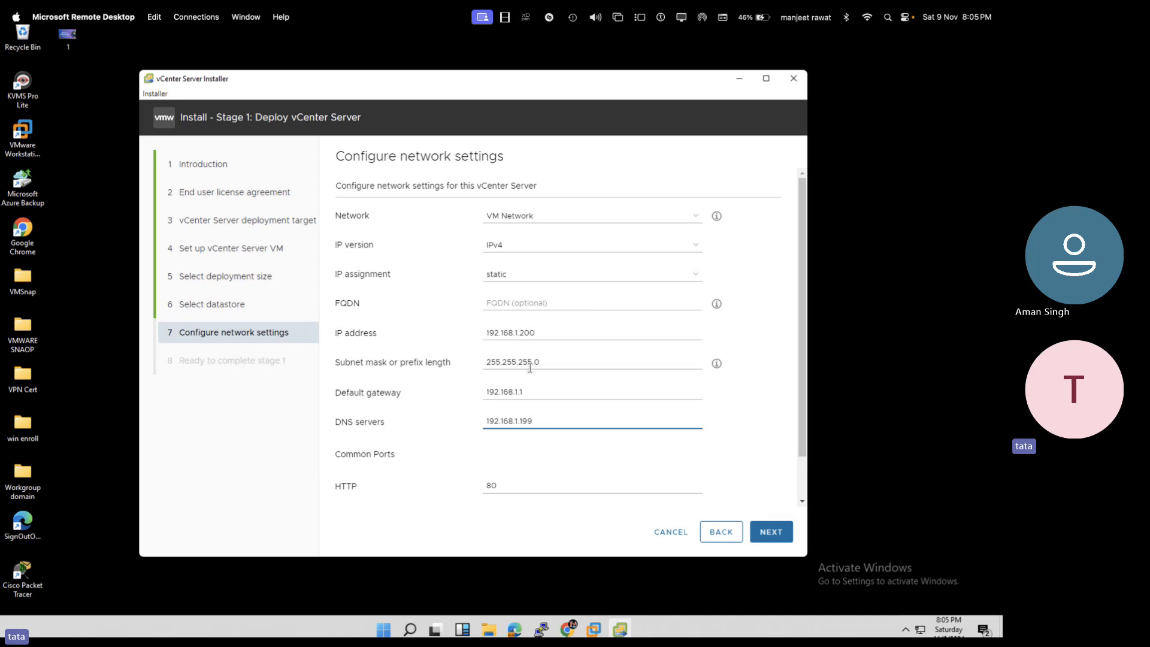
- Review the Stage 1 summary and finish to begin deployment
{"action": "left_click", "coordinate": [773, 532]}
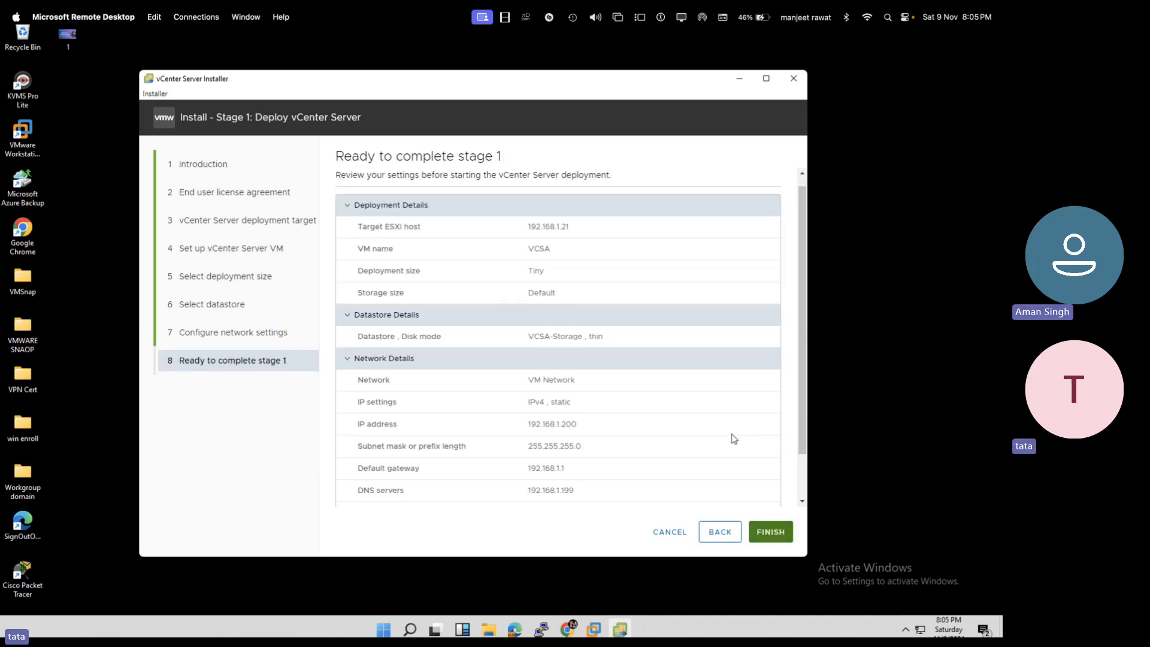
{"action": "scroll", "coordinate": [734, 439], "scroll_direction": "down", "scroll_amount": 1}
{"action": "left_click", "coordinate": [771, 533]}
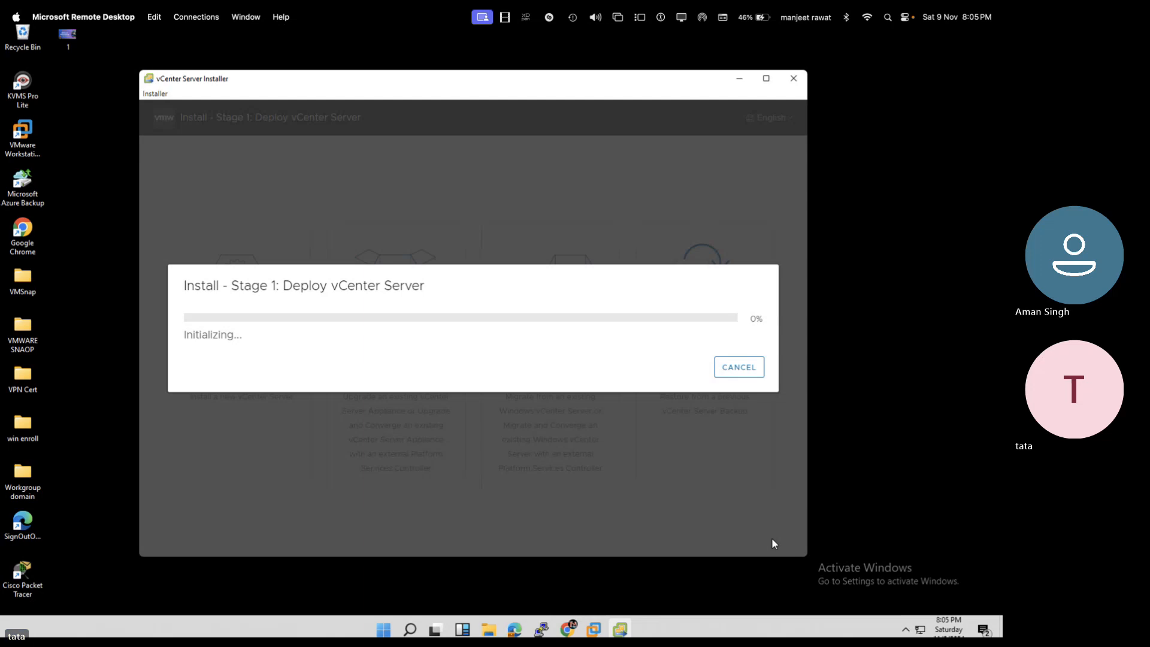
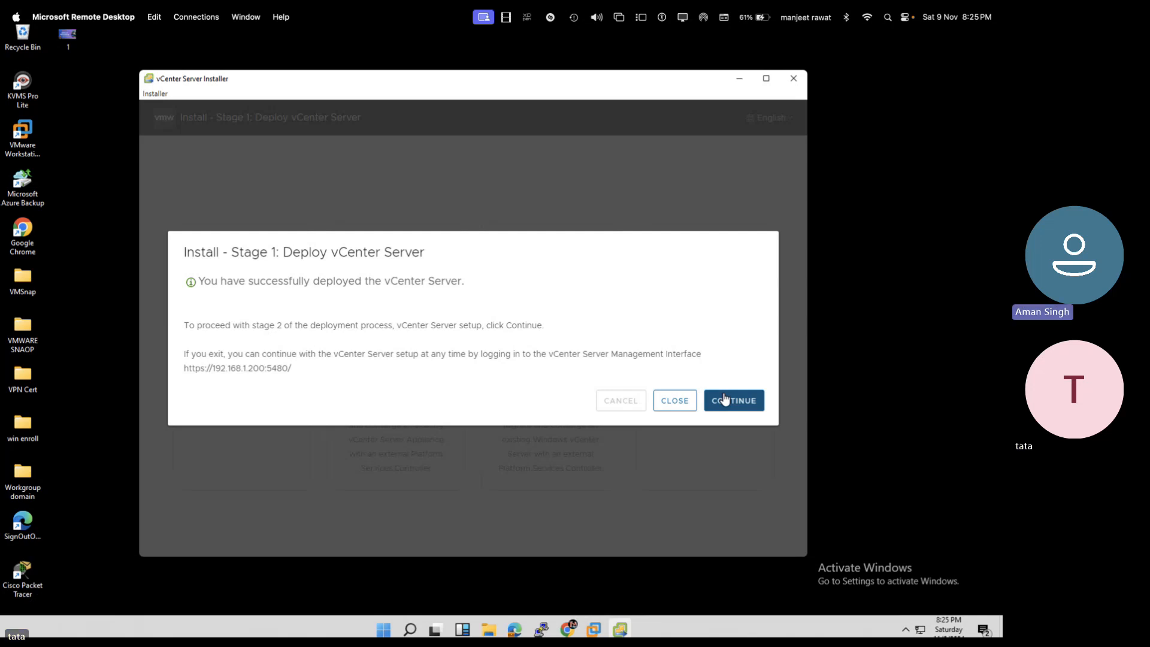
- Continue from the Stage 1 success dialog past the Stage 2 Introduction page
{"action": "left_click", "coordinate": [735, 401]}
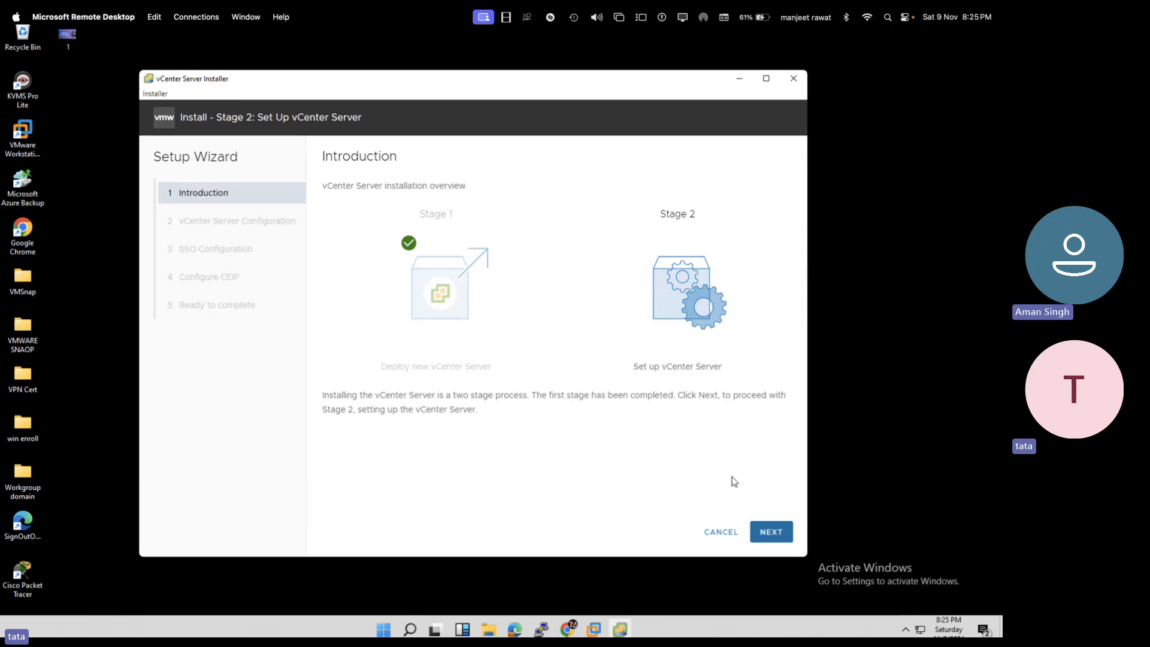
{"action": "left_click", "coordinate": [776, 534]}
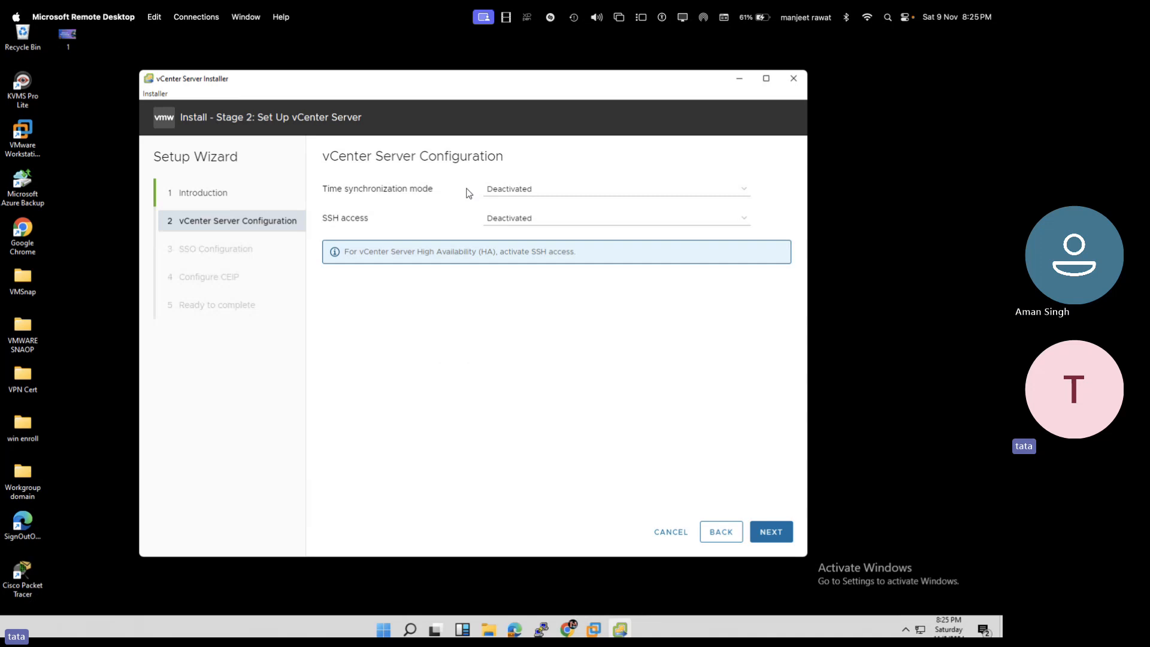
- Set time synchronization to 'Synchronize time with the ESXi host', set SSH access to Activated, and continue
{"action": "left_click", "coordinate": [517, 190]}
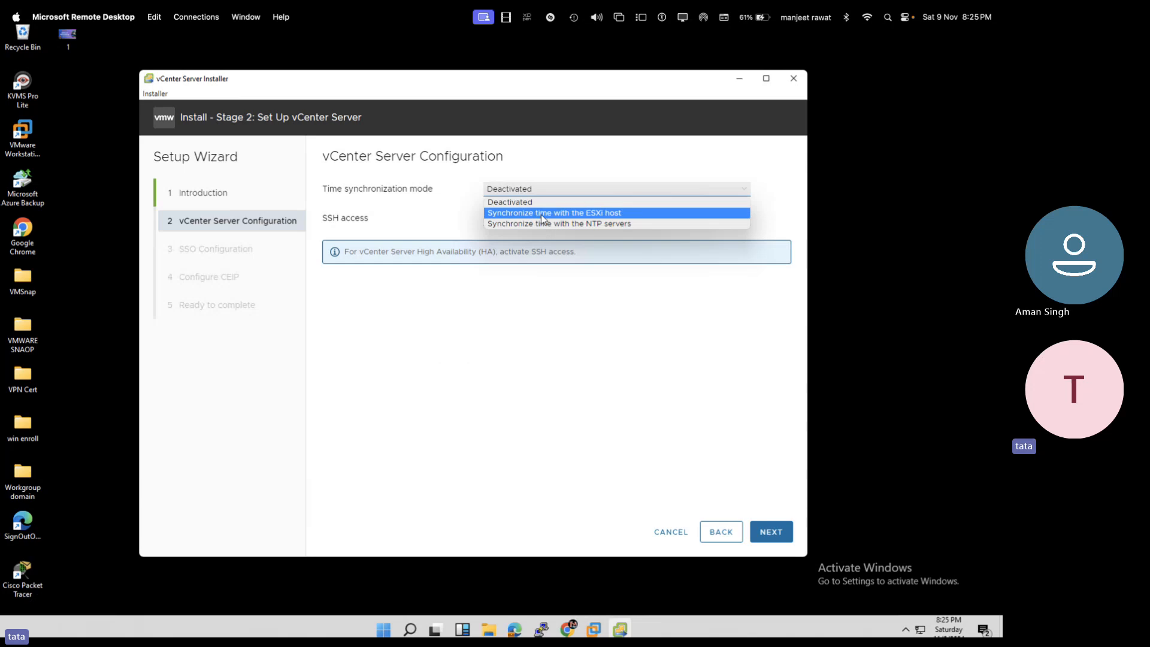
{"action": "left_click", "coordinate": [529, 213]}
{"action": "left_click", "coordinate": [527, 217]}
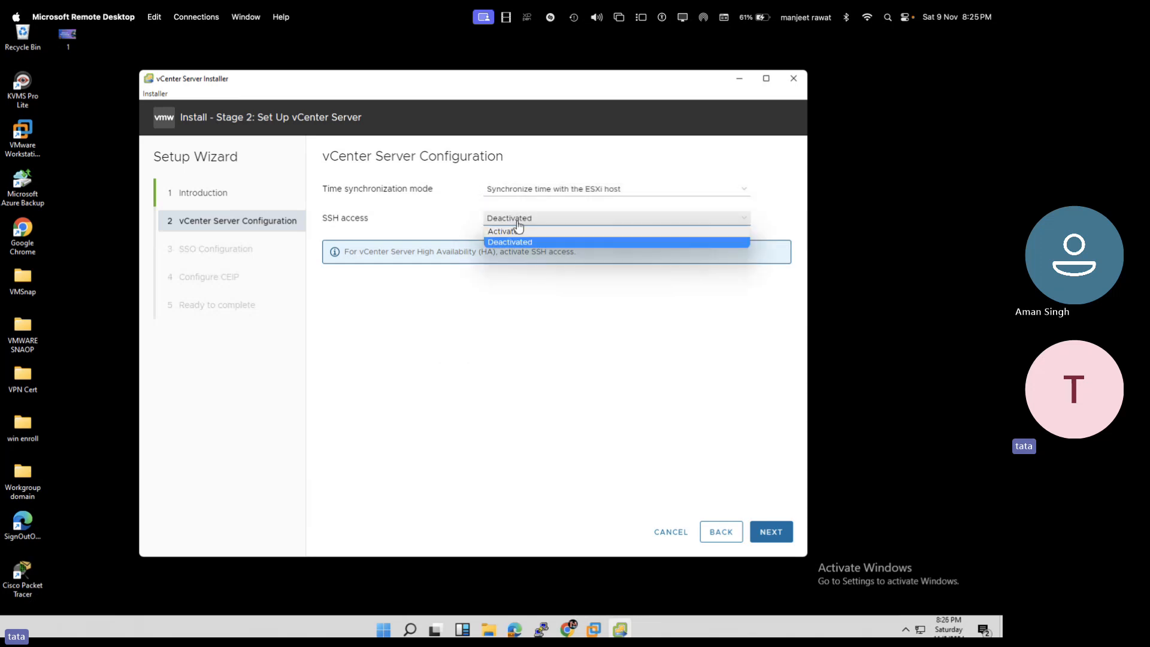
{"action": "left_click", "coordinate": [519, 235]}
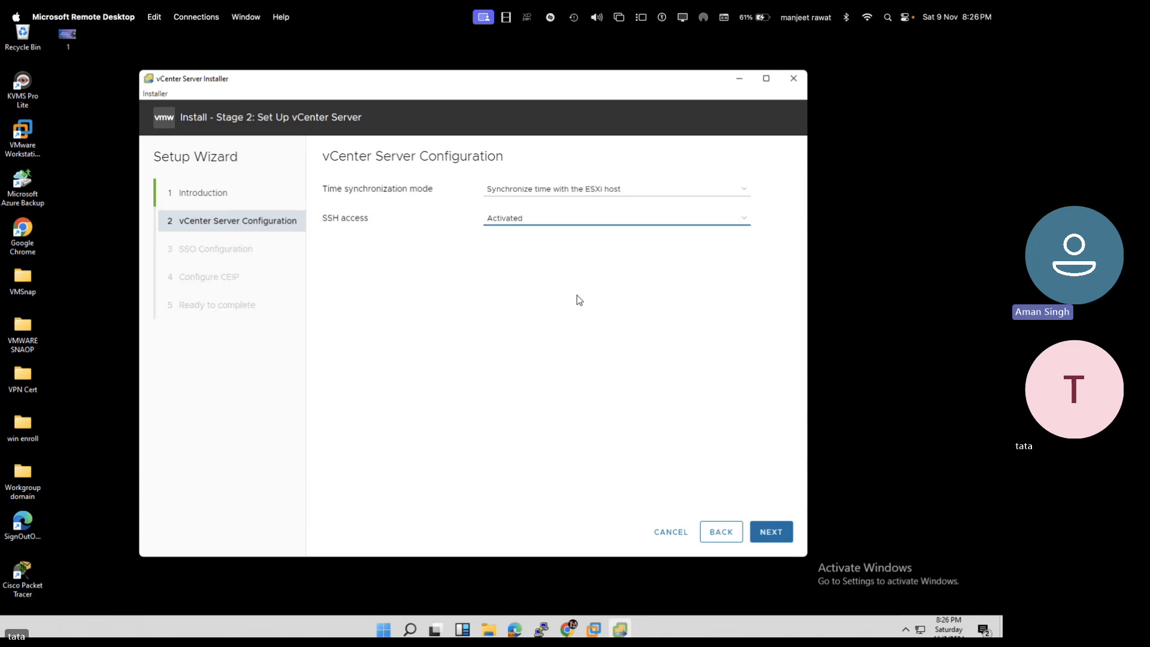
{"action": "left_click", "coordinate": [770, 539]}
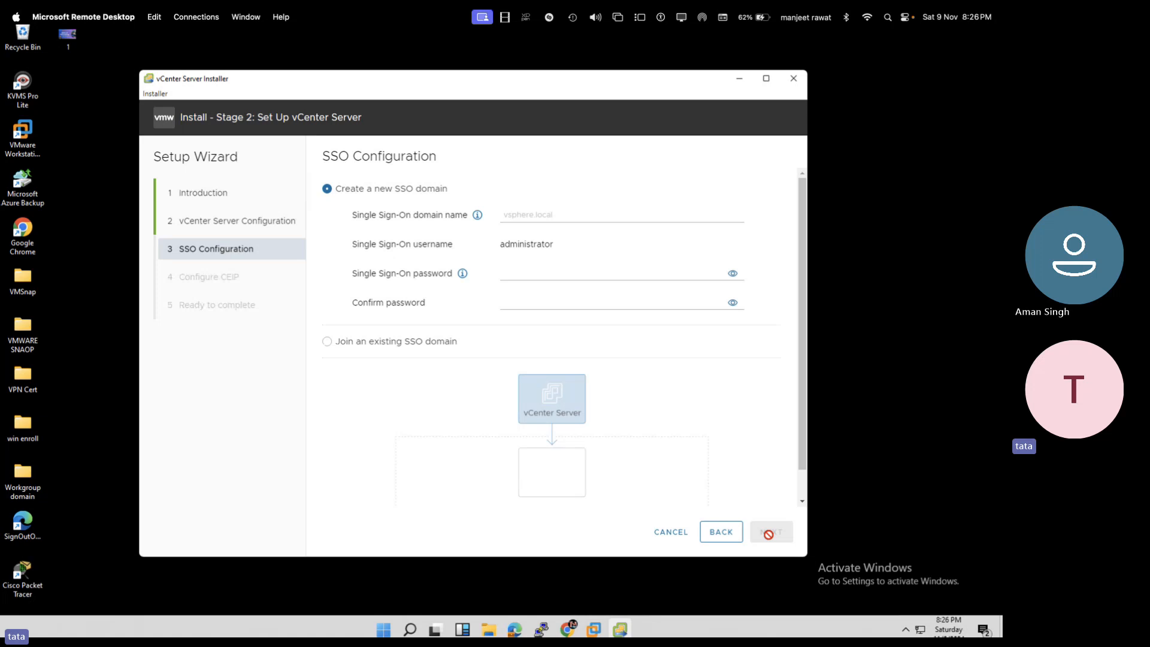
- Create the new SSO domain vsphere.local, enter and confirm the administrator password, and continue
{"action": "left_click", "coordinate": [562, 214]}
{"action": "type", "text": "vsphe"}
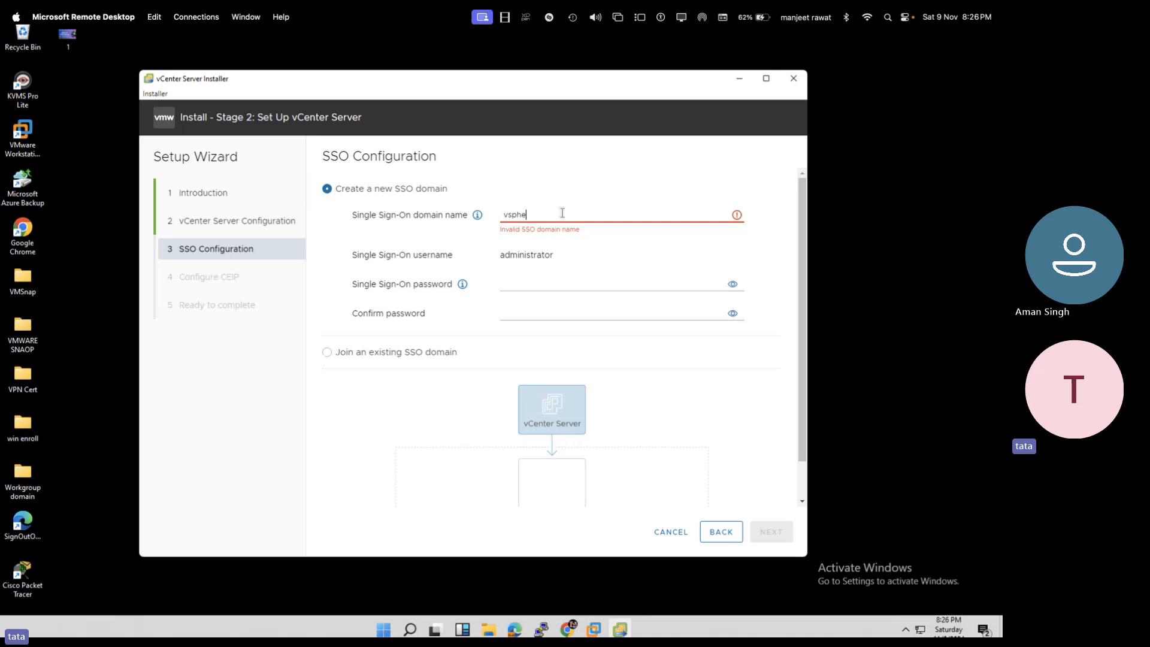
{"action": "type", "text": "re.local"}
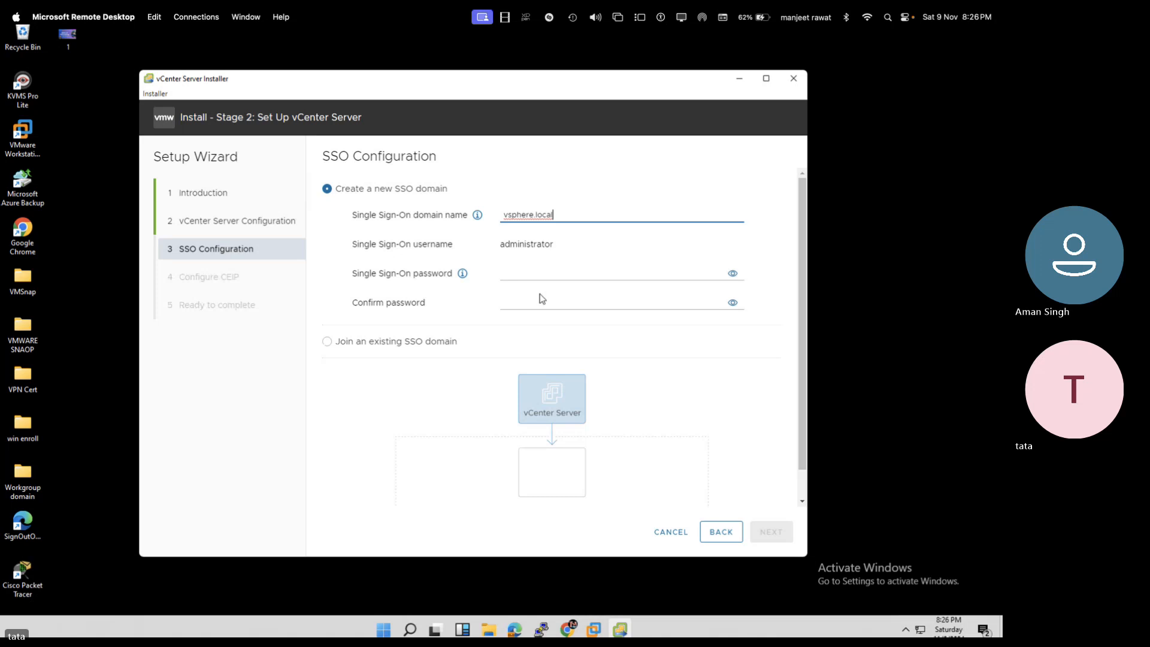
{"action": "left_click", "coordinate": [516, 275]}
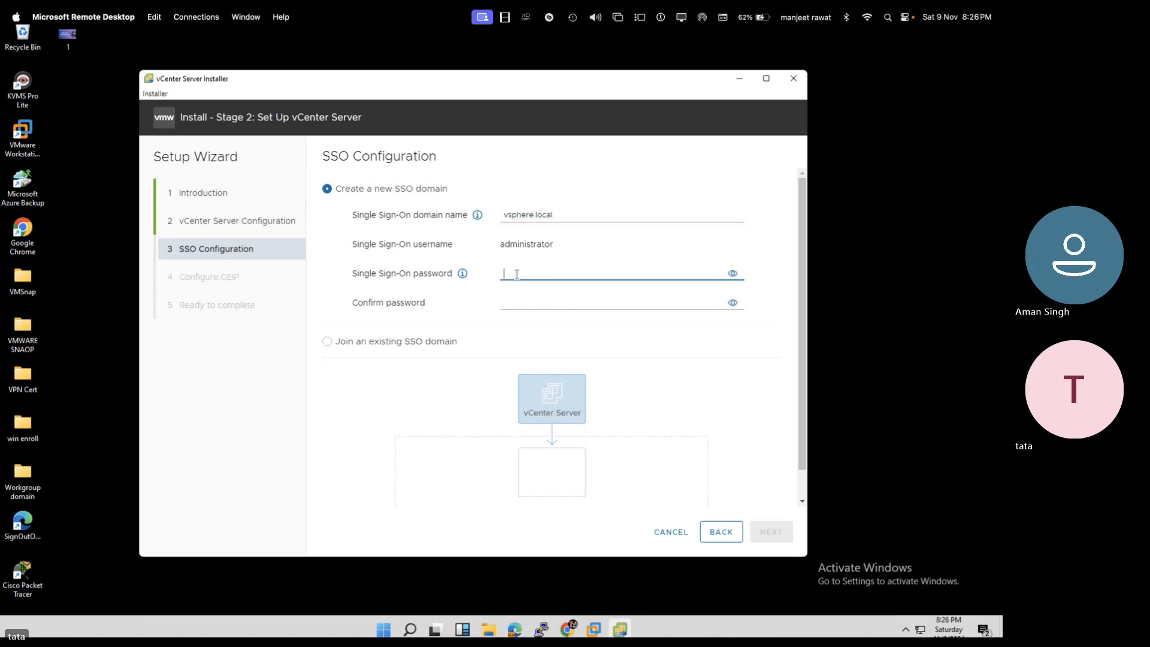
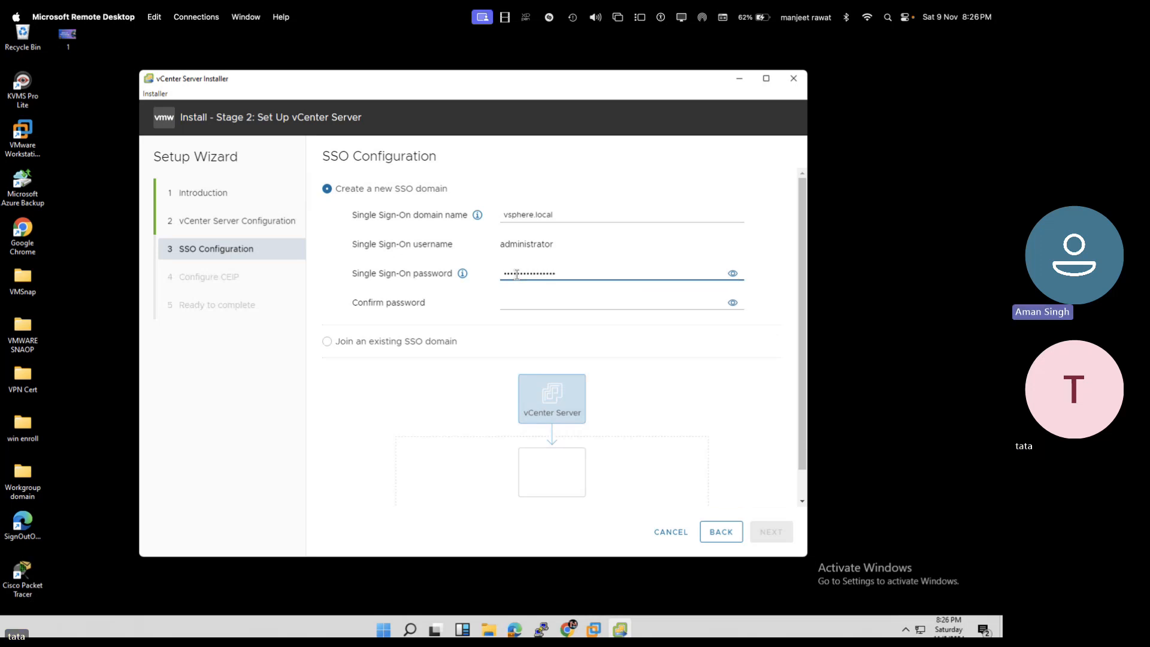
{"action": "key", "text": "Tab"}
{"action": "key", "text": "Tab"}
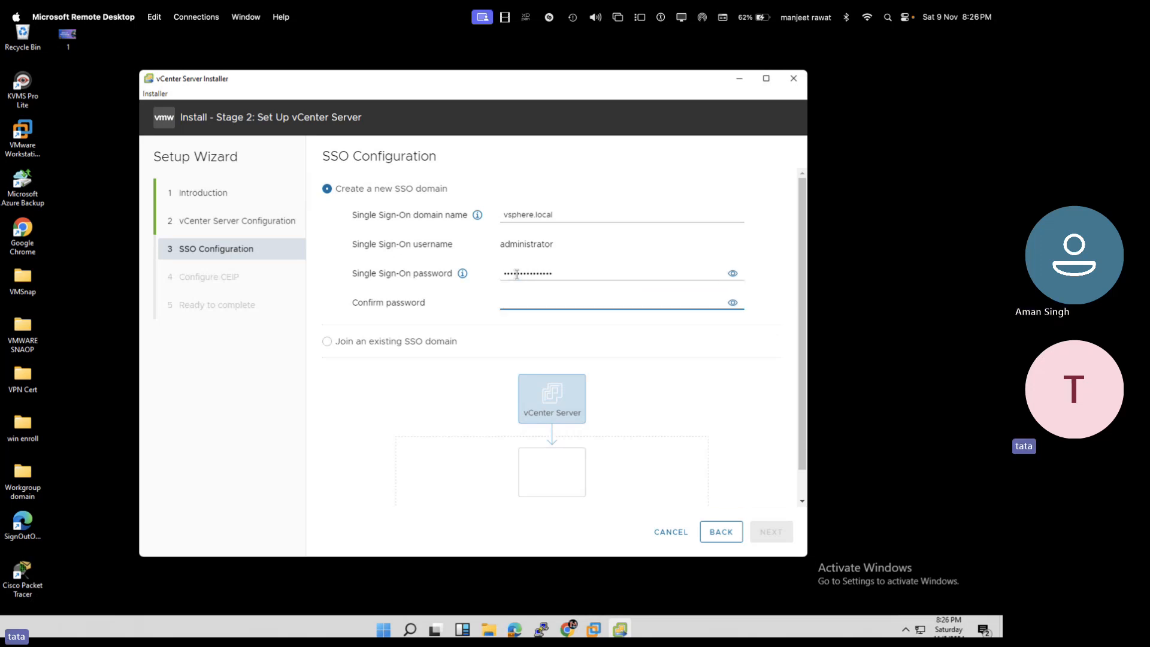
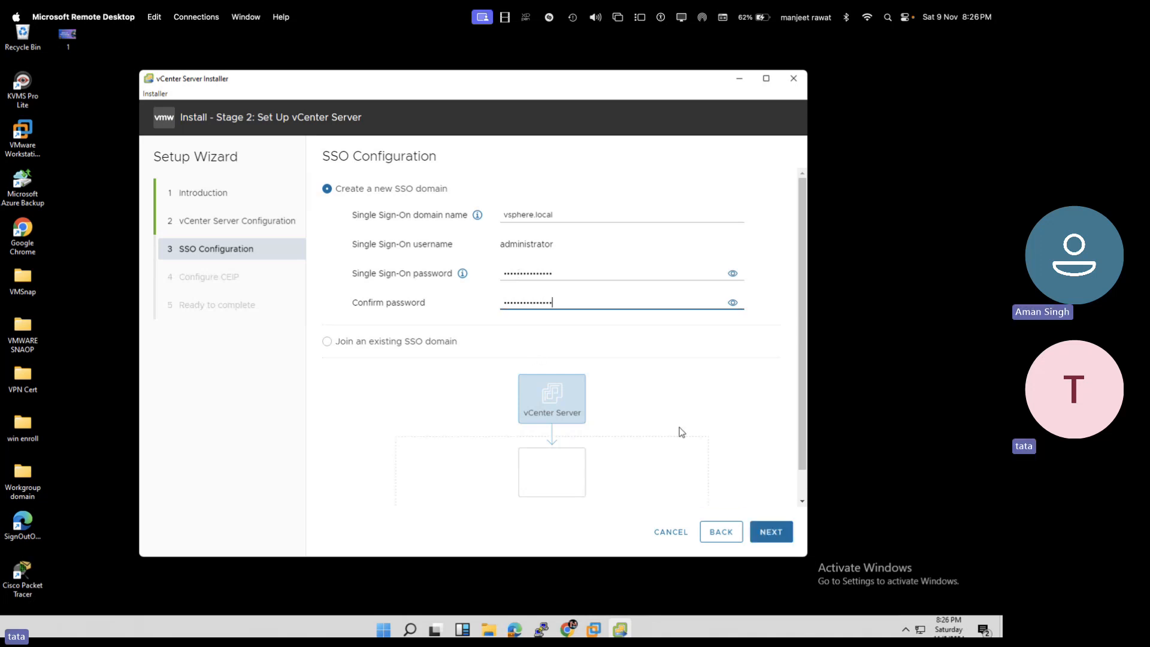
{"action": "scroll", "coordinate": [679, 426], "scroll_direction": "down", "scroll_amount": 1}
{"action": "left_click", "coordinate": [768, 537]}
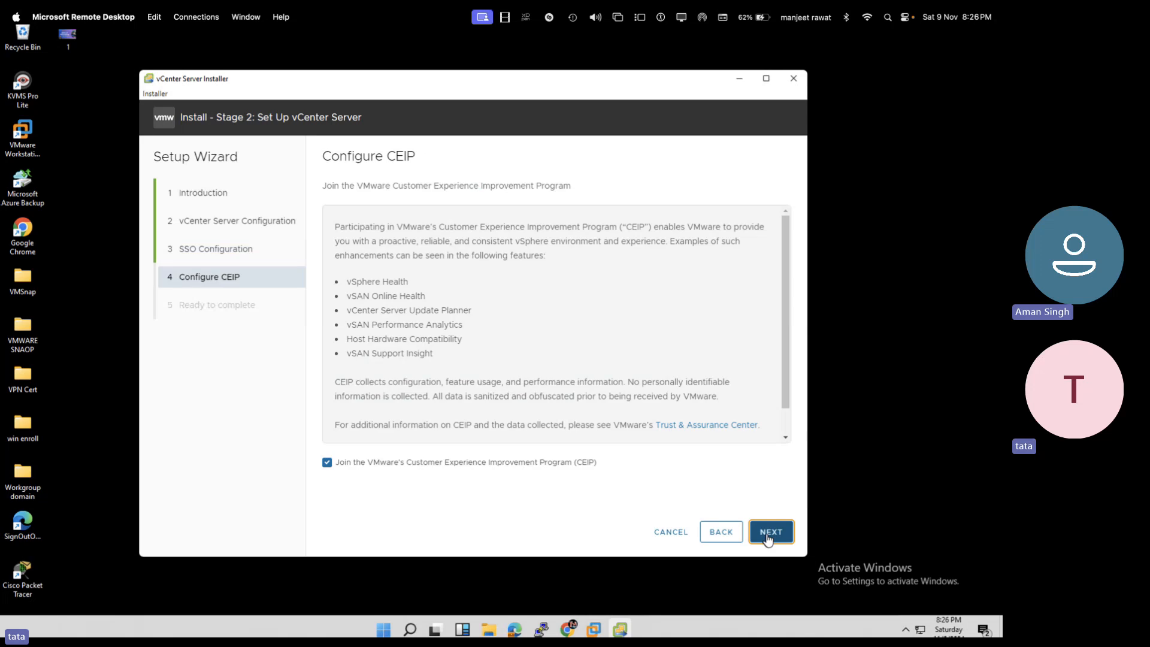
- Keep CEIP participation ticked, finish the Stage 2 wizard, and accept the irreversible-install warning
{"action": "scroll", "coordinate": [716, 393], "scroll_direction": "down", "scroll_amount": 1}
{"action": "left_click", "coordinate": [772, 535]}
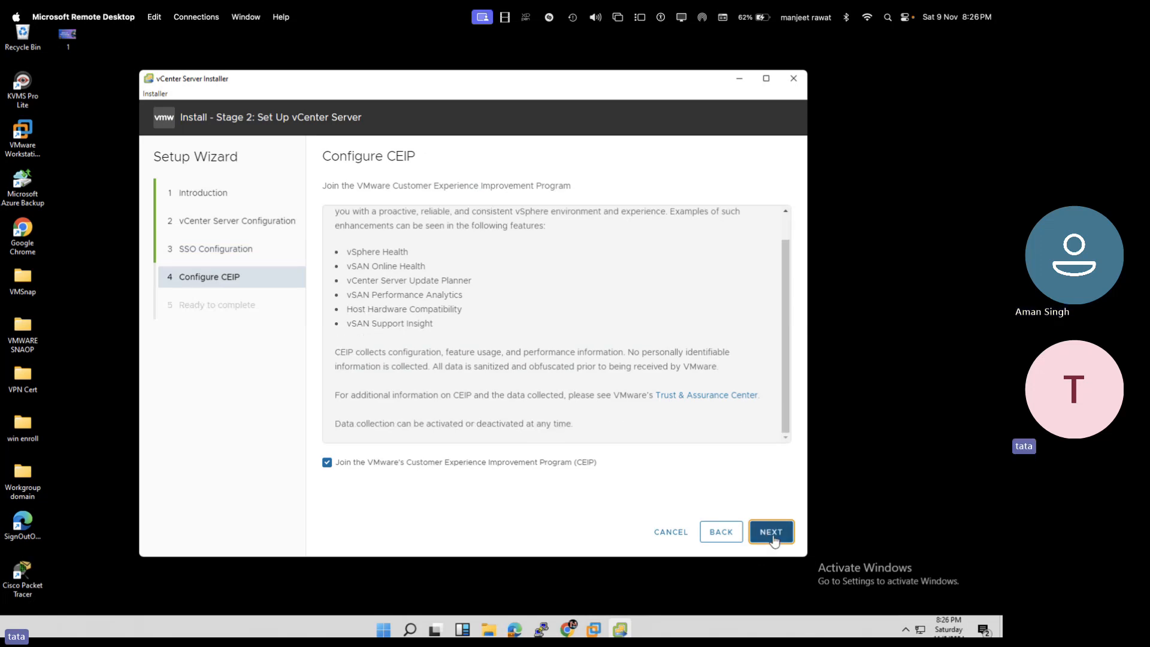
{"action": "left_click", "coordinate": [773, 535]}
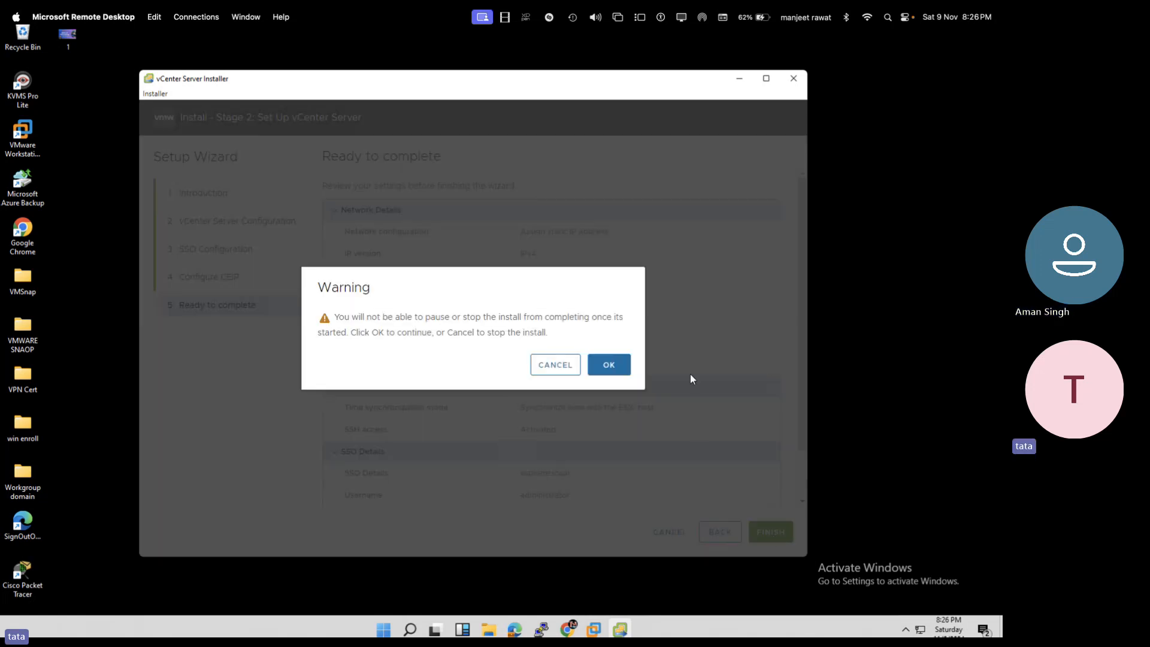
{"action": "left_click", "coordinate": [614, 366]}
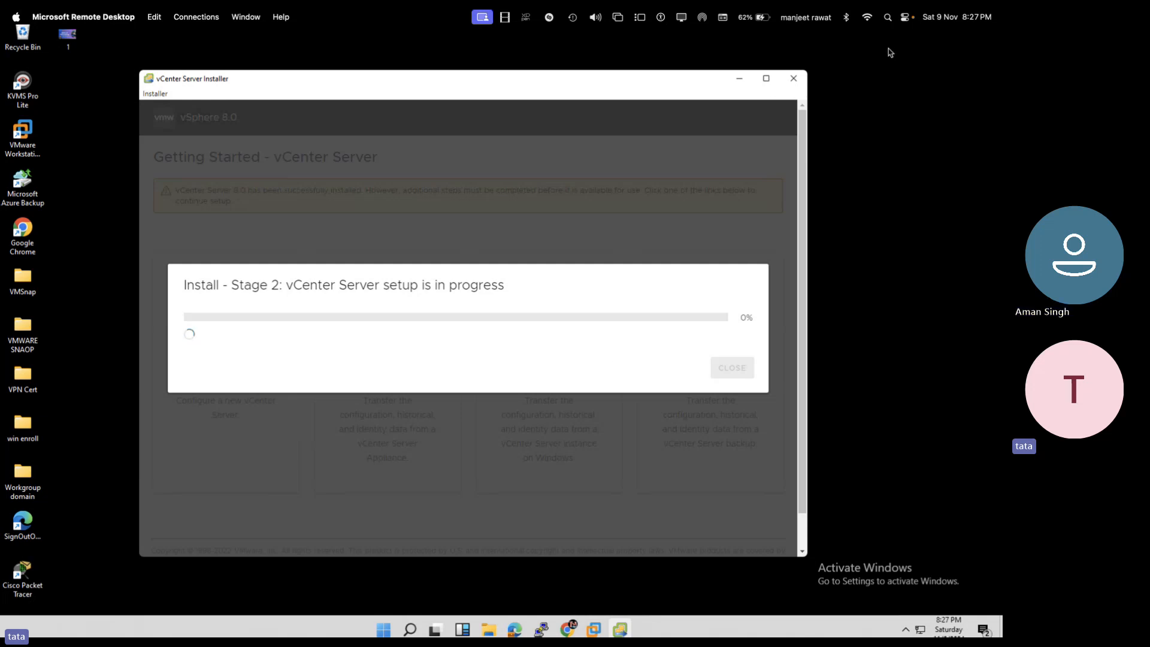
- In the Teams meeting, choose Stop recording from the More options menu
{"action": "key", "text": "super+Tab"}
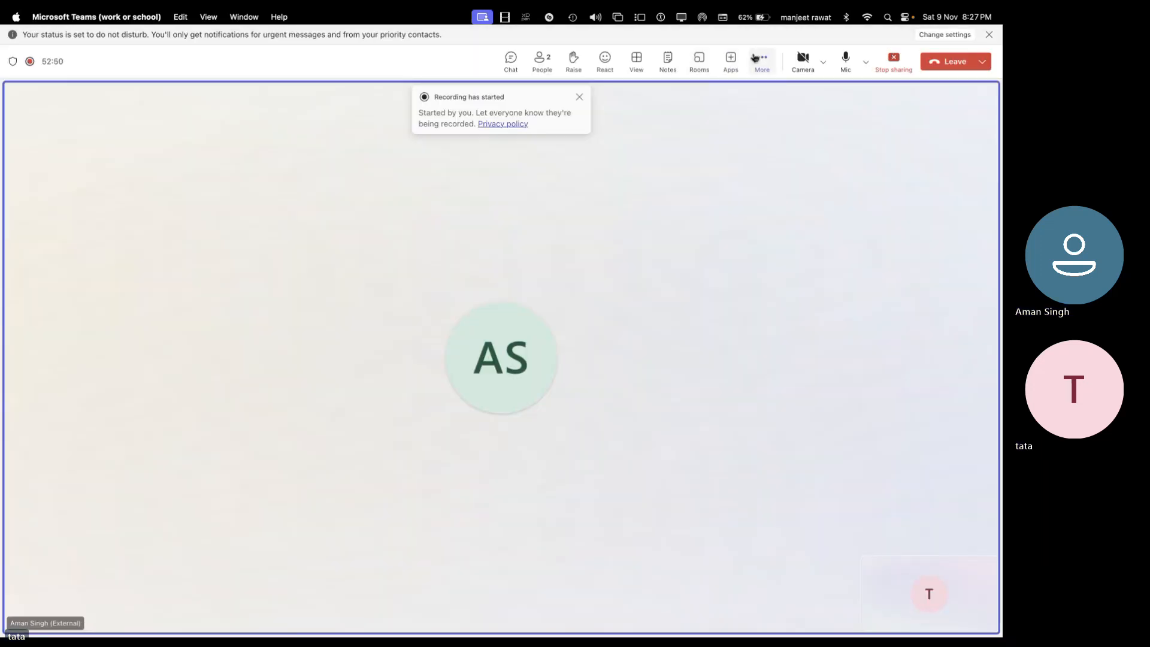
{"action": "left_click", "coordinate": [756, 57]}
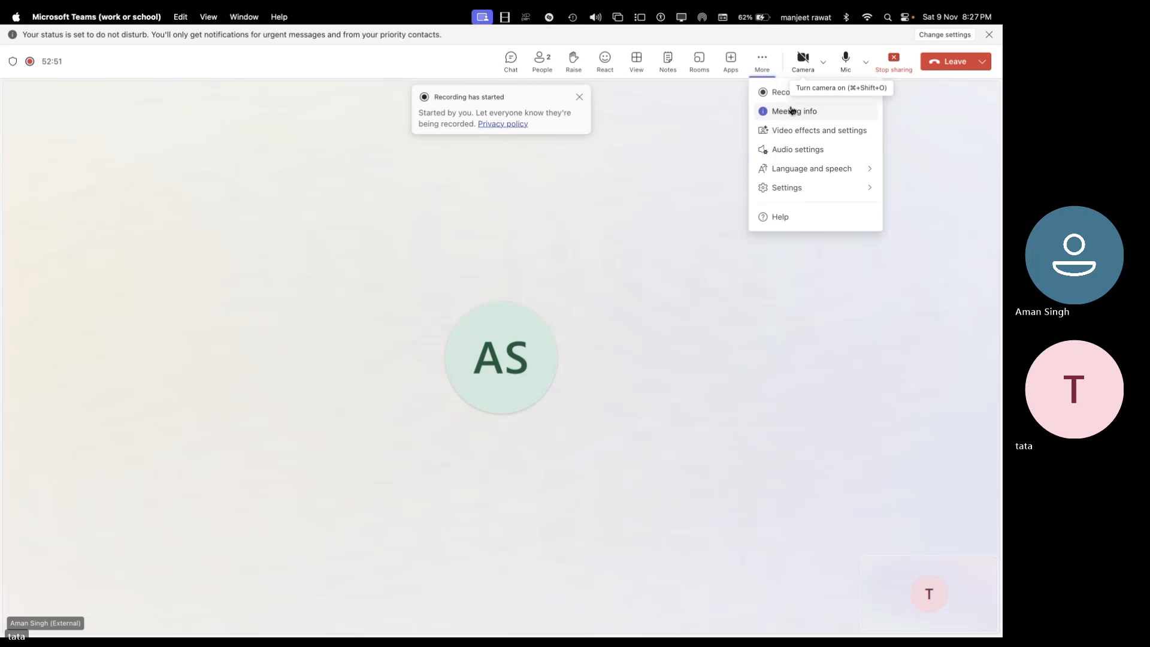
{"action": "key", "text": "super+Tab"}
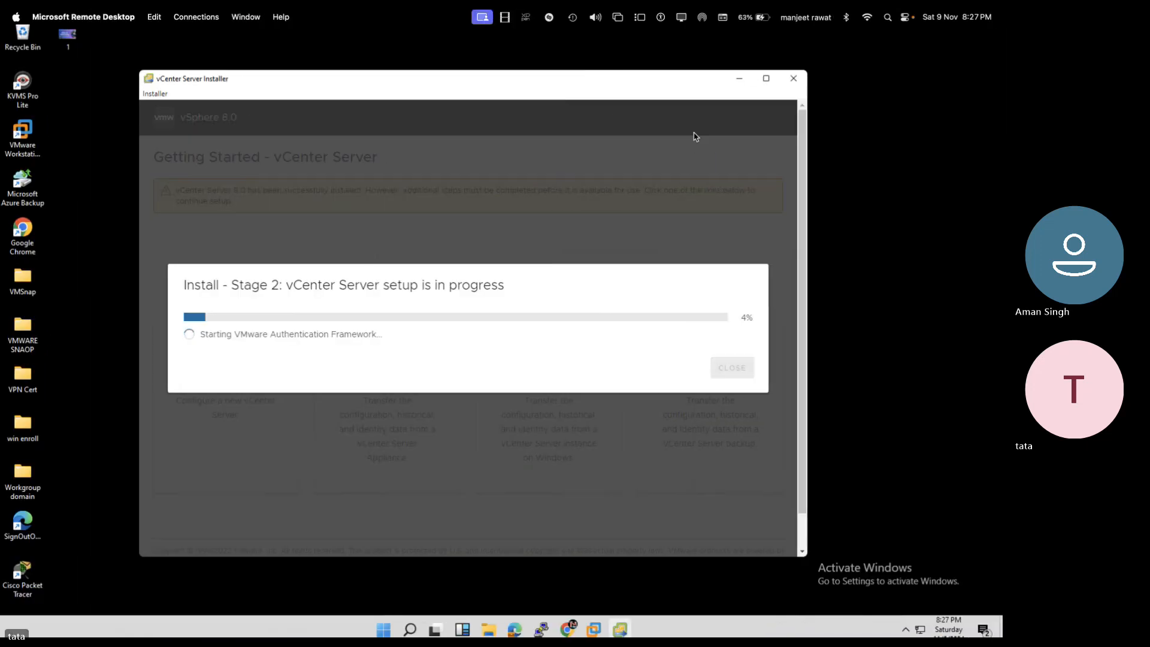
{"action": "key", "text": "super+Tab"}
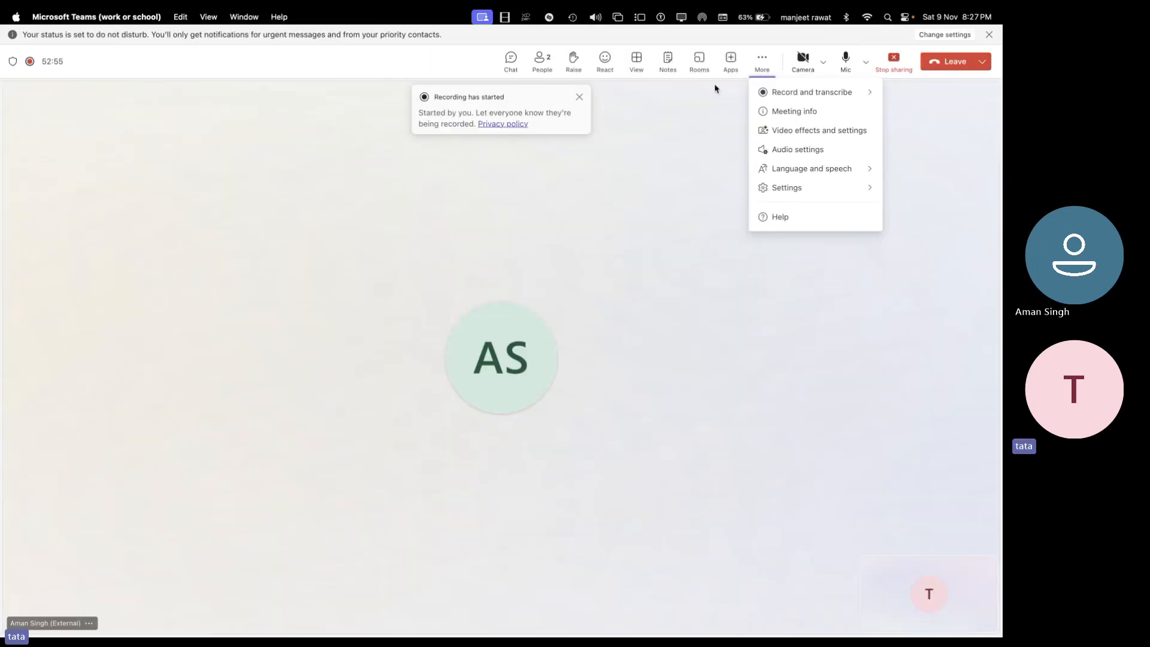
{"action": "left_click", "coordinate": [761, 60]}
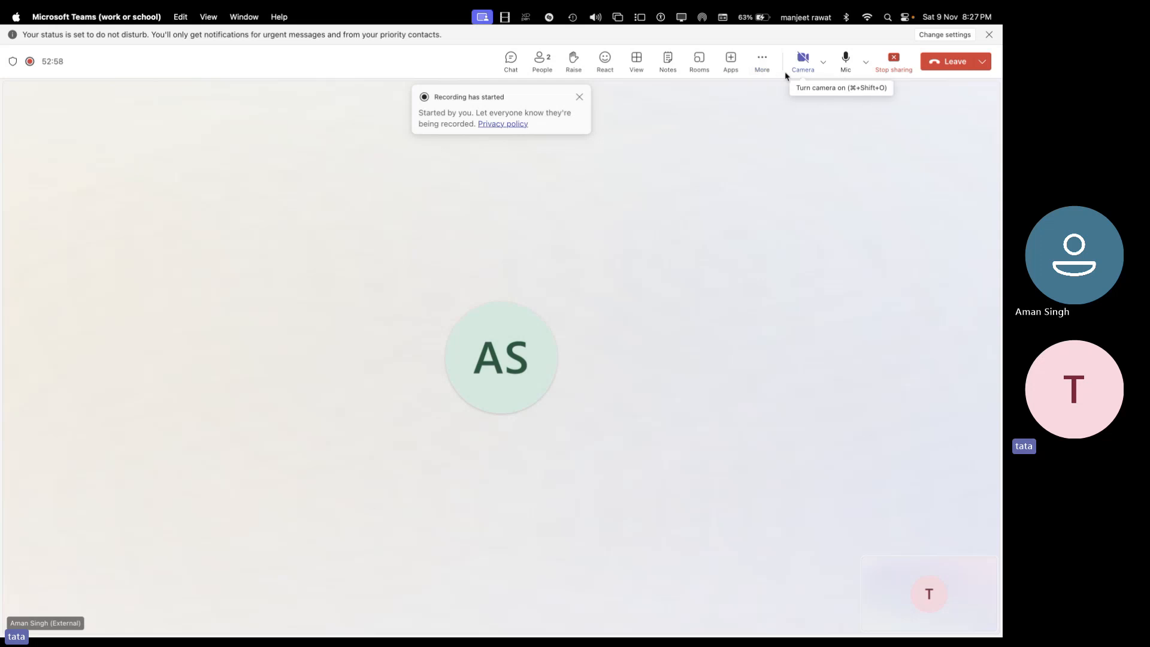
{"action": "left_click", "coordinate": [770, 60]}
{"action": "mouse_move", "coordinate": [802, 91]}
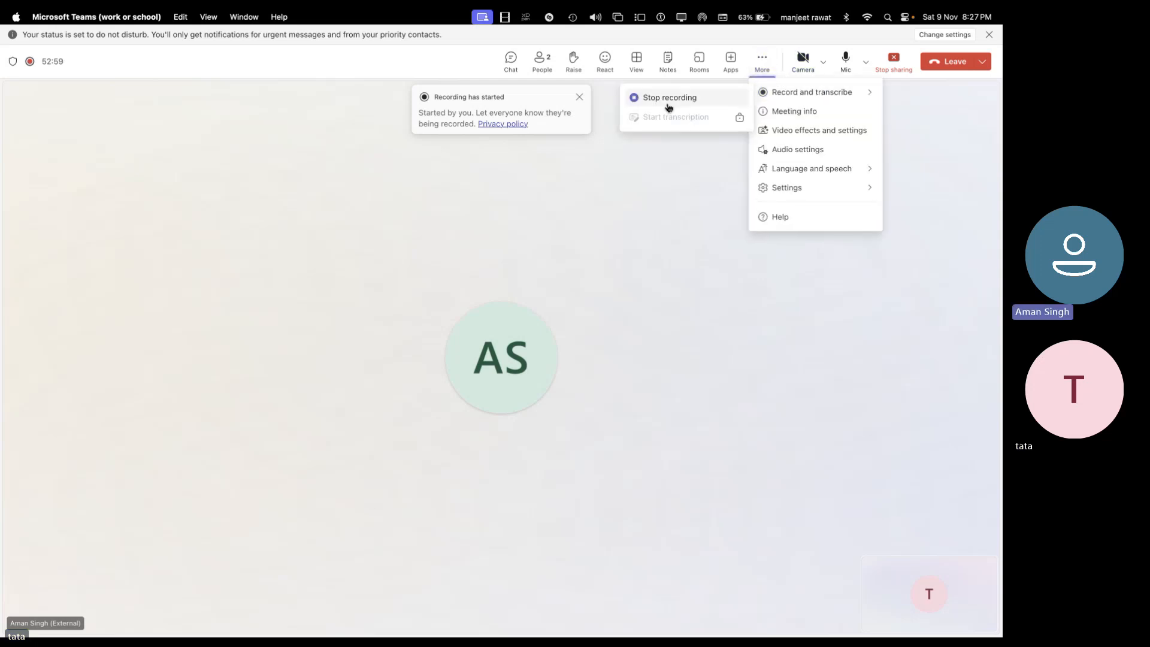
{"action": "left_click", "coordinate": [671, 100]}
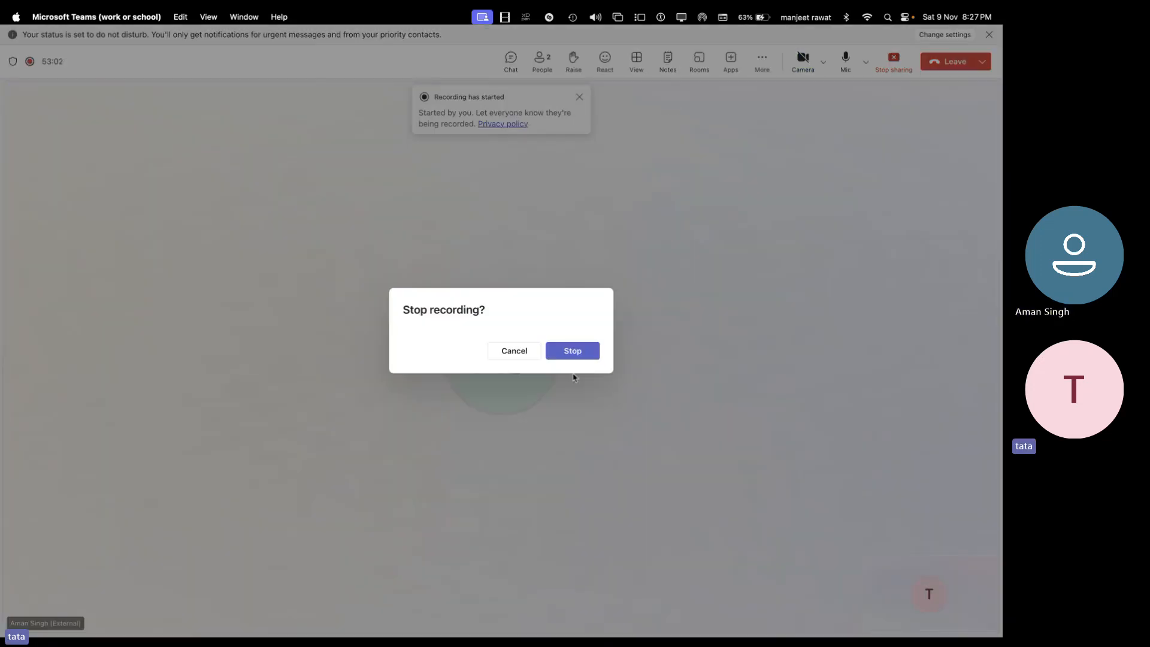